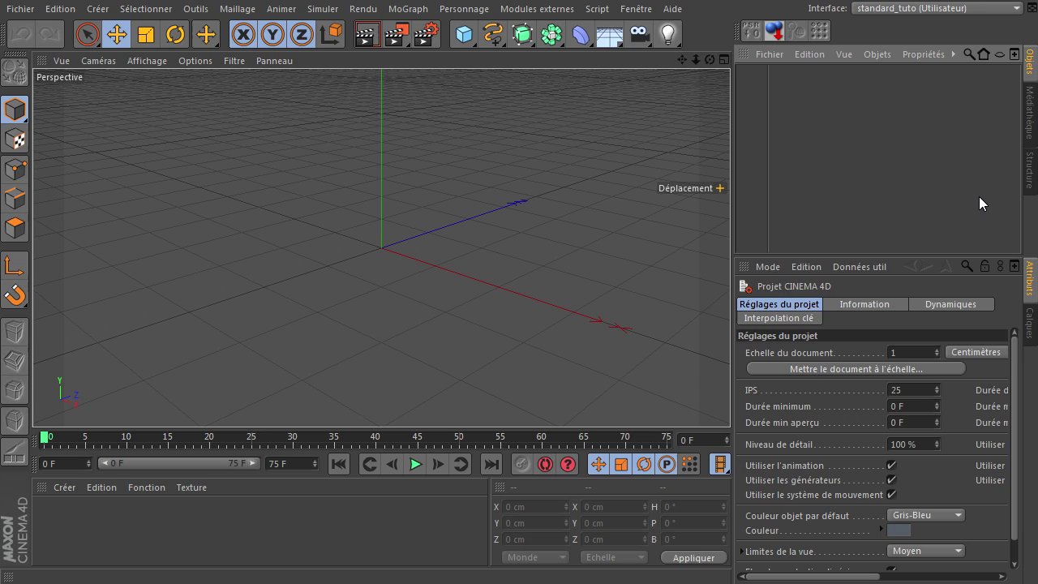
Add an Arrière plan background object and assign a newly created material to it
click(976, 197)
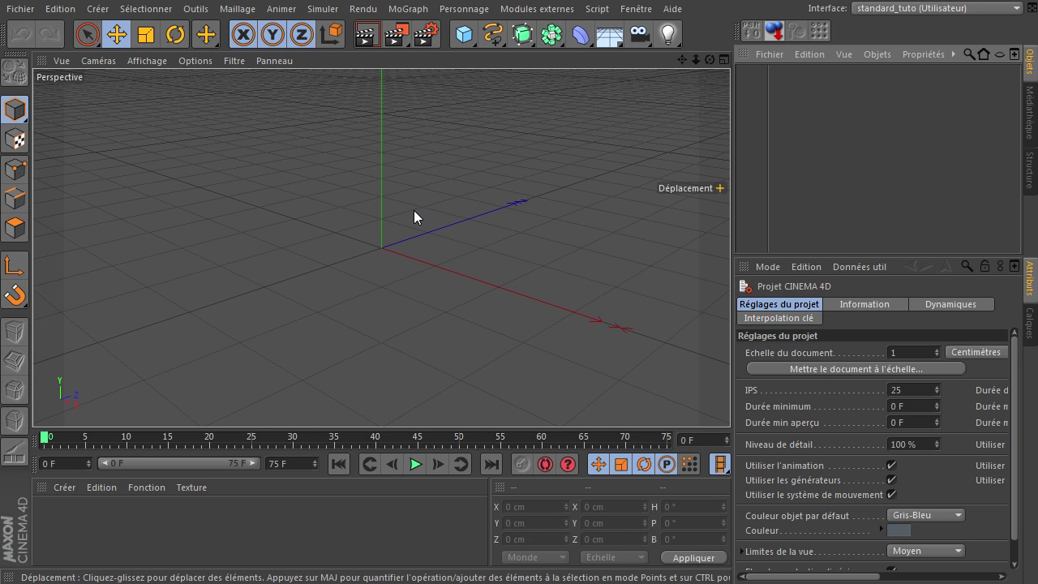
drag(609, 34, 659, 169)
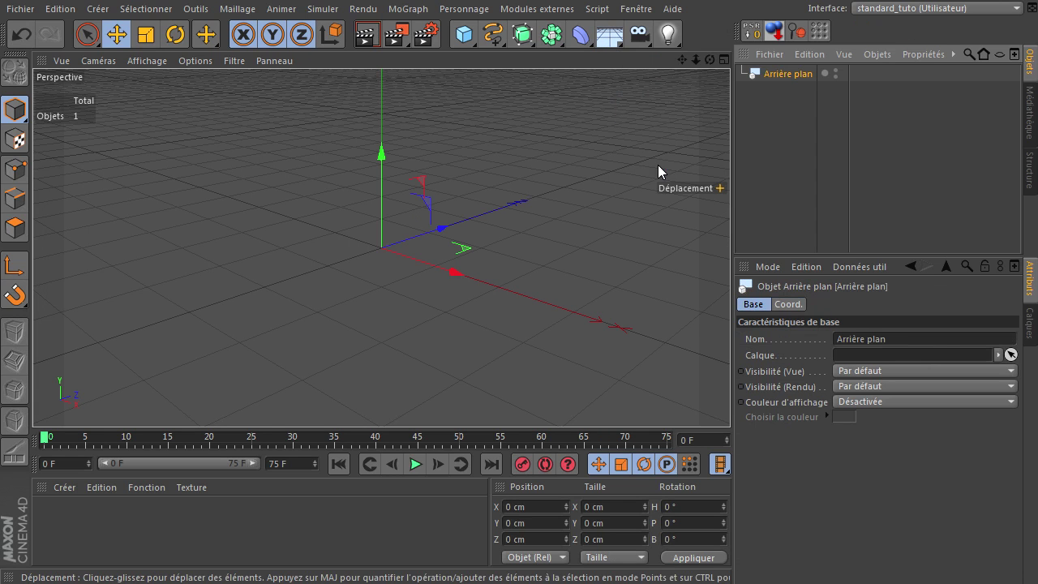
double_click(110, 529)
drag(53, 524, 761, 83)
Turn off the background material's Spécularité, set its colour to white (RGB 255, 255, 255), and preview the render
double_click(52, 520)
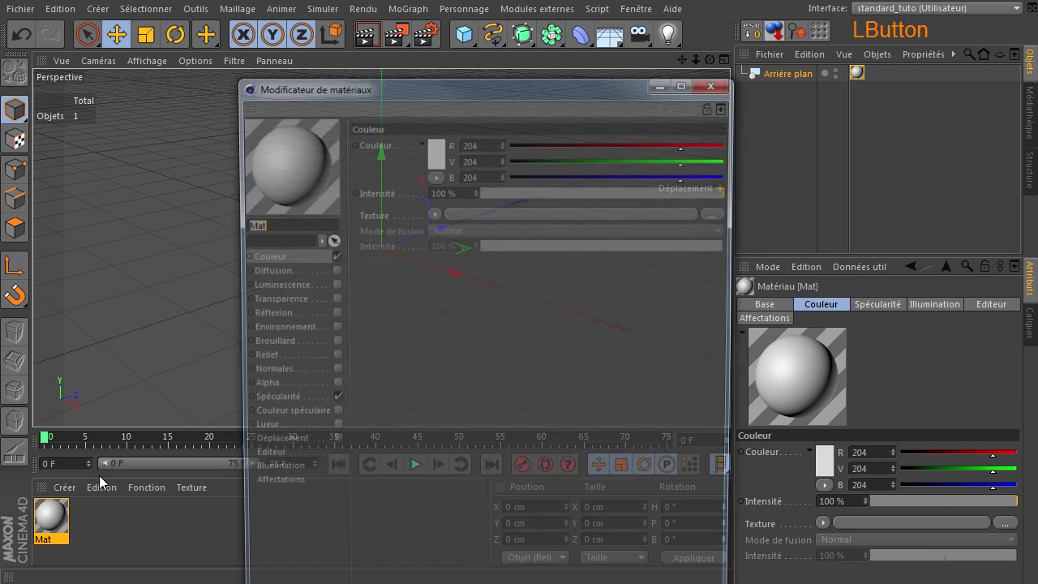
click(331, 402)
click(431, 142)
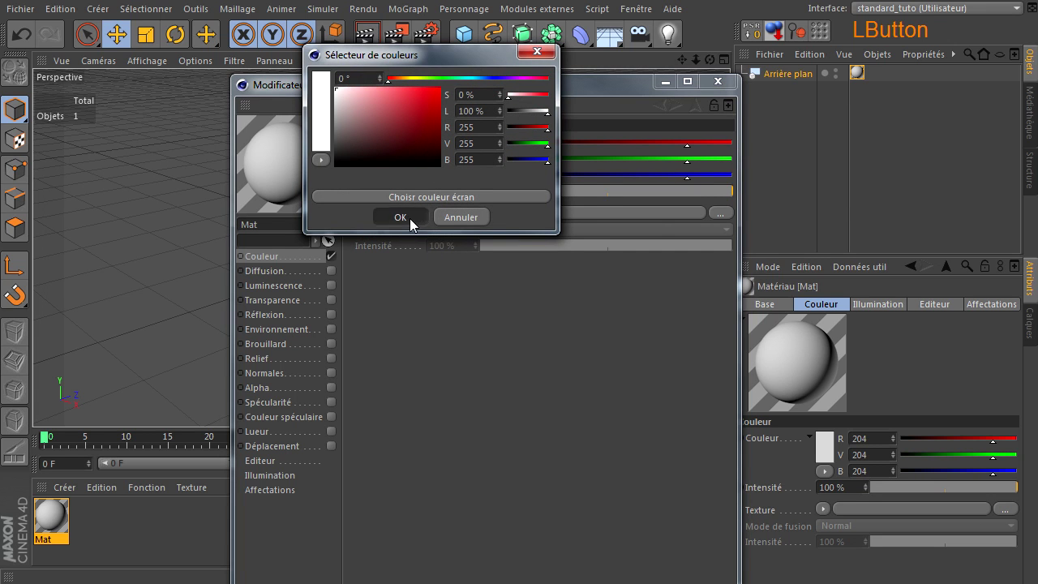
click(408, 218)
click(718, 82)
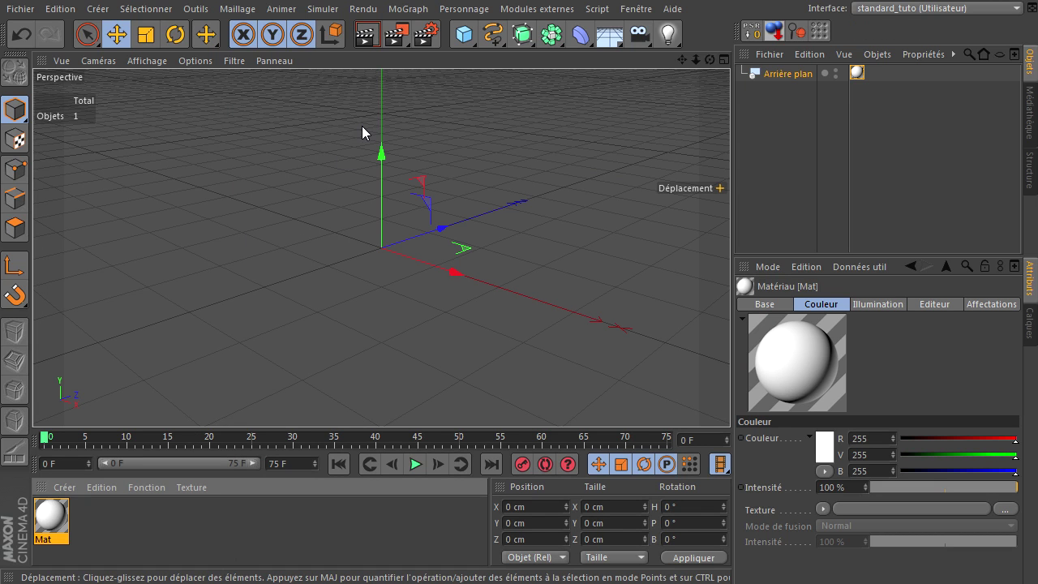
click(367, 34)
click(443, 195)
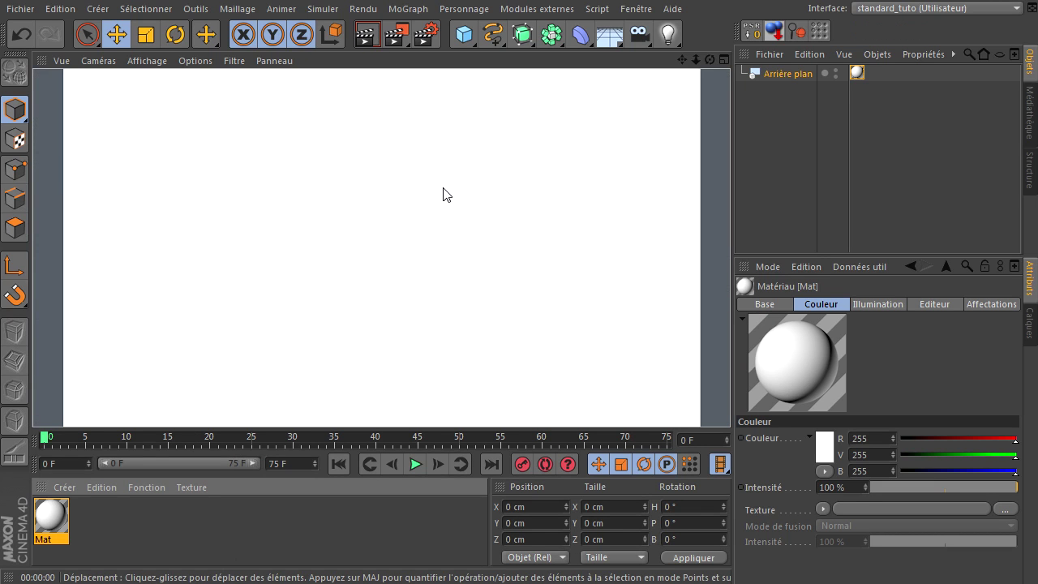
Create a new Sketch material (Mat. Esquisse) alongside the white background material
click(77, 488)
mouse_move(174, 535)
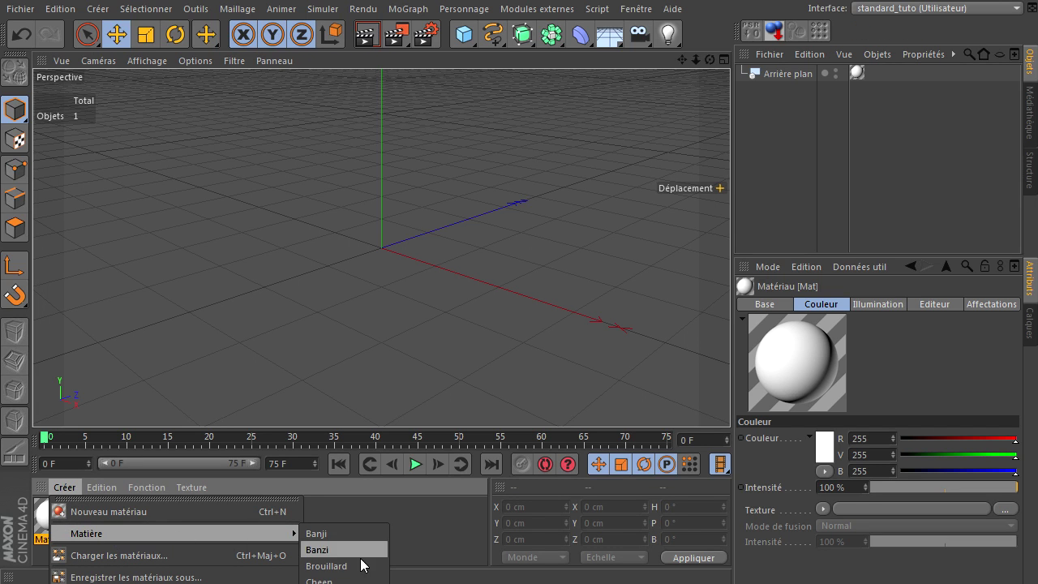
click(333, 583)
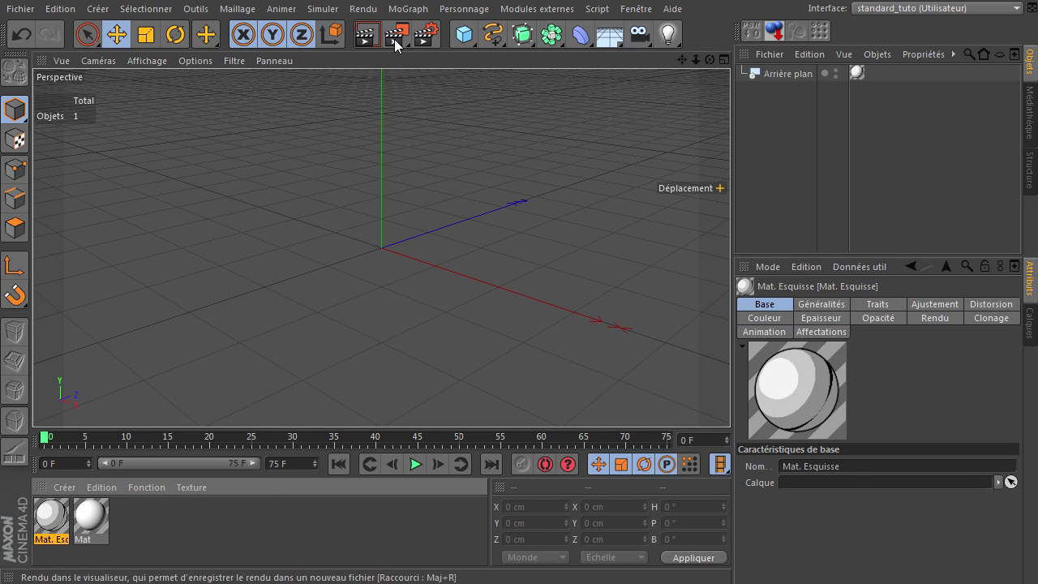
In the Sketch and Toon render settings, disable the Plis, Faux plis and Bordure lines and clear the default visible-lines material
click(423, 36)
drag(465, 34, 520, 43)
click(132, 186)
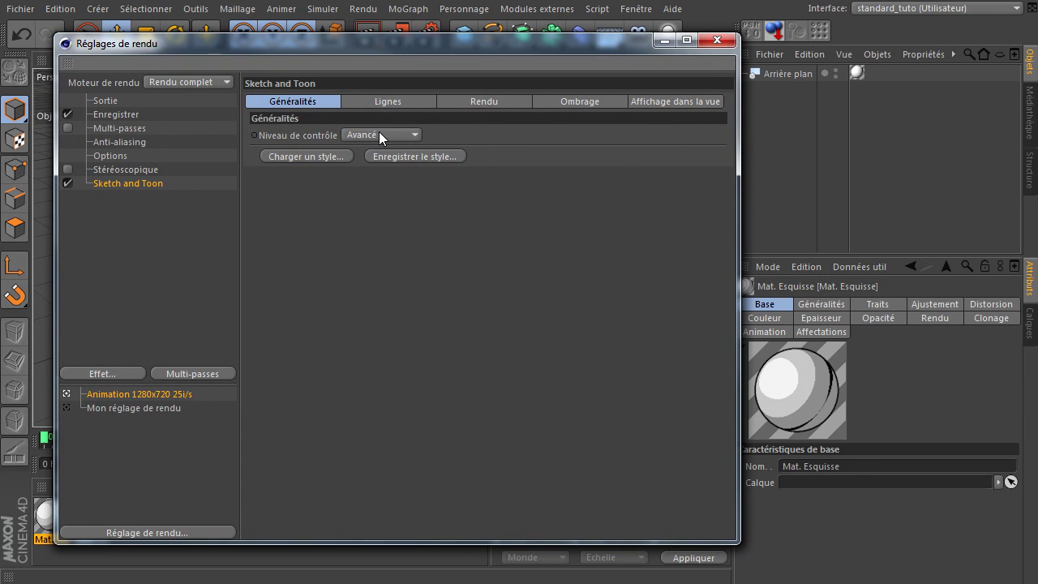
click(396, 103)
click(438, 150)
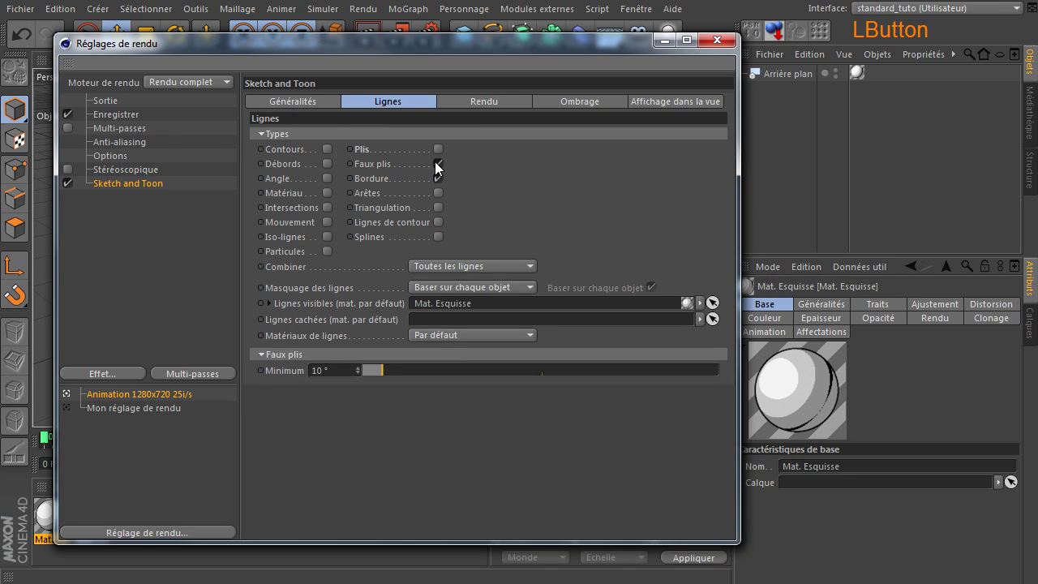
click(438, 164)
click(438, 178)
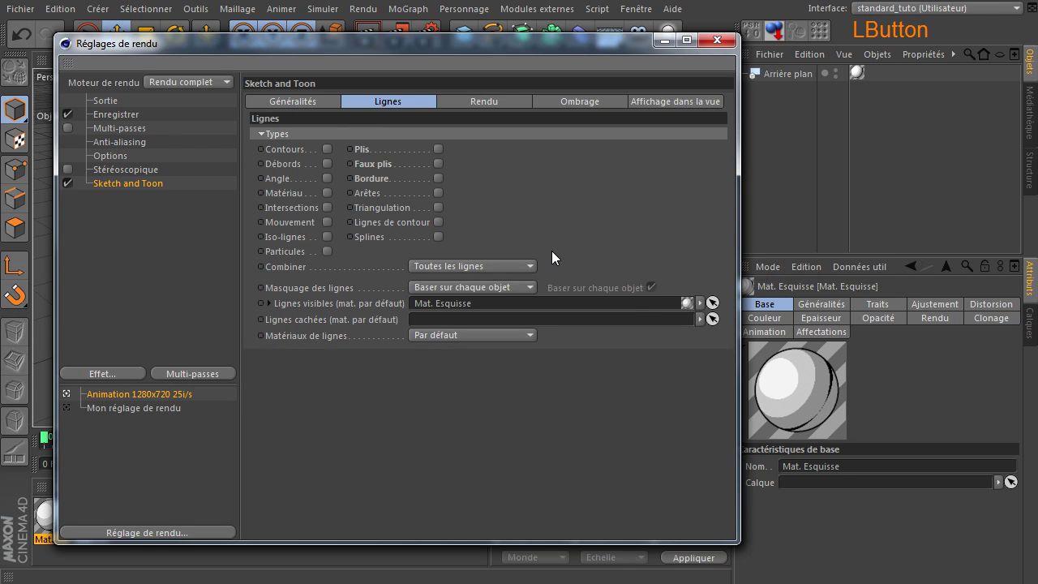
click(702, 309)
click(711, 321)
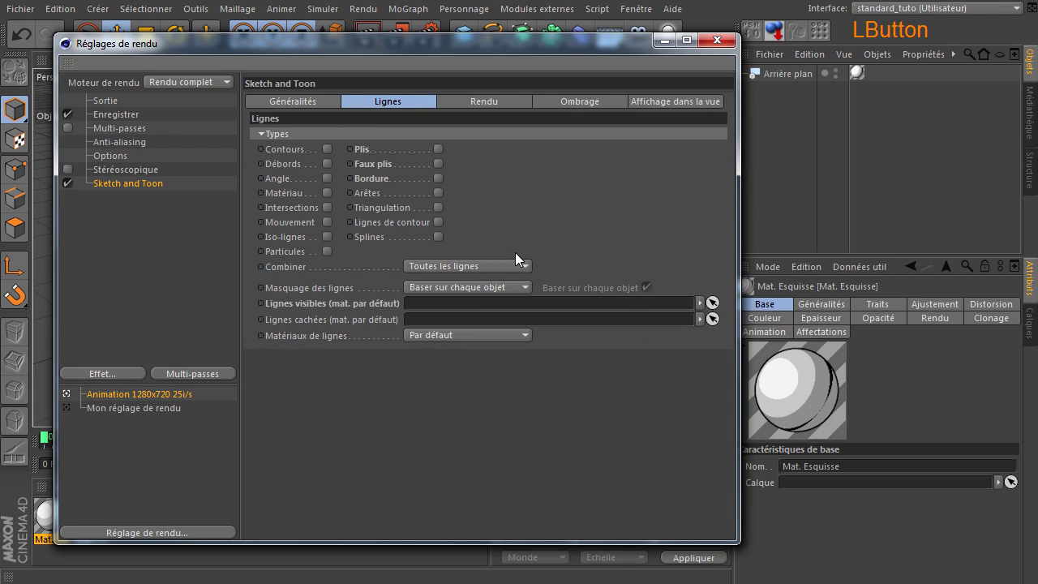
click(464, 103)
click(456, 136)
click(450, 184)
click(395, 271)
click(430, 286)
click(418, 316)
Set the Sketch and Toon shading for both Fond and Objets to Désactiver, and render the view
click(579, 102)
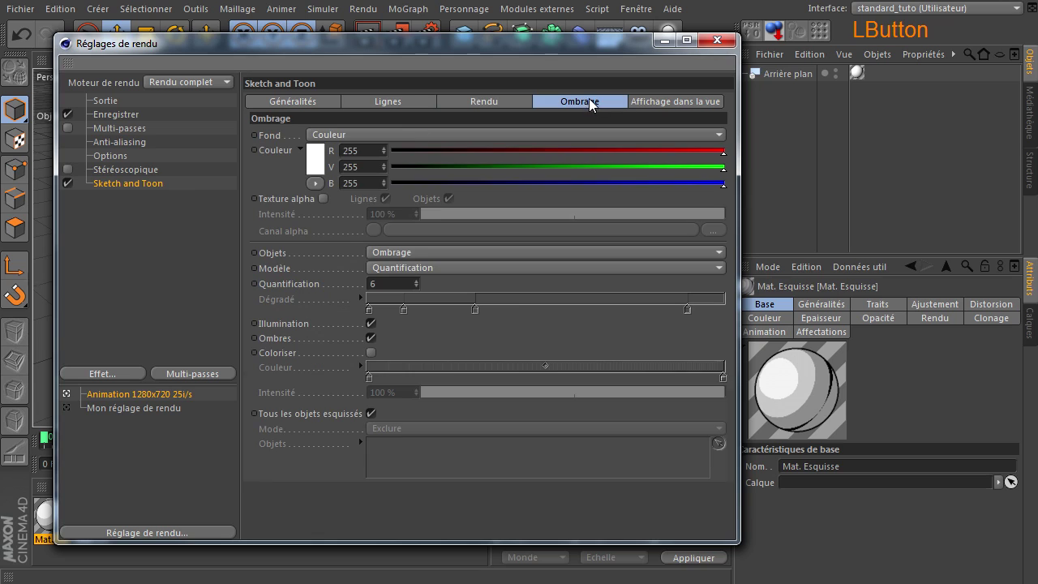
click(378, 134)
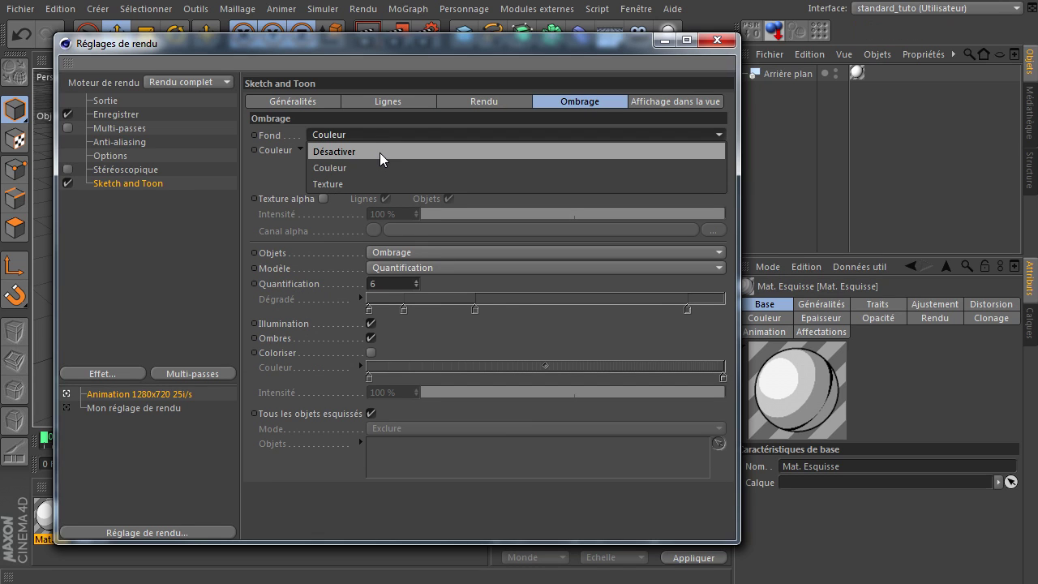
click(380, 154)
click(406, 156)
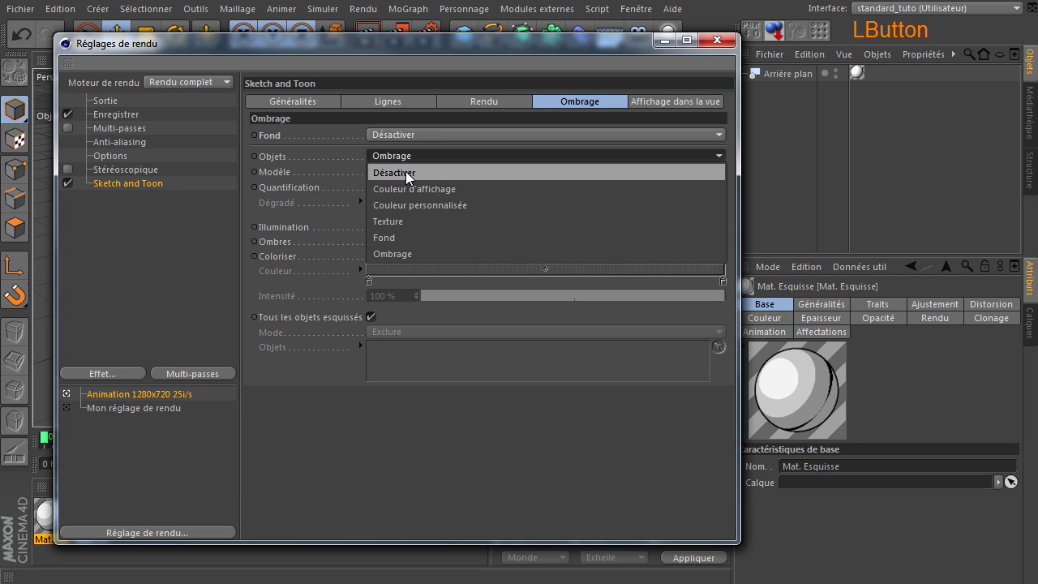
click(406, 174)
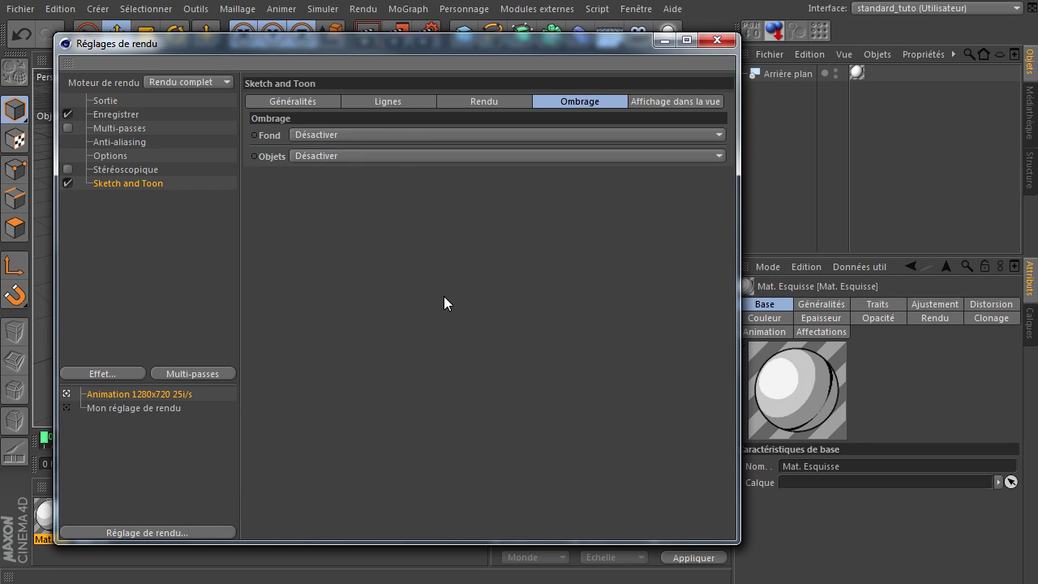
click(322, 104)
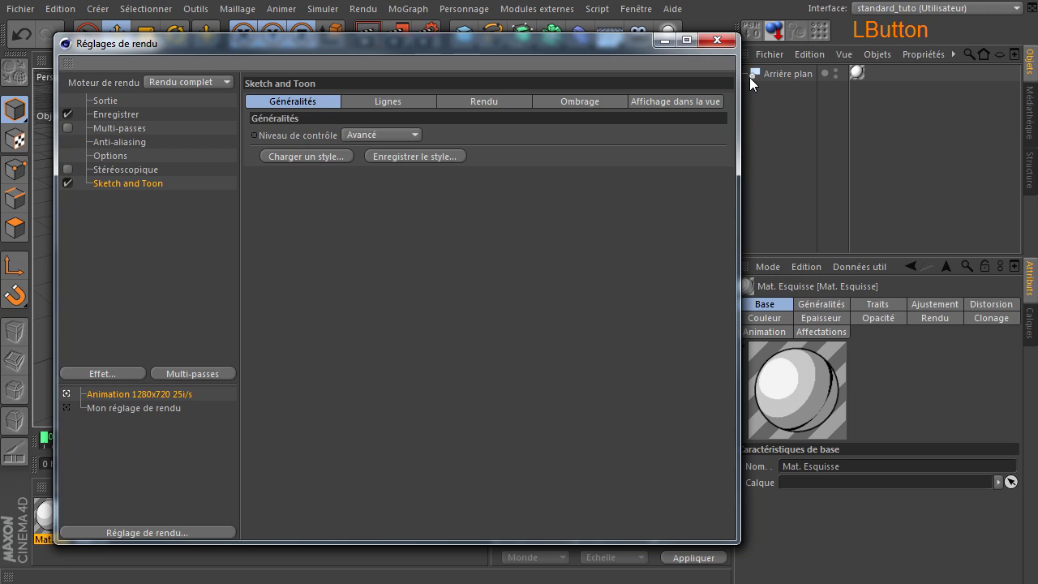
click(723, 46)
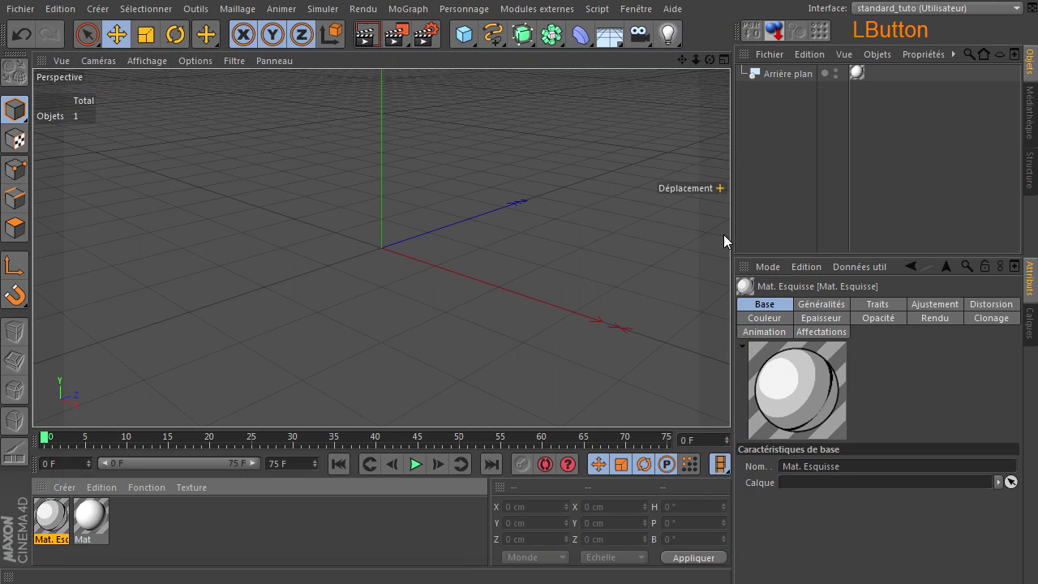
click(366, 34)
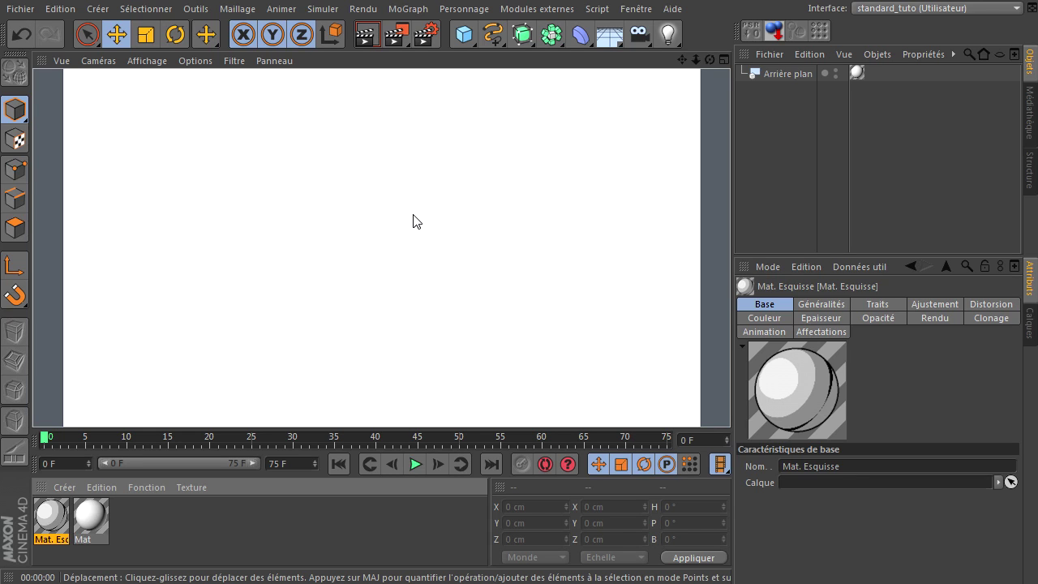
Add a disc (Disque) primitive with 1 disc segment and 24 rotation segments
drag(466, 40, 535, 78)
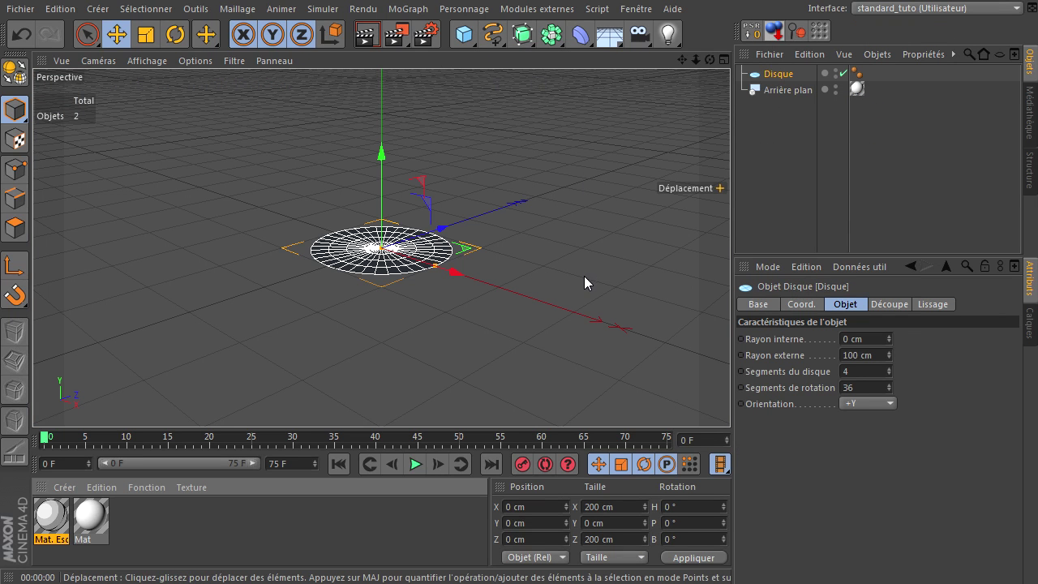
drag(873, 371, 687, 364)
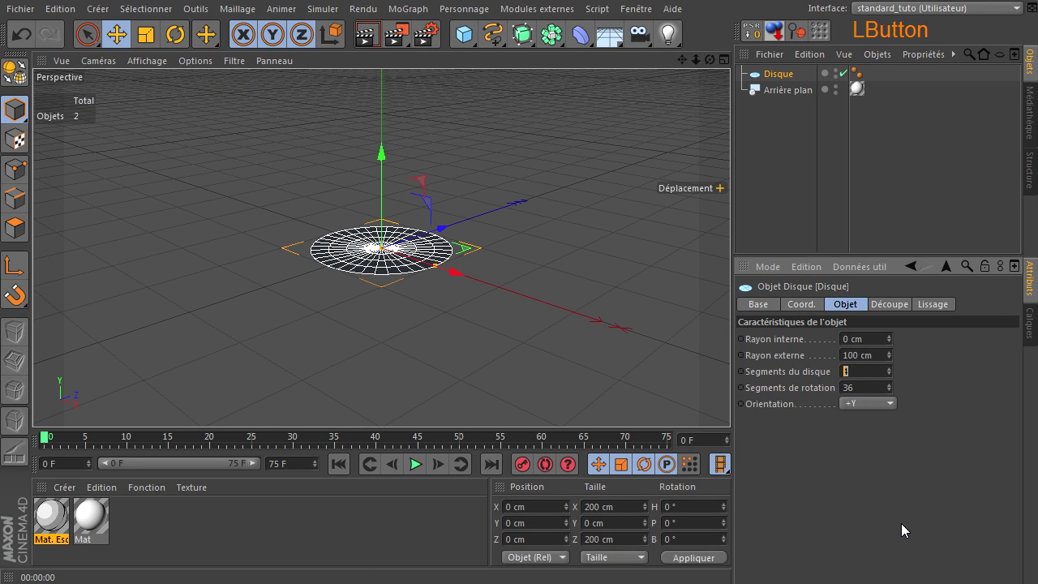
scroll(395, 262, up, 3)
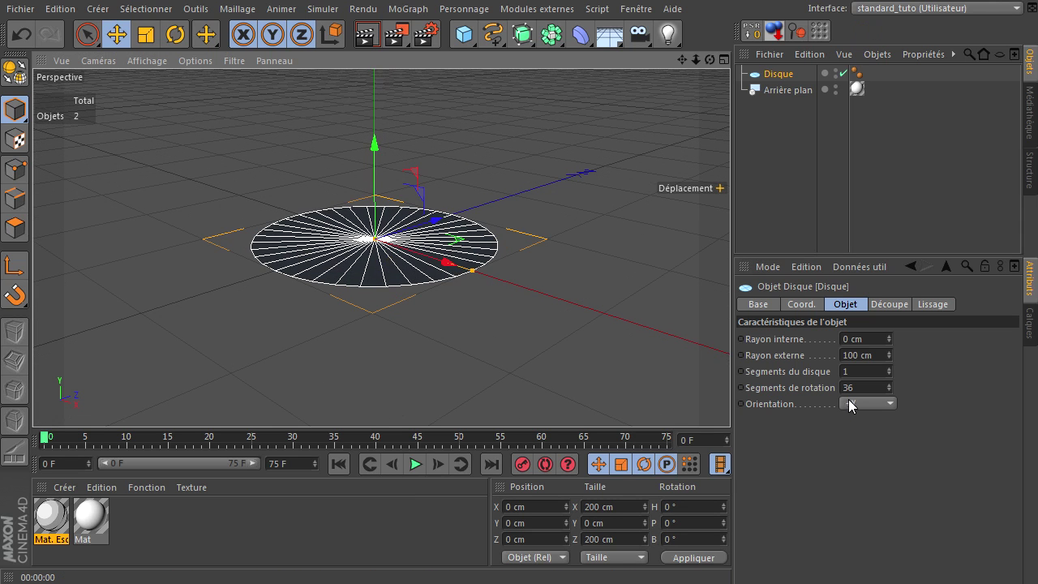
drag(873, 388, 737, 380)
text(24)
click(799, 498)
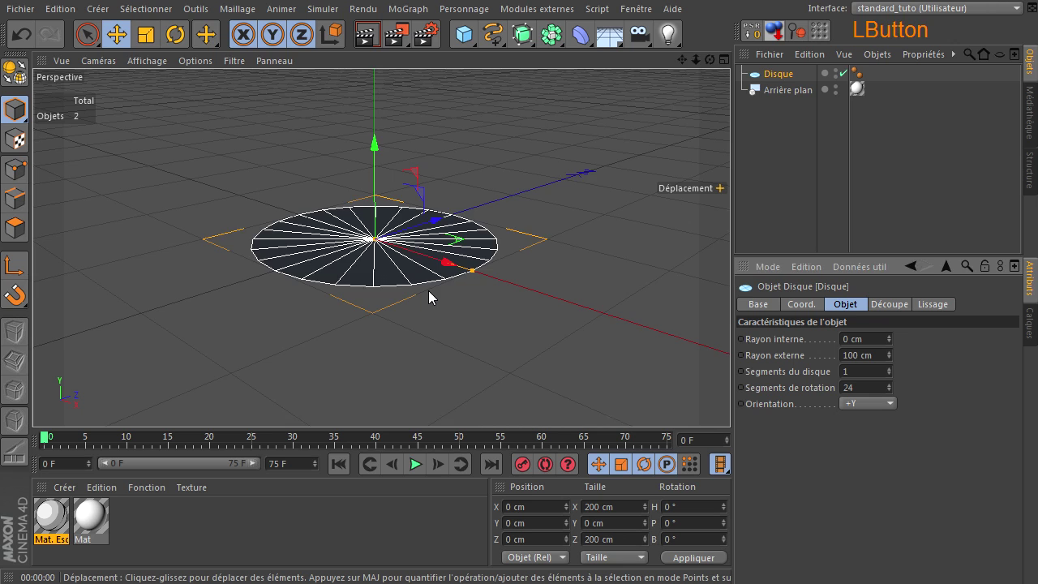
Render the disc from a closer, raised viewpoint and apply the white Mat material to it
scroll(428, 290, up, 4)
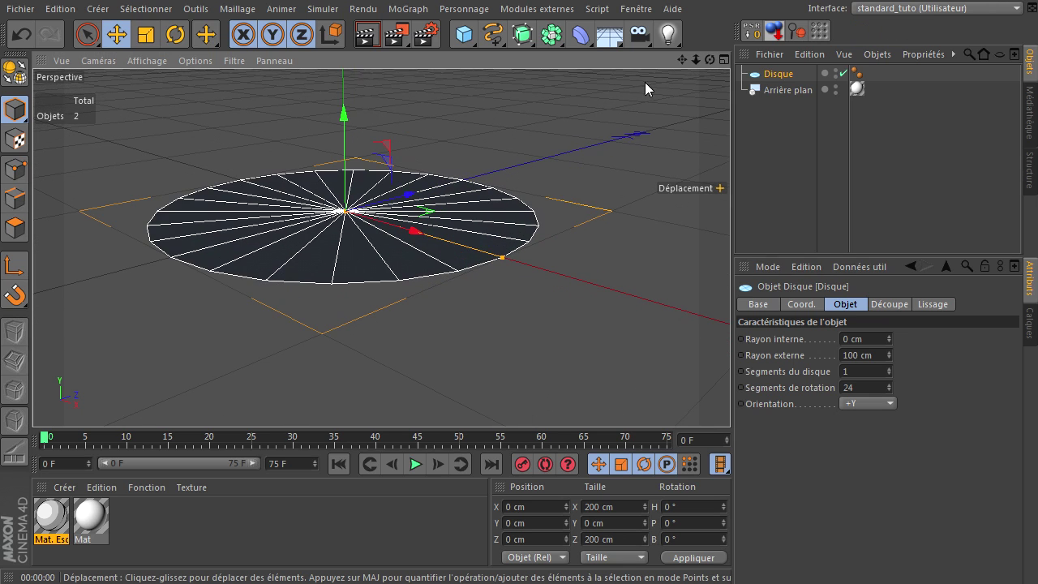
drag(682, 60, 649, 32)
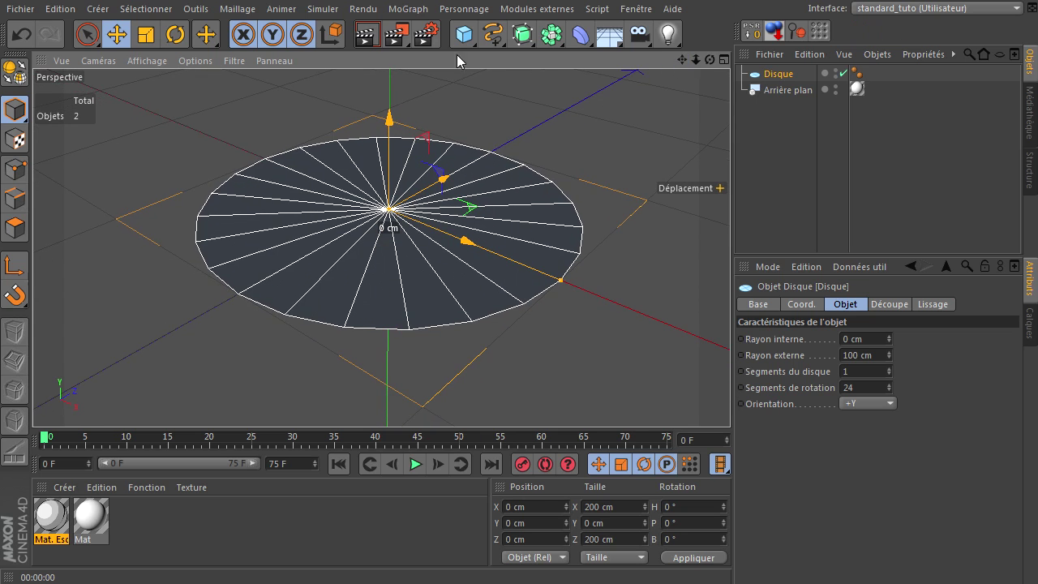
click(366, 30)
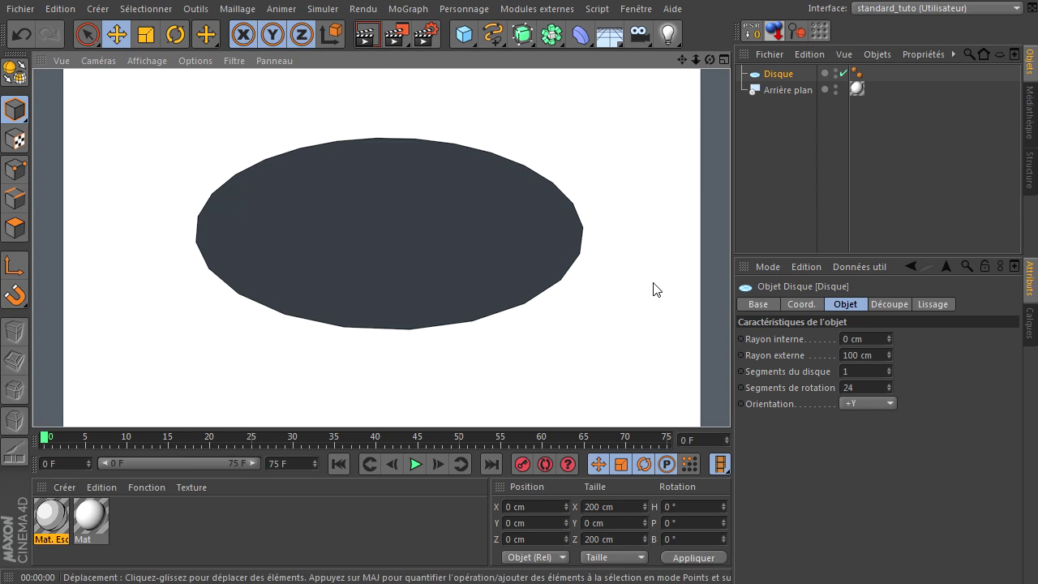
drag(89, 533, 772, 71)
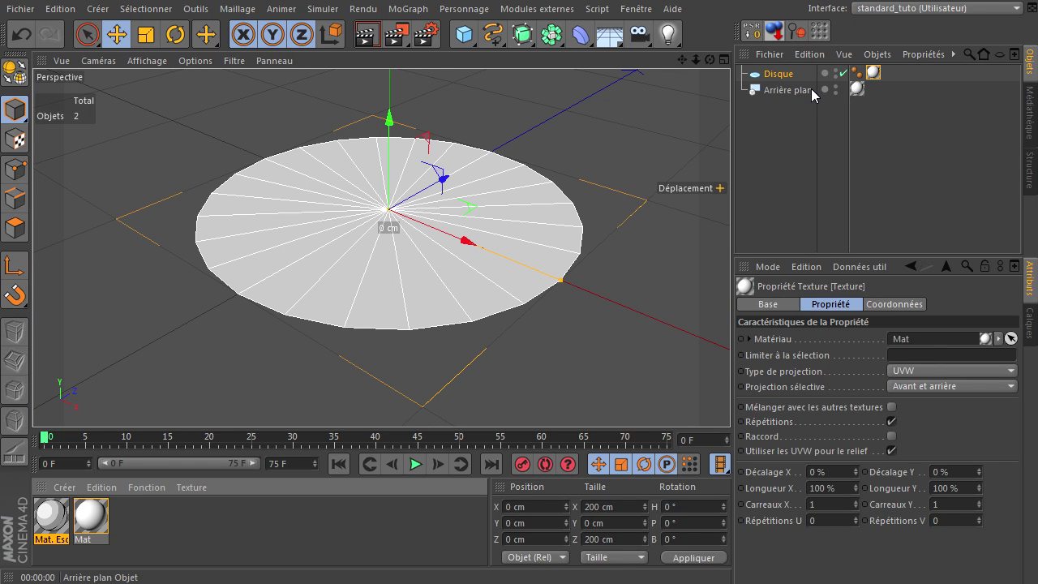
Add a Rendu tag to the disc with Composition avec le fond enabled, and render the view
click(760, 78)
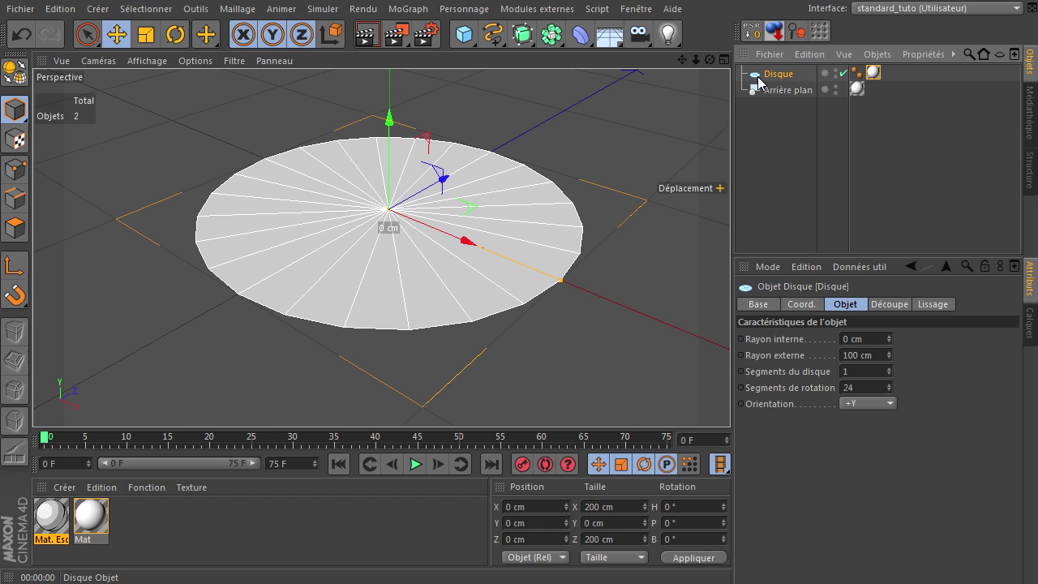
right_click(760, 82)
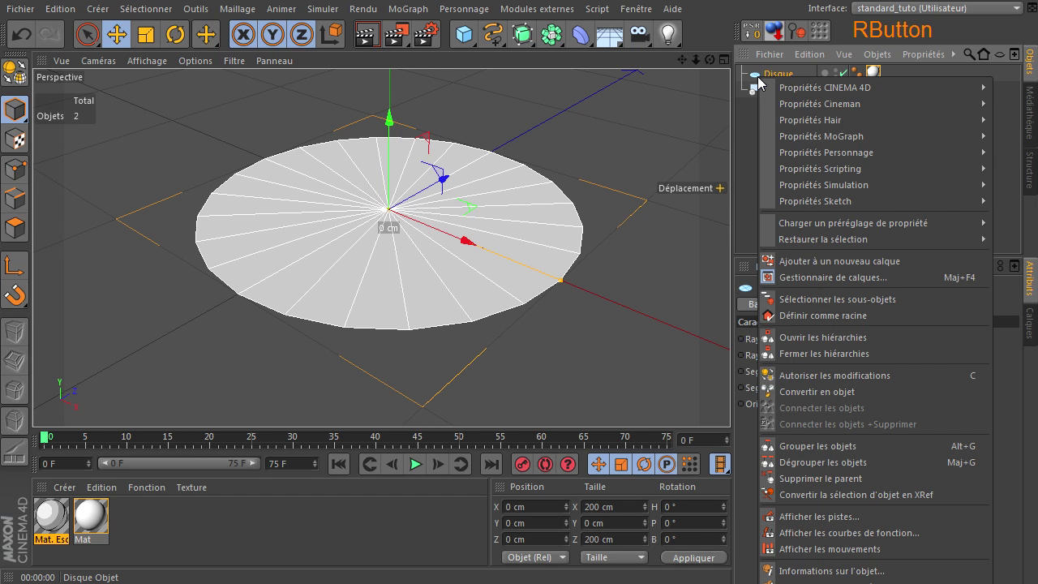
mouse_move(791, 89)
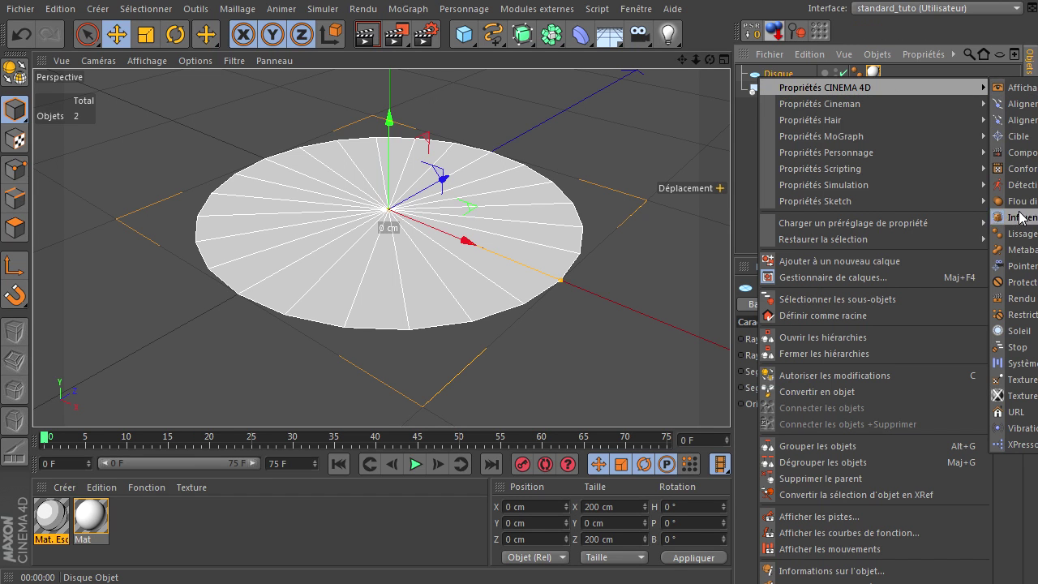
click(1021, 298)
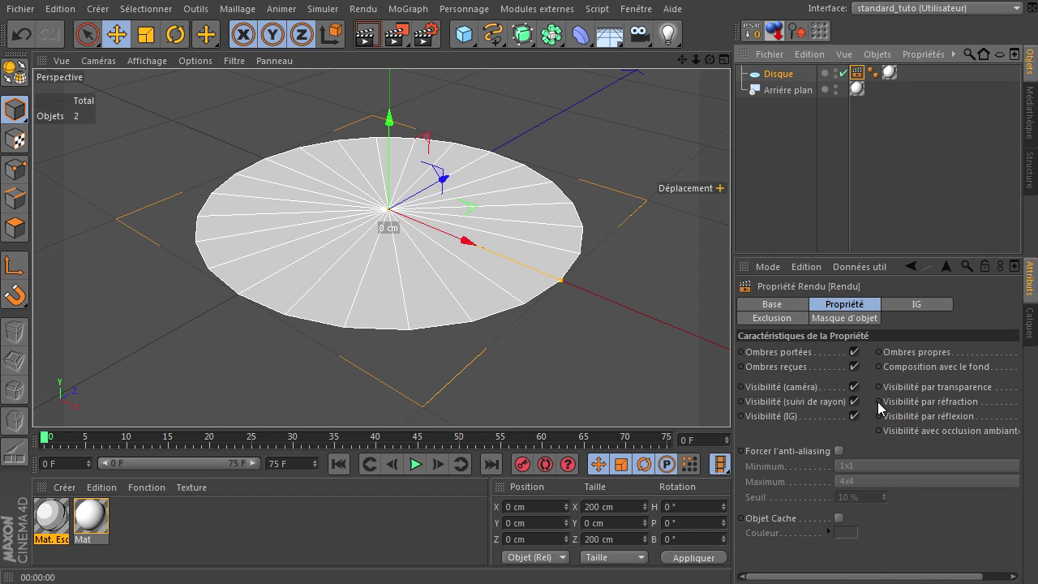
drag(866, 576, 967, 558)
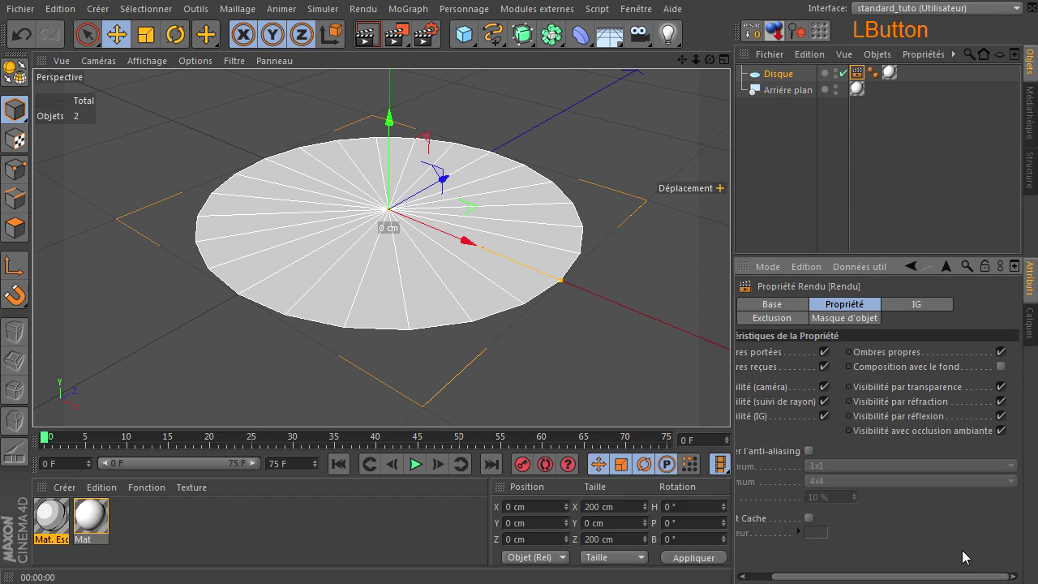
click(1001, 367)
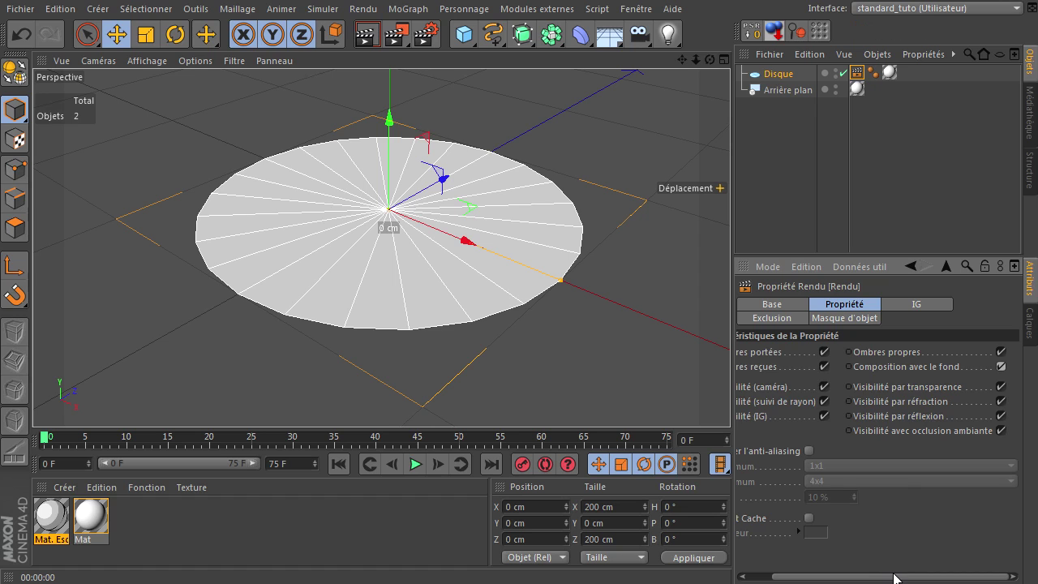
drag(892, 577, 808, 578)
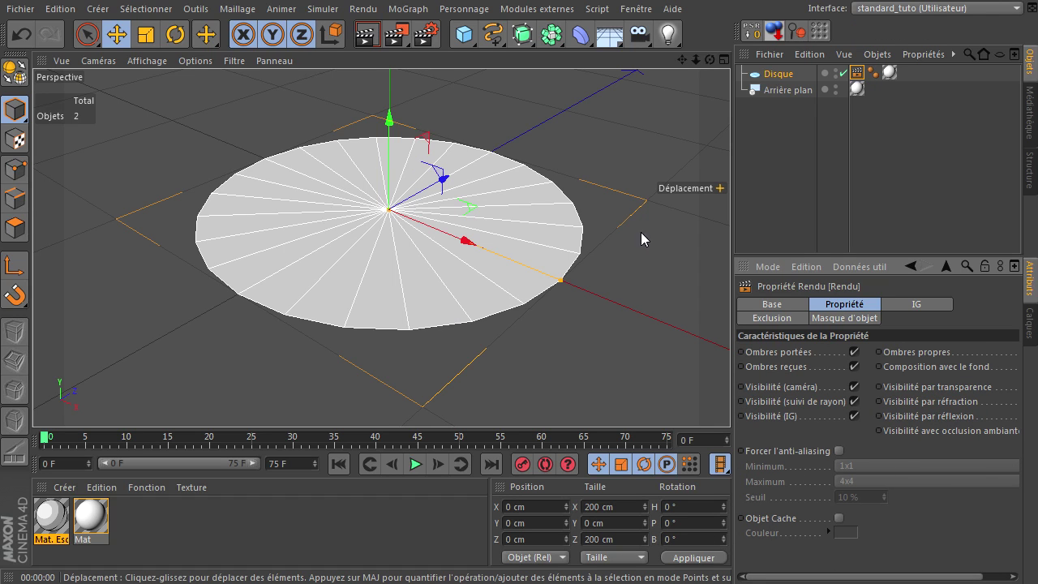
click(367, 36)
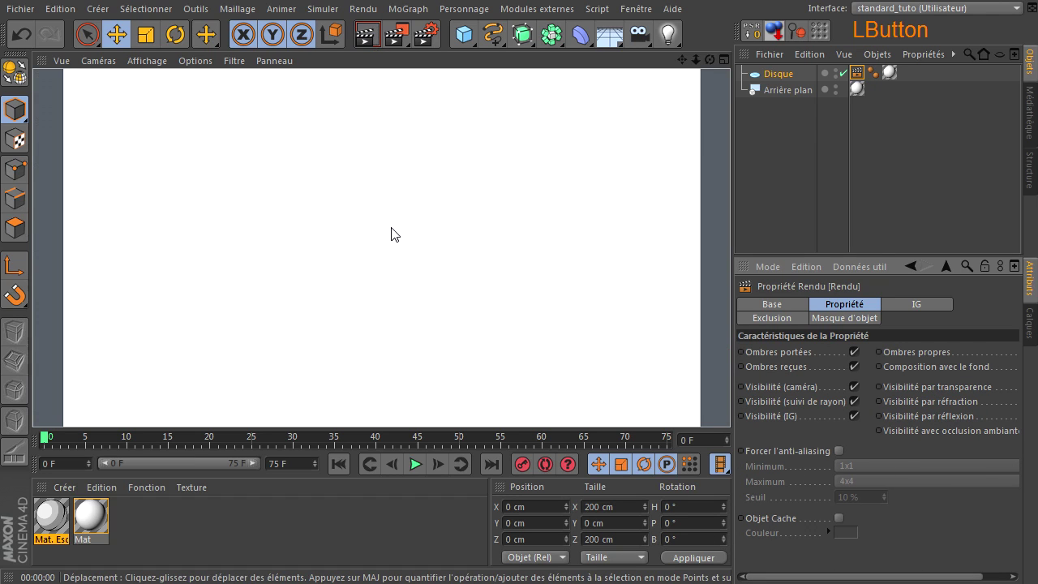
Apply the Mat. Esquisse sketch material to the disc and render the view
click(804, 178)
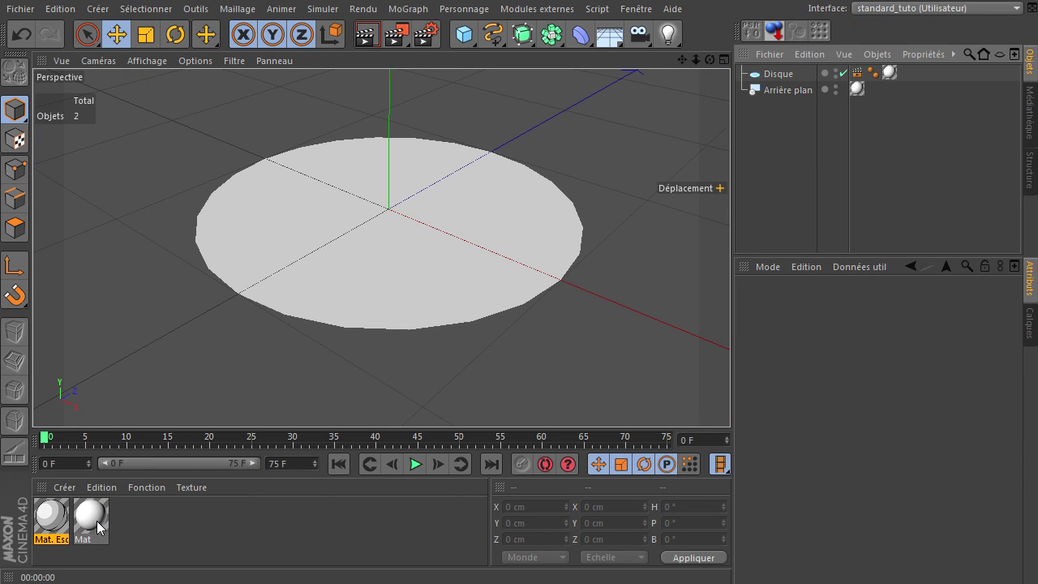
click(51, 521)
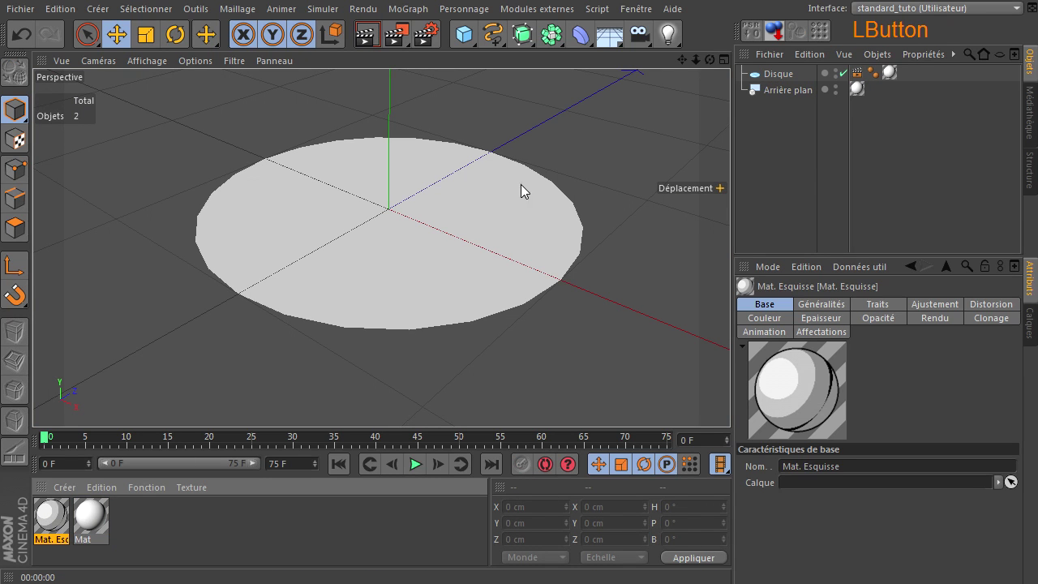
drag(772, 74, 771, 74)
drag(858, 76, 923, 75)
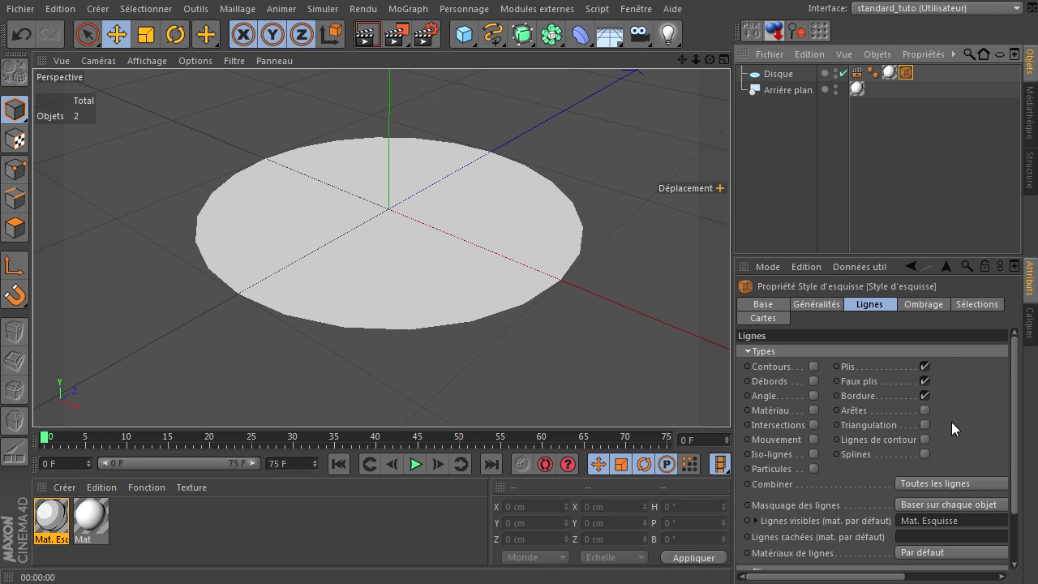
click(769, 199)
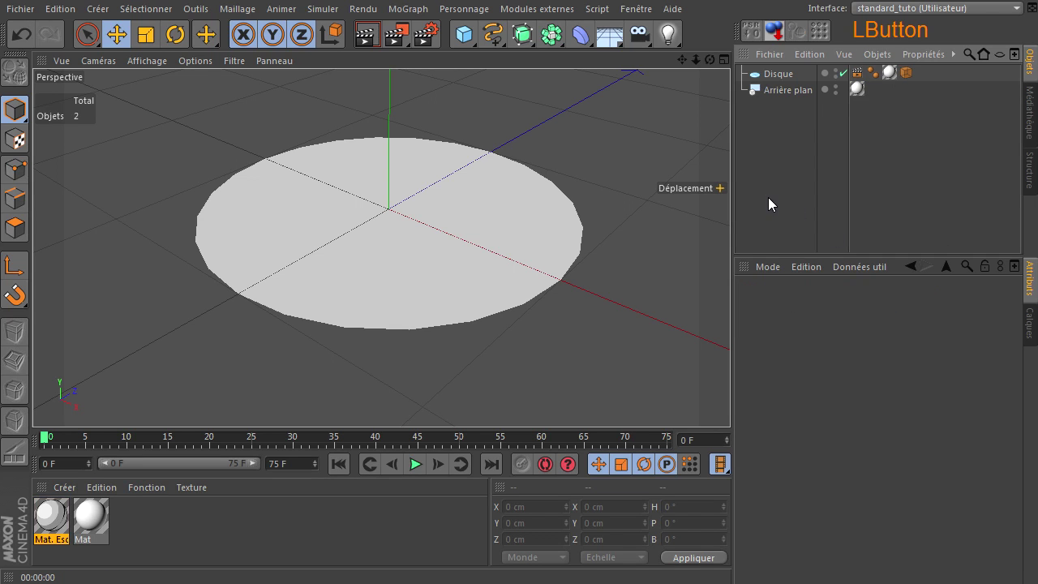
click(364, 35)
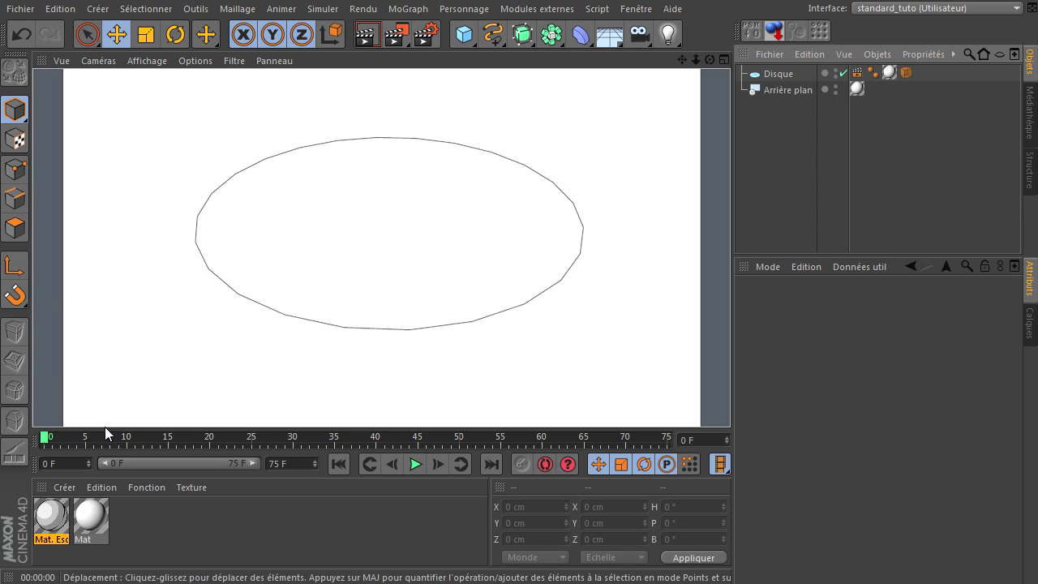
Set the Epaisseur of the Mat. Esquisse material to 8 and render the view
double_click(48, 527)
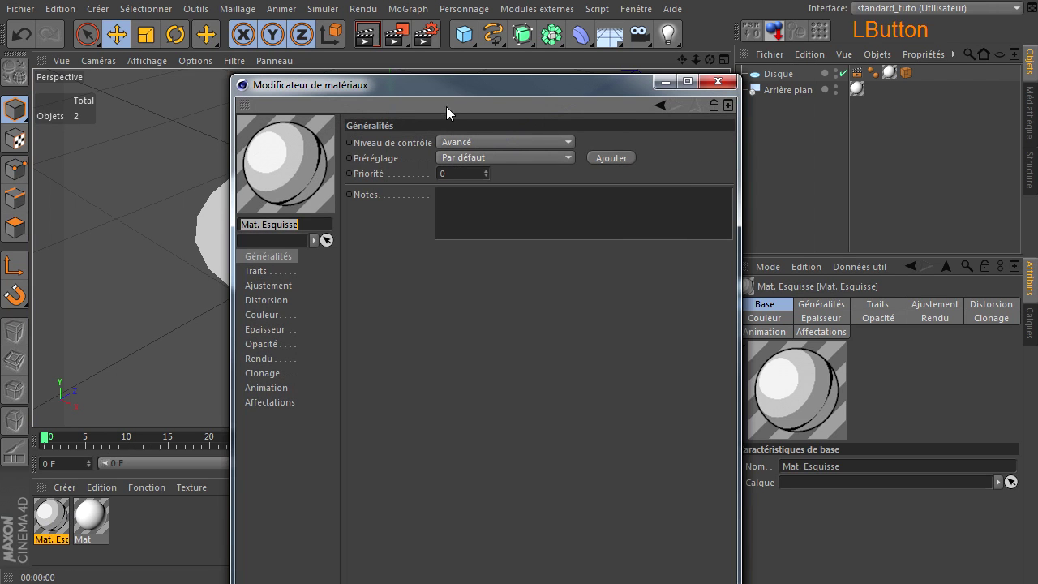
drag(460, 83, 235, 21)
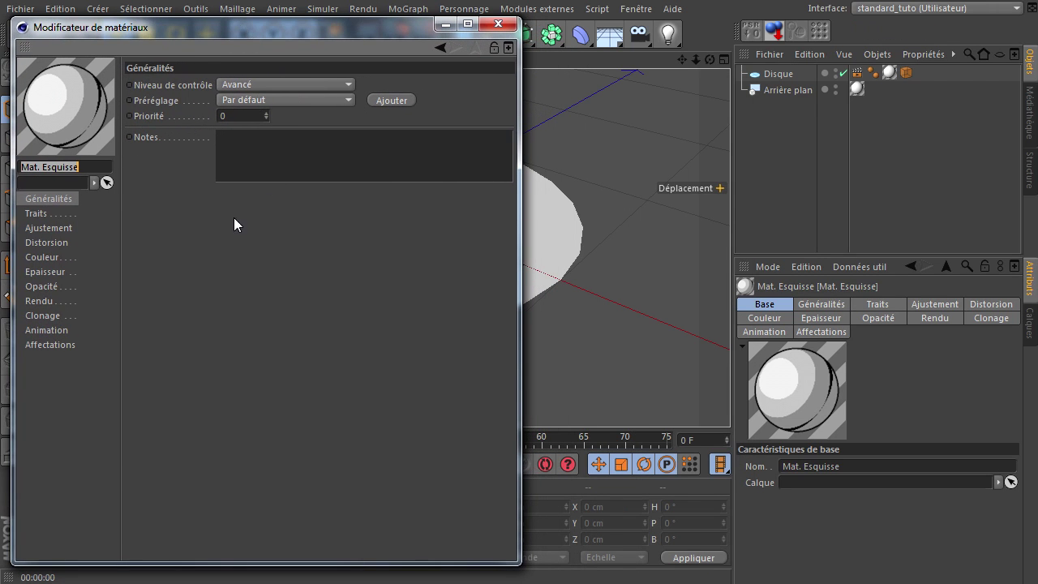
click(45, 273)
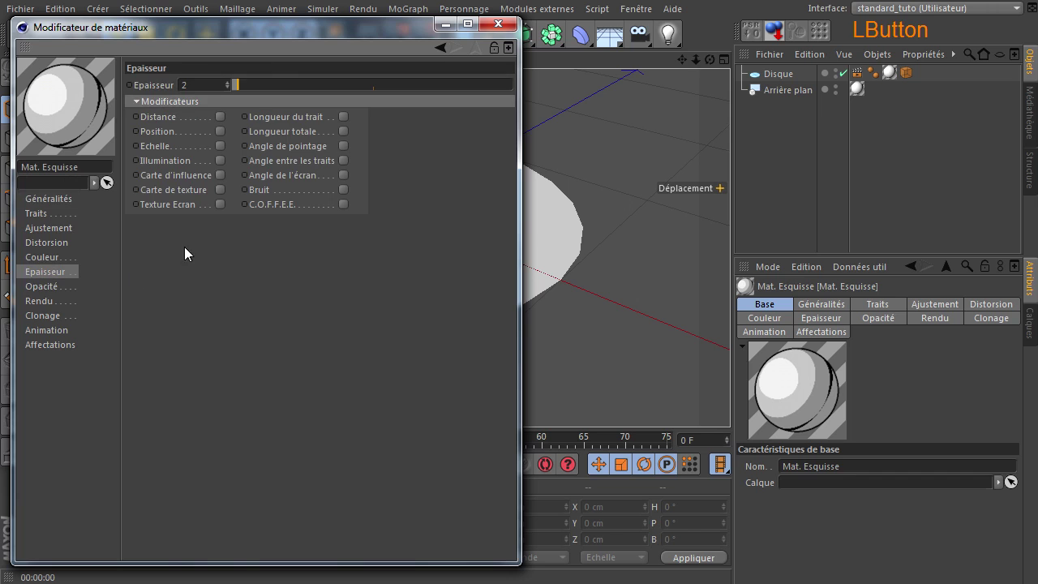
double_click(203, 85)
text(4)
click(316, 350)
mouse_move(358, 51)
mouse_down()
mouse_move(376, 127)
mouse_move(463, 313)
mouse_move(398, 156)
mouse_move(419, 351)
mouse_move(349, 61)
mouse_move(270, 35)
mouse_move(284, 36)
mouse_up()
text(8)
key(Return)
click(354, 34)
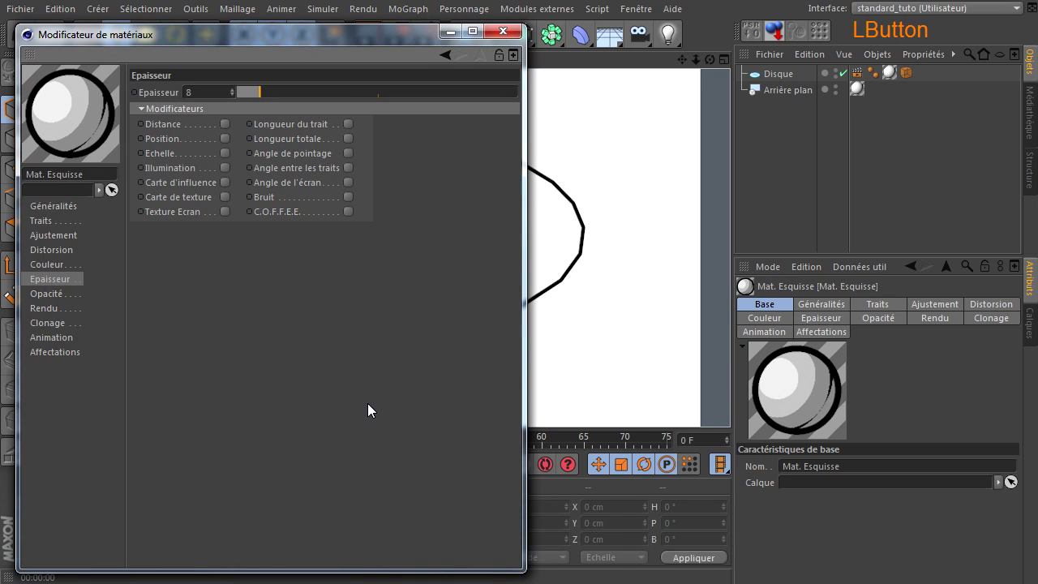
Enable the Longueur du trait thickness modifier for Mat. Esquisse, close the material editor and render the view
click(349, 124)
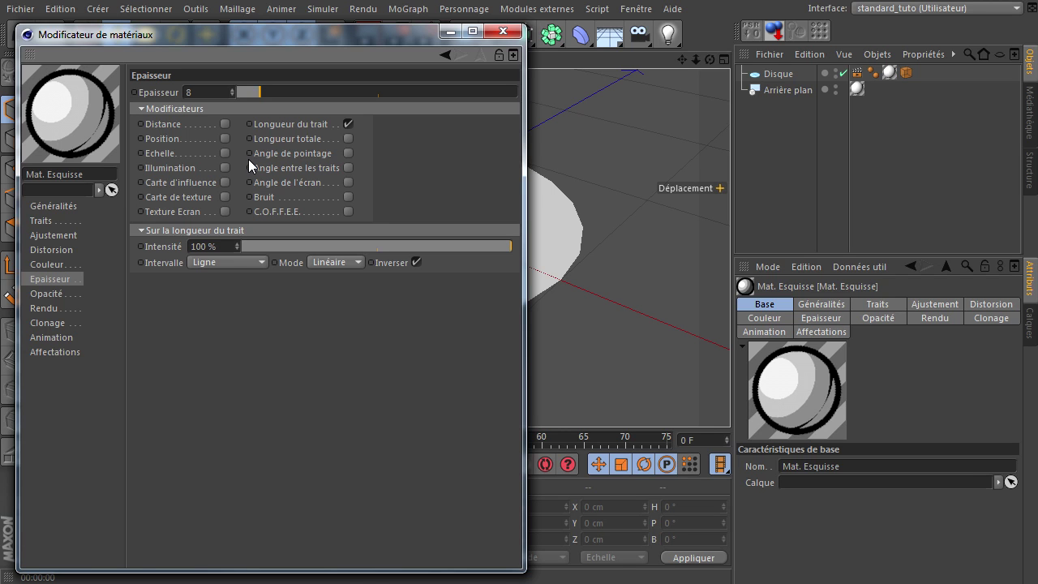
click(503, 31)
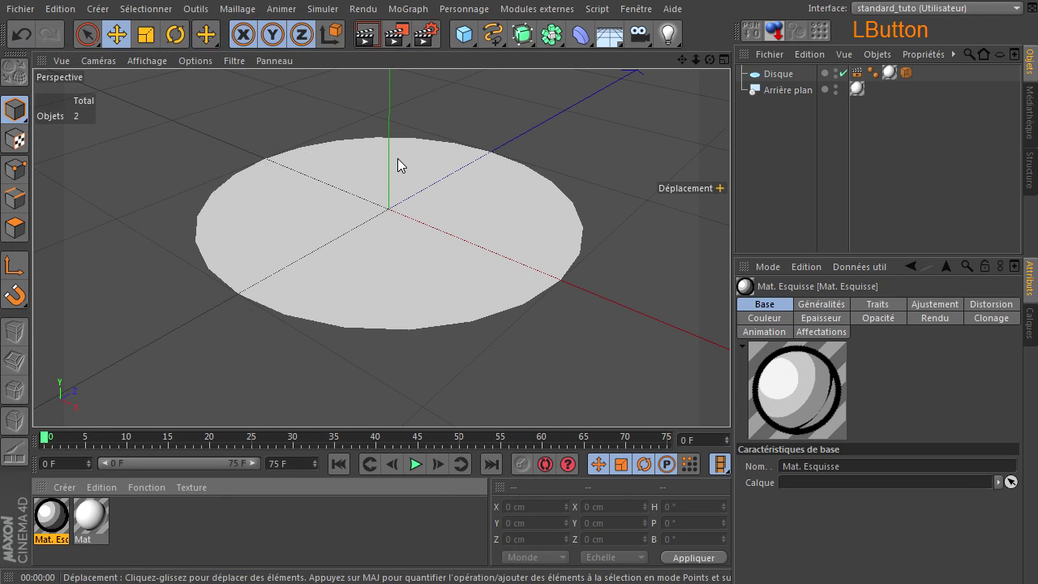
click(367, 34)
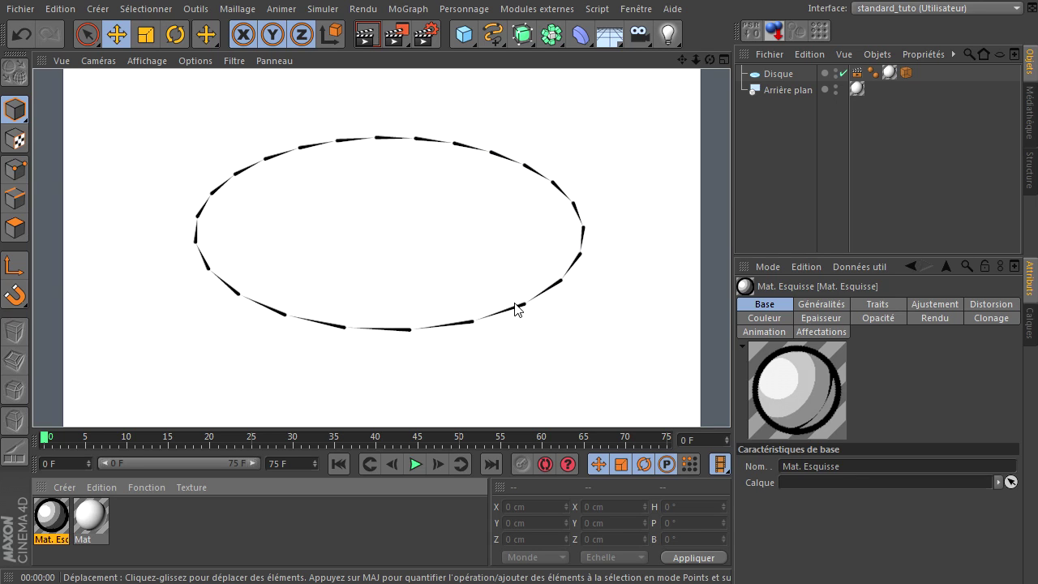
Render the disc from a different viewpoint to examine its tapered strokes
click(775, 74)
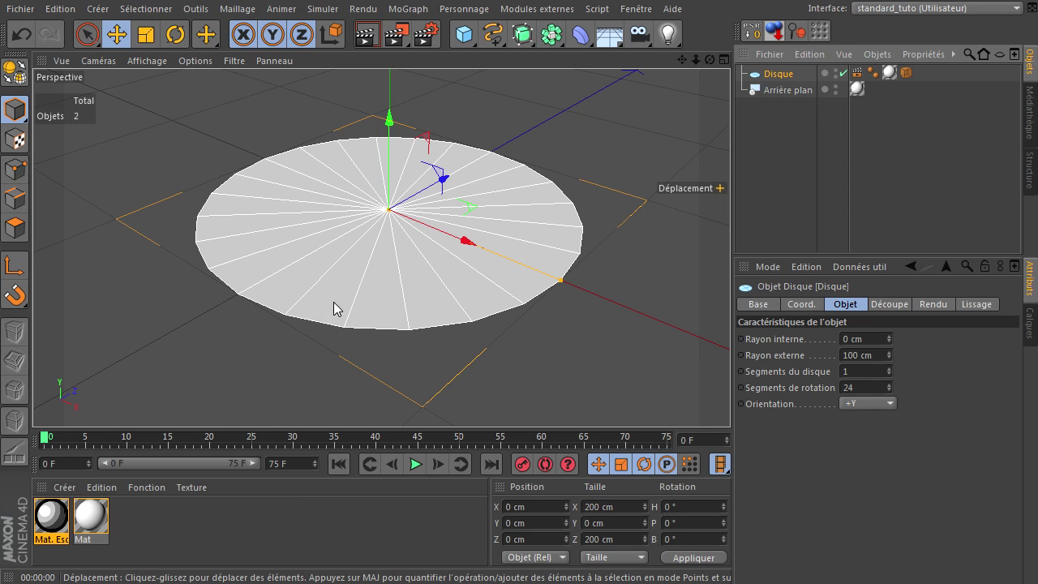
drag(709, 60, 732, 397)
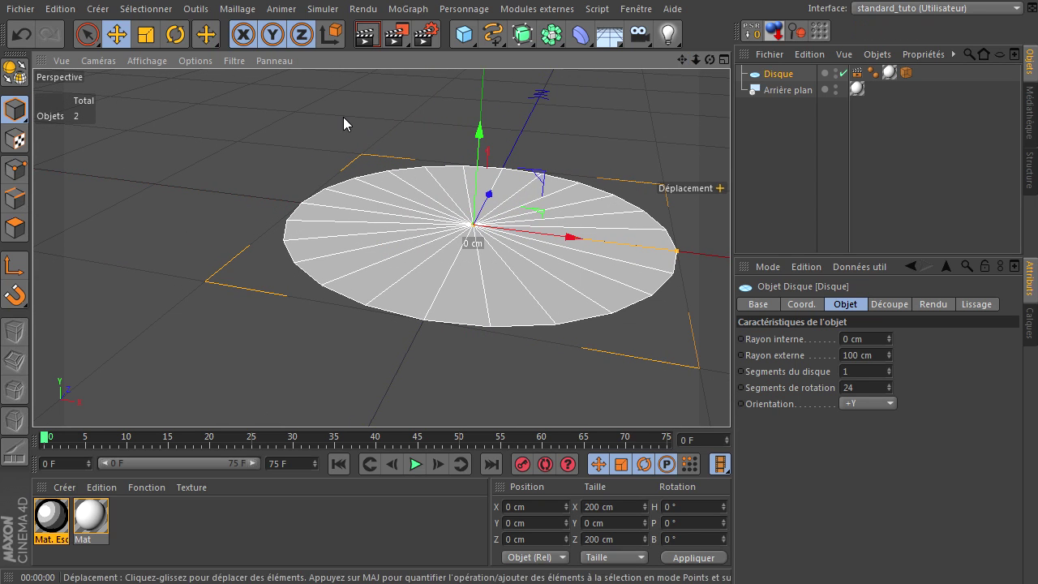
click(366, 34)
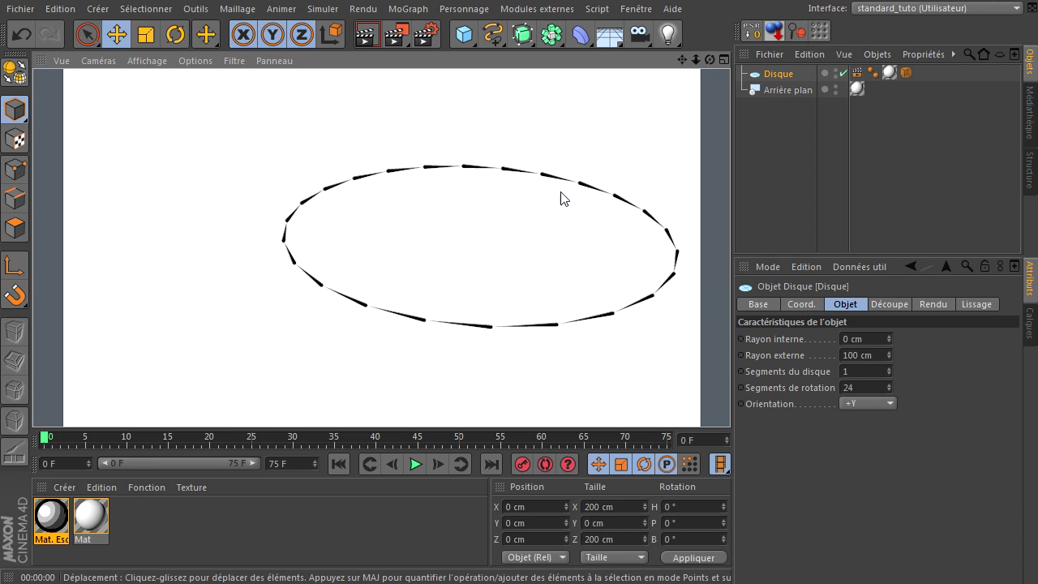
Add a cube, move it to about -200 cm on X, make it a child of Disque and render the view
click(464, 36)
scroll(480, 247, down, 5)
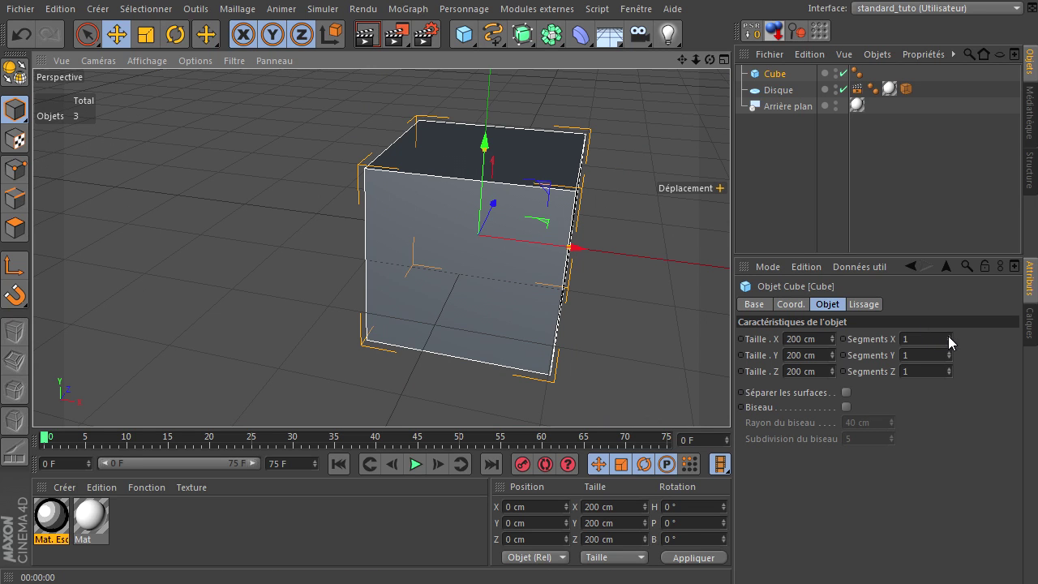
drag(573, 249, 409, 227)
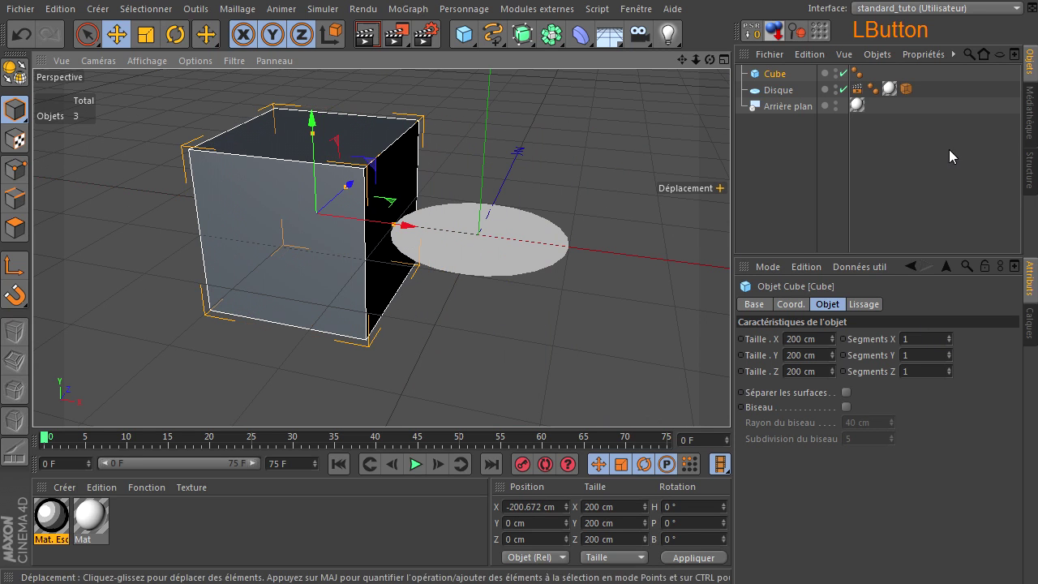
drag(774, 74, 777, 90)
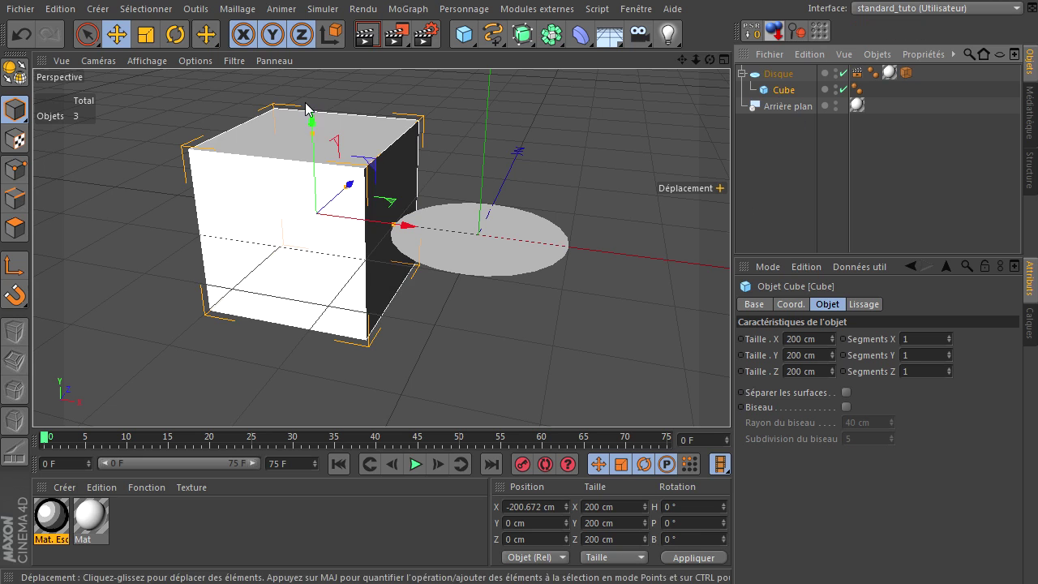
click(367, 34)
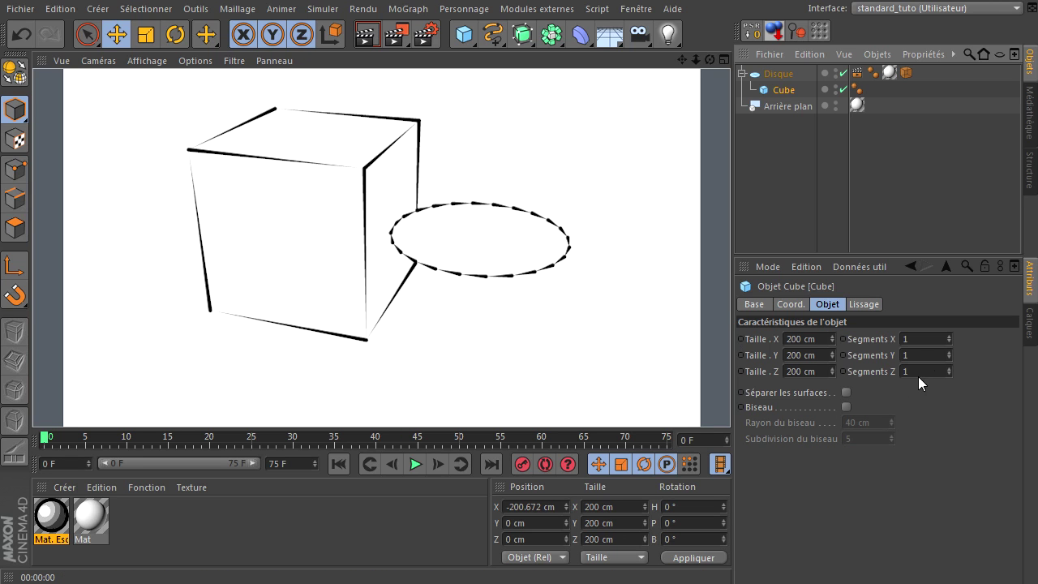
Make the cube editable and cut its front face with two vertical and two horizontal loops using the Couteau tool in Boucle mode
click(17, 73)
click(14, 227)
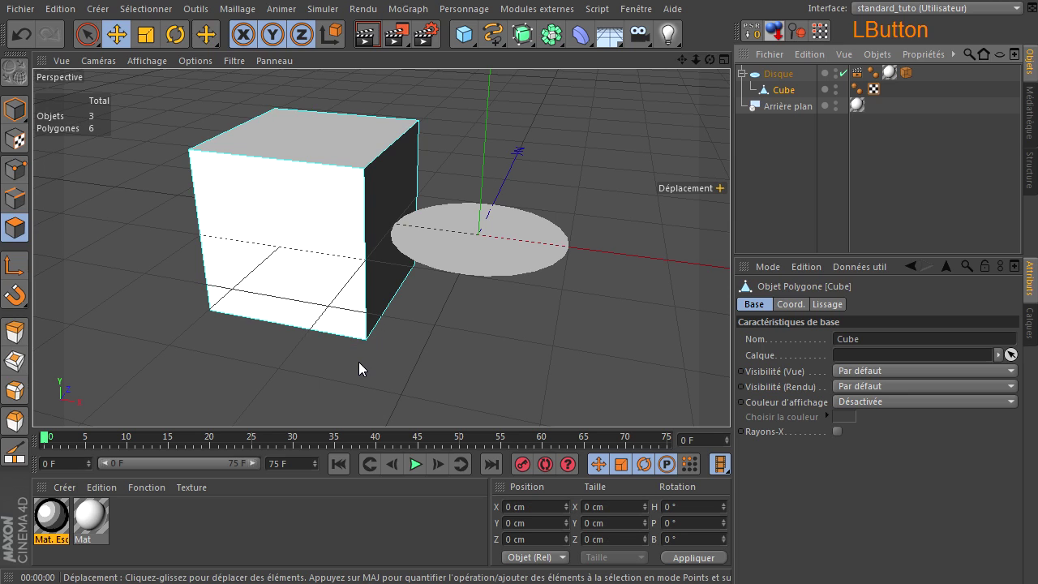
key(k)
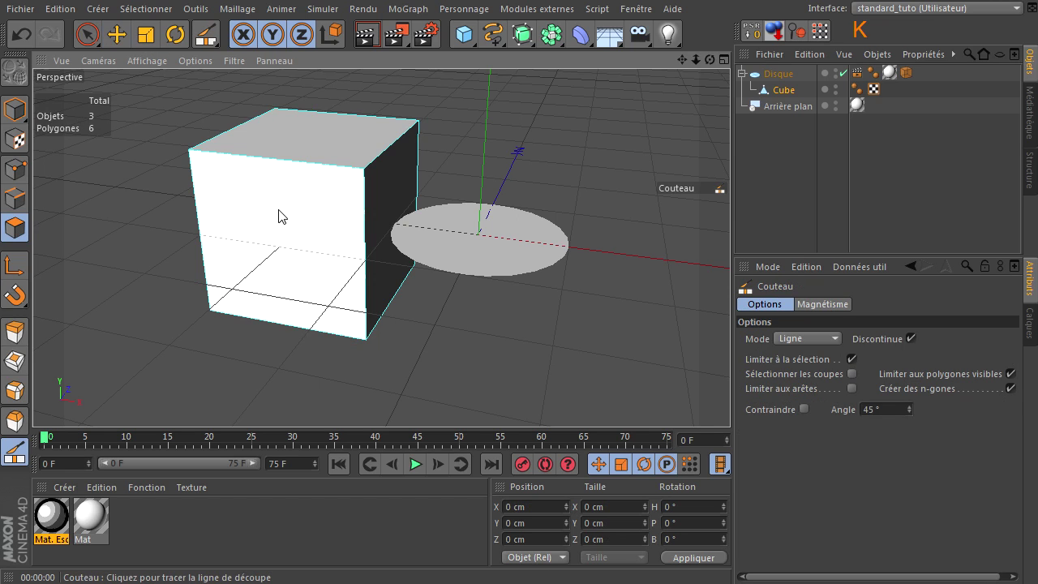
click(809, 339)
click(815, 405)
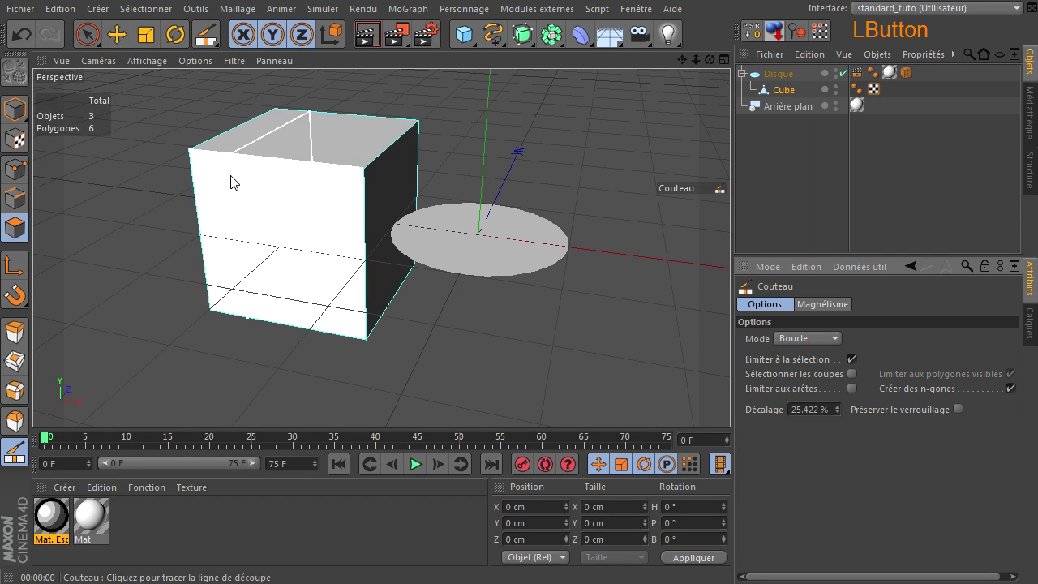
drag(224, 180, 279, 178)
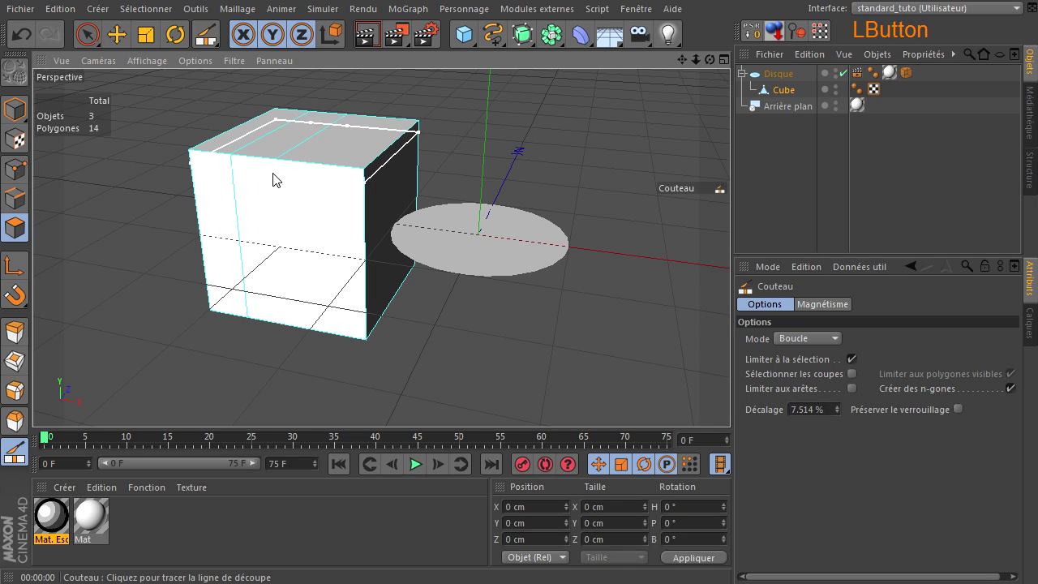
click(255, 201)
click(258, 264)
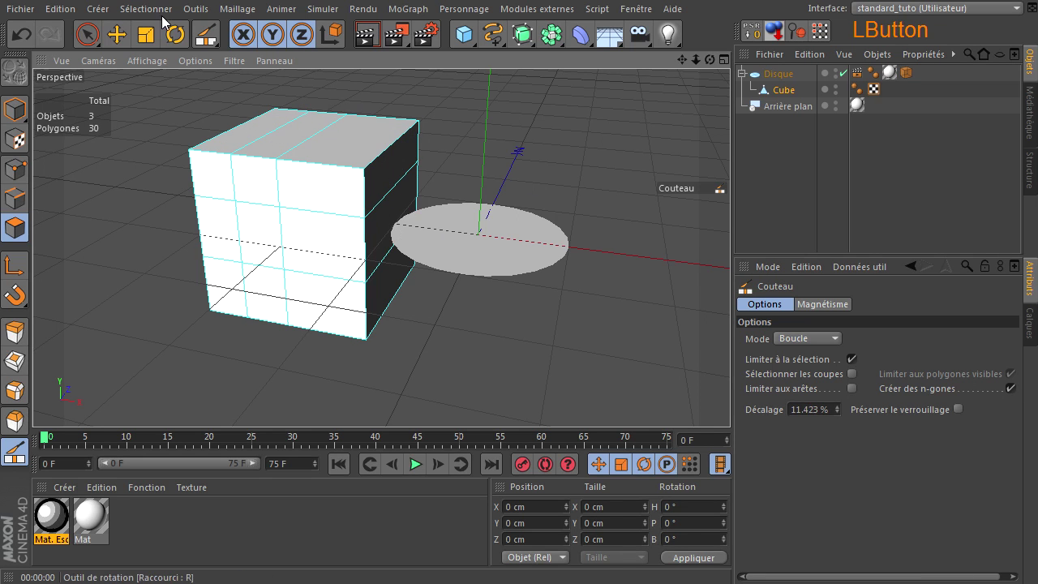
Extrude the cube's centre front polygon outward, extrude the protrusion's upper face by 24.6 cm, and render the view
click(90, 35)
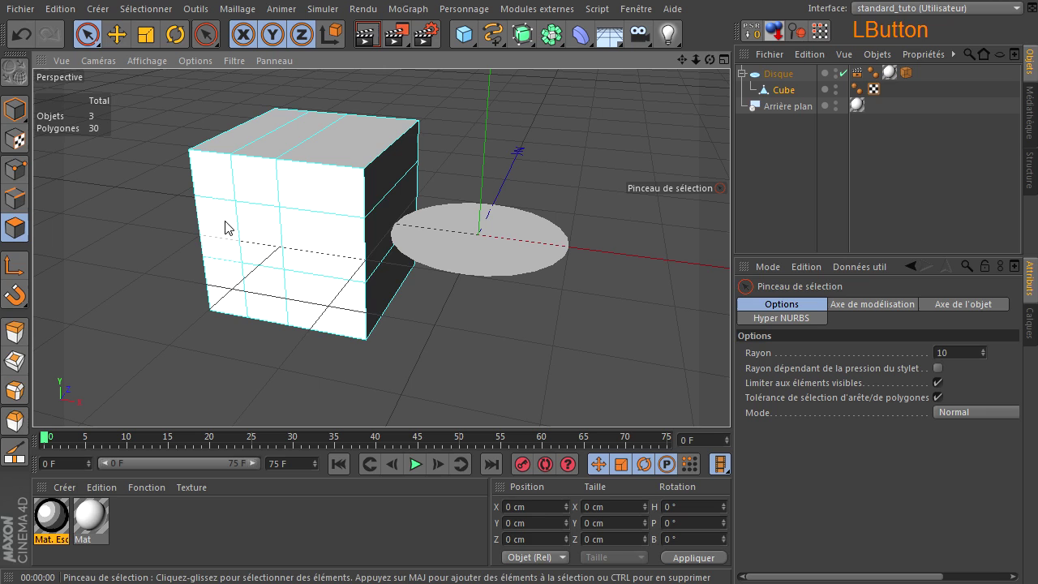
click(258, 242)
key(d)
drag(530, 306, 378, 310)
mouse_move(259, 255)
mouse_down()
mouse_move(730, 397)
mouse_move(260, 256)
mouse_up()
click(218, 231)
mouse_move(97, 300)
mouse_down()
mouse_move(730, 398)
mouse_move(97, 289)
mouse_up()
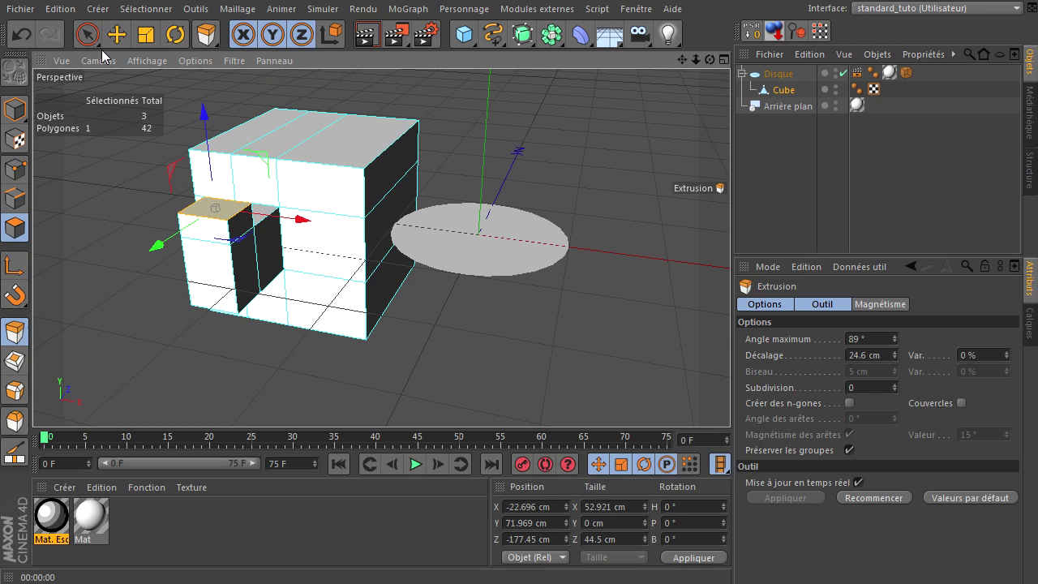
click(87, 34)
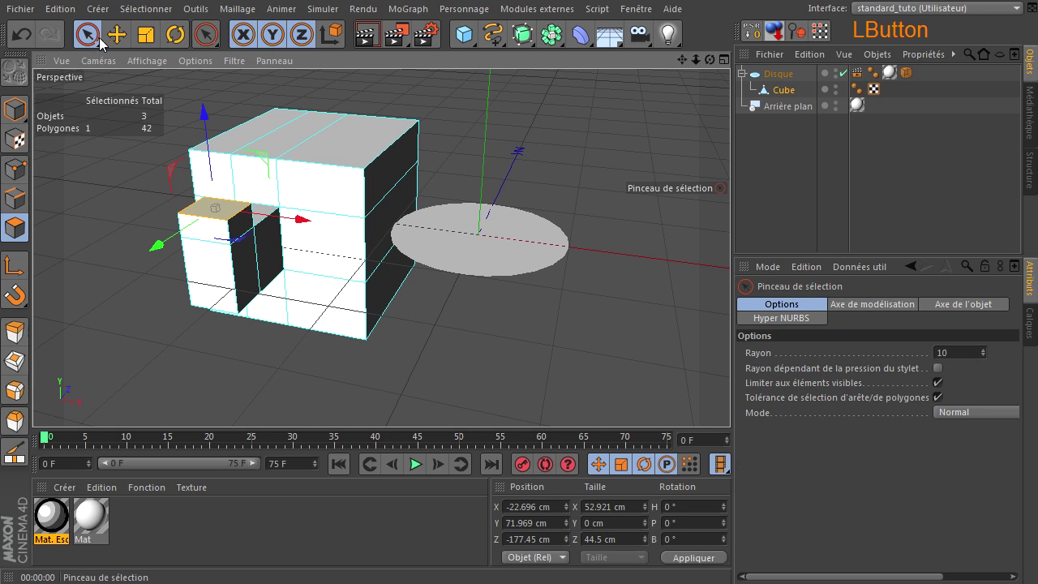
click(375, 40)
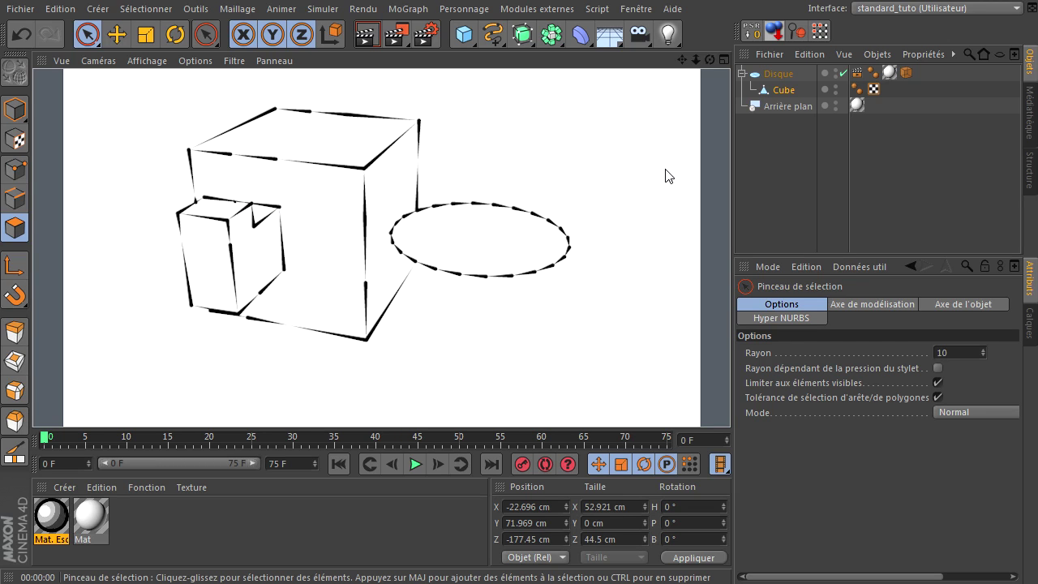
Delete the cube and frame the disc more closely
click(771, 90)
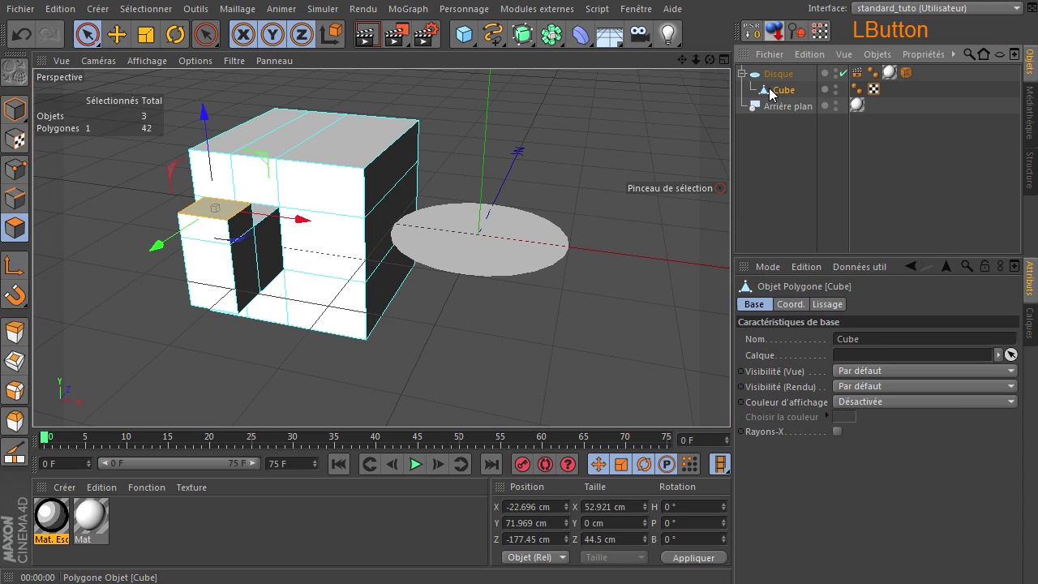
key(Delete)
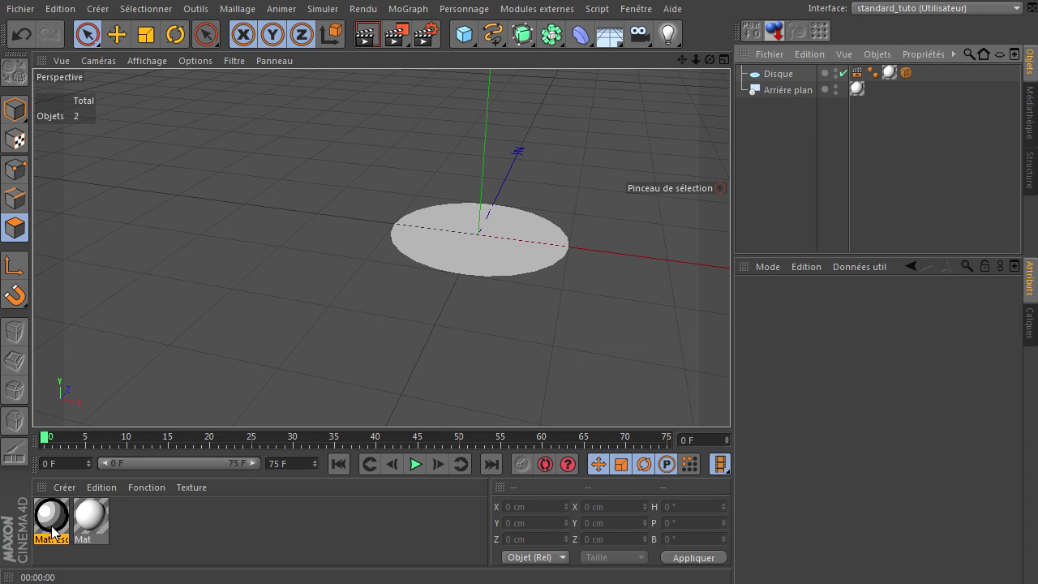
drag(696, 60, 727, 394)
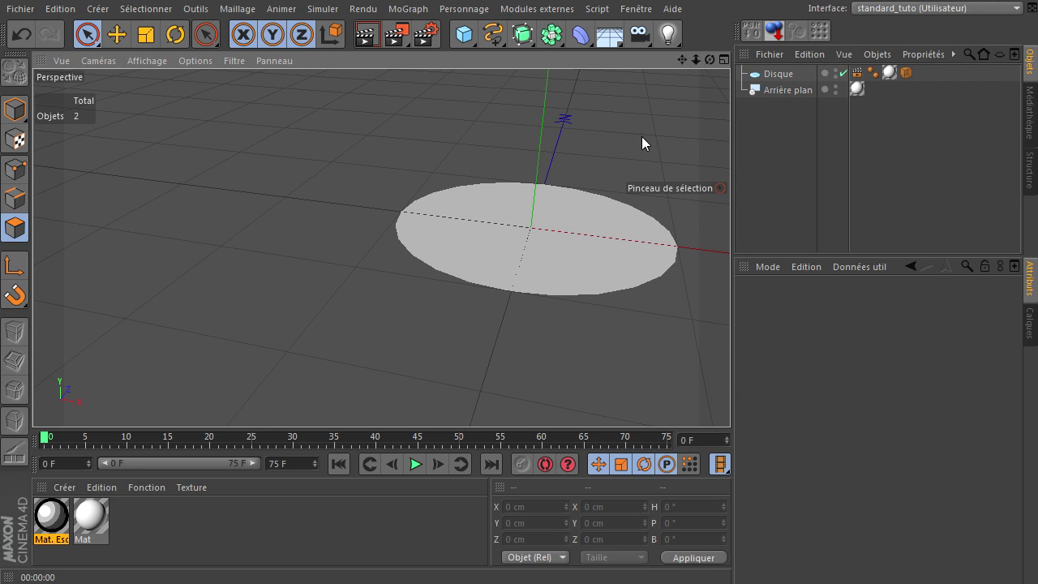
Open the Mat. Esquisse material beside the disc and render the view with its current Epaisseur settings
double_click(53, 519)
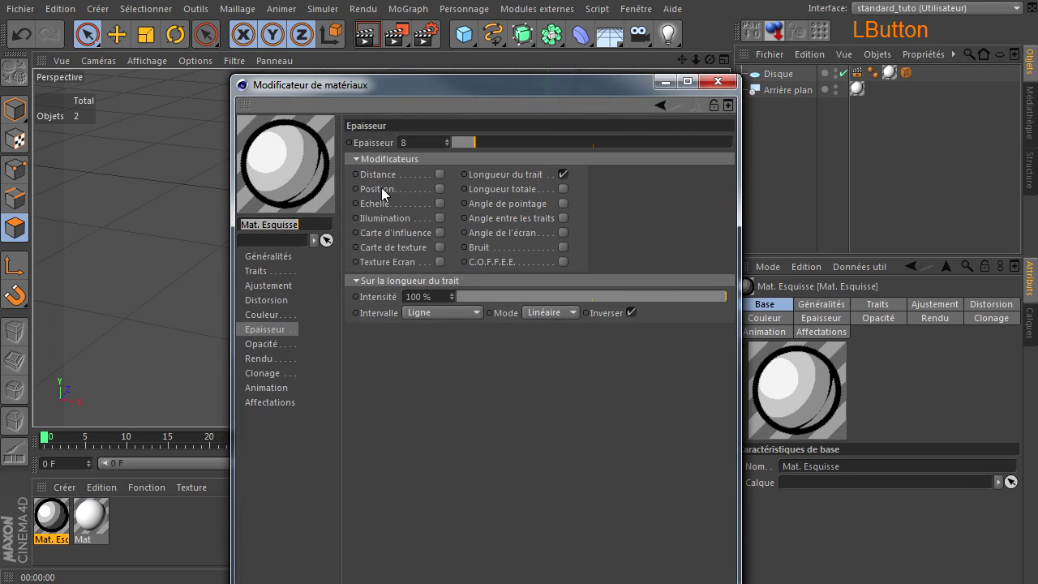
drag(420, 89, 204, 35)
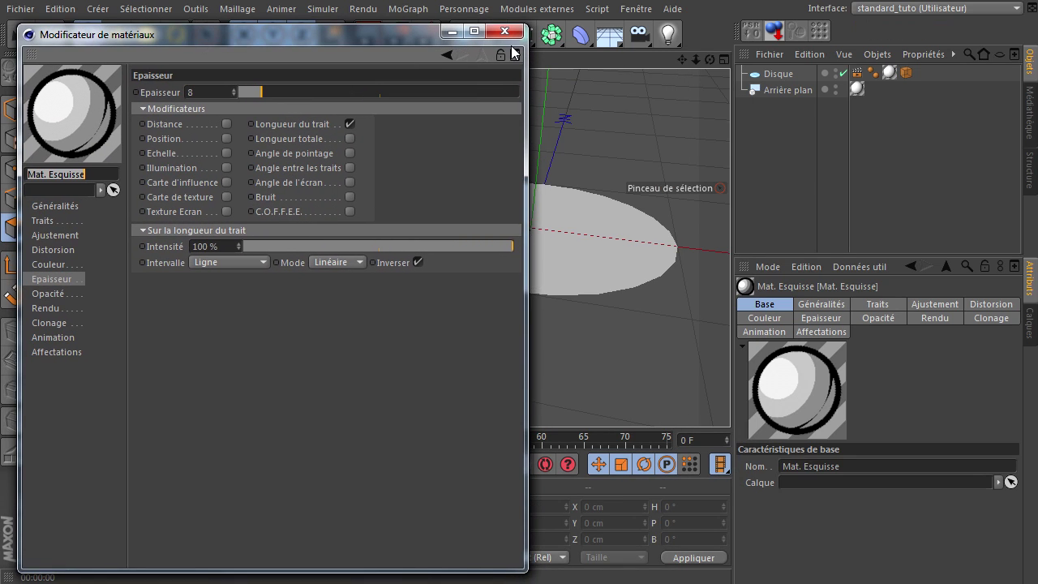
drag(679, 58, 705, 82)
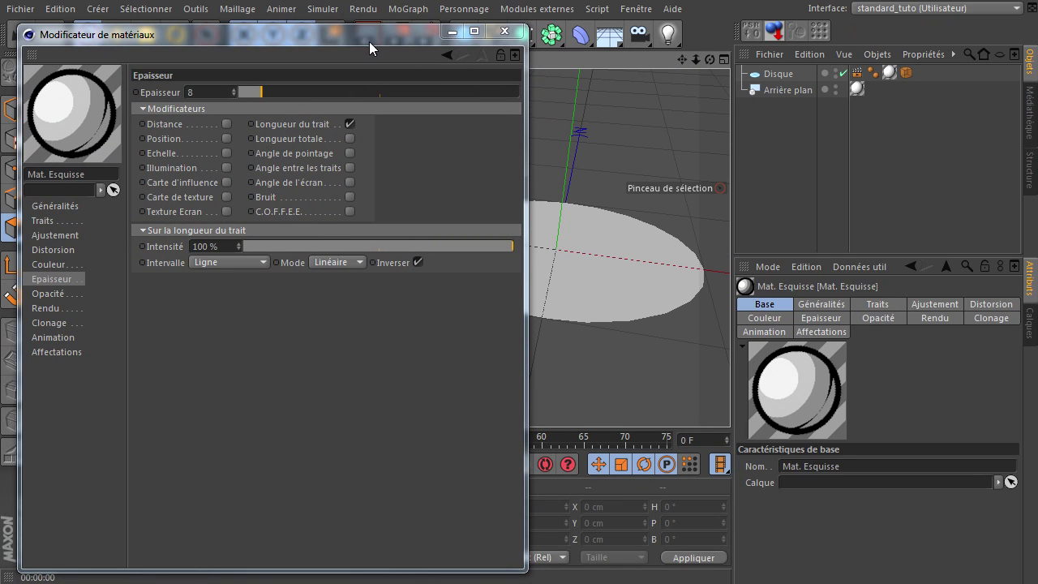
drag(369, 26, 359, 64)
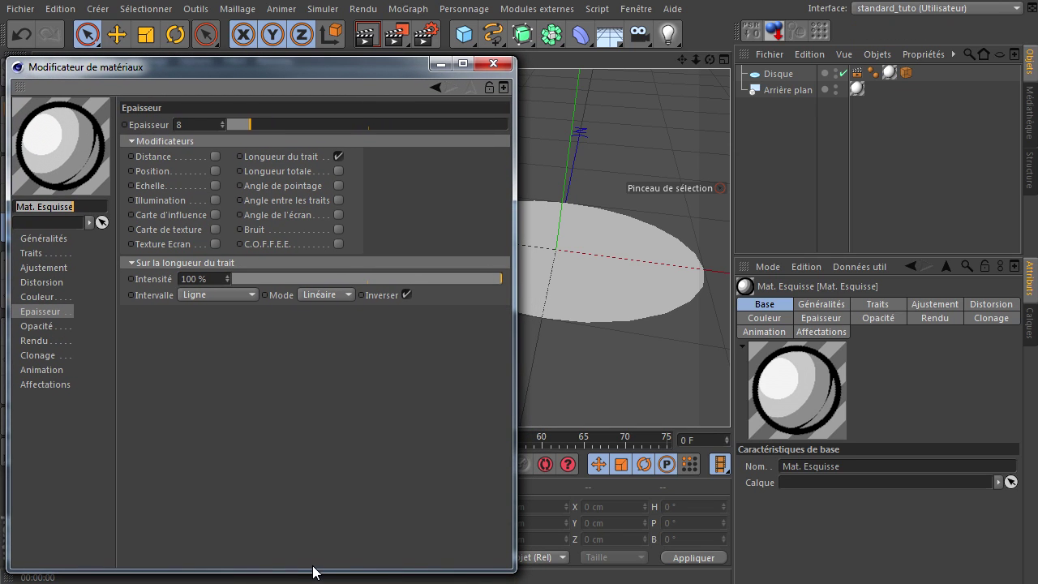
drag(309, 576, 309, 583)
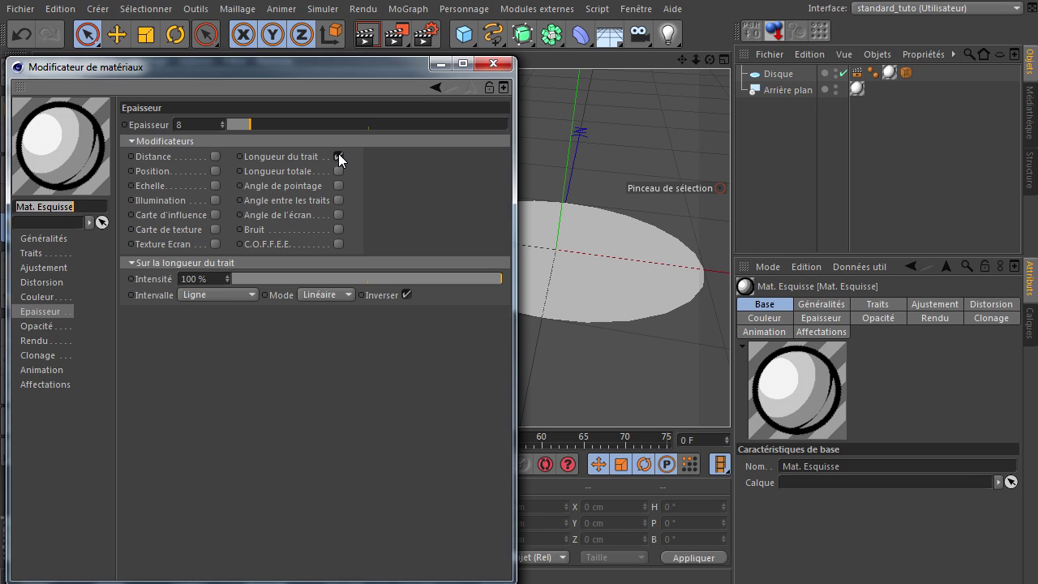
click(365, 34)
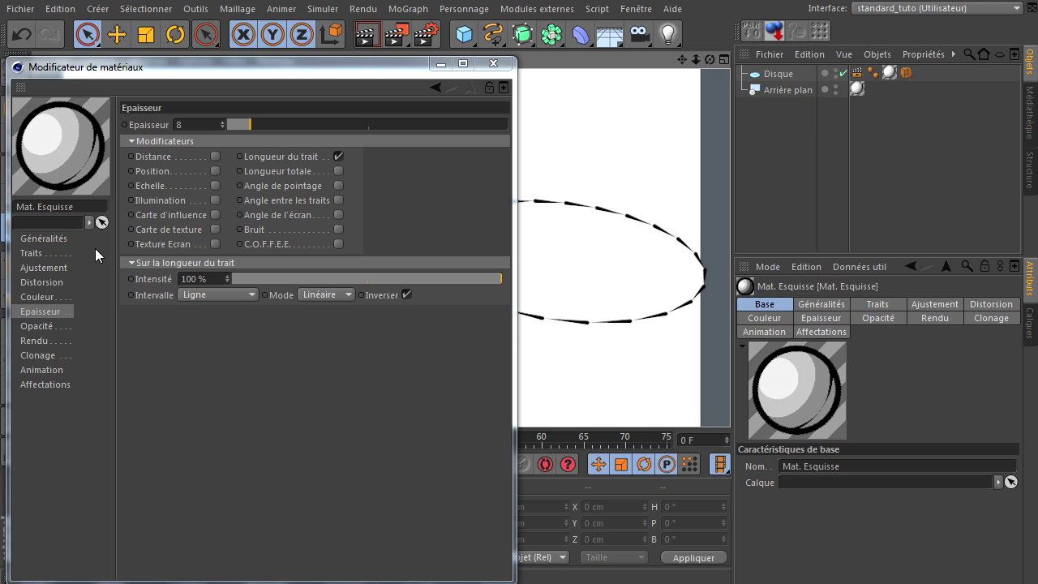
Activate the Traits settings of the Mat. Esquisse material and close the material editor
click(53, 254)
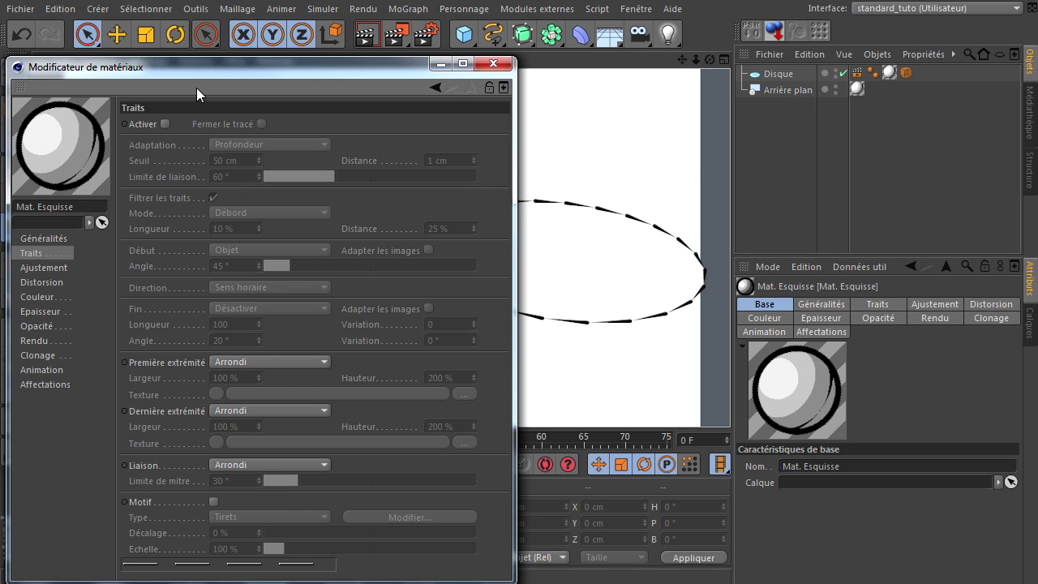
drag(197, 63, 199, 56)
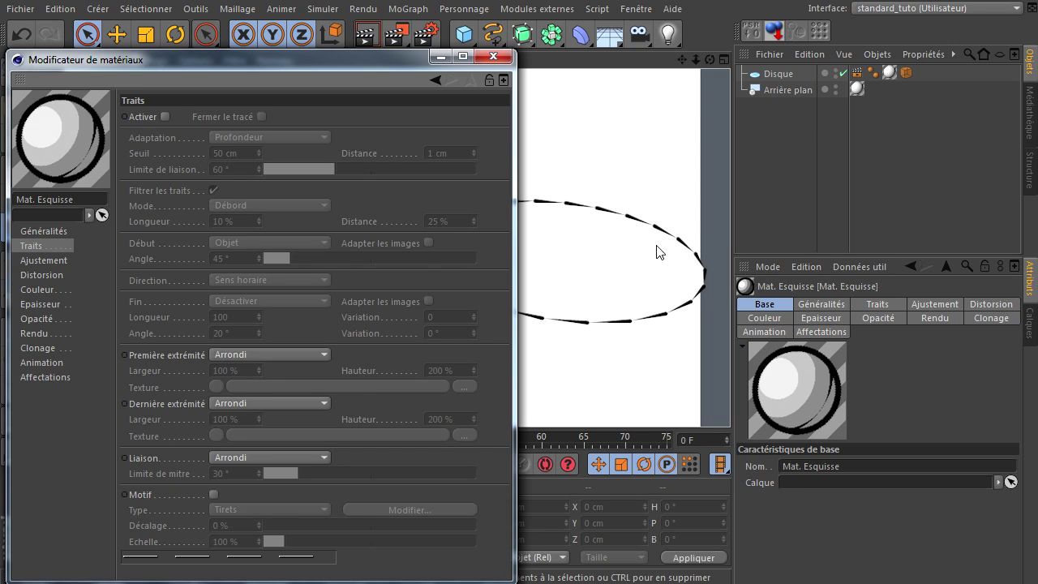
drag(185, 63, 180, 64)
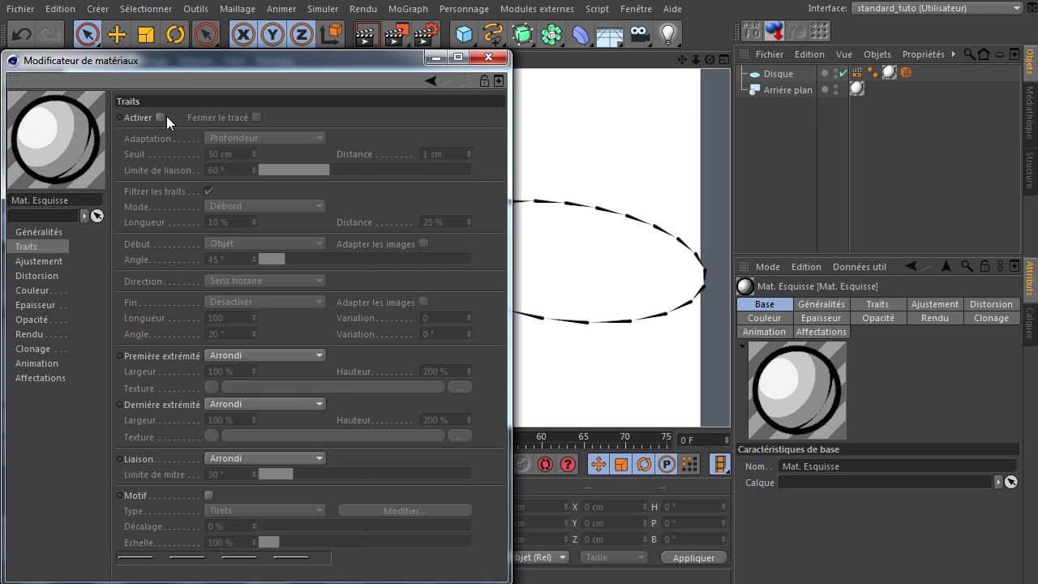
click(160, 117)
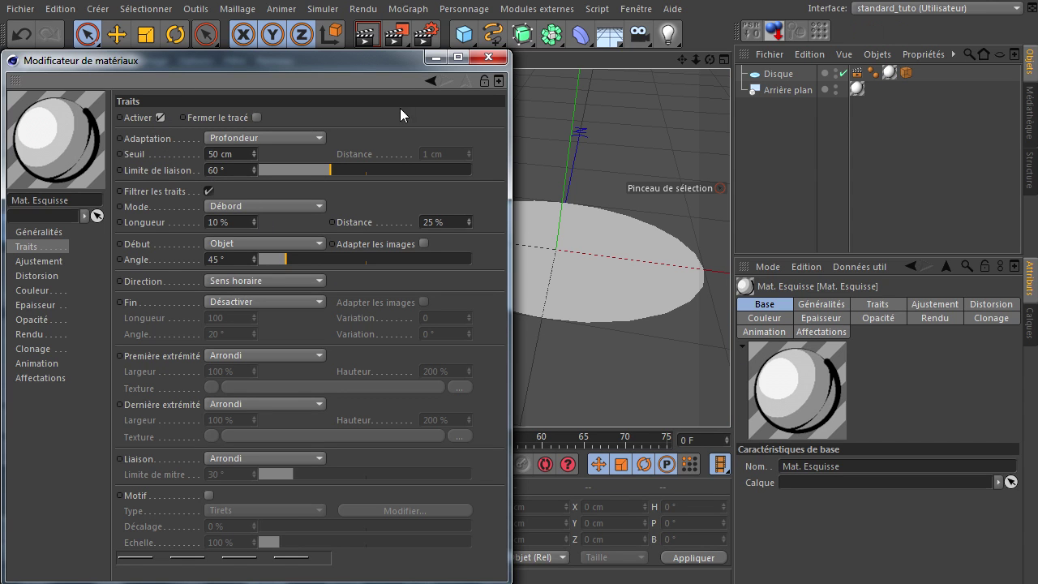
click(487, 58)
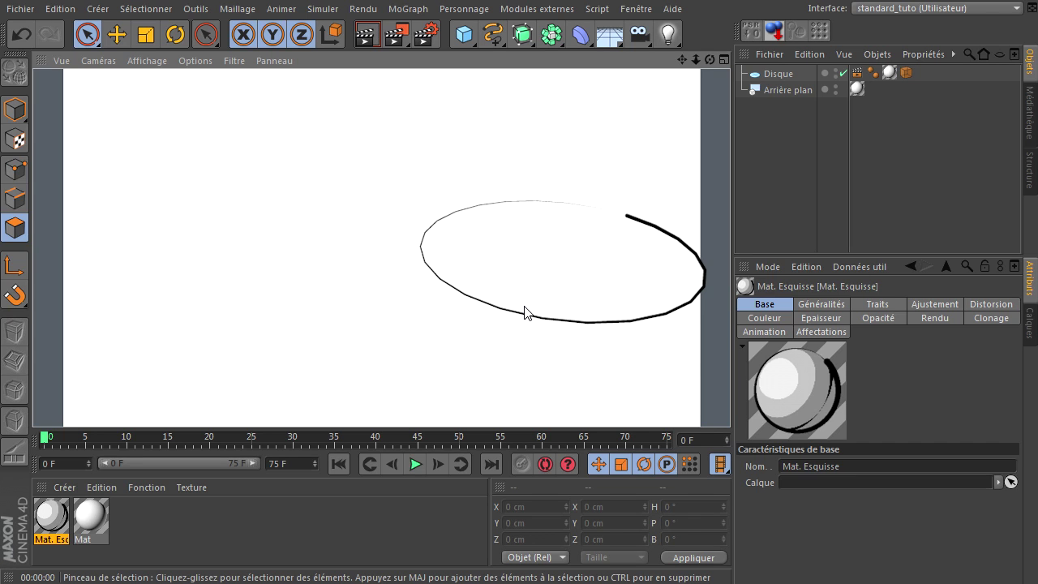
Reopen Mat. Esquisse's Traits settings, switch stroke activation off and back on, and render the view
double_click(50, 519)
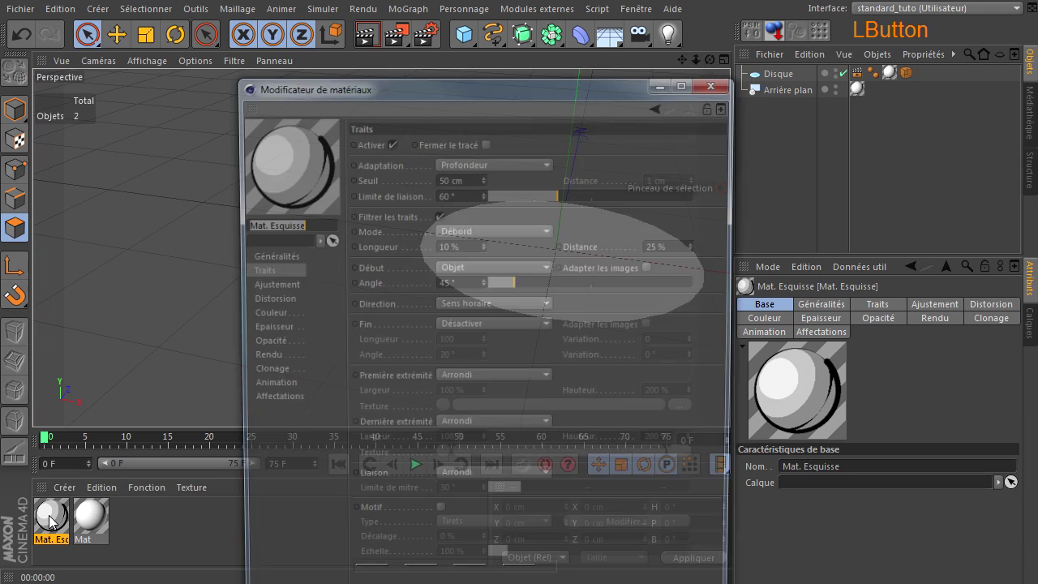
drag(355, 95, 114, 35)
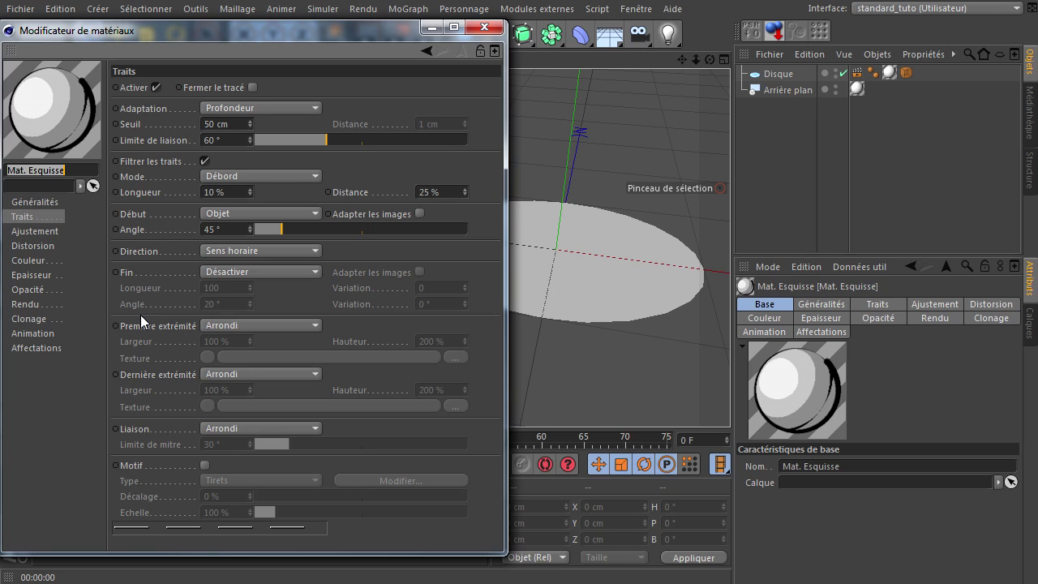
click(156, 87)
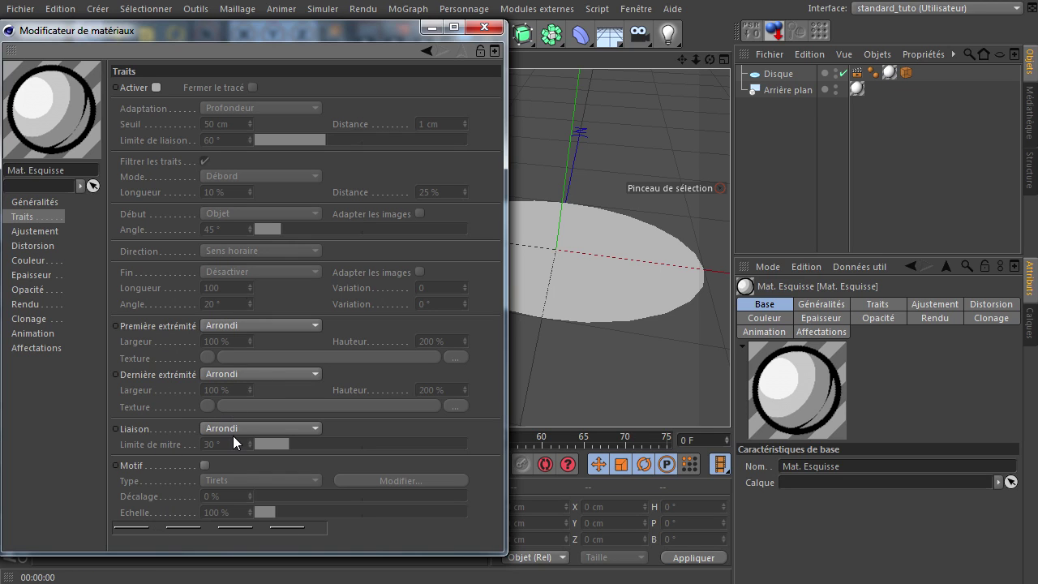
click(156, 87)
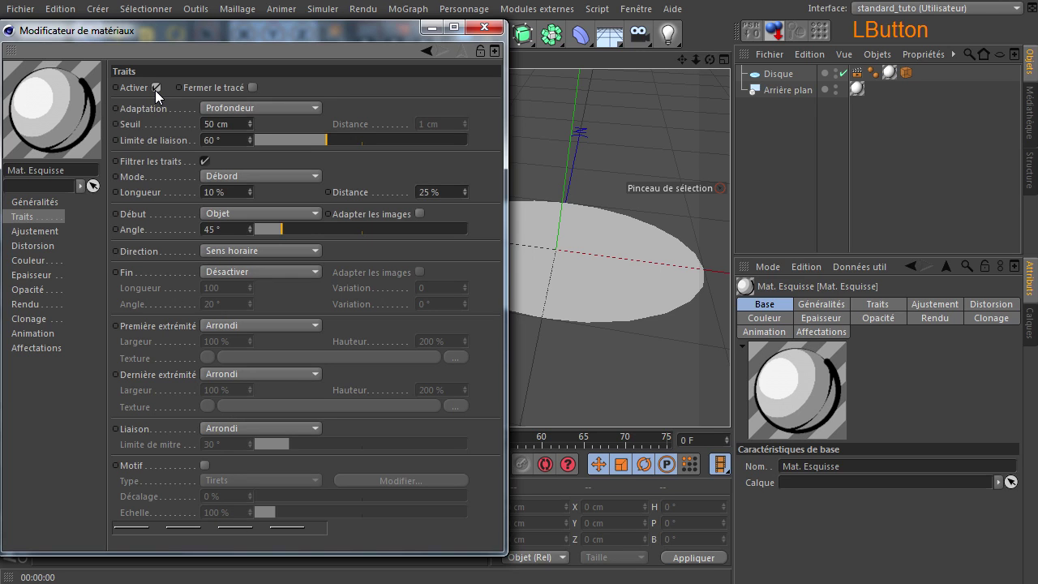
drag(366, 37, 369, 62)
click(365, 34)
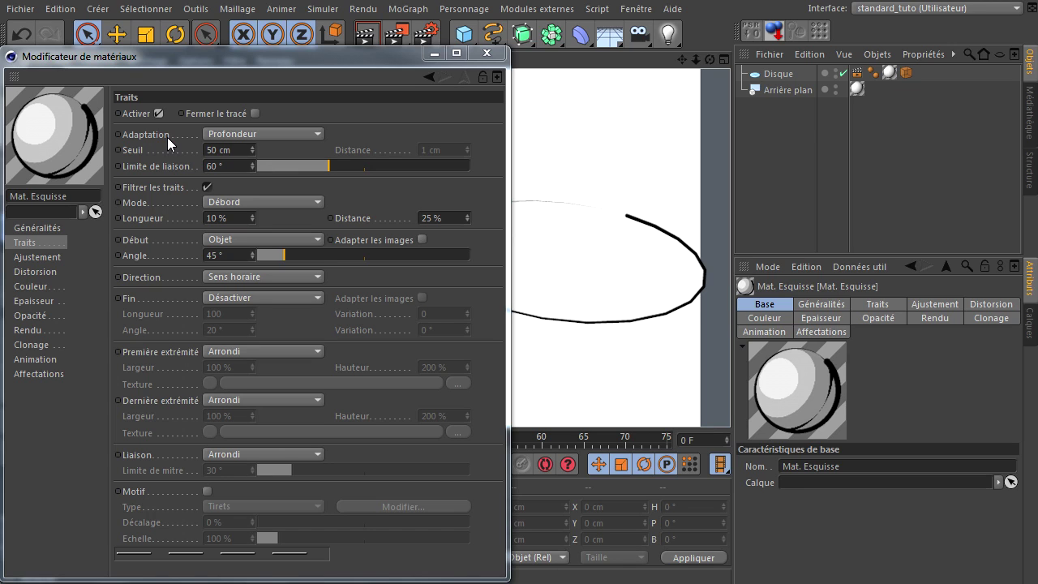
Try the Plan option for the strokes' Adaptation and set it to Lignes les plus proches
click(311, 134)
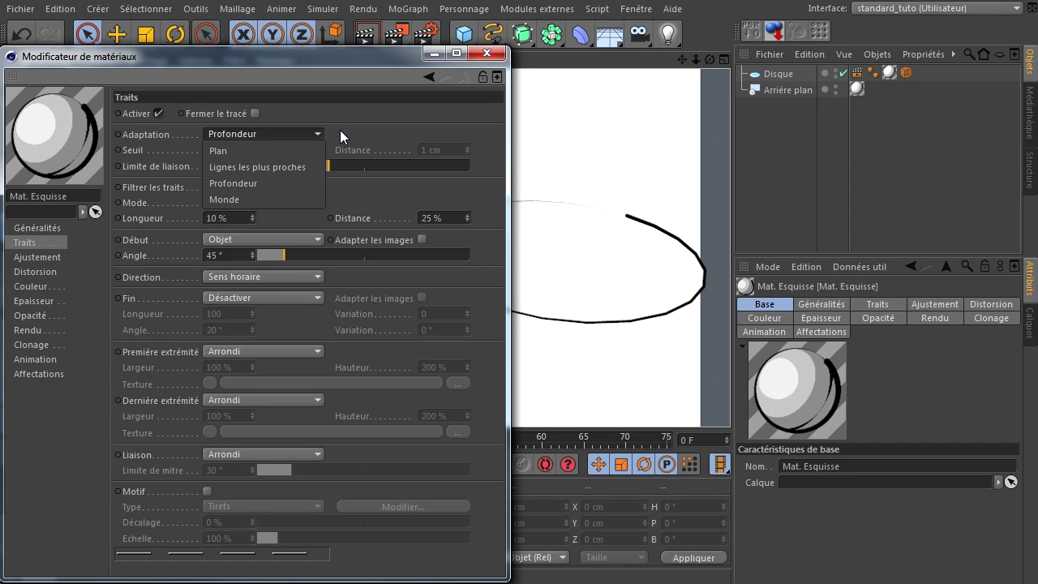
click(289, 151)
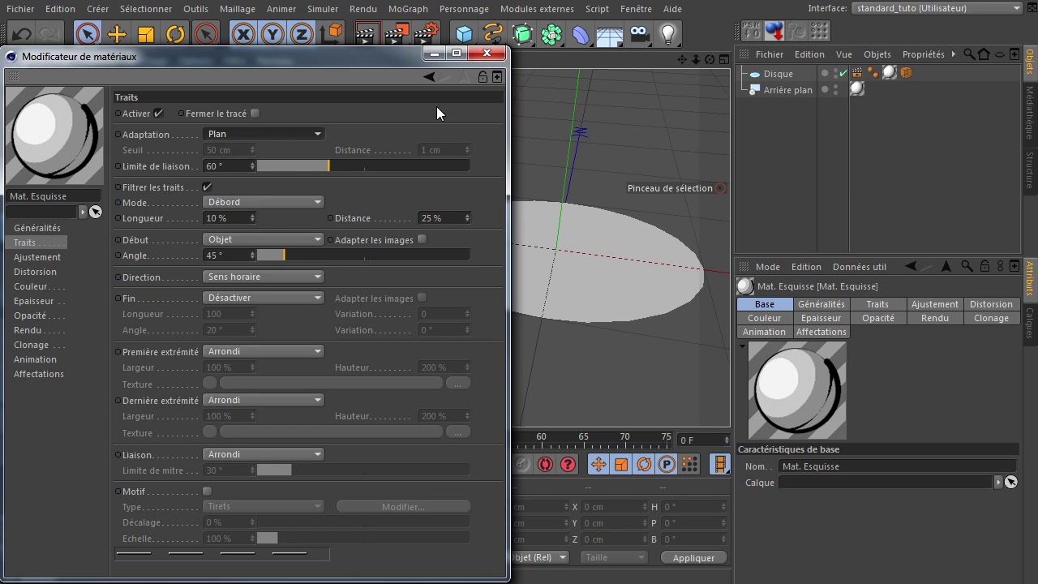
mouse_move(708, 64)
mouse_down()
mouse_move(708, 89)
mouse_move(708, 65)
mouse_up()
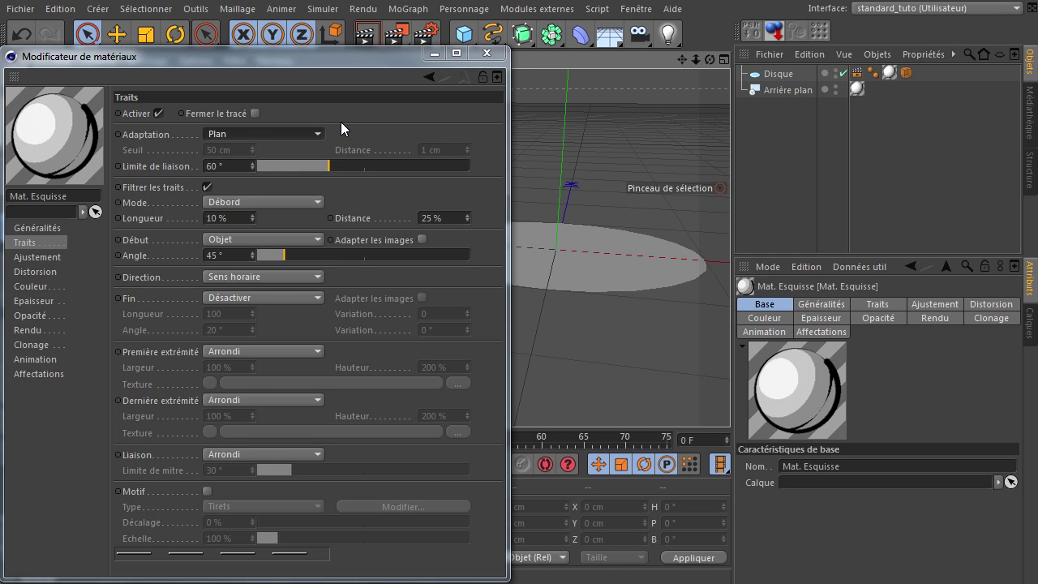
click(309, 133)
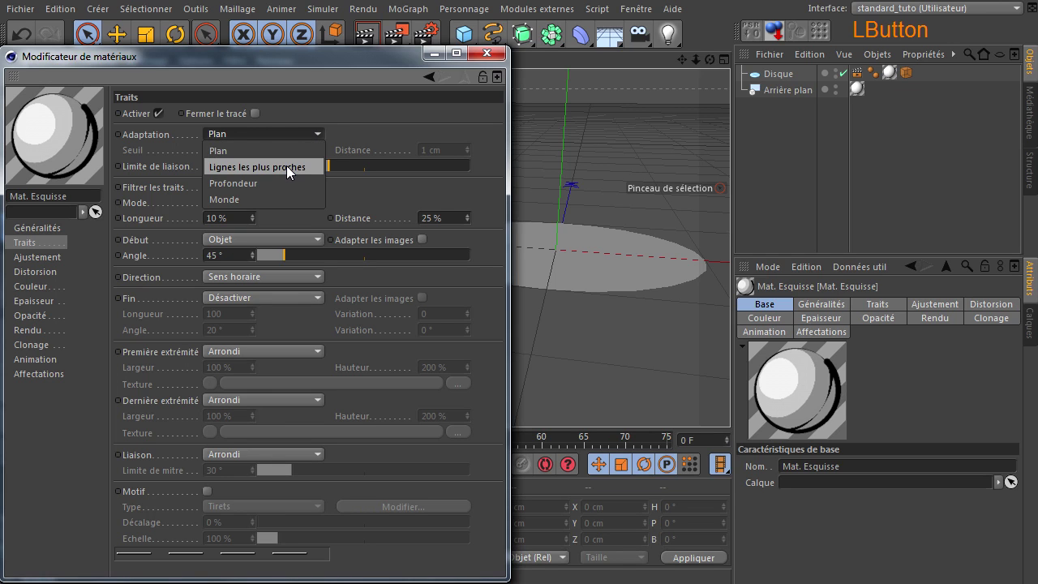
click(286, 165)
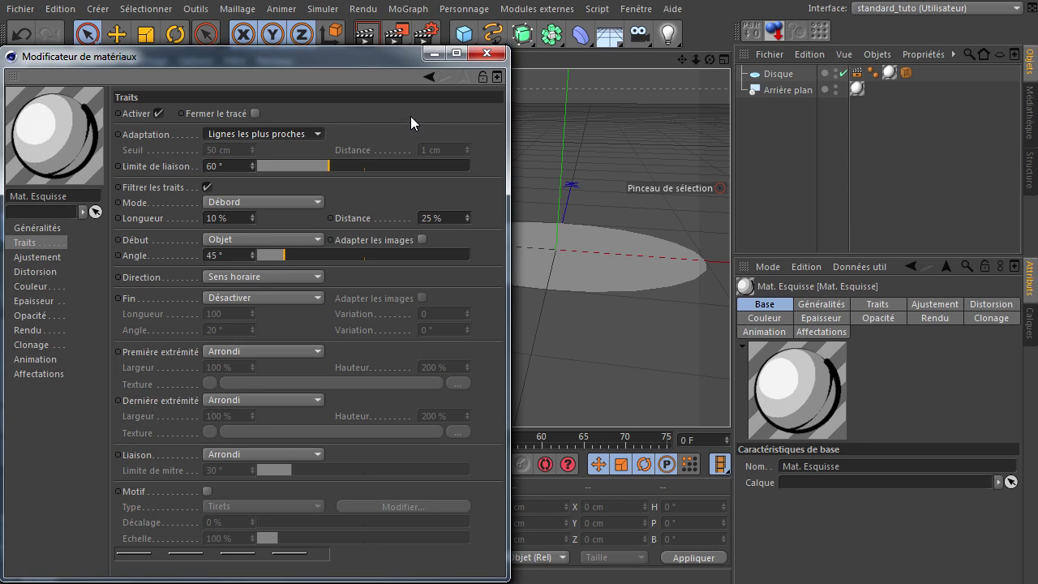
click(740, 133)
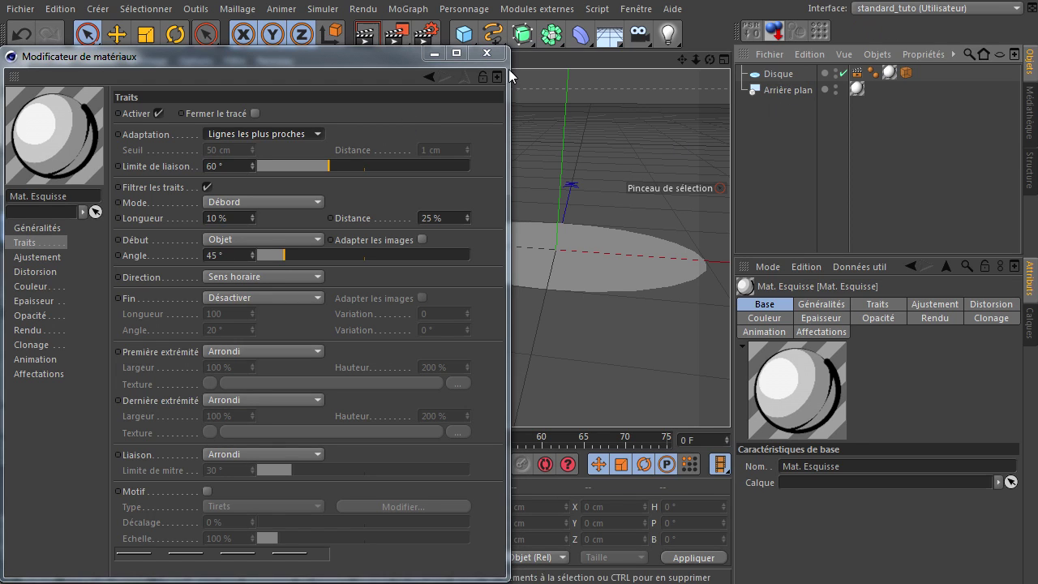
Duplicate the disc and move the copy far behind the original along the depth axis
drag(394, 56, 438, 289)
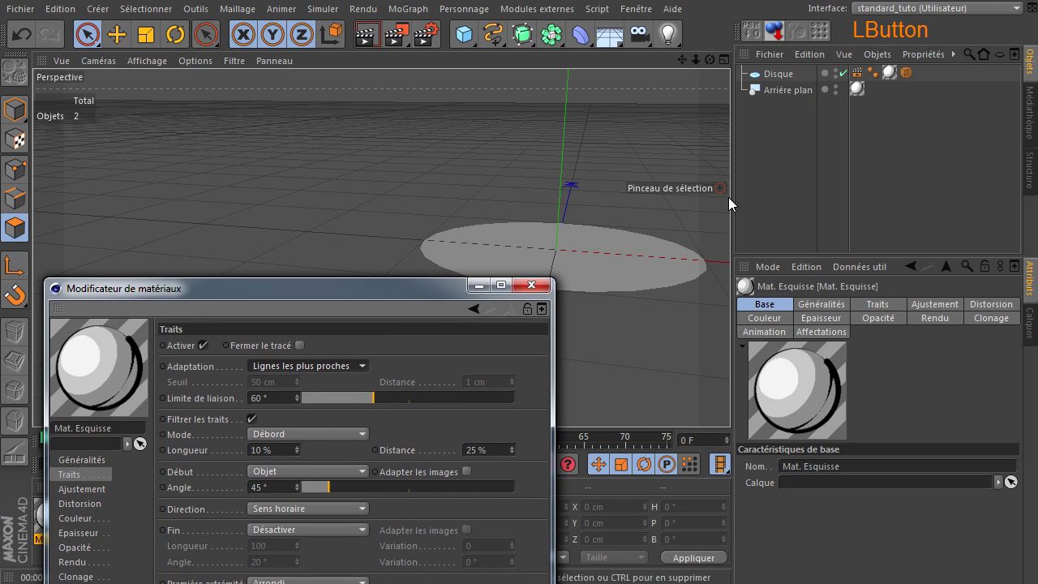
ctrl+click(785, 74)
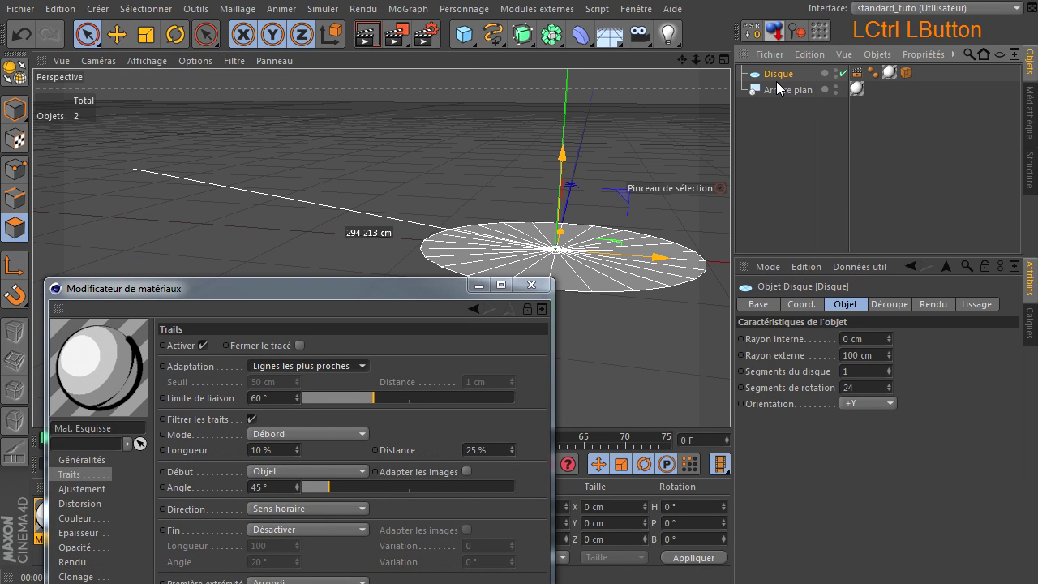
ctrl+drag(777, 88, 777, 90)
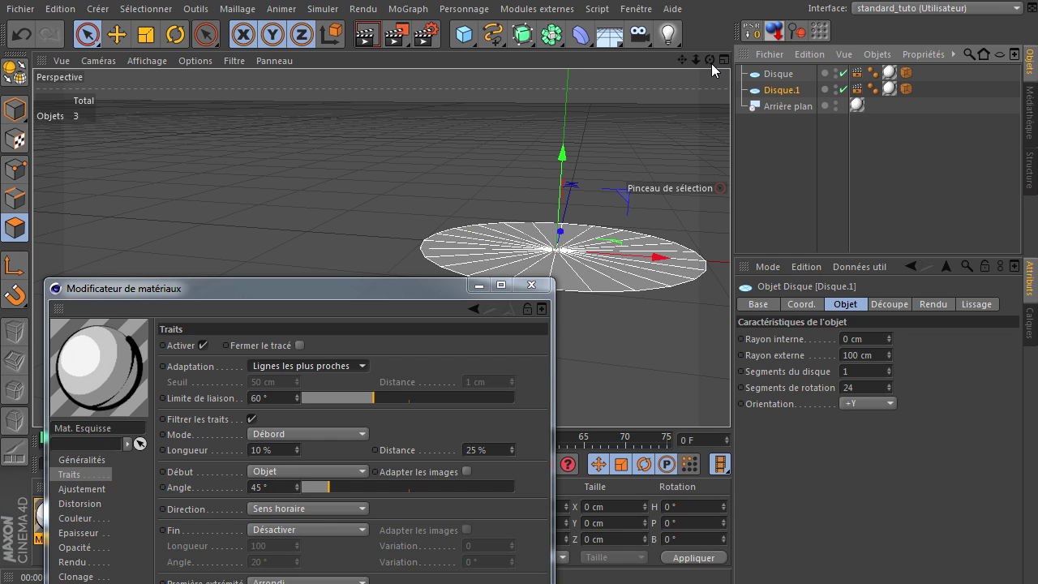
drag(711, 63, 700, 75)
drag(564, 229, 676, 108)
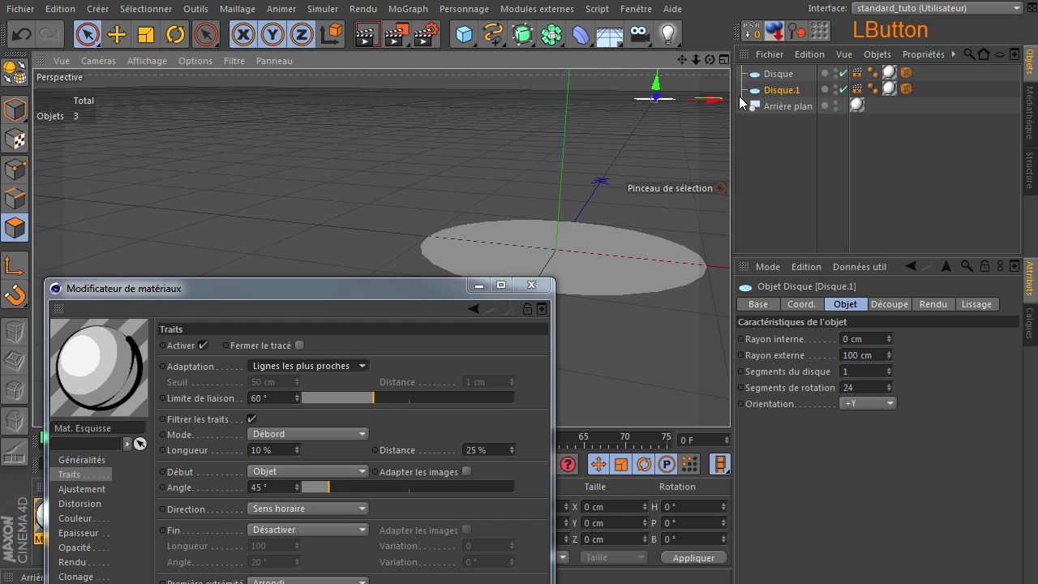
Render the two discs from a nearly edge-on viewpoint centred on the original disc
drag(711, 61, 730, 397)
click(743, 140)
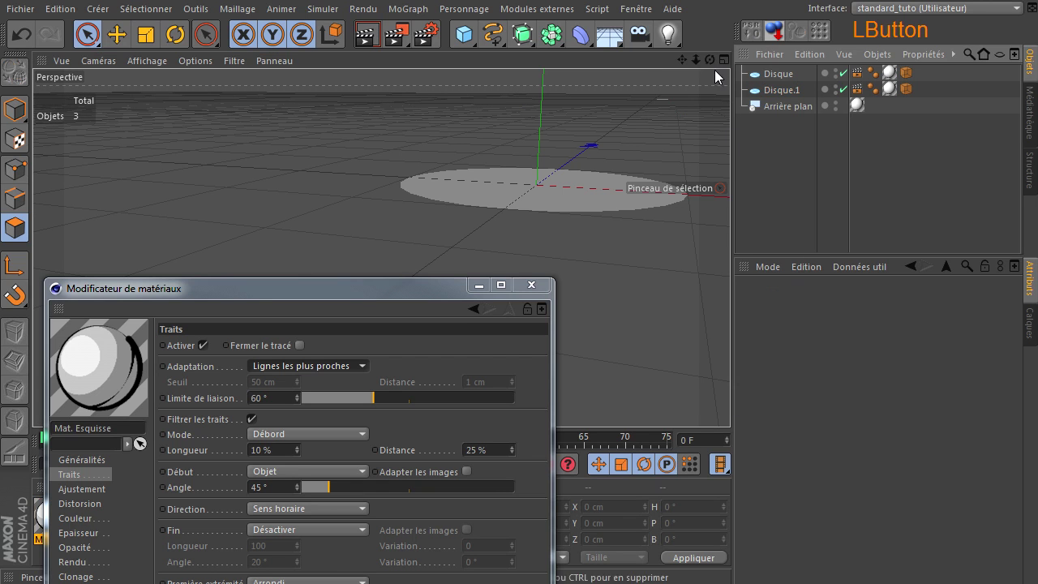
drag(683, 60, 729, 400)
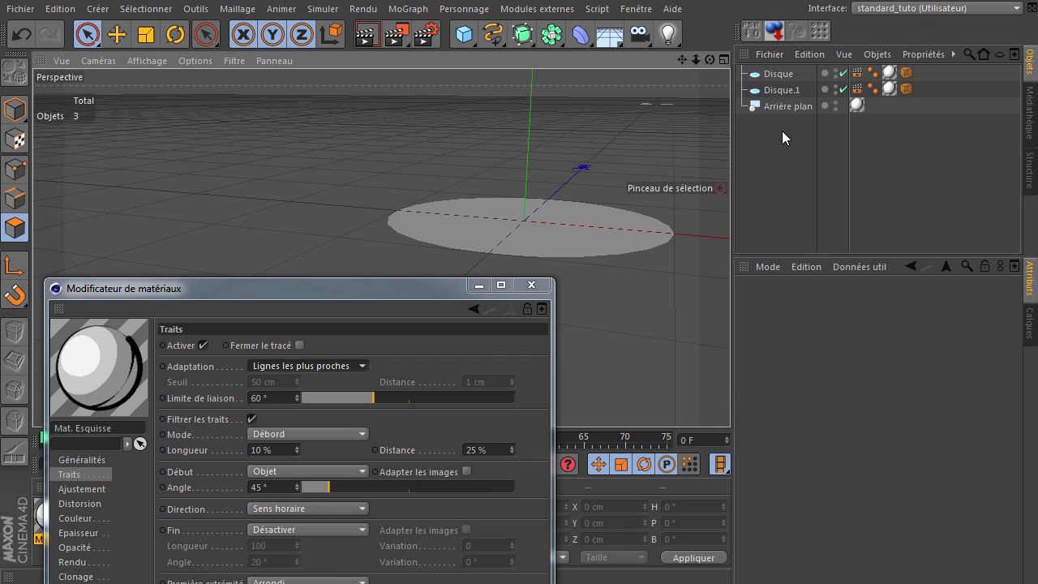
click(777, 74)
drag(710, 61, 730, 397)
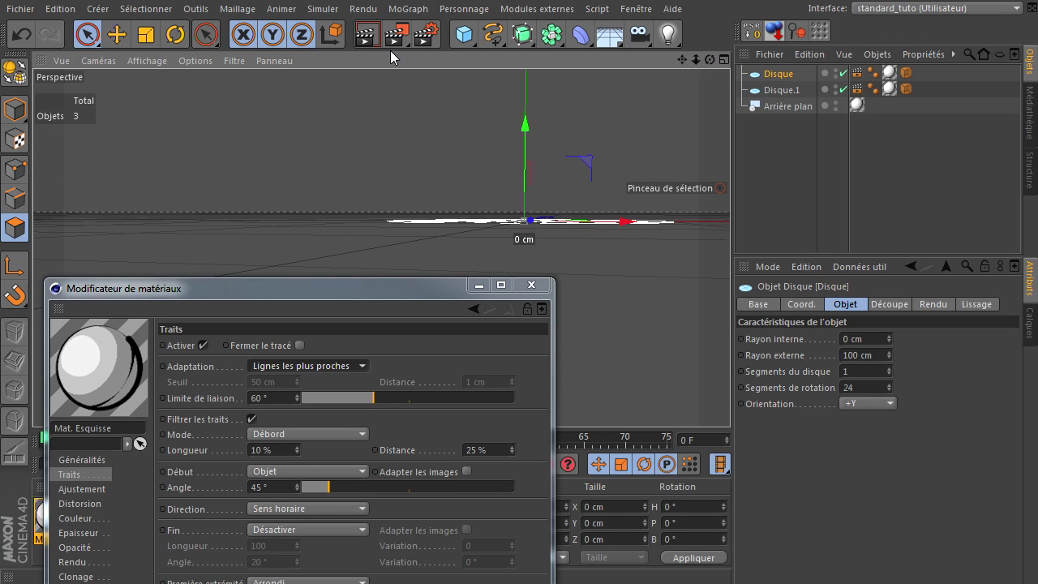
click(366, 34)
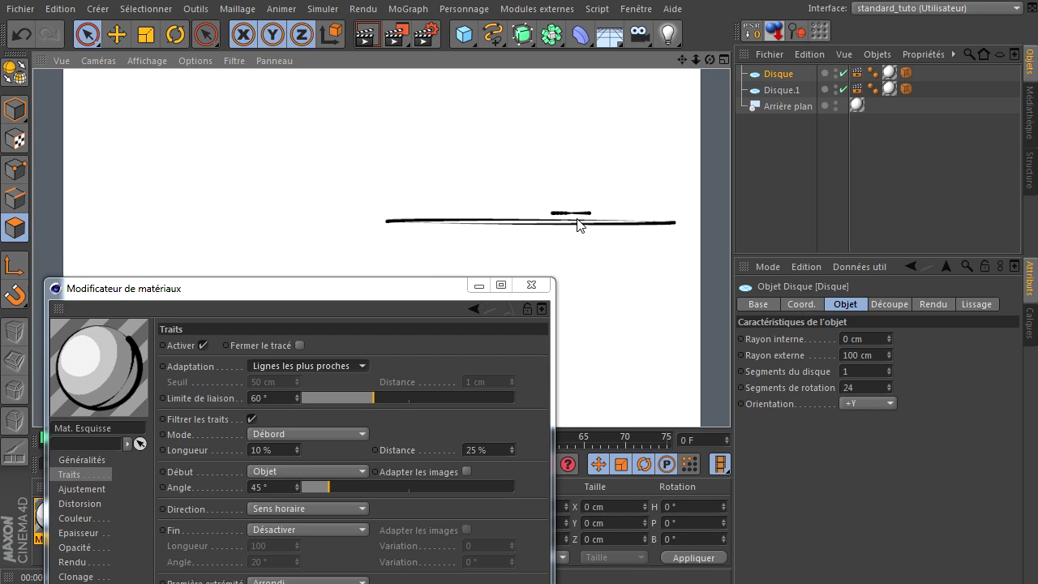
Render both discs again from a low viewpoint centred on the distant copy, keeping the material editor at hand
click(730, 398)
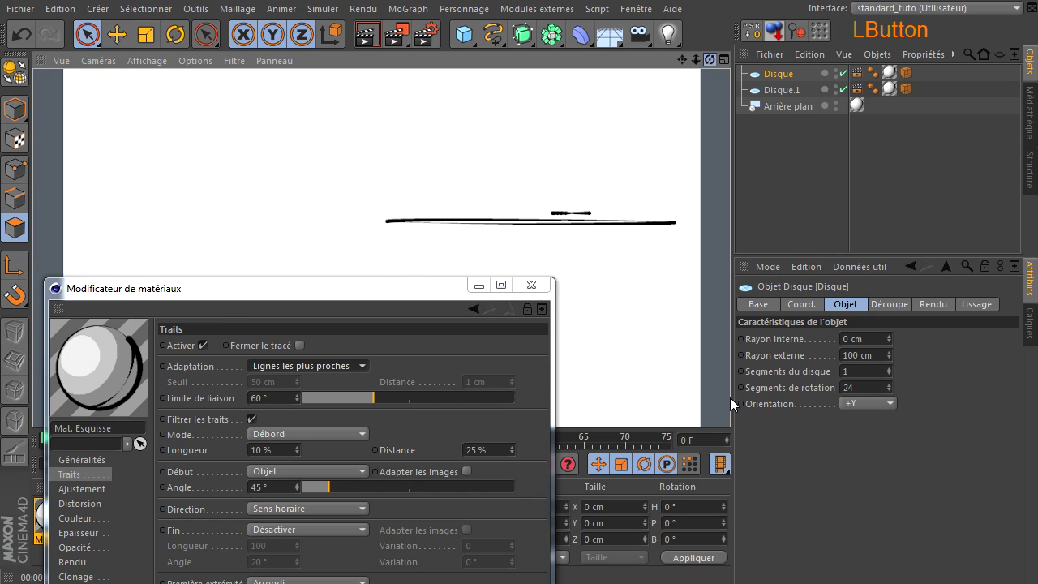
click(780, 90)
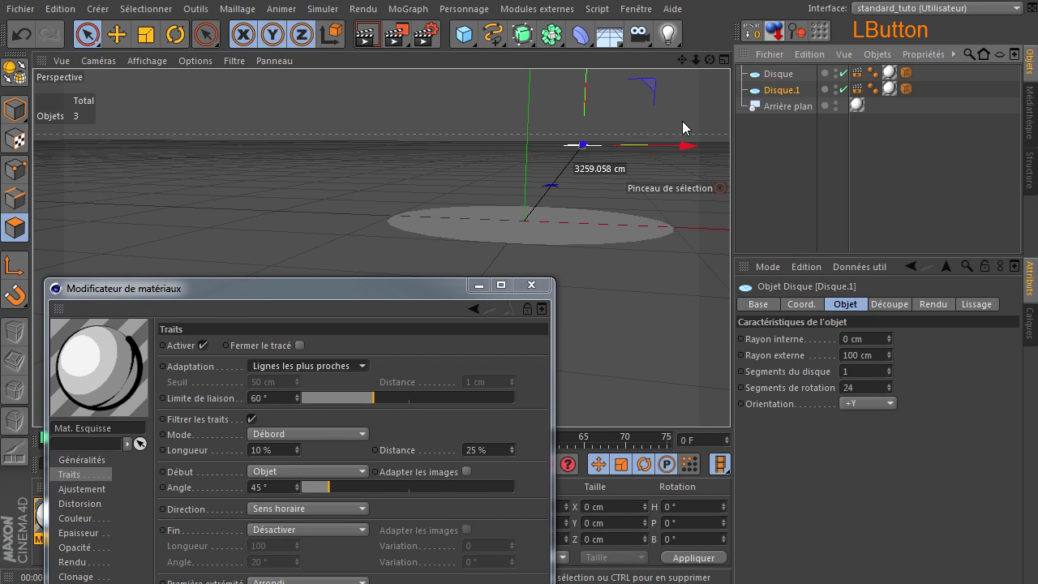
drag(710, 60, 730, 397)
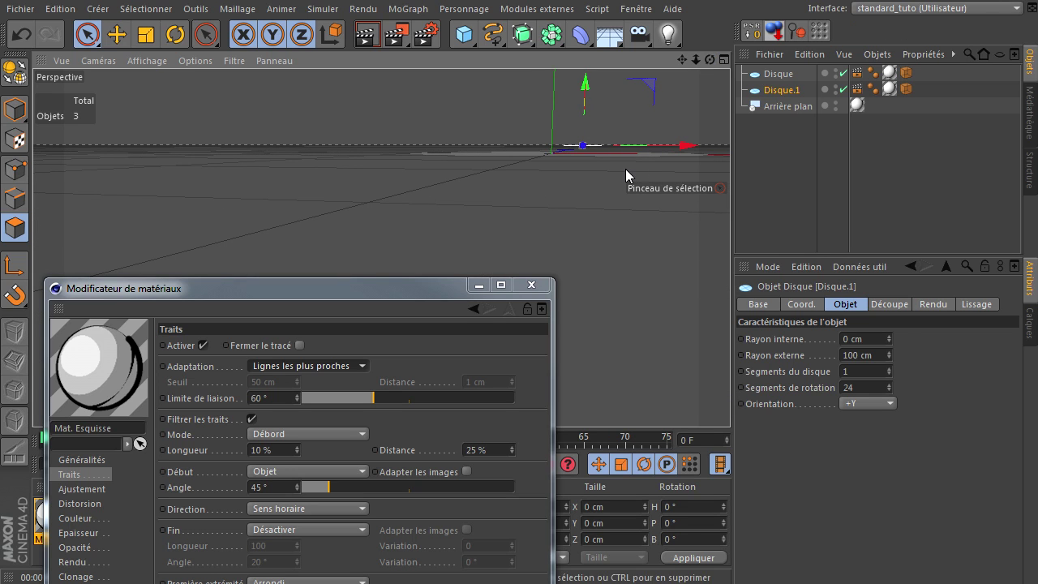
click(600, 146)
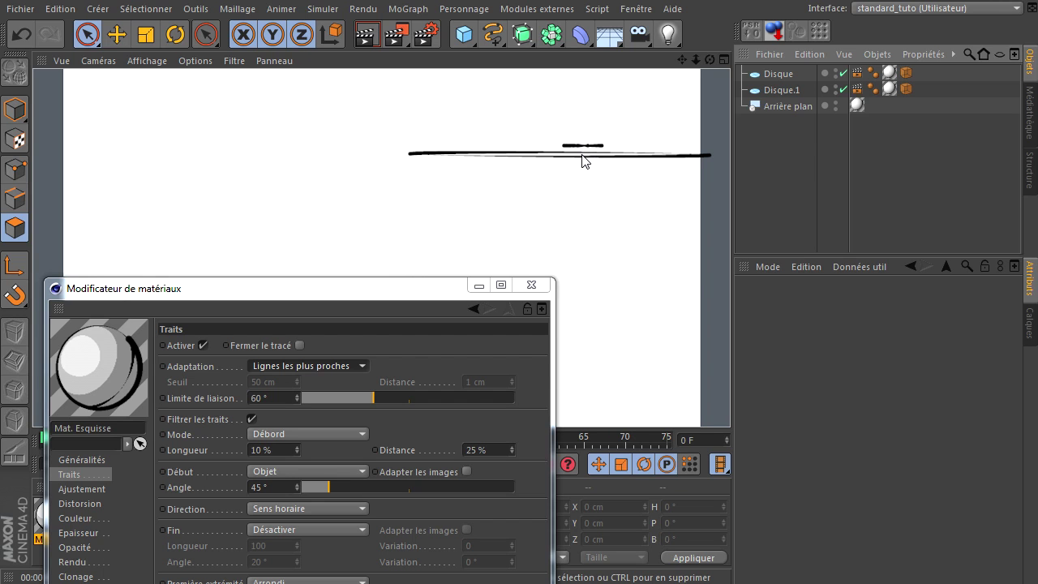
drag(386, 286, 370, 69)
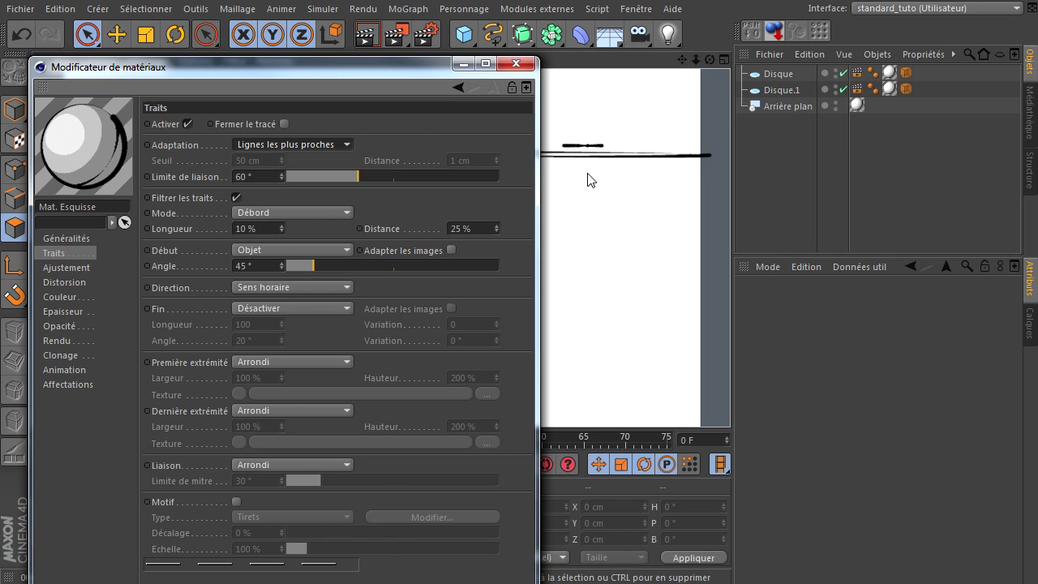
Delete the distant copy of the disc and view the remaining disc from a higher angle
drag(401, 67, 380, 39)
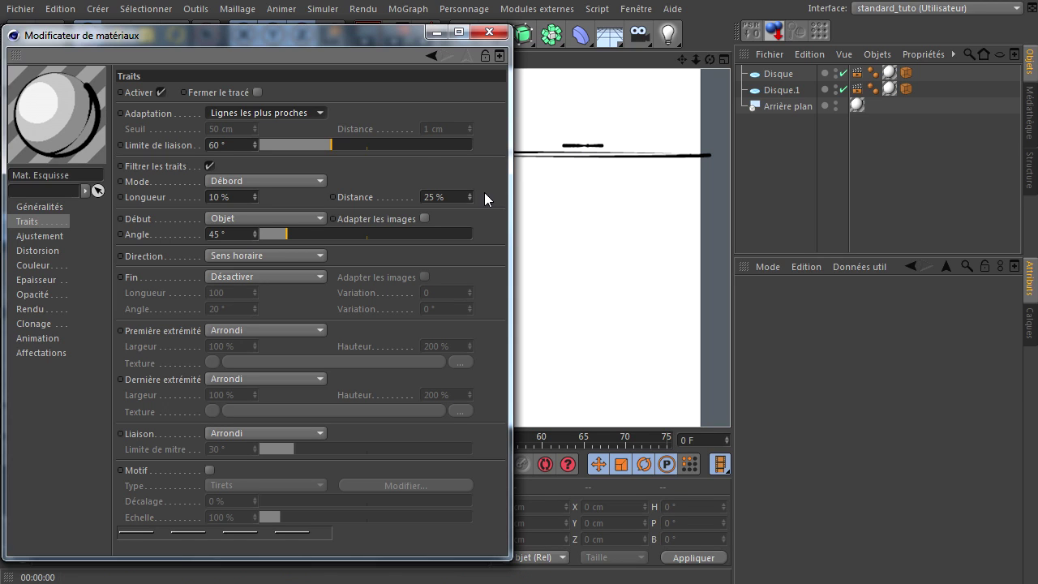
click(782, 92)
key(Delete)
drag(713, 60, 730, 397)
drag(684, 59, 727, 405)
Try the Profondeur and Monde options for the strokes' Adaptation and set it to Profondeur
click(299, 112)
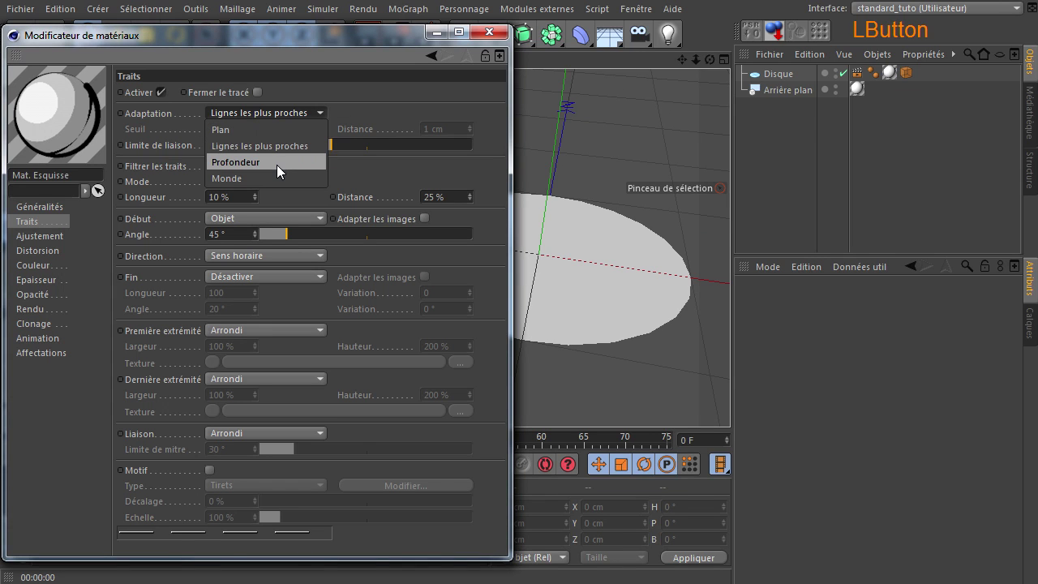
click(277, 165)
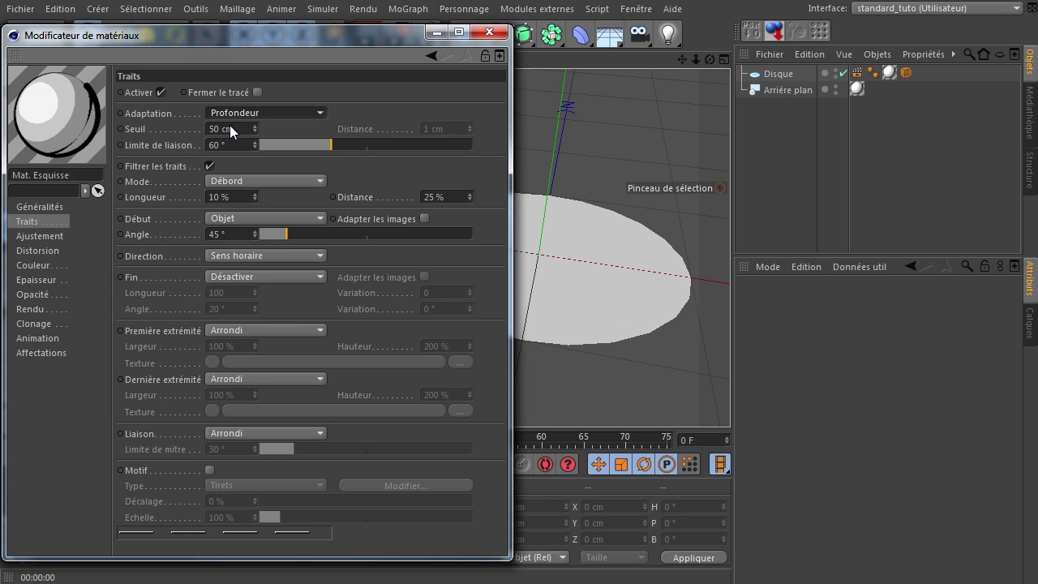
click(238, 113)
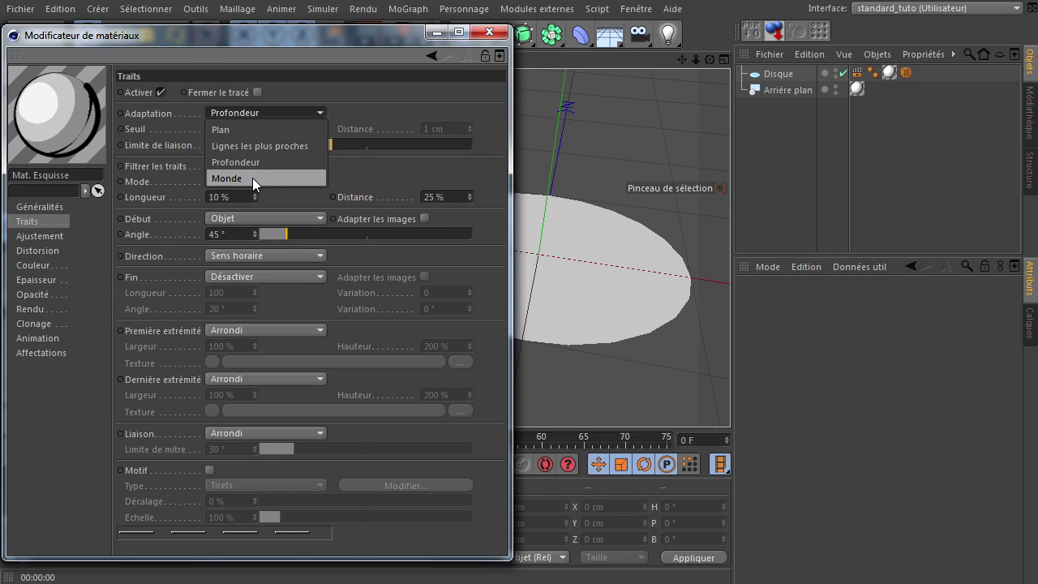
click(252, 178)
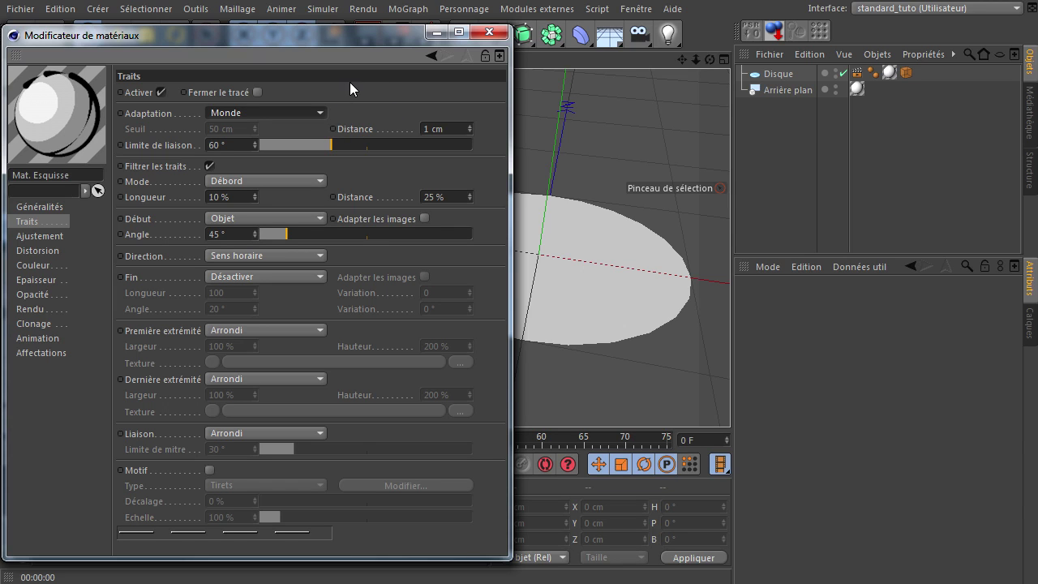
mouse_move(710, 60)
mouse_down()
mouse_move(730, 398)
mouse_move(711, 61)
mouse_up()
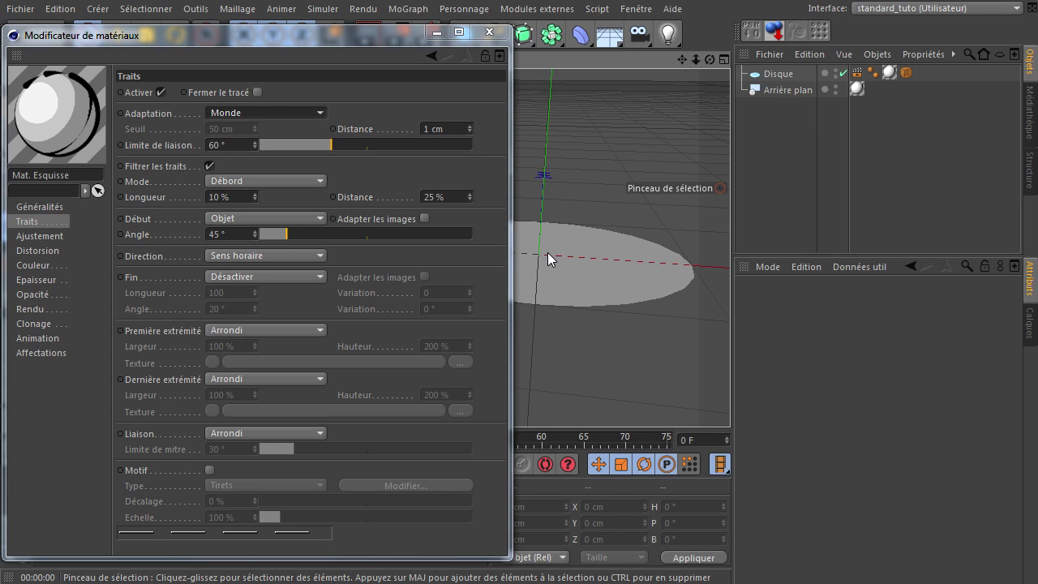
click(257, 109)
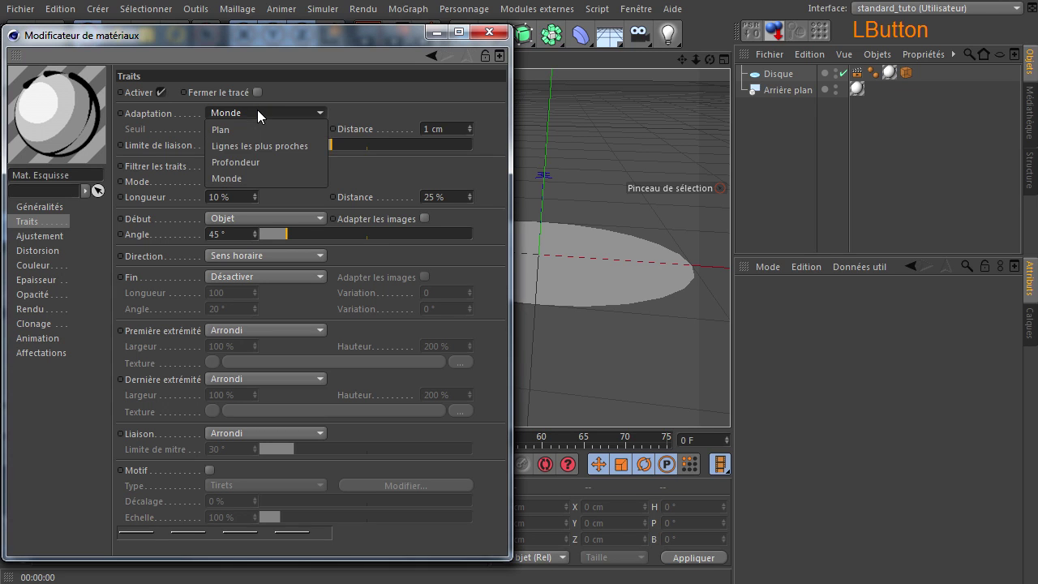
click(249, 159)
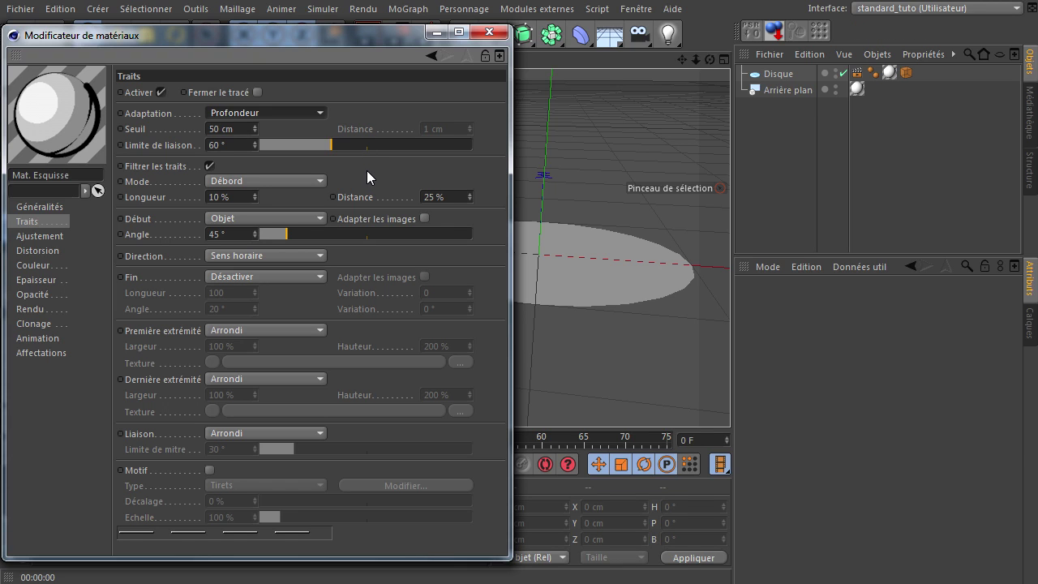
Render the disc with the Traits settings deactivated and again with them reactivated
click(139, 177)
click(174, 147)
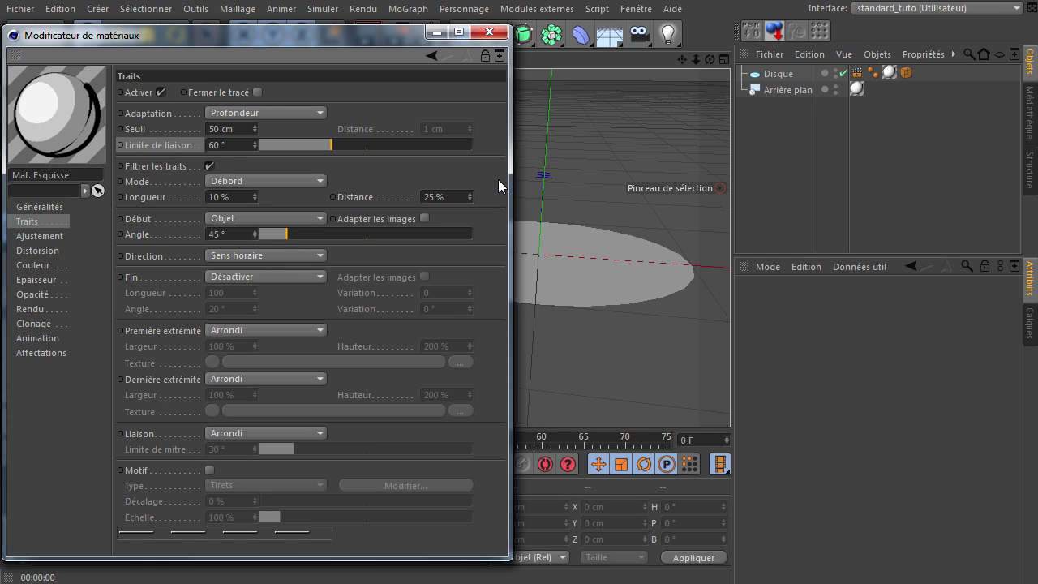
drag(298, 47, 295, 72)
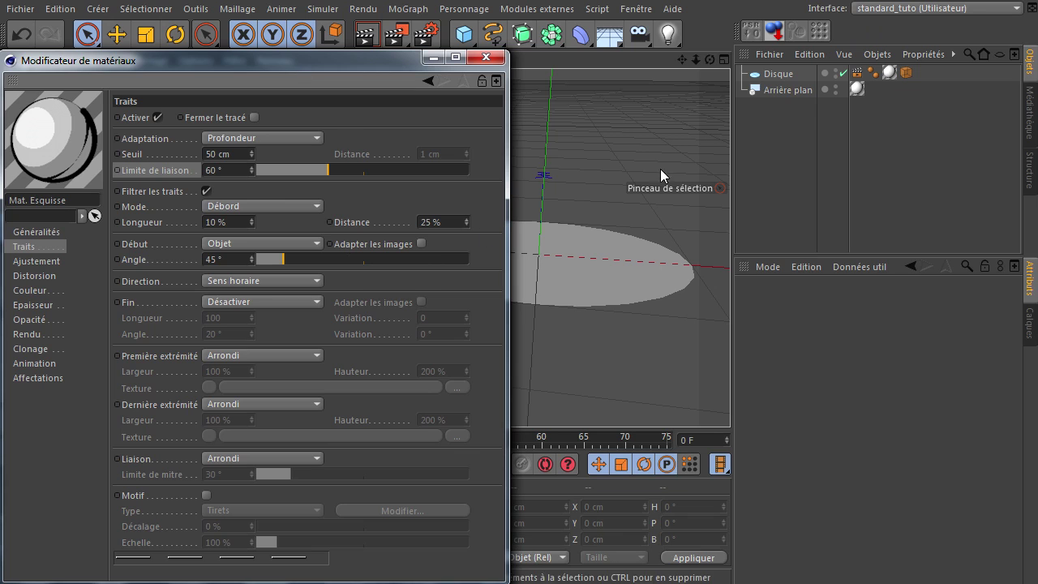
click(158, 118)
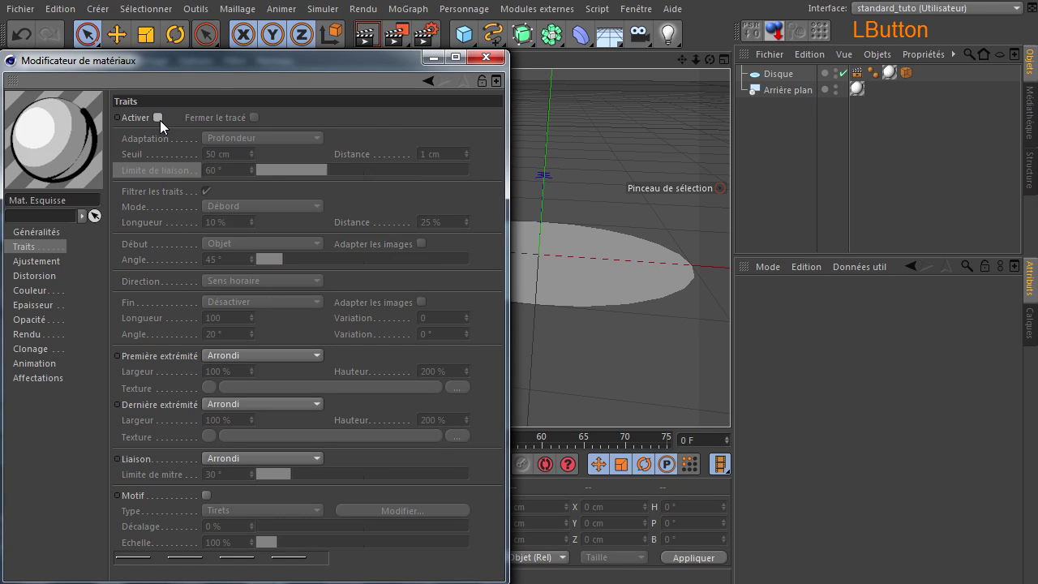
drag(218, 67, 218, 95)
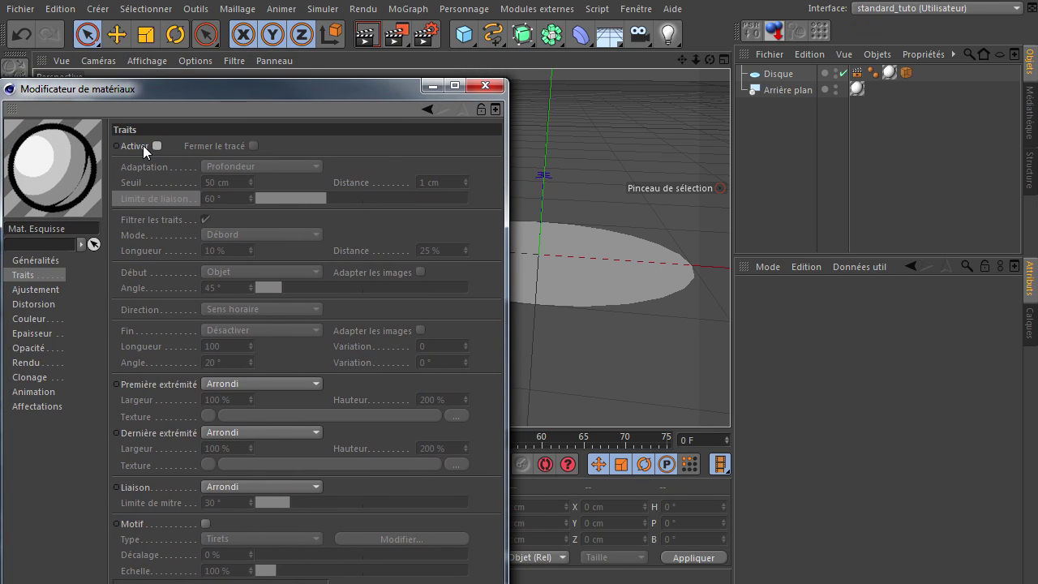
click(367, 34)
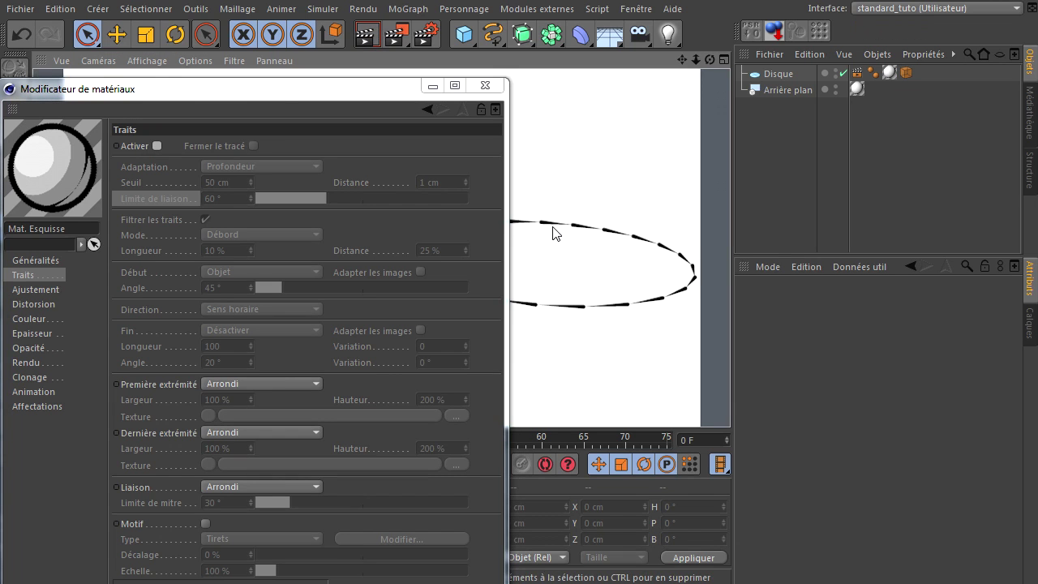
click(157, 146)
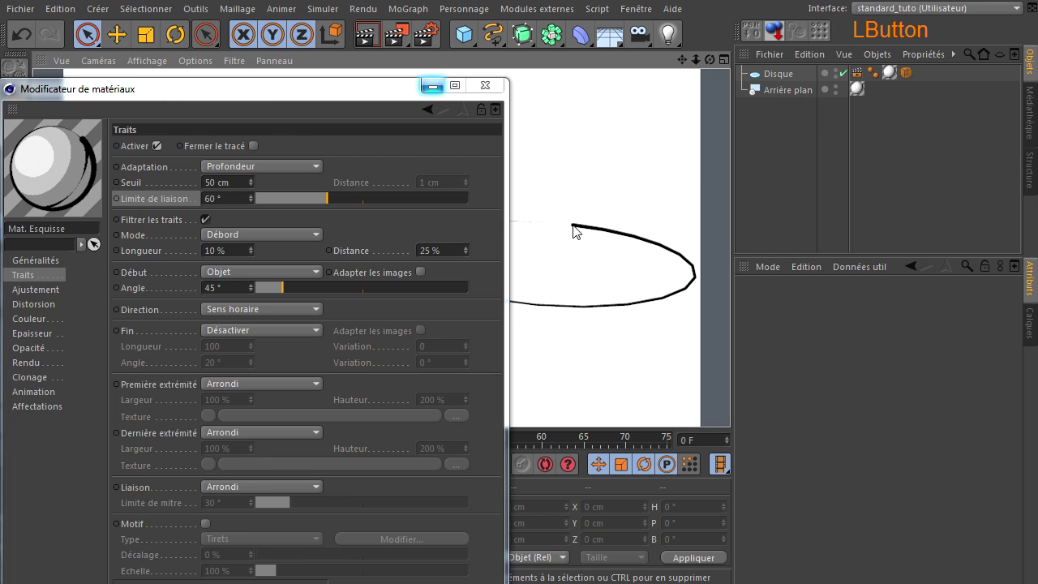
drag(372, 95, 393, 323)
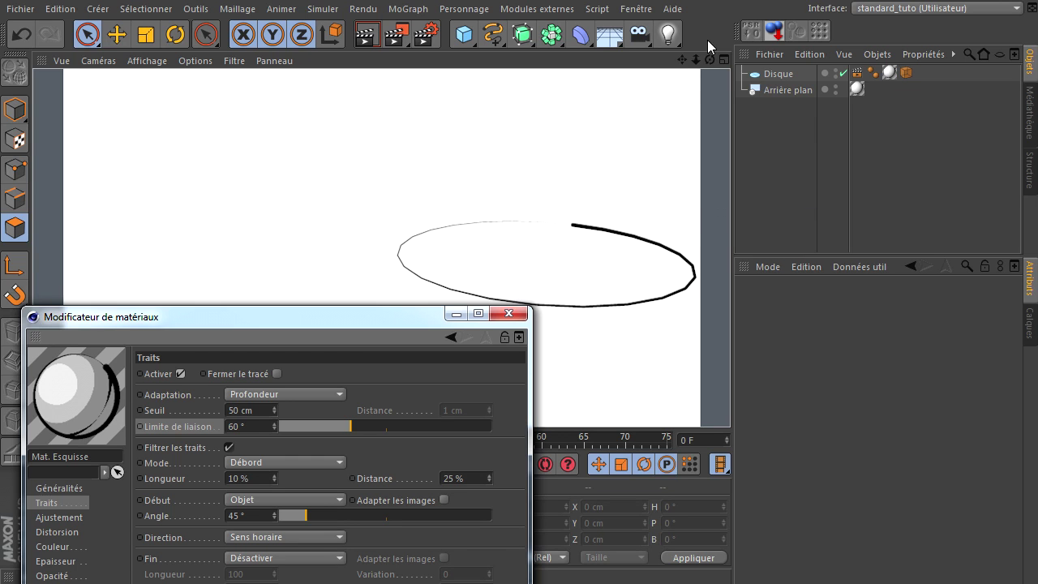
Deactivate the Traits settings again and render the disc from a higher viewpoint
click(685, 61)
mouse_move(711, 60)
mouse_down()
mouse_move(731, 398)
mouse_move(703, 67)
mouse_up()
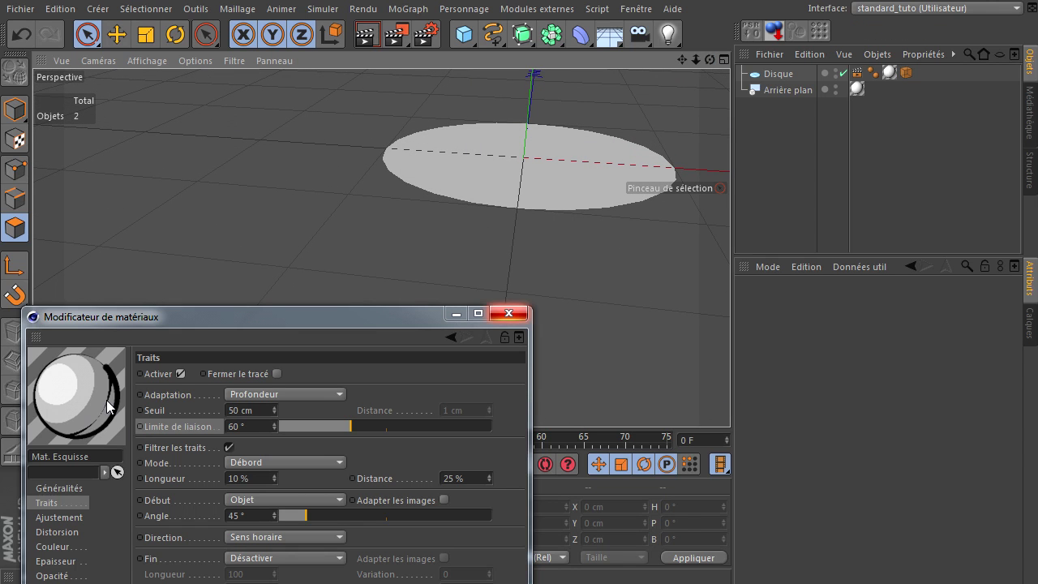
click(179, 374)
click(366, 35)
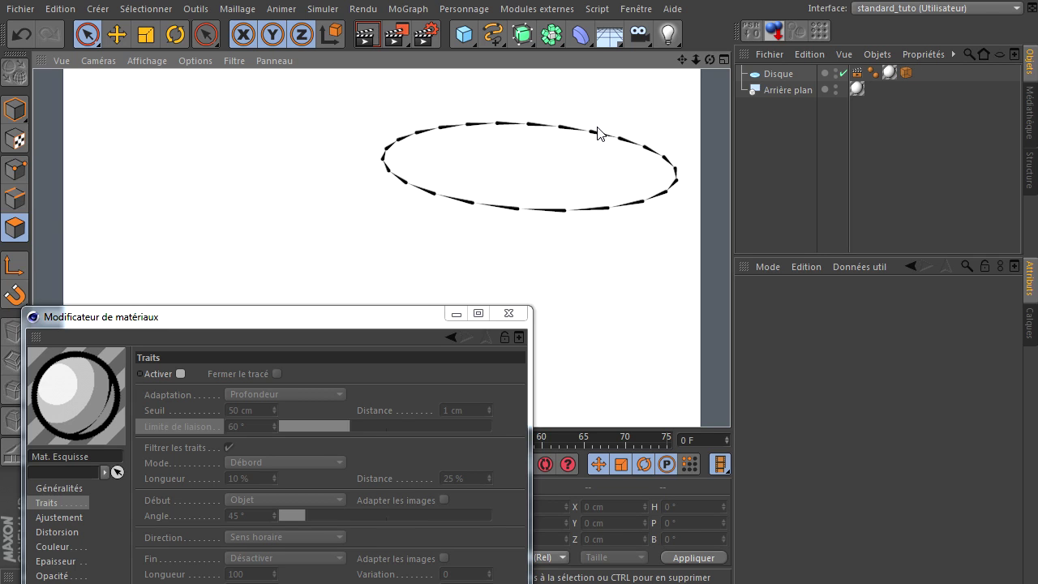
Reactivate the Traits settings and render the disc from the same viewpoint
mouse_move(312, 317)
mouse_down()
mouse_move(317, 168)
mouse_move(296, 84)
mouse_up()
click(159, 140)
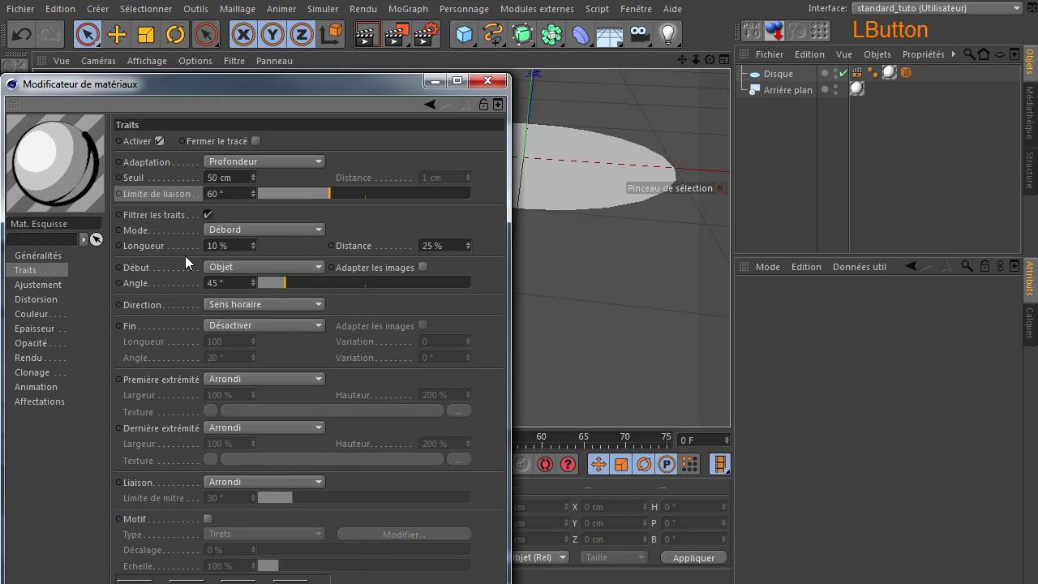
click(232, 193)
drag(324, 84, 336, 188)
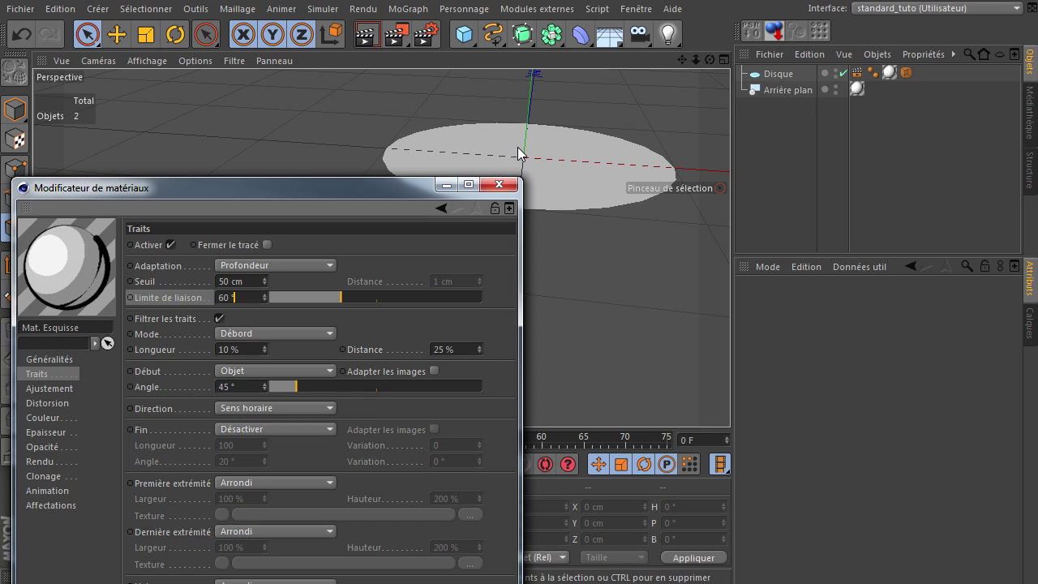
click(366, 35)
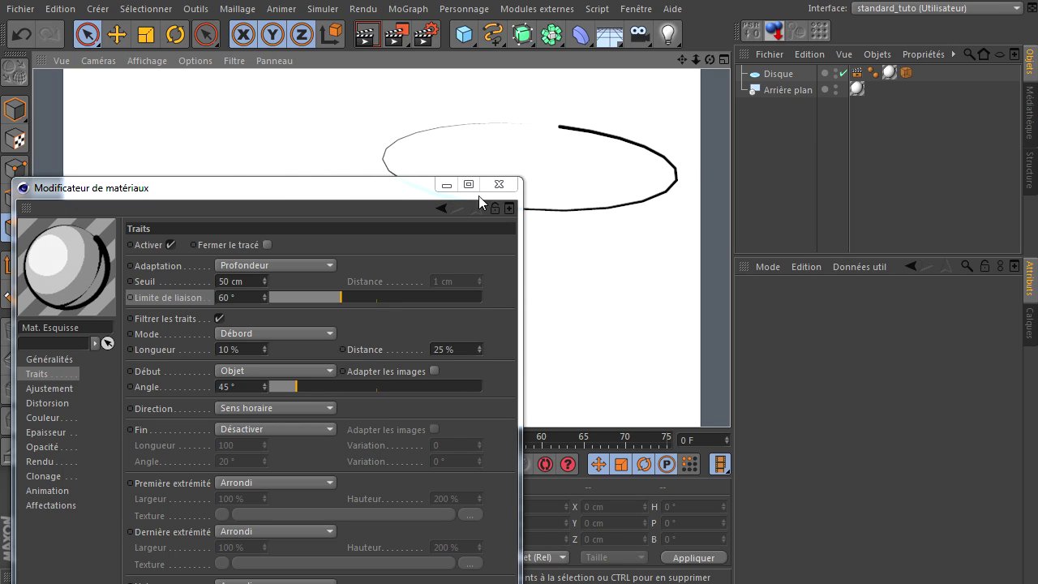
click(584, 300)
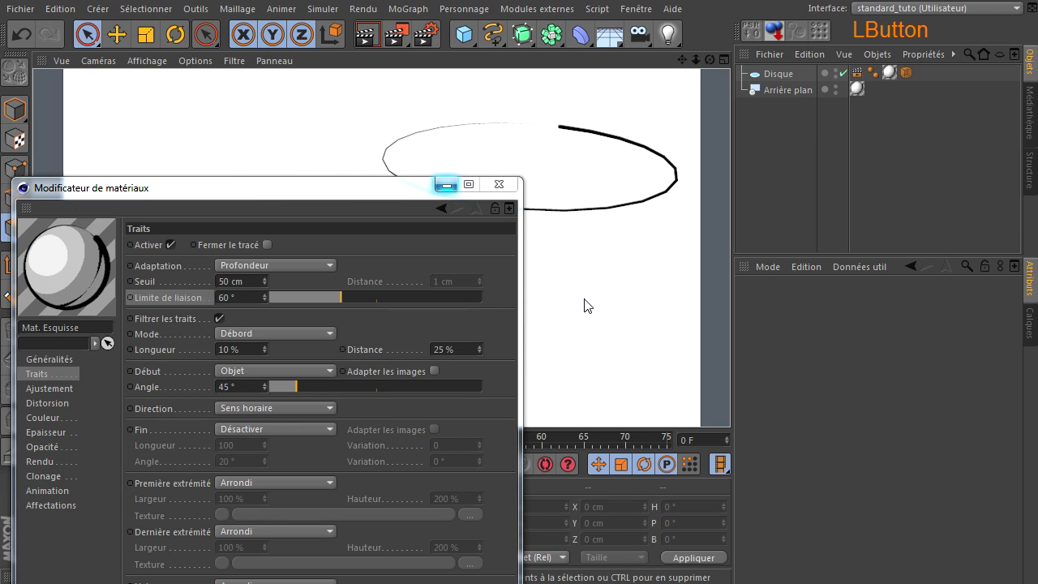
Render the disc with Limite de liaison set to 17° and then to 28°
click(290, 297)
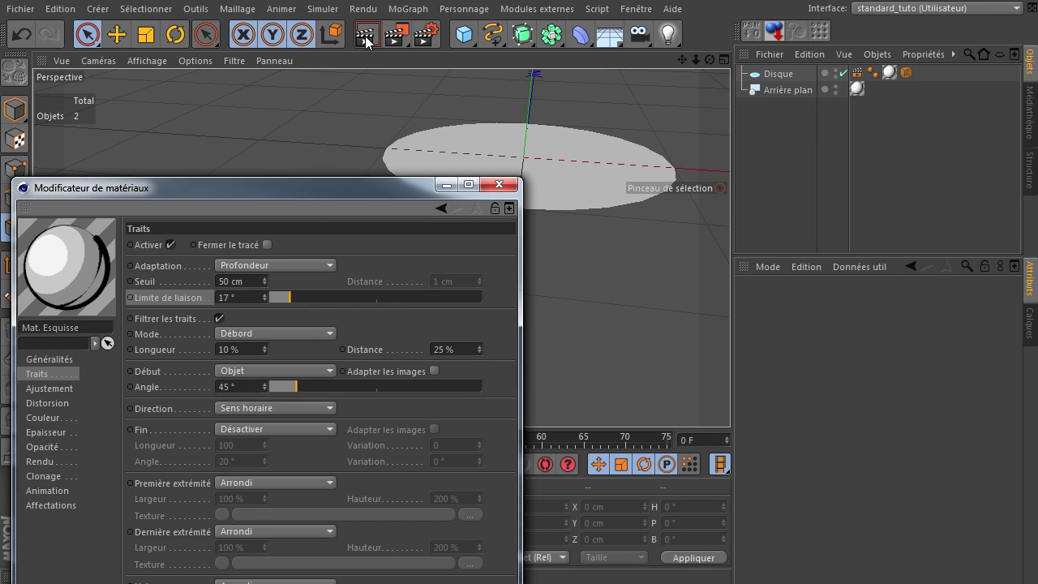
click(366, 36)
drag(381, 198, 390, 260)
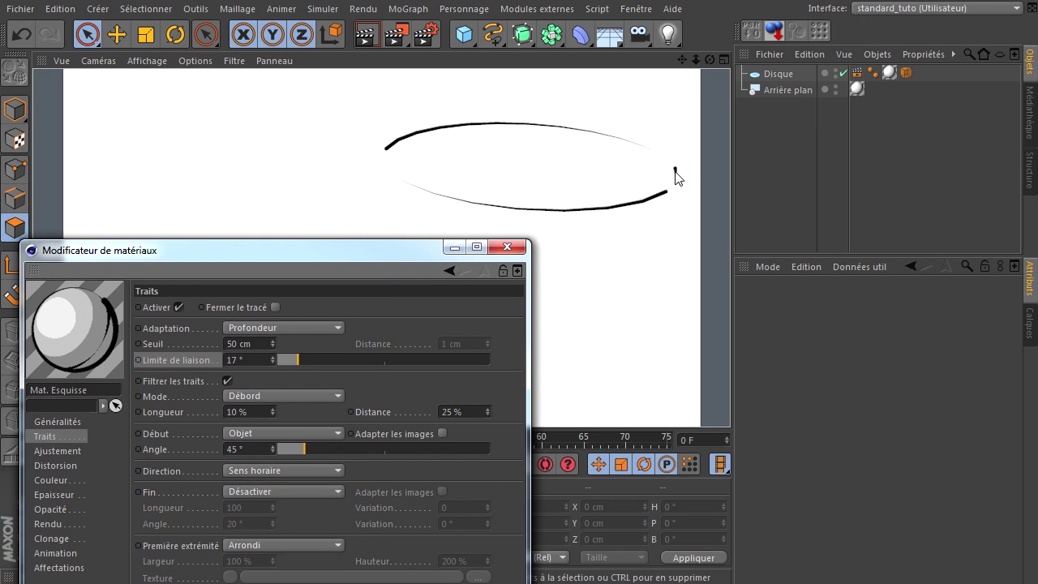
drag(309, 366, 312, 363)
click(364, 45)
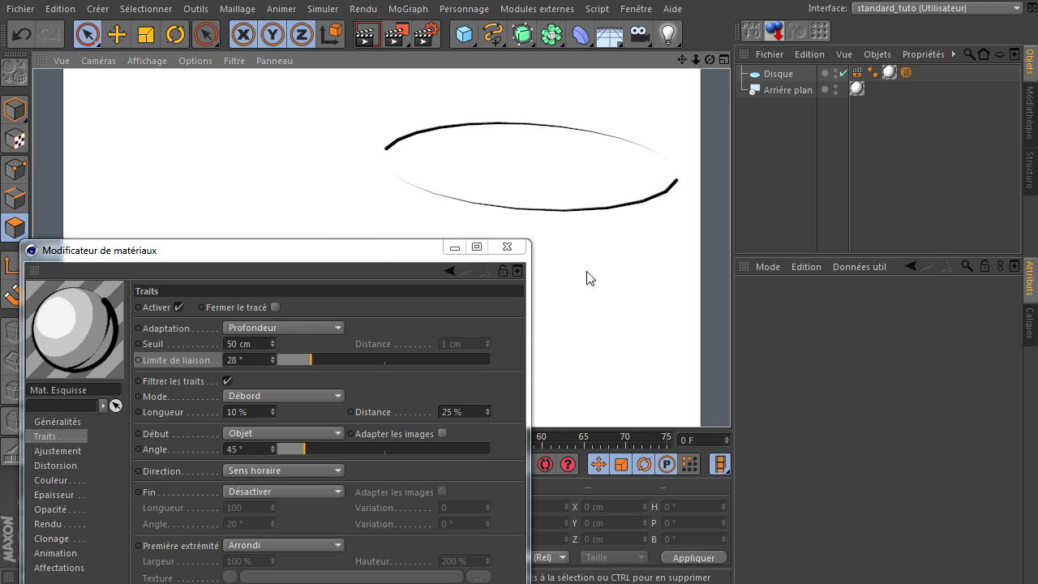
Compare renders of the disc with Limite de liaison at 6° and at 144°
drag(291, 361, 286, 359)
click(371, 40)
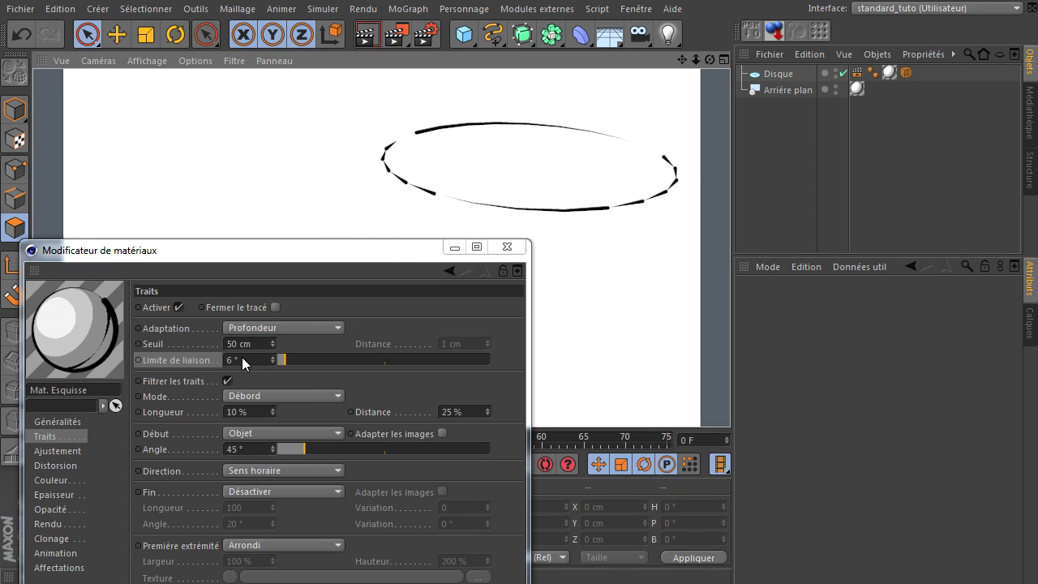
drag(316, 358, 450, 353)
click(366, 36)
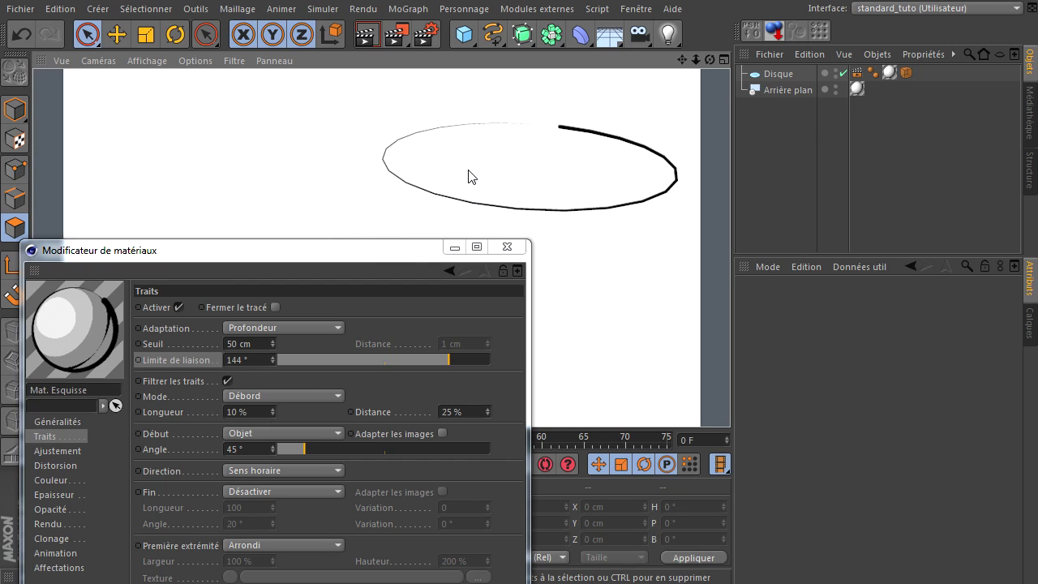
Lower Limite de liaison to 4° and render, and repeat the render at 6°
drag(442, 355, 284, 365)
click(458, 138)
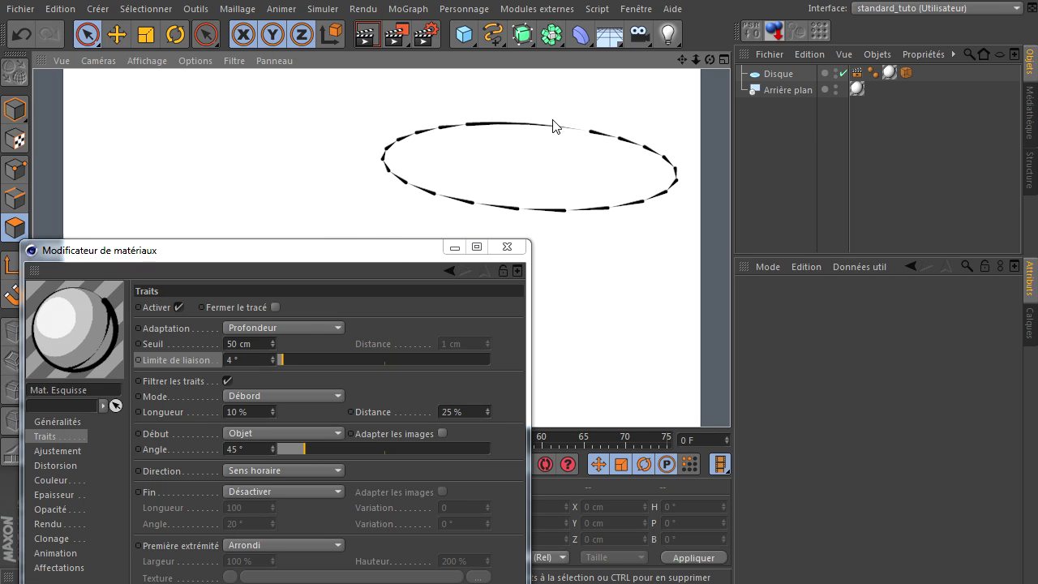
click(234, 359)
click(284, 363)
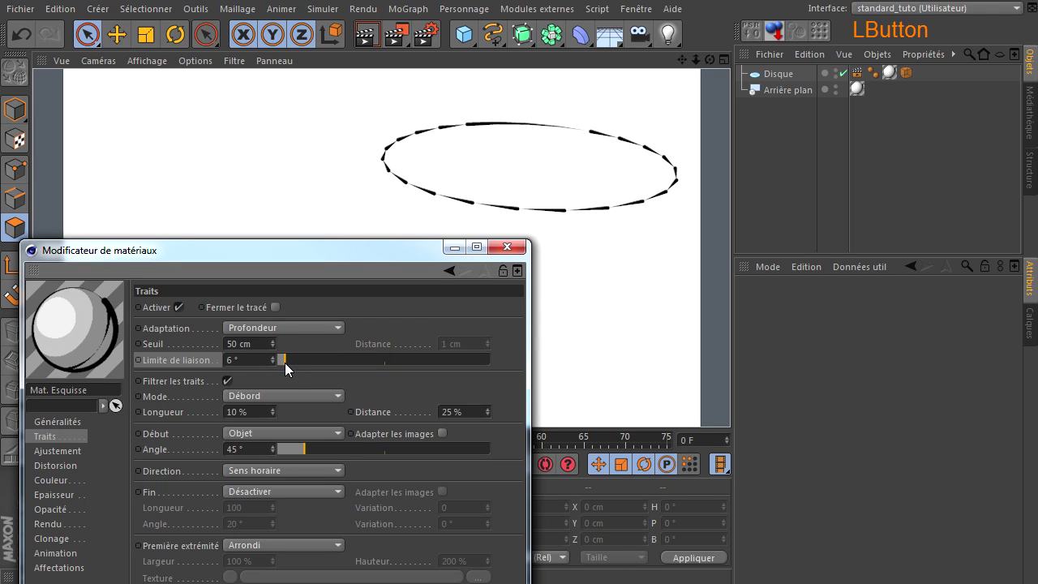
click(368, 34)
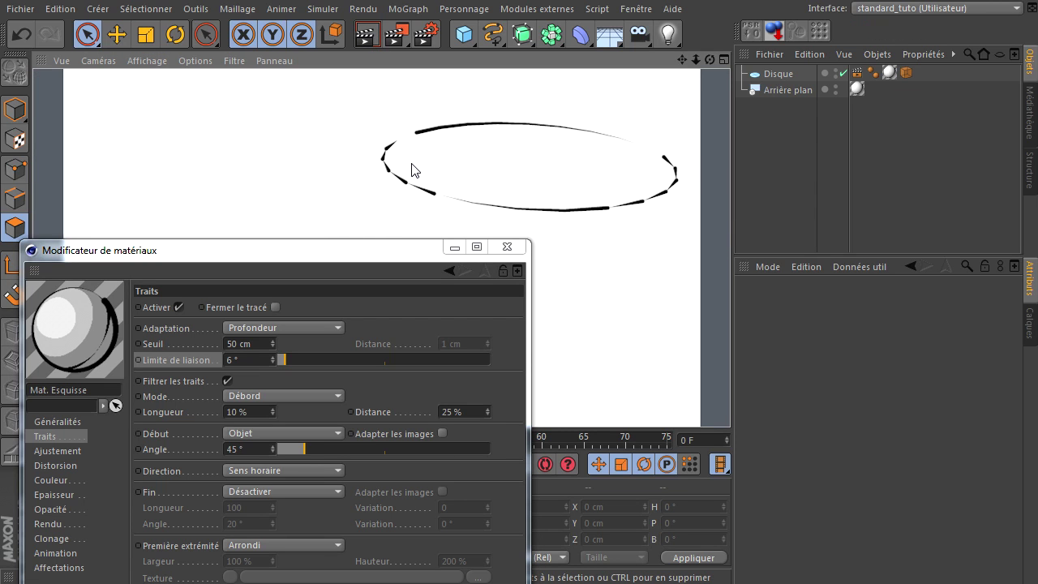
Set Limite de liaison back to 60° and render the disc
click(252, 361)
text(60)
key(Return)
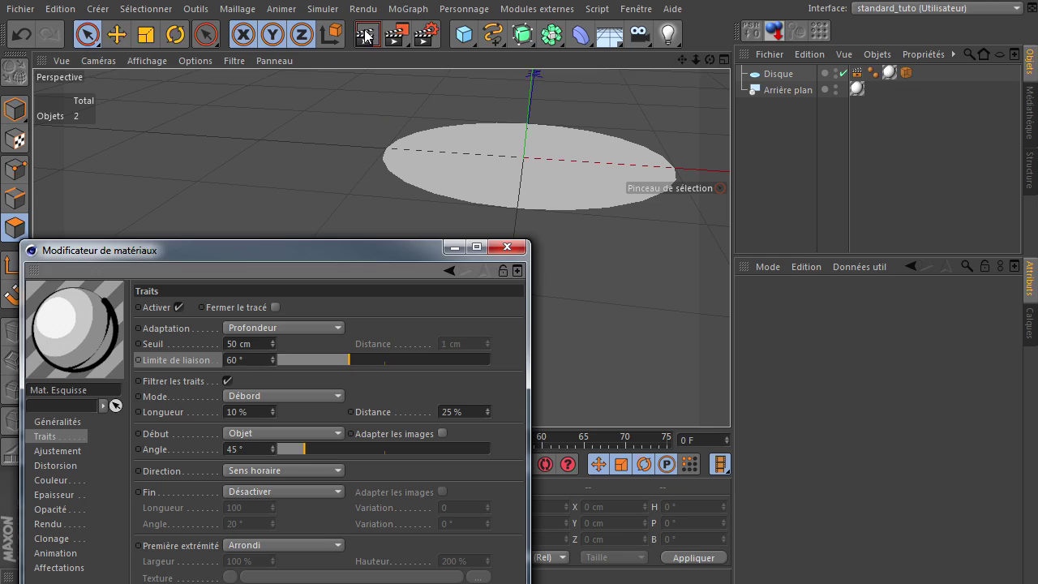
click(430, 135)
Enlarge the material preview to Très grande taille and turn off Filtrer les traits
drag(294, 261, 299, 67)
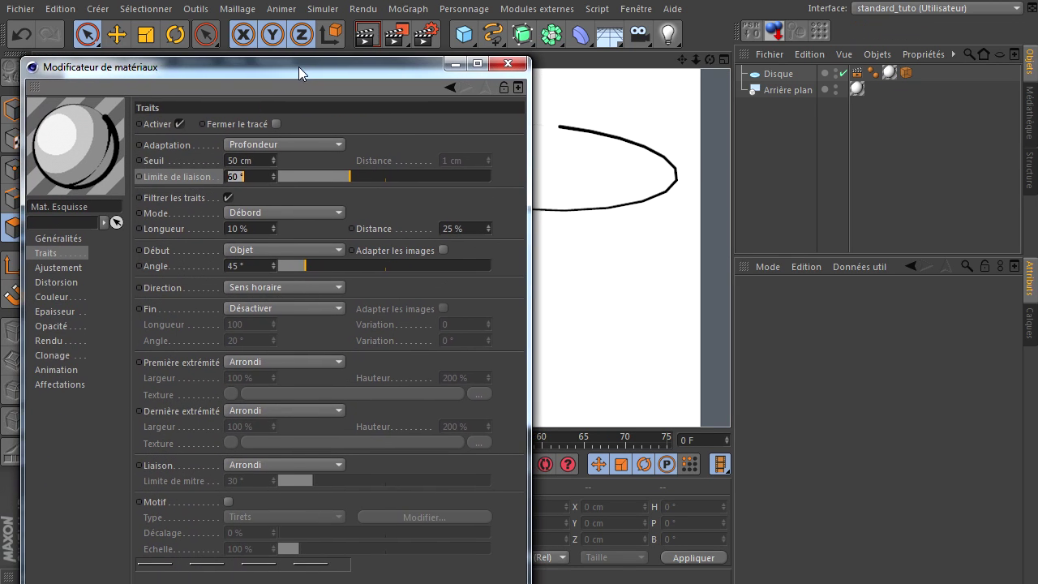
click(265, 197)
click(180, 201)
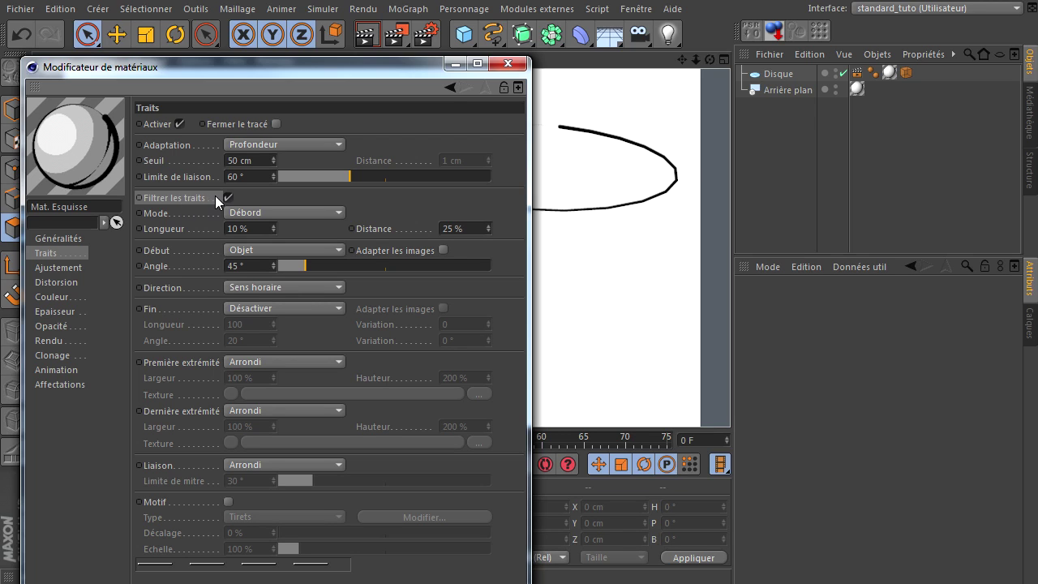
right_click(63, 143)
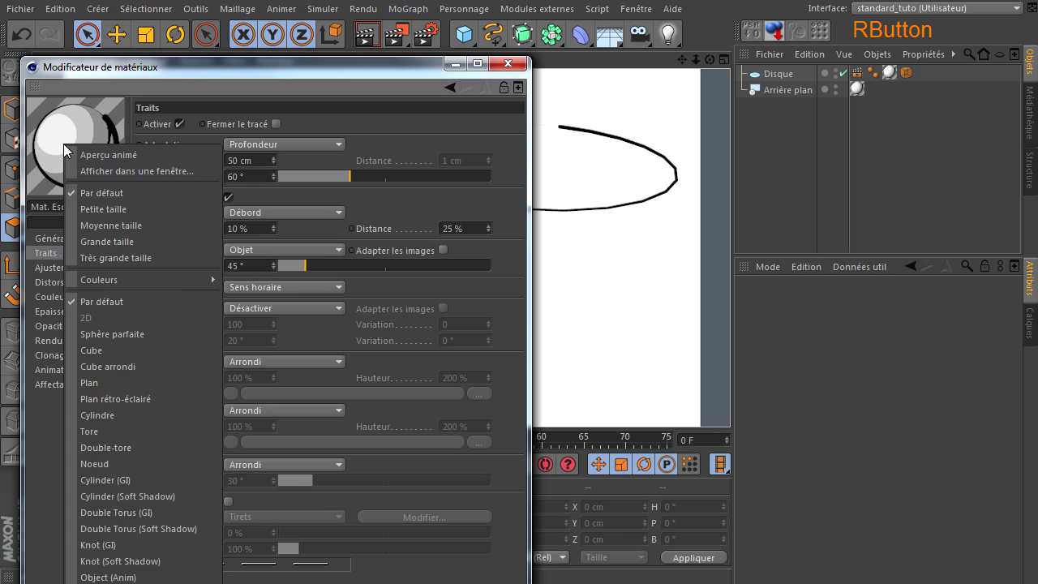
click(95, 261)
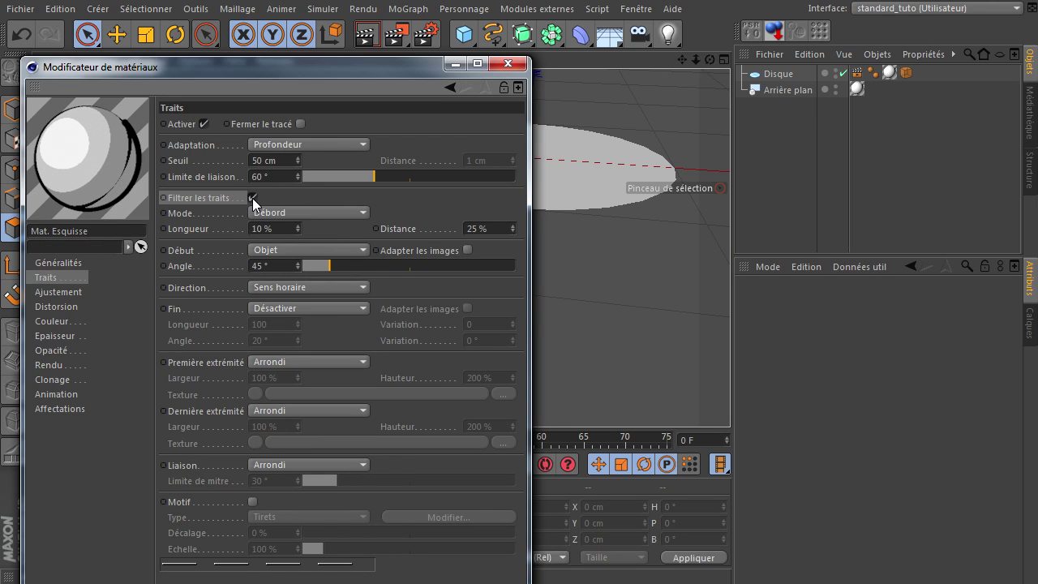
click(252, 198)
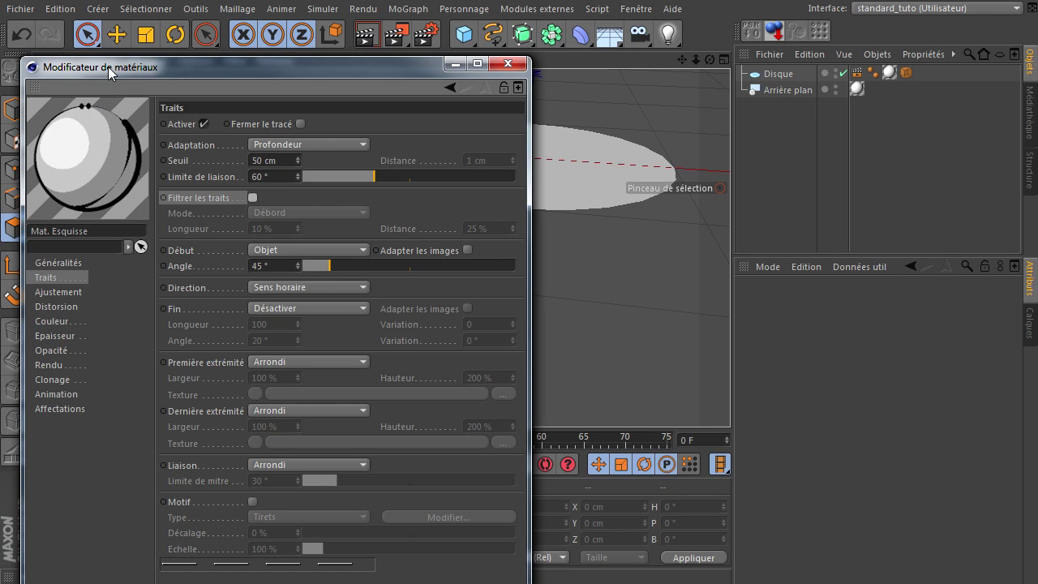
Turn on Filtrer les traits, set its Mode to Pixel, and toggle the filter off and on to compare the material preview
drag(108, 67, 117, 51)
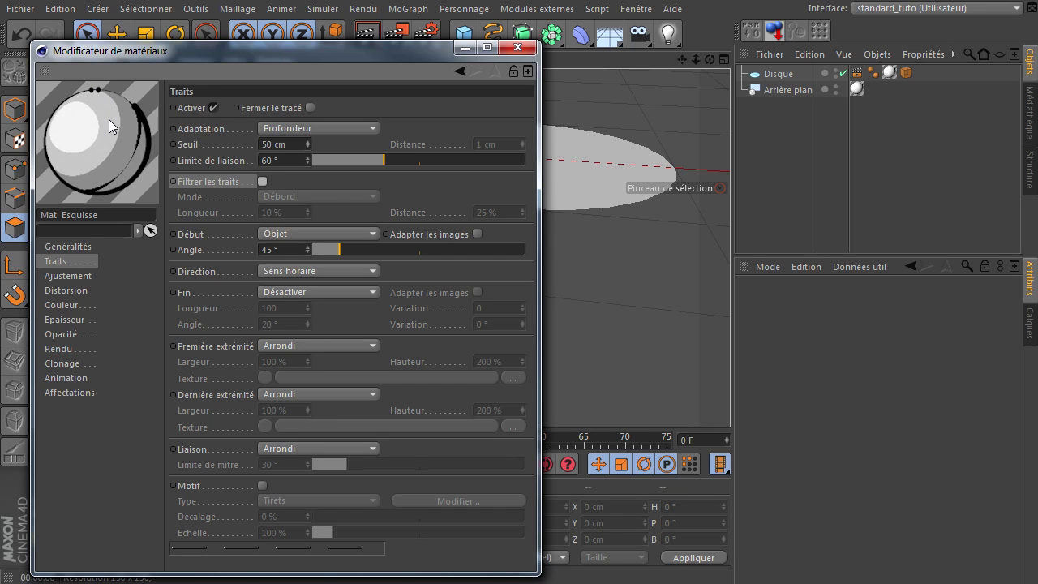
click(262, 182)
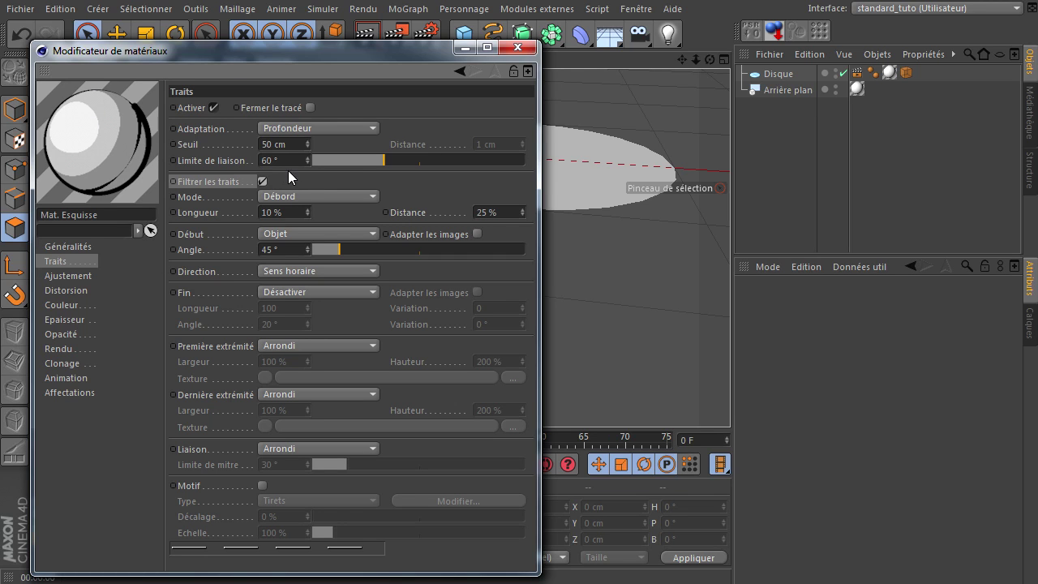
click(294, 195)
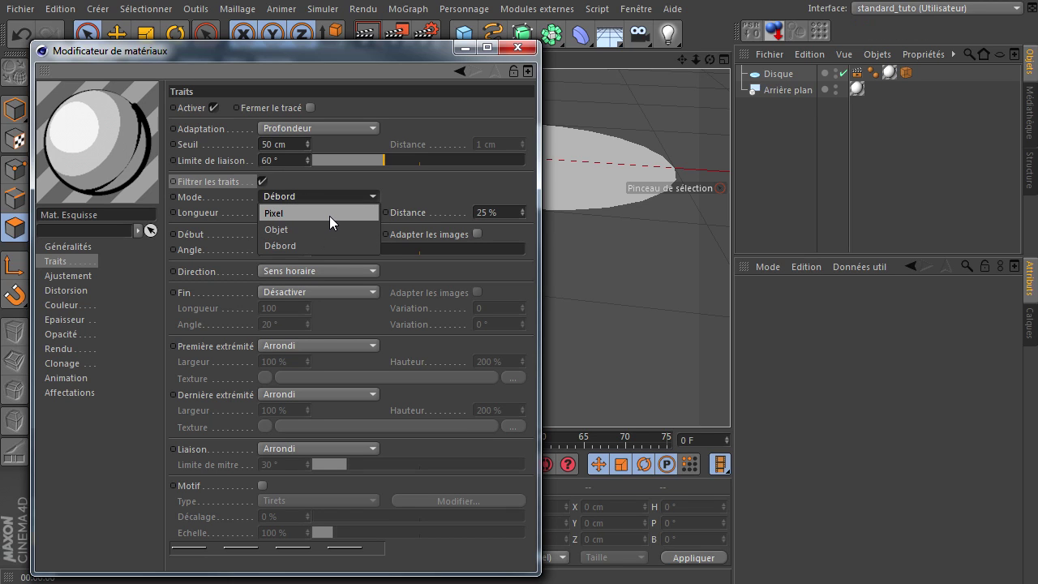
click(329, 214)
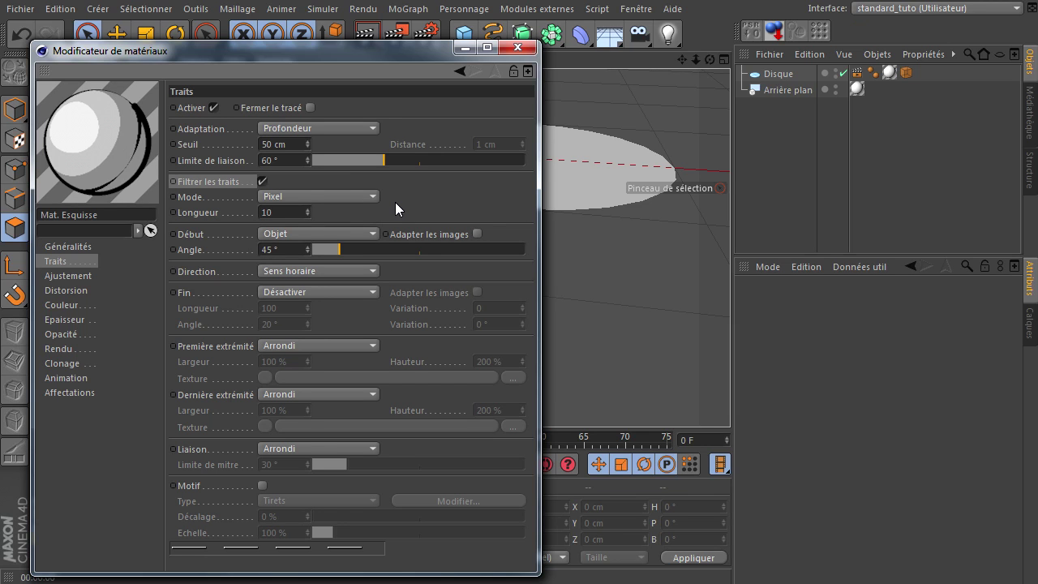
click(261, 180)
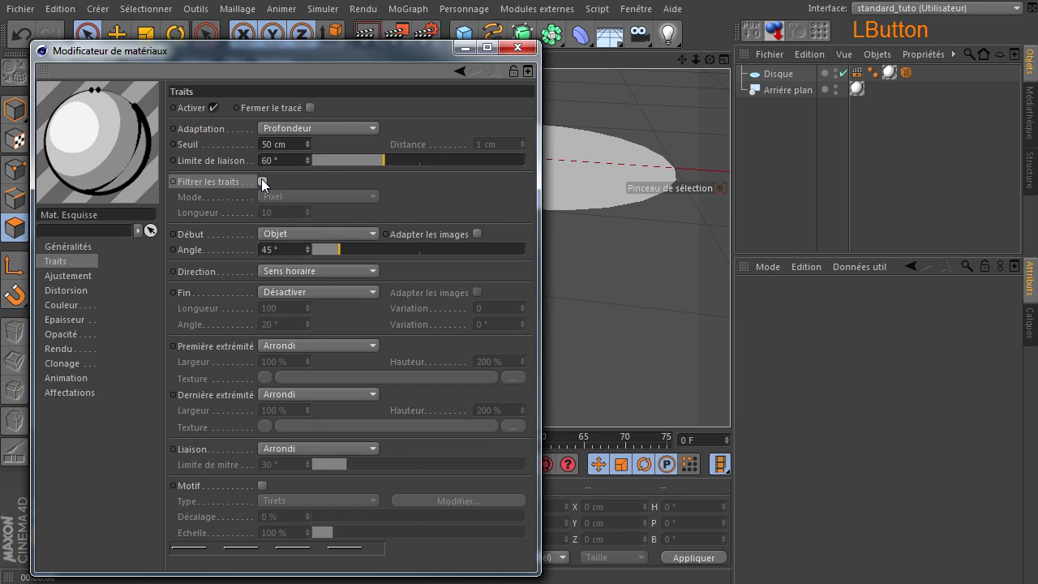
click(261, 181)
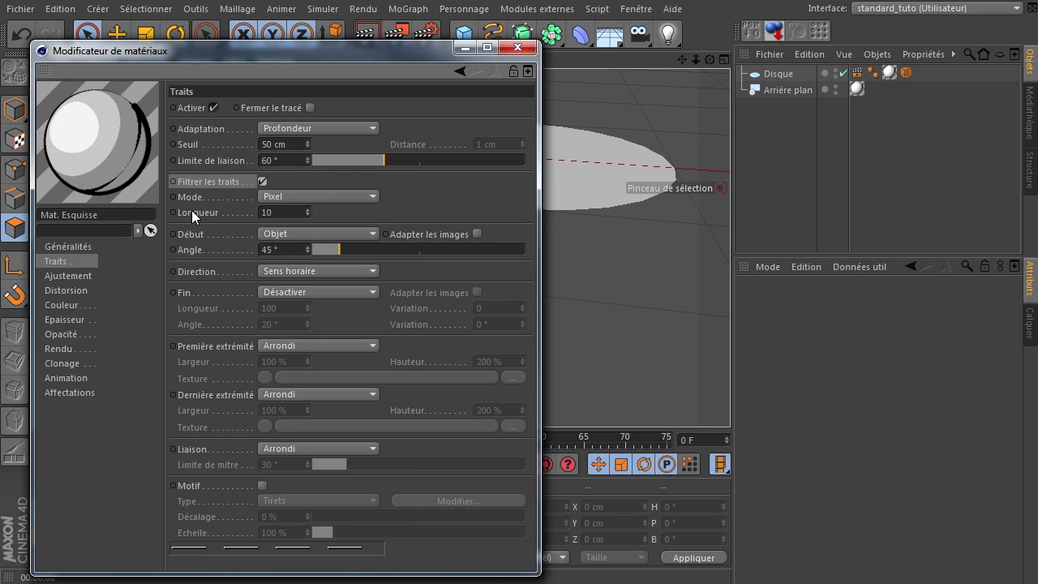
Switch the stroke filter's Mode to Objet and toggle the filtering off and on to compare the preview
click(241, 209)
click(388, 220)
click(282, 211)
click(290, 195)
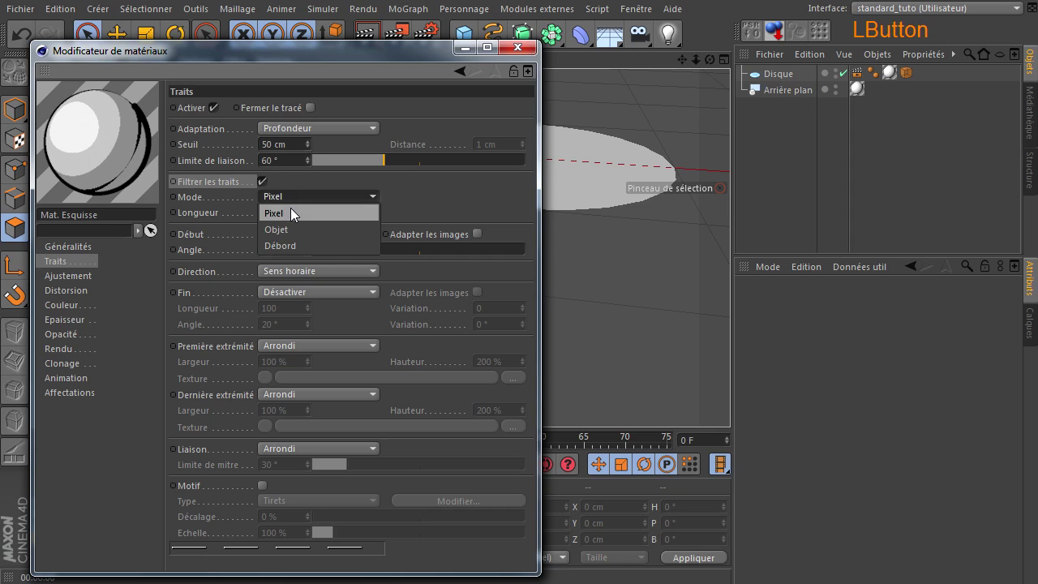
click(290, 230)
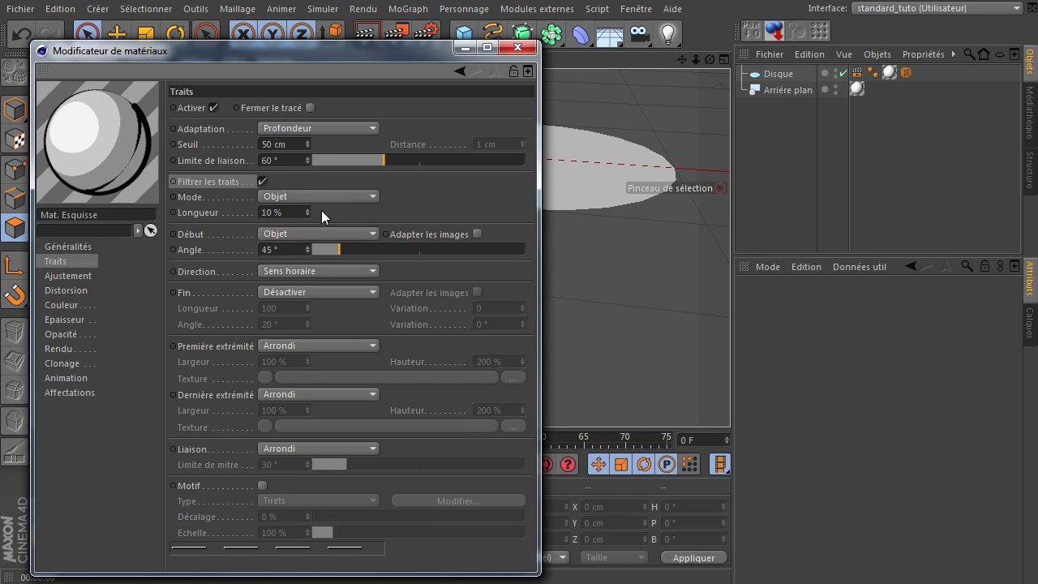
click(262, 181)
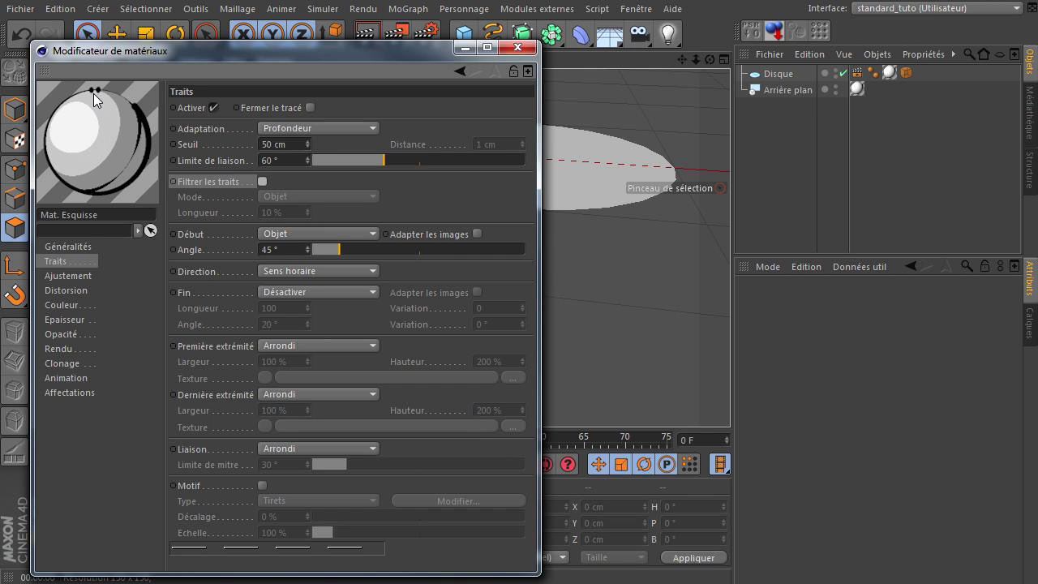
click(262, 181)
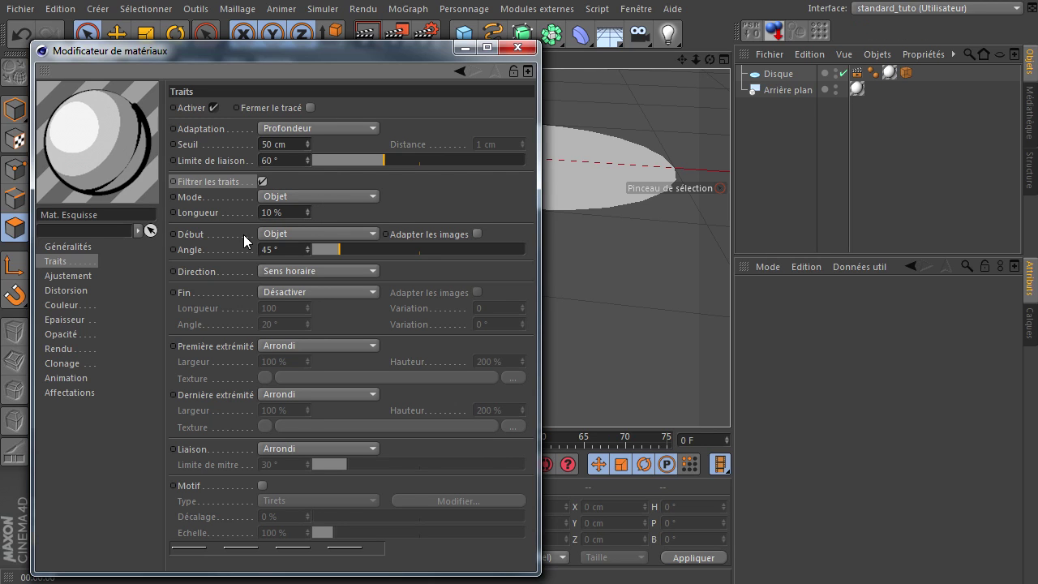
Set the stroke filter's Mode to Débord
click(278, 215)
click(314, 213)
click(323, 196)
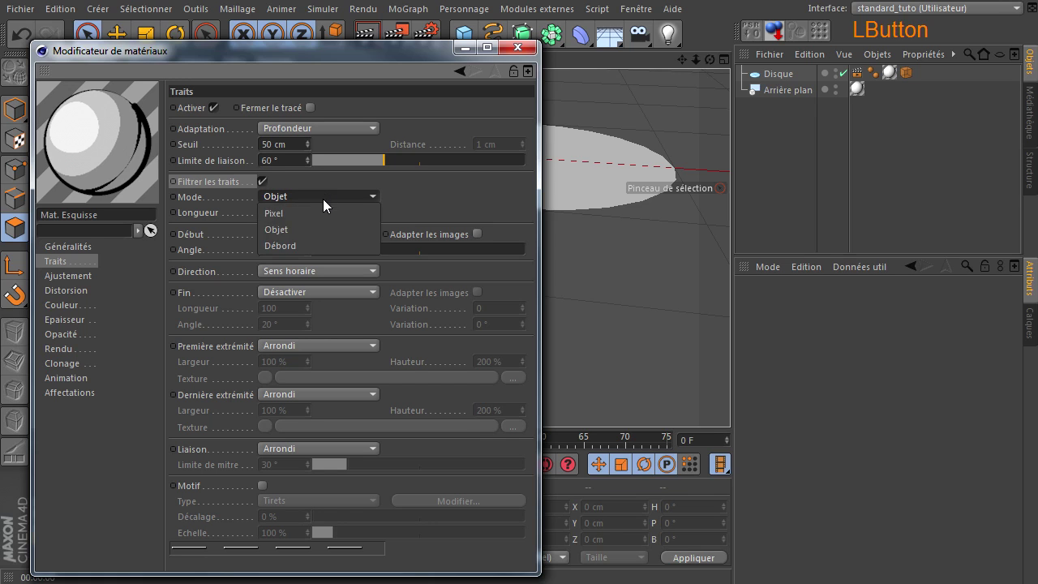
click(314, 245)
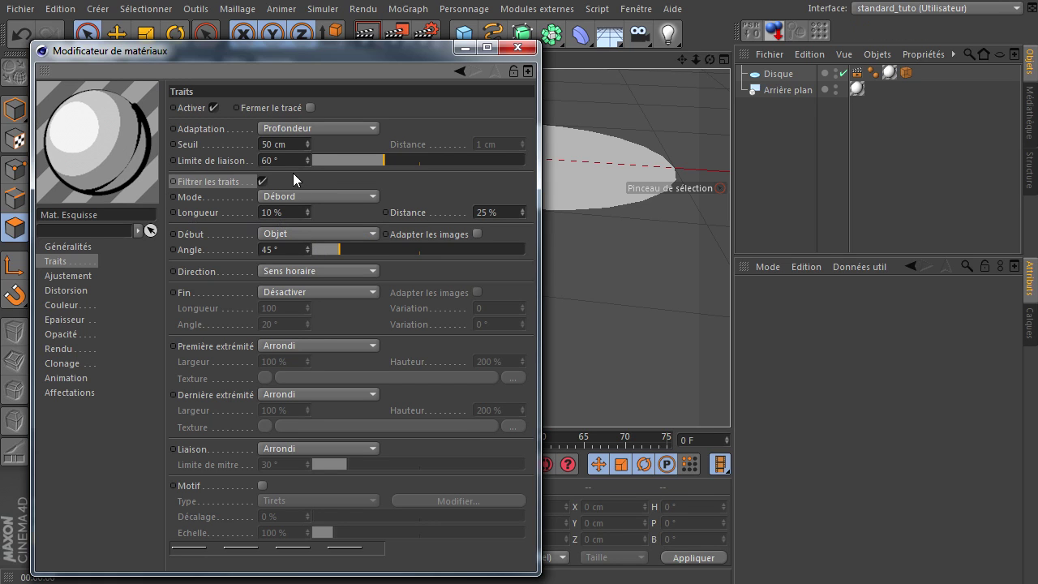
click(300, 211)
Review the available Début options, uncover the disc and render it with Début set to Objet
click(233, 236)
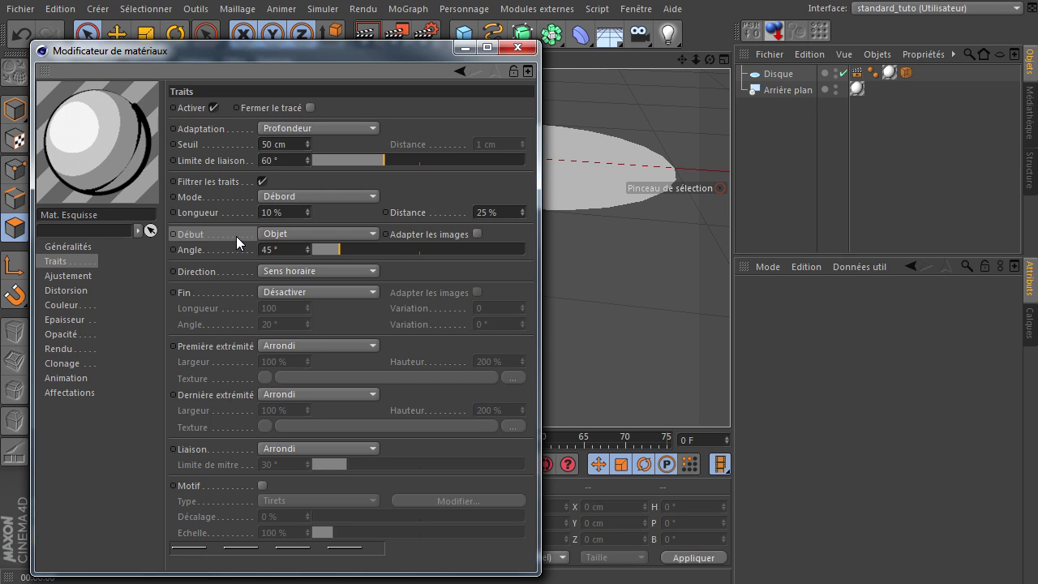
click(263, 233)
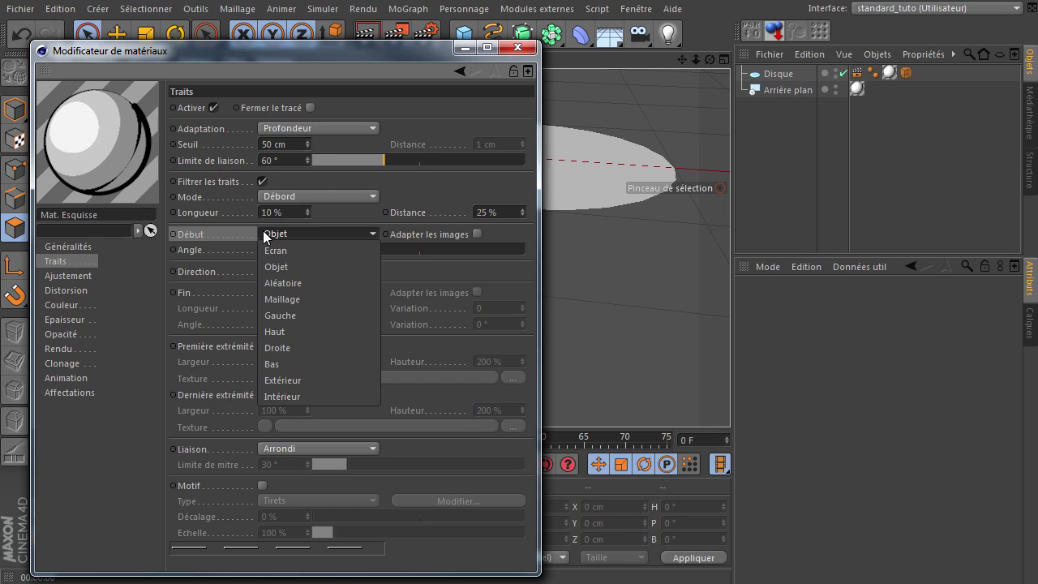
click(263, 233)
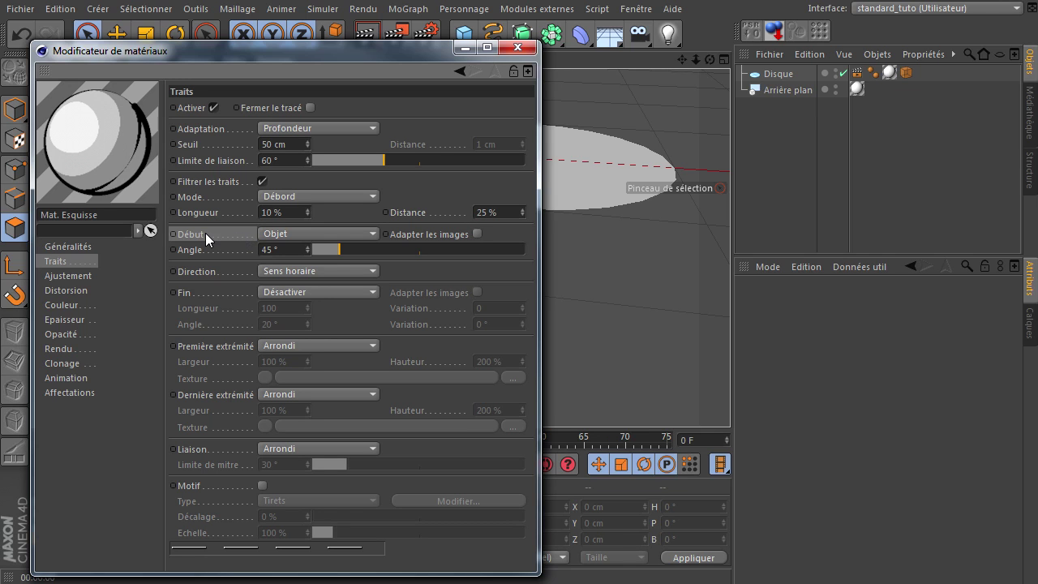
drag(338, 49, 317, 191)
click(369, 37)
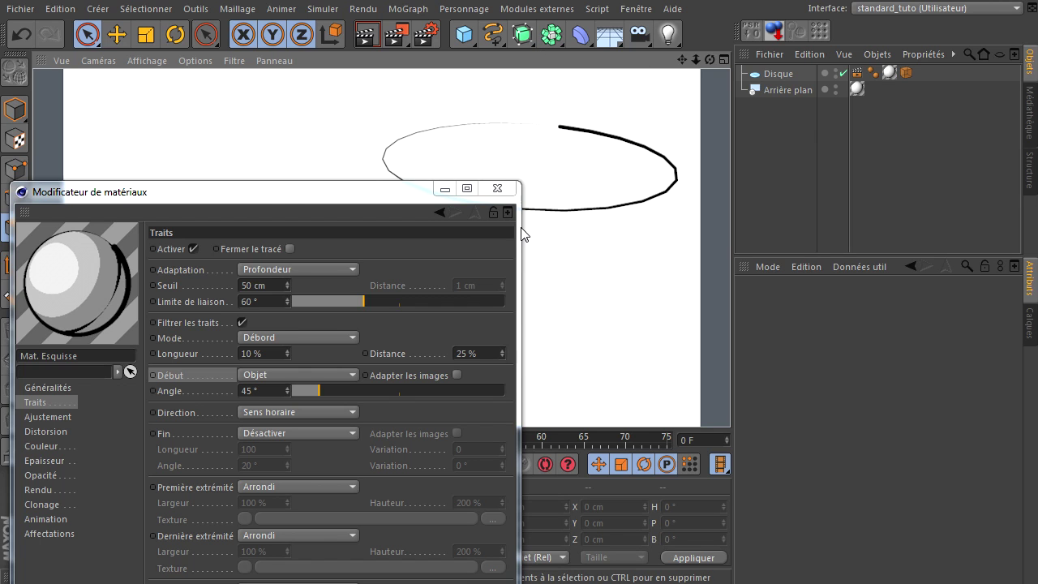
Set the strokes' Début to Gauche and render the disc
drag(395, 196, 400, 97)
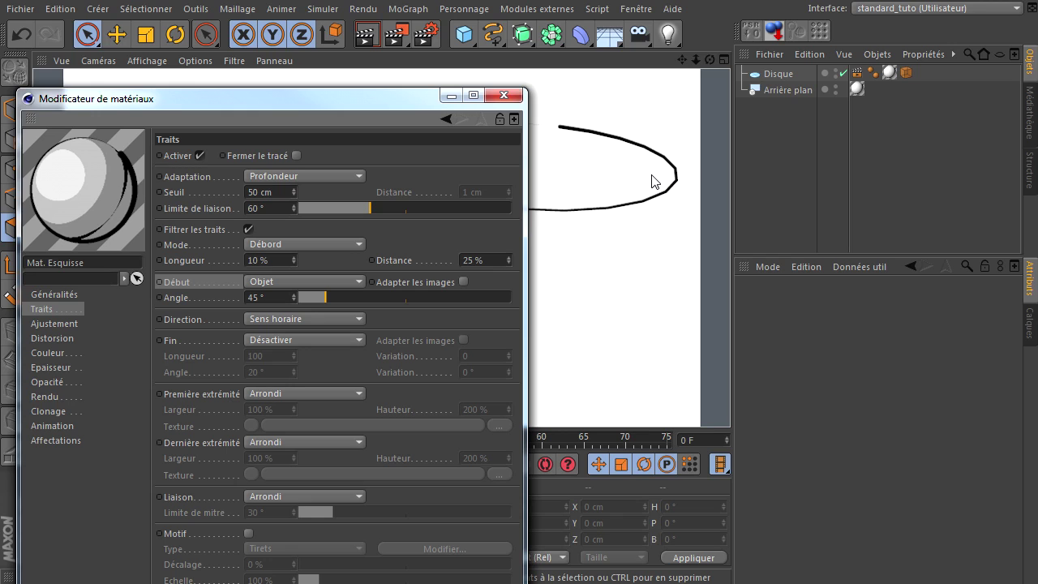
click(326, 281)
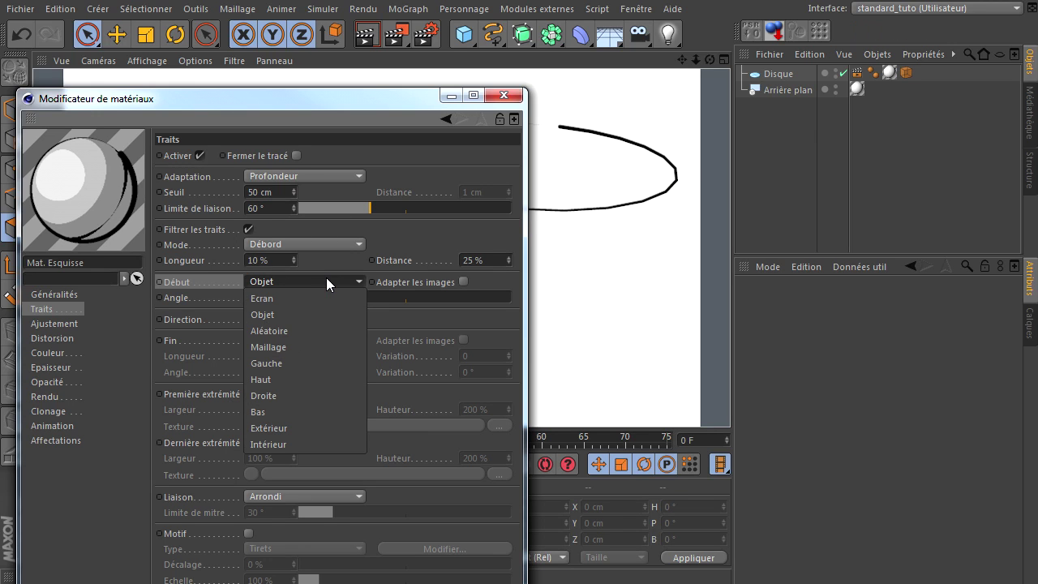
click(562, 145)
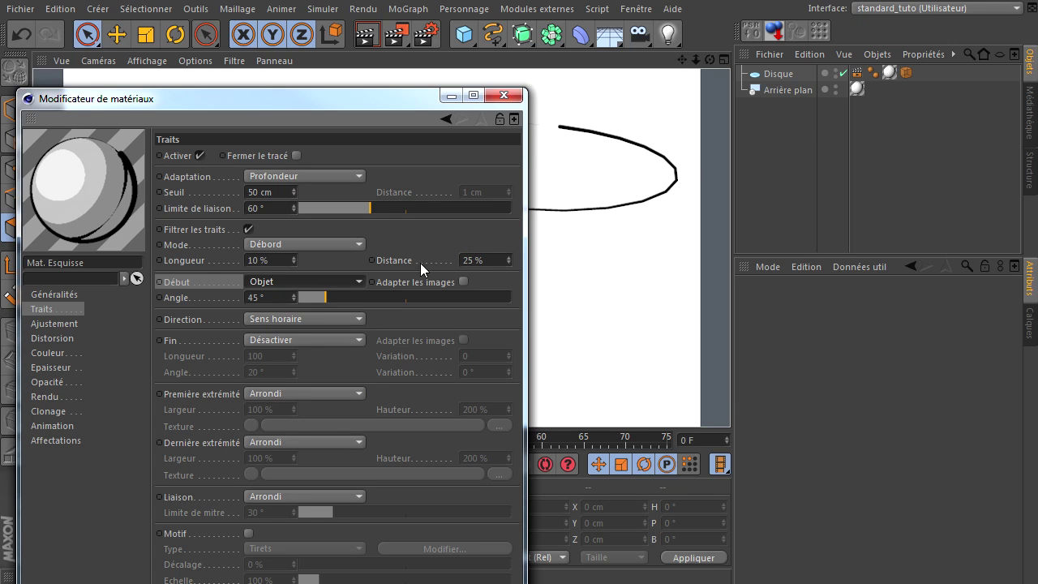
click(315, 281)
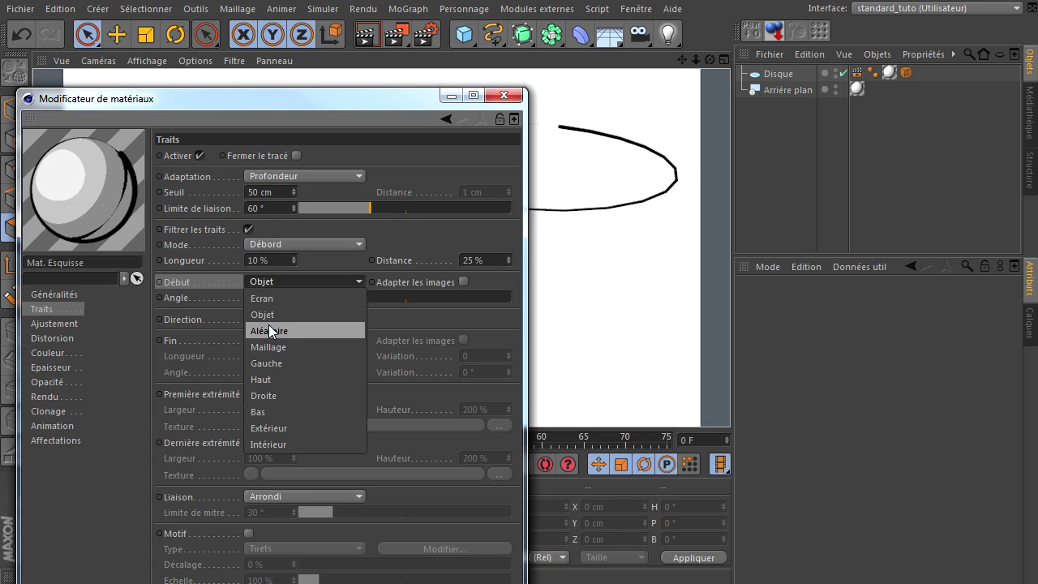
click(283, 366)
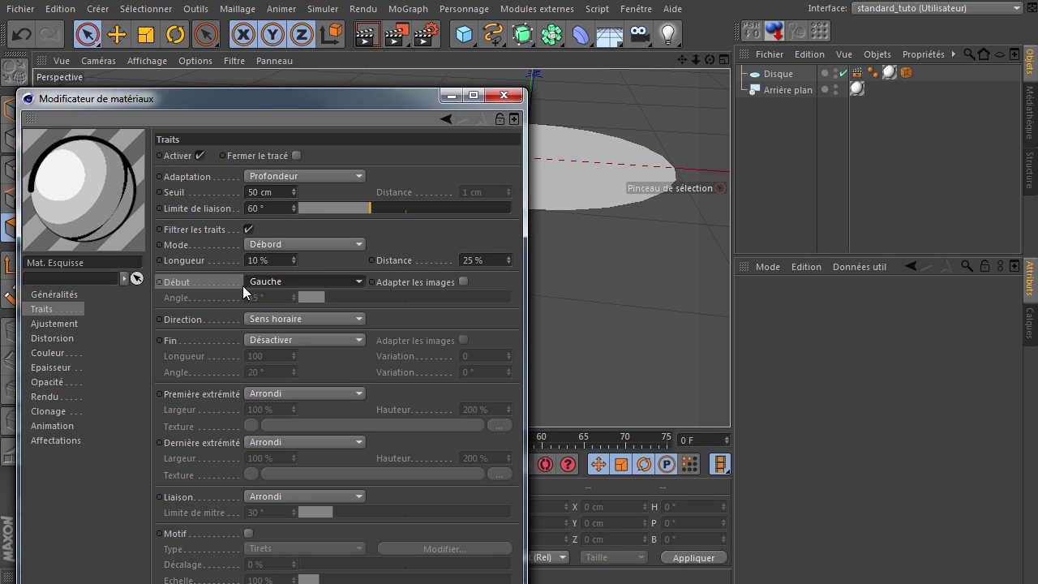
drag(288, 101, 320, 228)
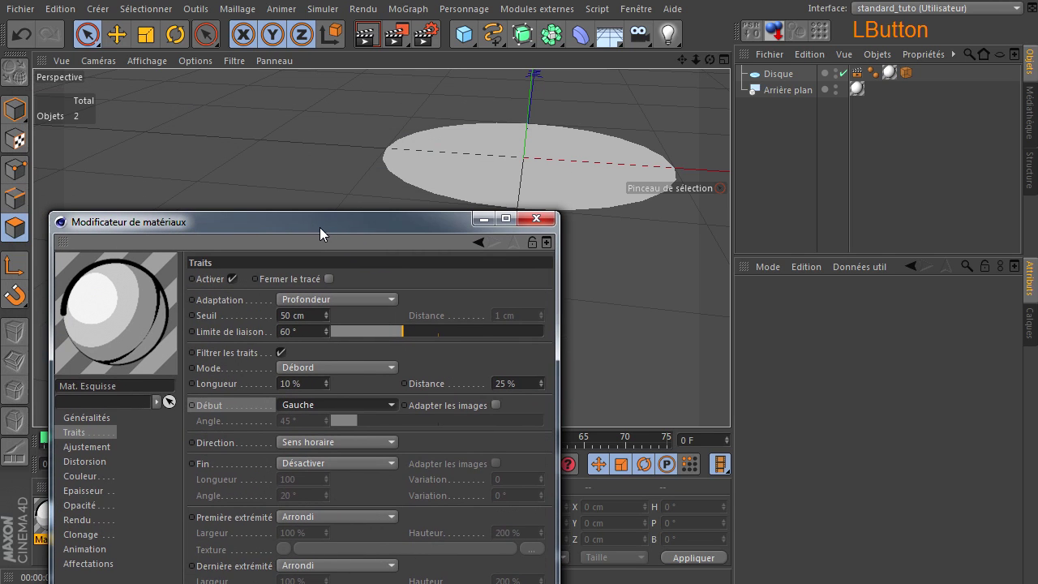
click(367, 35)
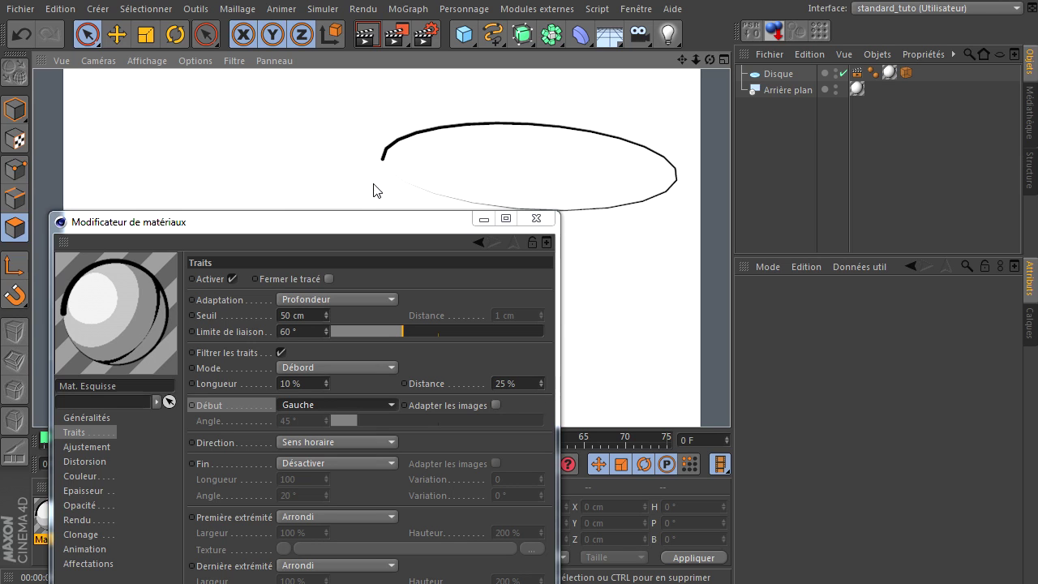
Set the strokes' Début back to Objet
drag(370, 220, 329, 82)
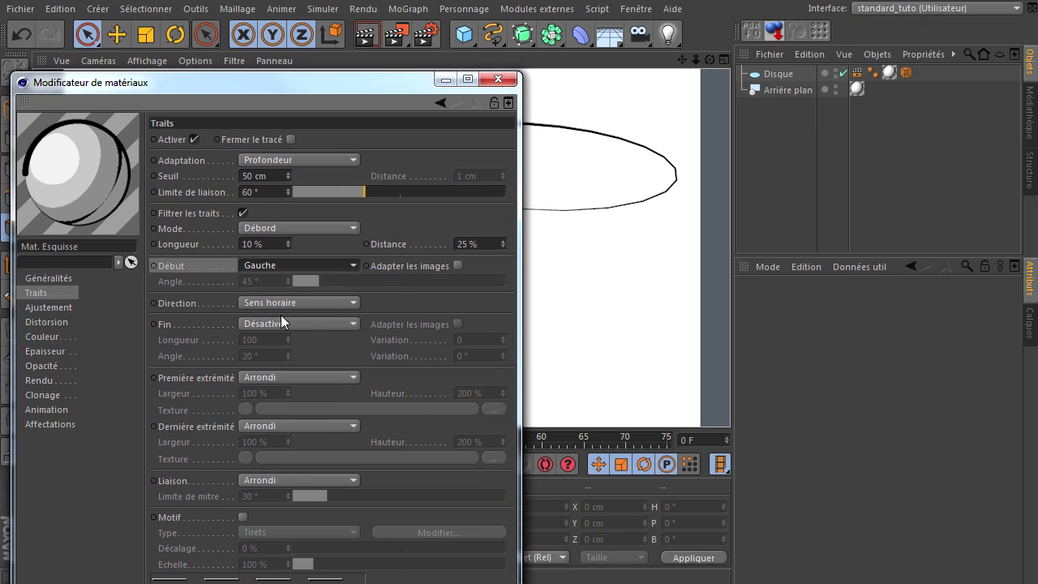
click(283, 265)
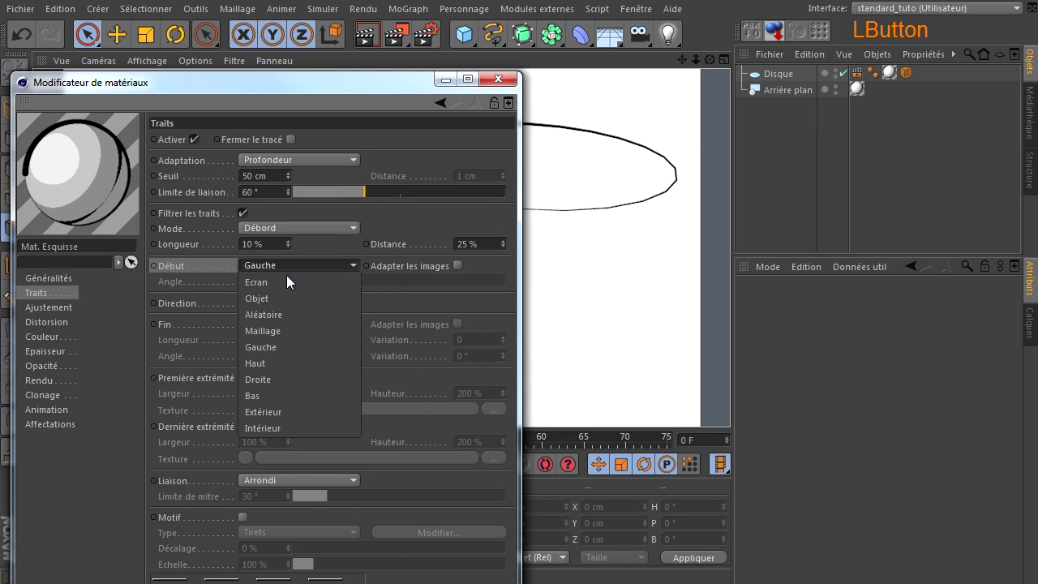
click(278, 297)
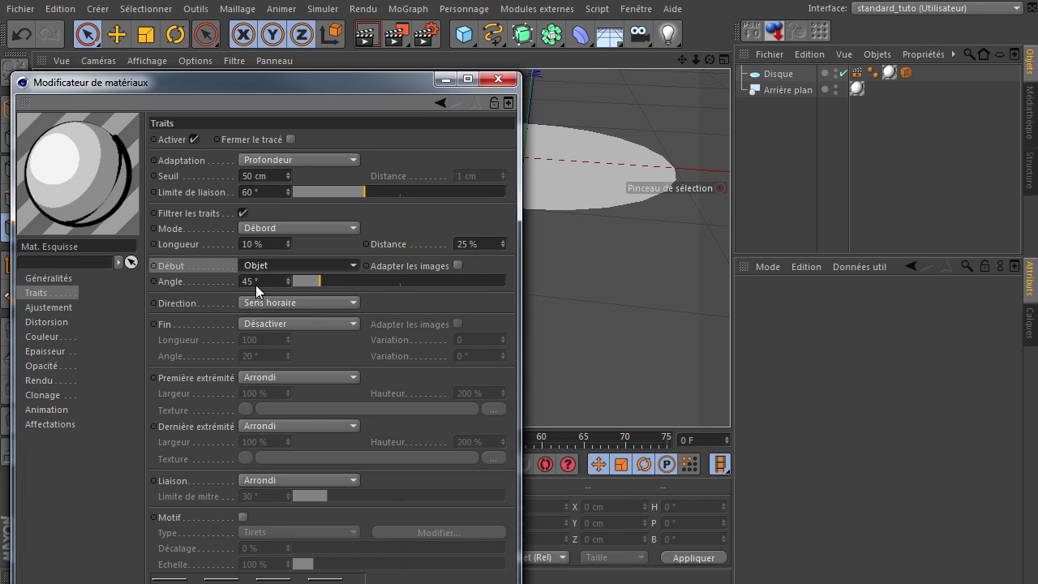
Try Ecran and Droite as the strokes' Début to compare their effect on the material preview
click(279, 269)
click(279, 282)
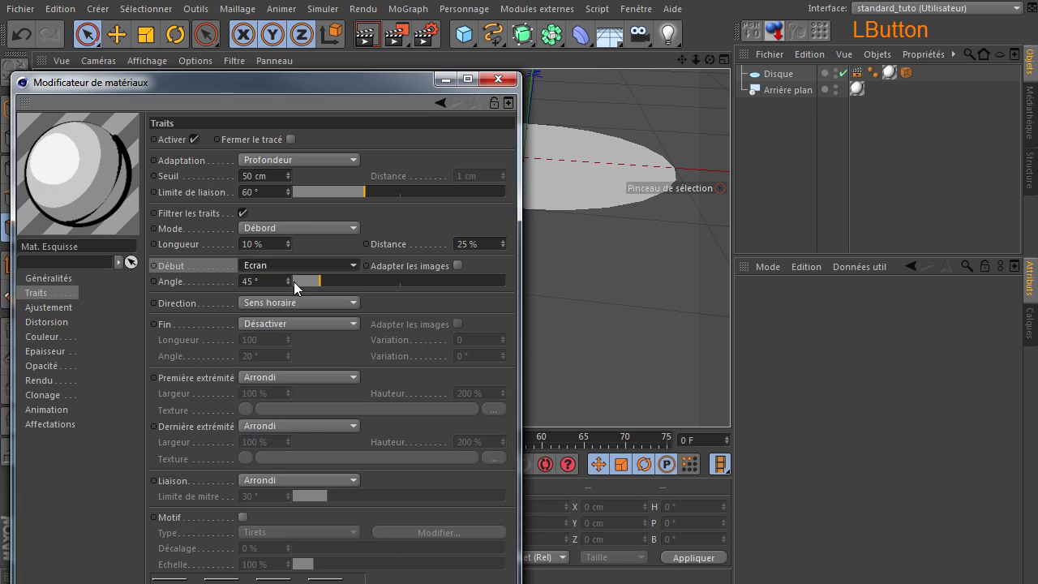
click(282, 263)
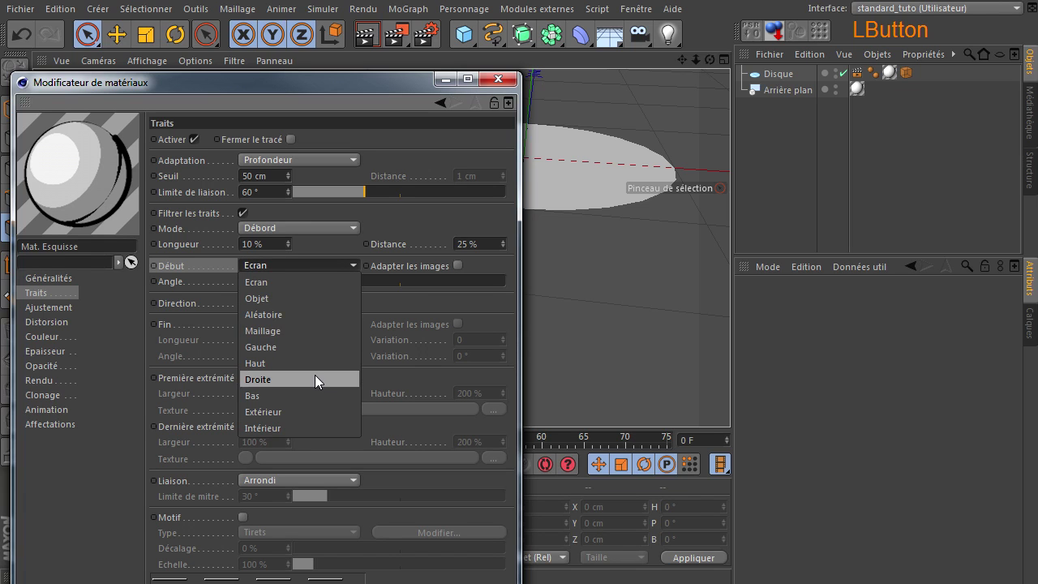
click(314, 375)
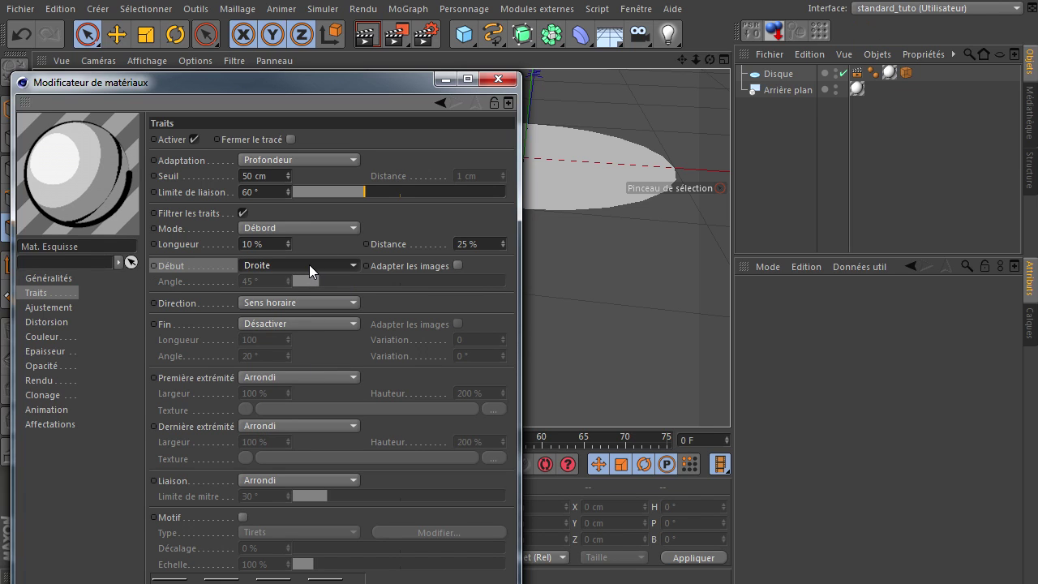
Return Début to Objet and render the disc with Direction at Sens horaire
click(295, 267)
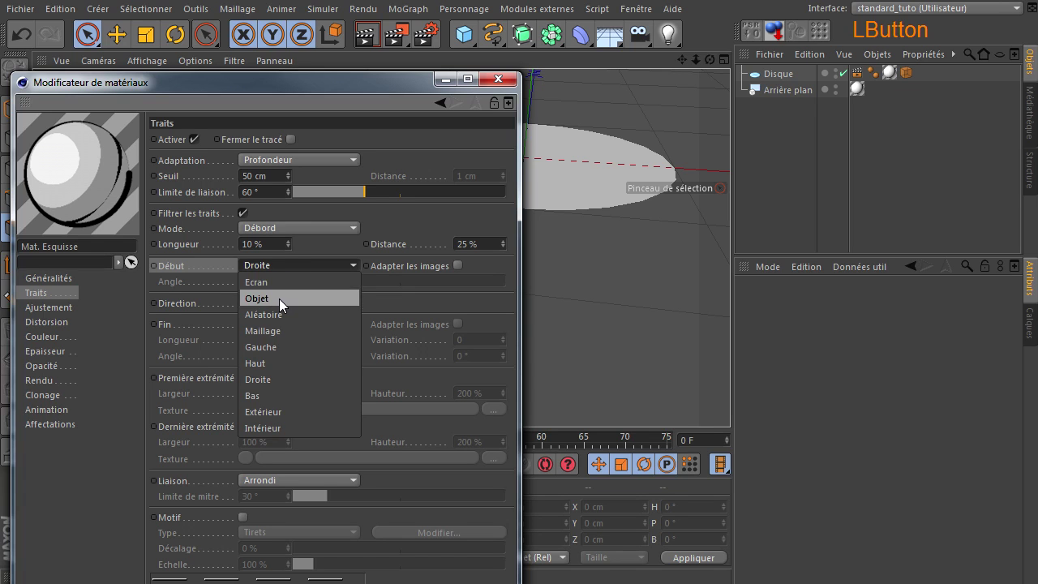
click(279, 298)
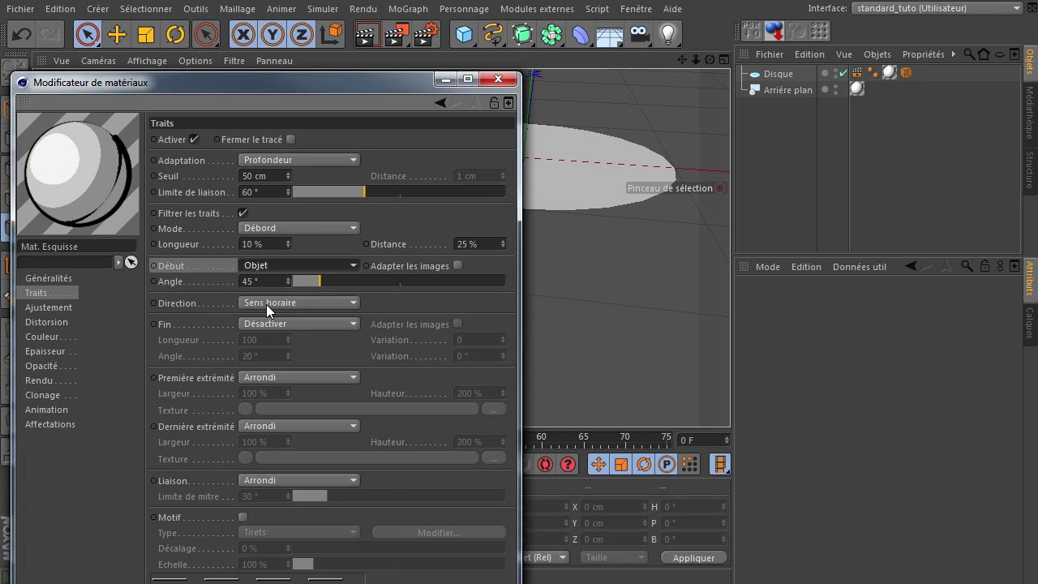
click(200, 305)
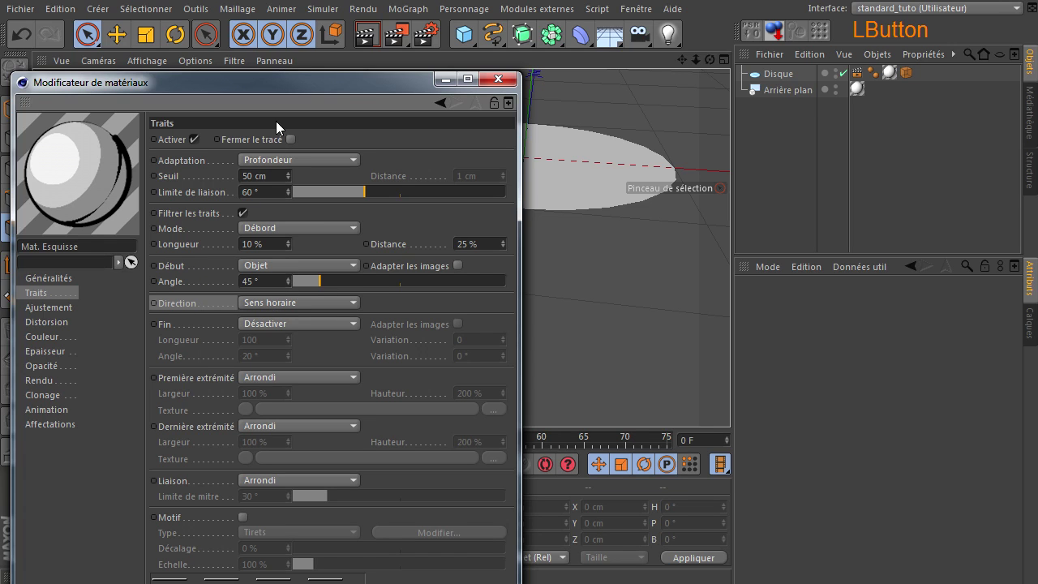
drag(288, 82, 292, 181)
click(367, 35)
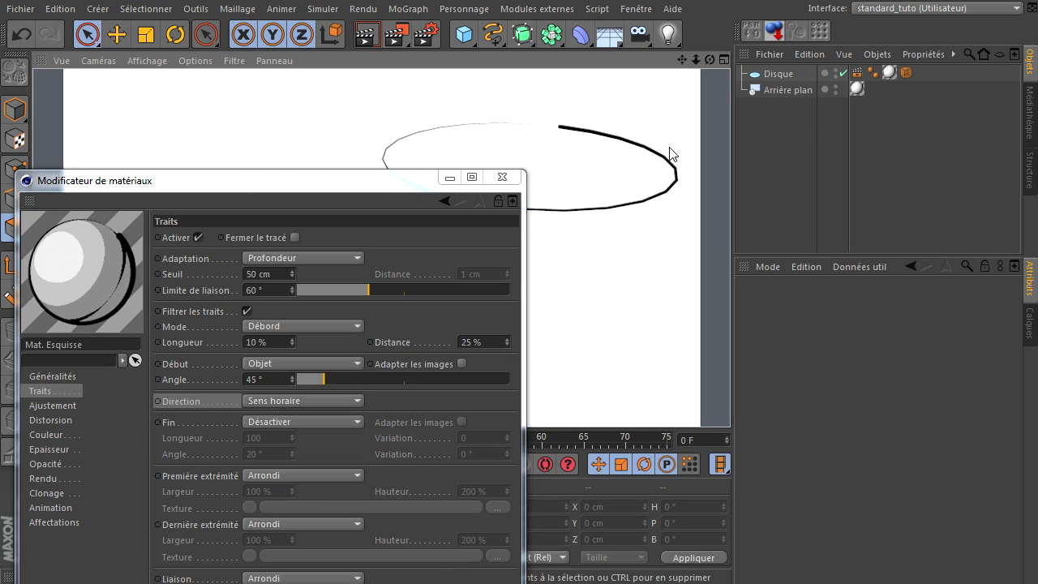
Set the strokes' Direction to Sens anti-horaire
click(260, 404)
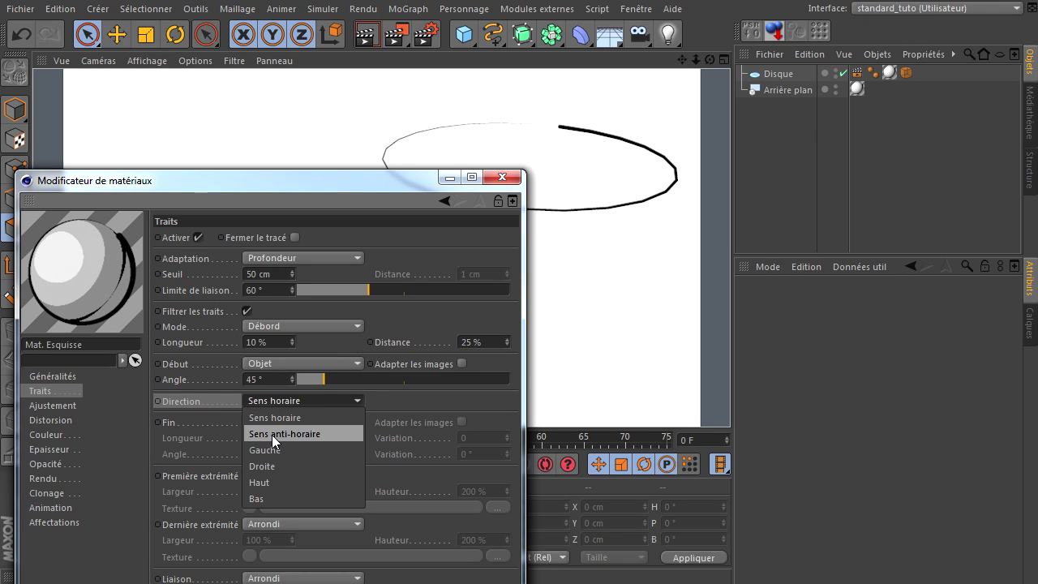
click(272, 435)
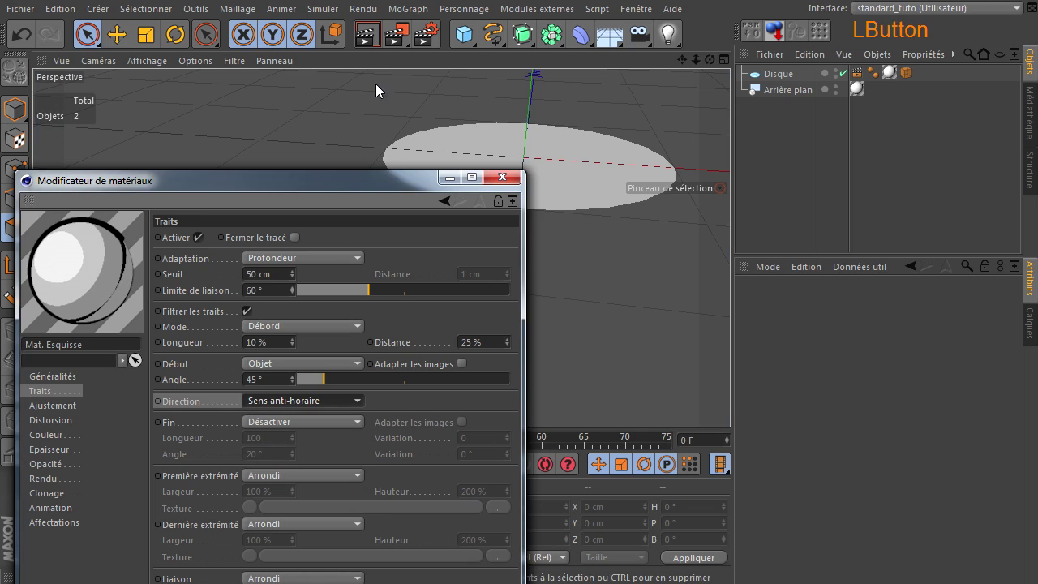
Render the disc with the strokes' Direction at Sens anti-horaire, and again with it at Gauche
click(366, 41)
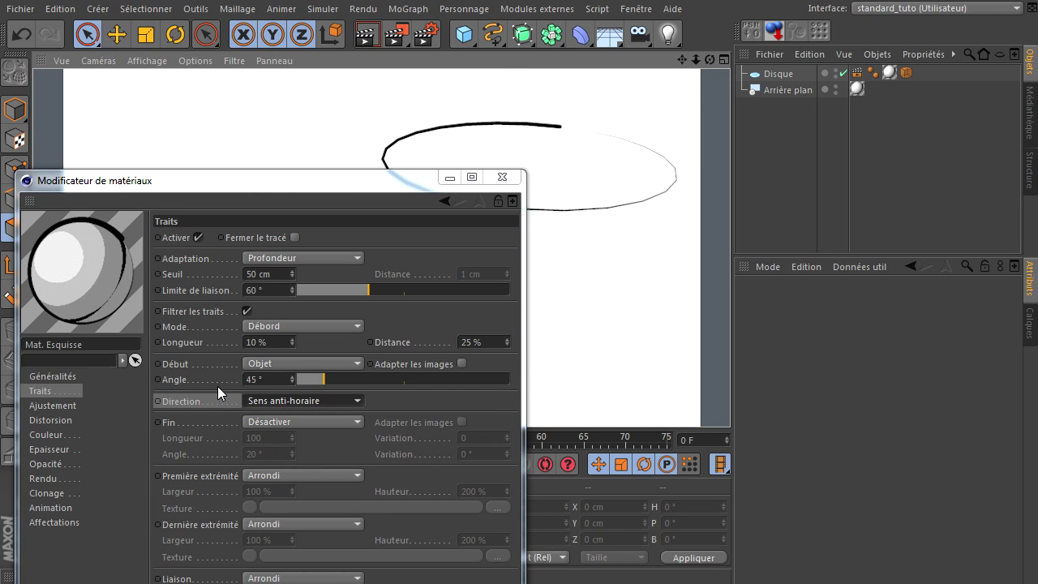
click(264, 400)
click(268, 452)
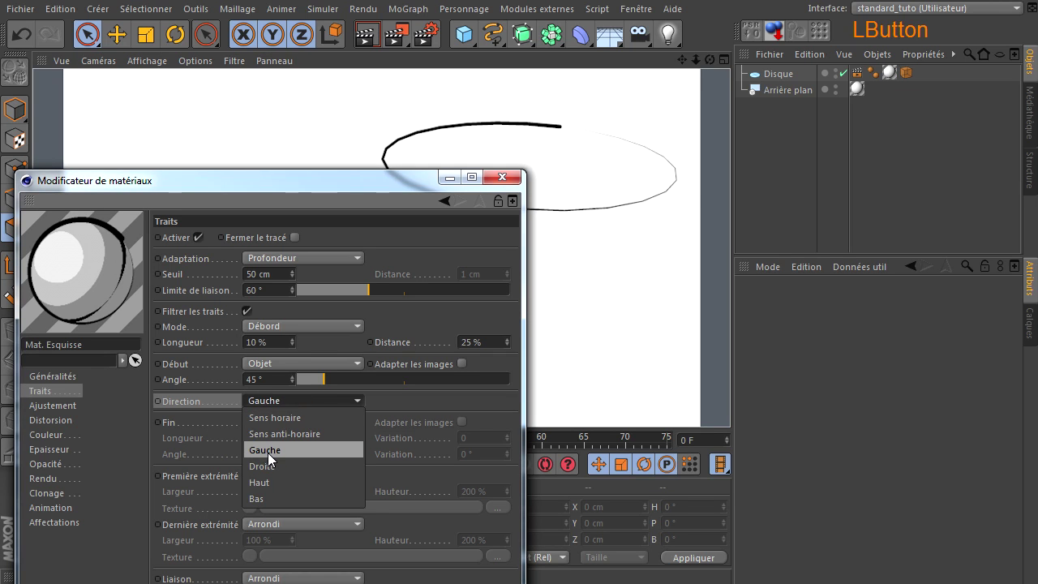
click(377, 36)
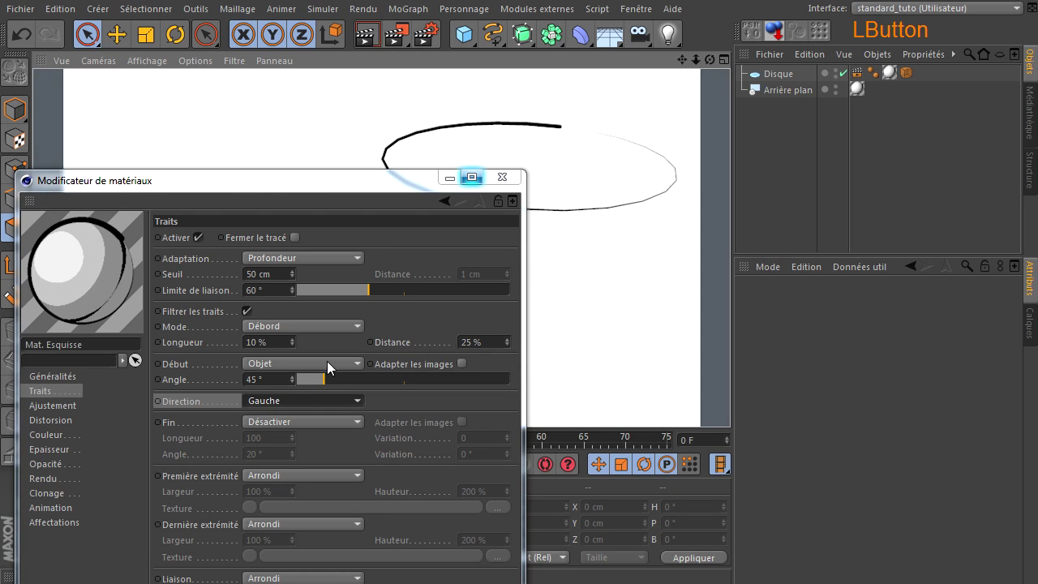
Render the disc with the strokes' Direction at Droite, and again with it at Haut
click(271, 400)
click(274, 465)
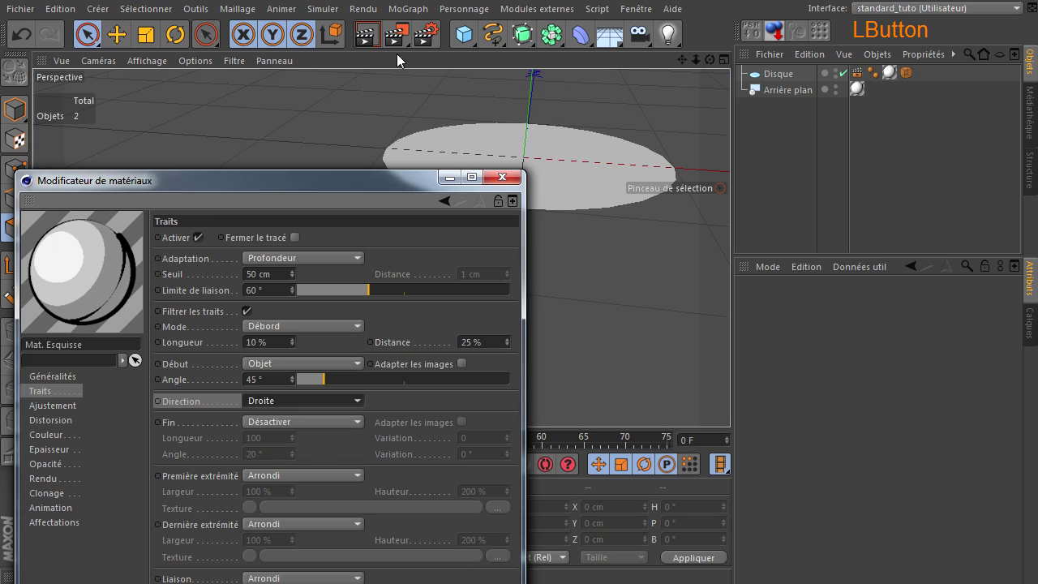
click(377, 37)
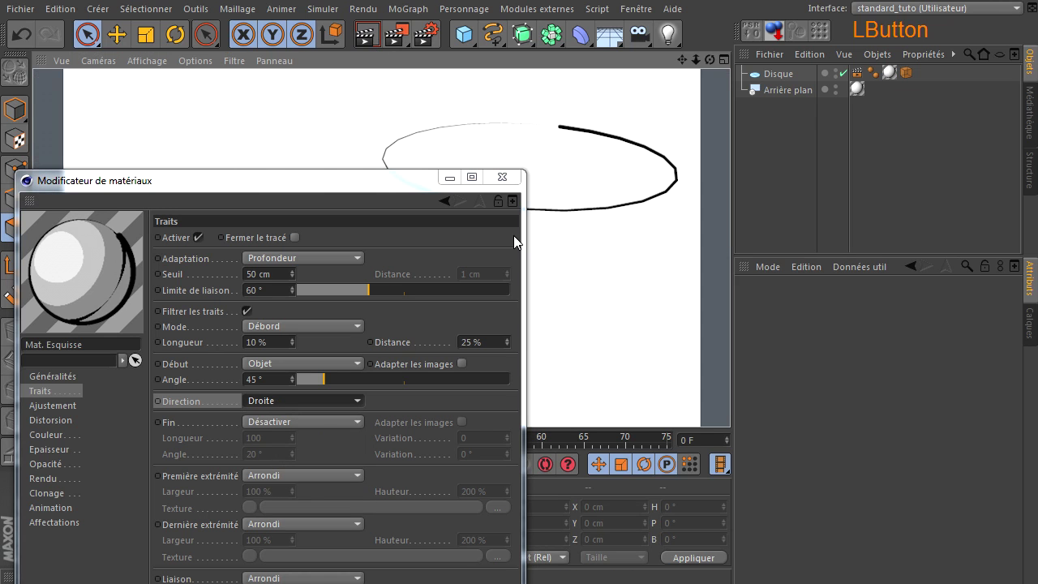
click(309, 399)
click(302, 478)
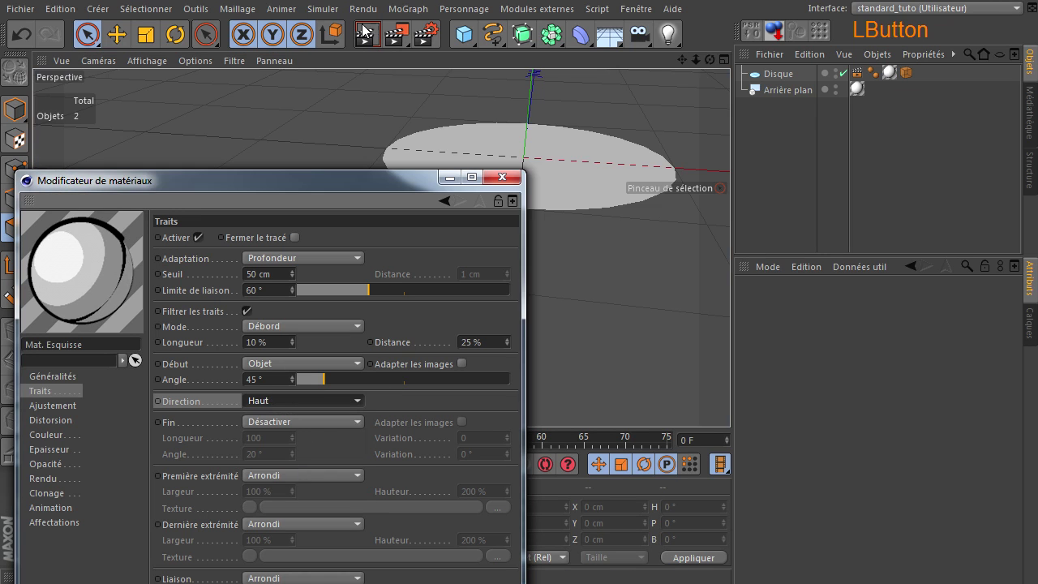
click(378, 36)
Set the strokes' Direction to Bas and render the disc
click(304, 400)
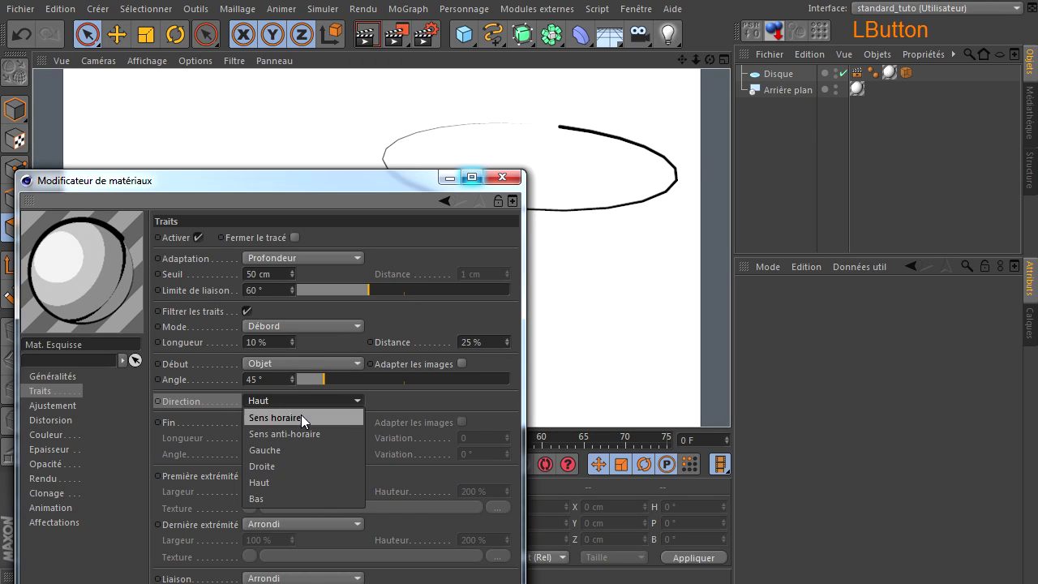
click(292, 498)
click(370, 35)
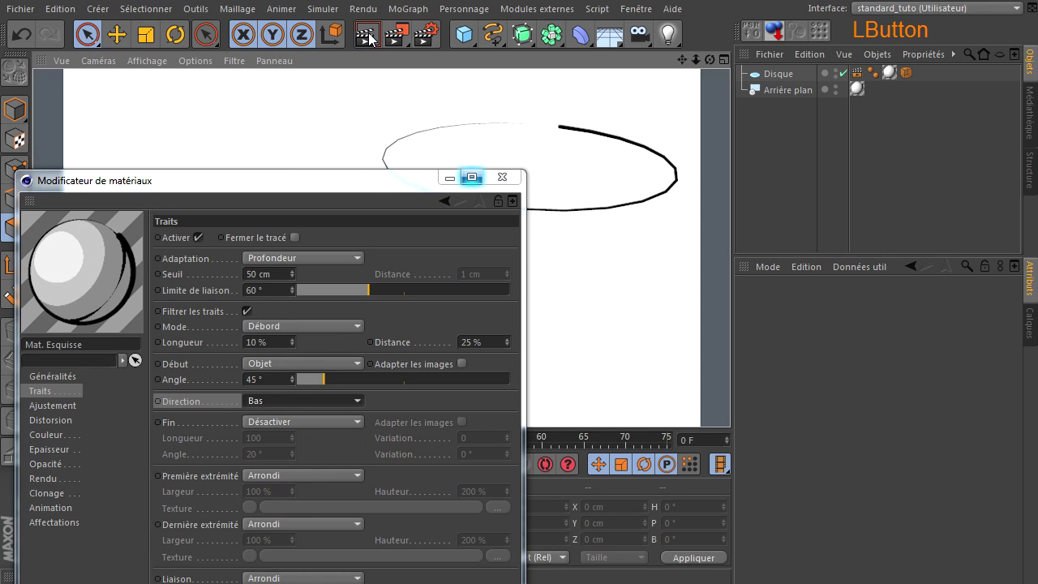
Return the strokes' Direction to Sens horaire and render the disc with the material editor moved clear of it
click(308, 401)
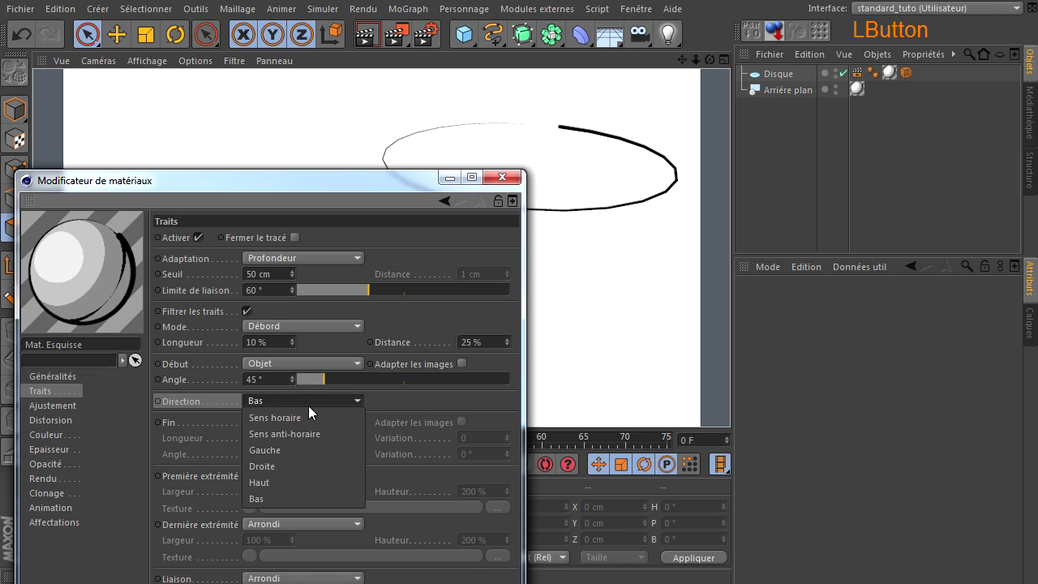
click(306, 414)
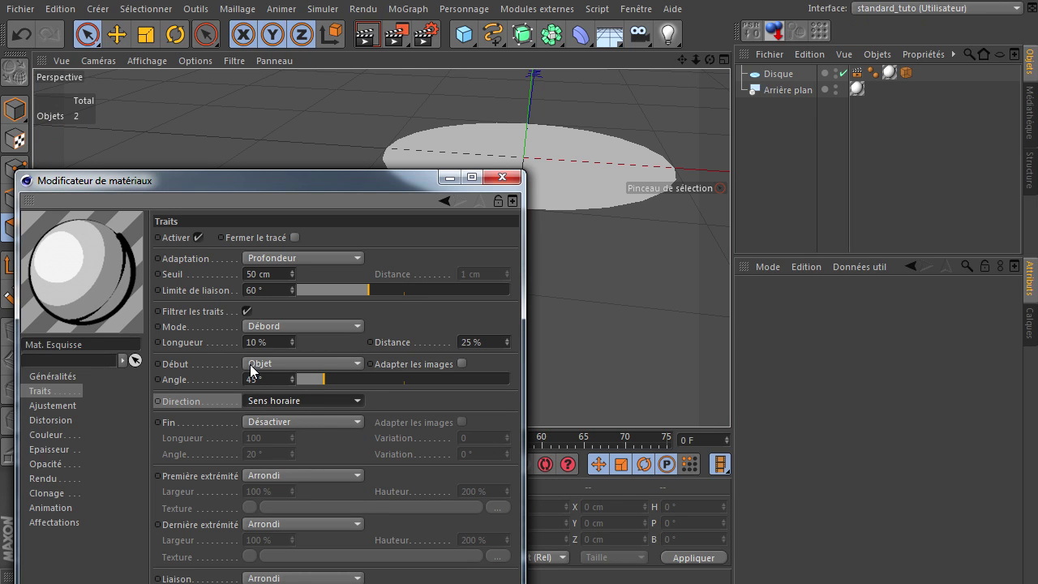
drag(284, 180, 276, 36)
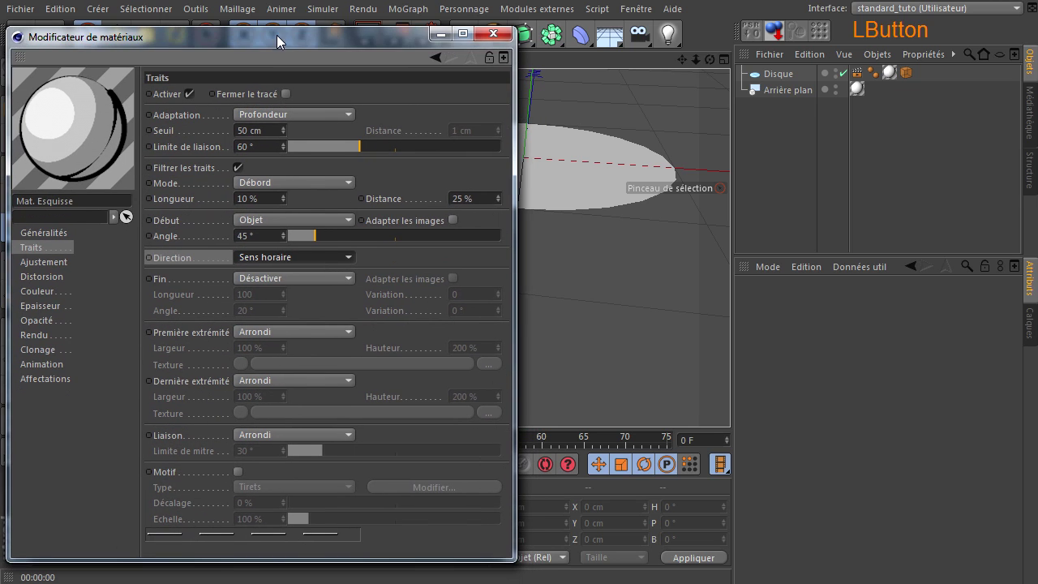
click(176, 279)
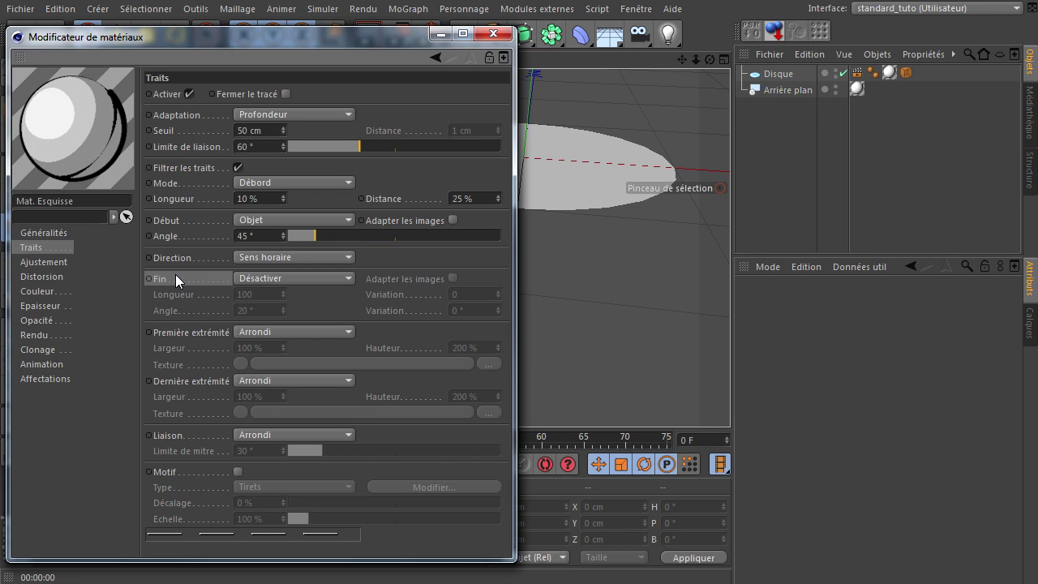
drag(307, 40, 356, 259)
click(365, 36)
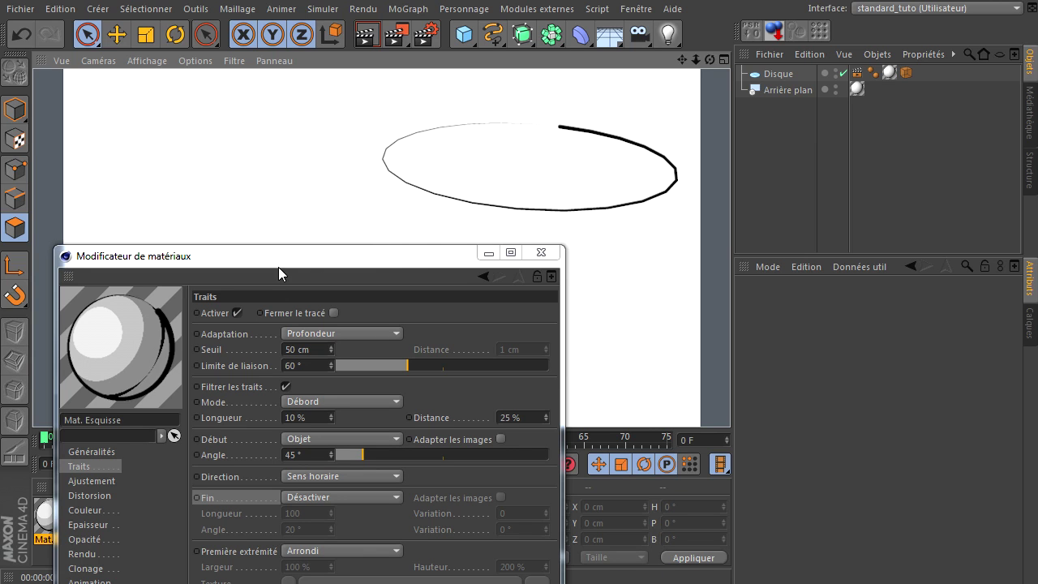
Set the strokes' Fin to Longueur and render the disc
drag(271, 271, 223, 243)
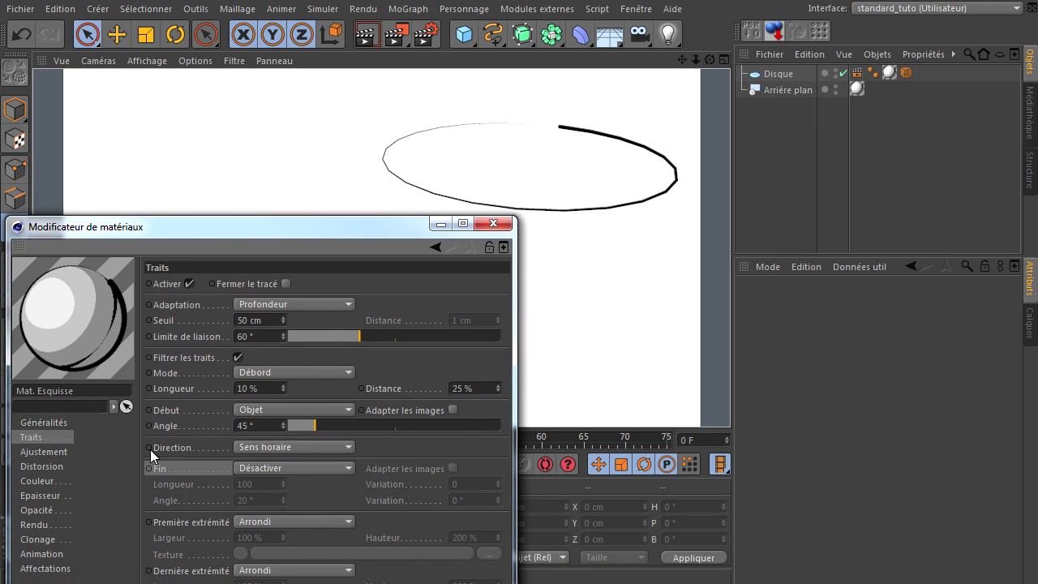
click(266, 468)
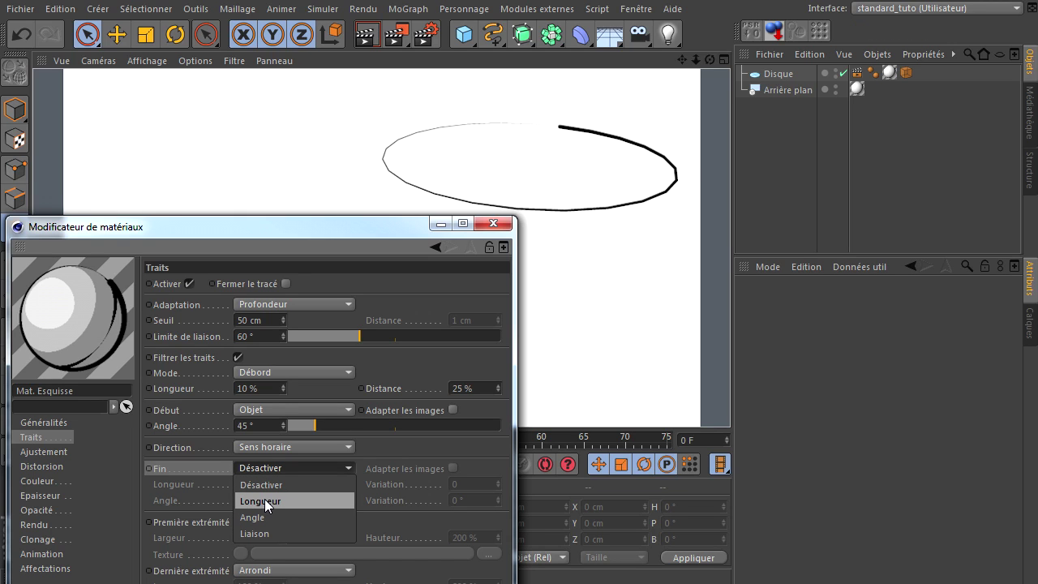
click(264, 499)
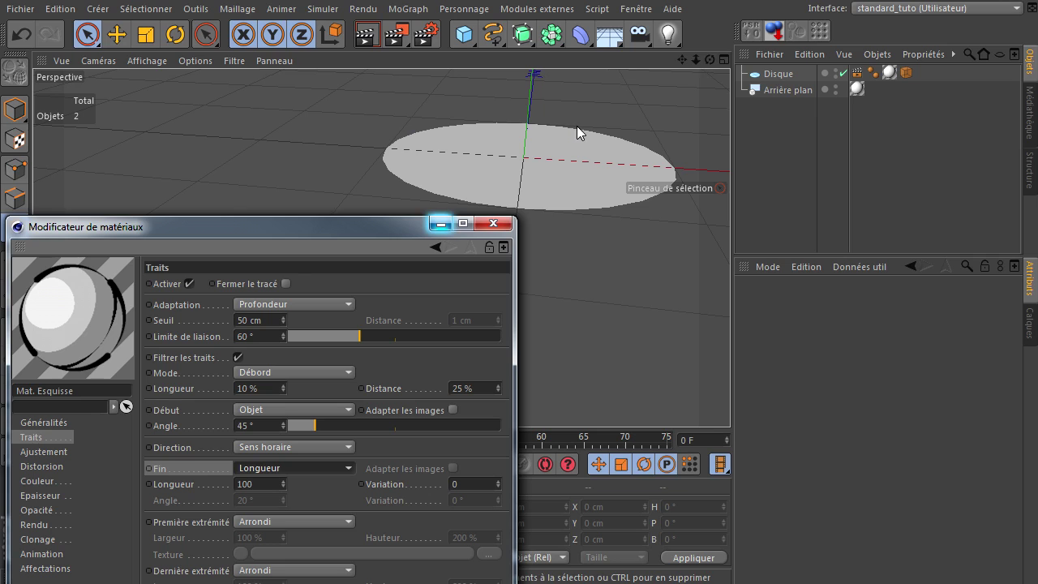
click(367, 35)
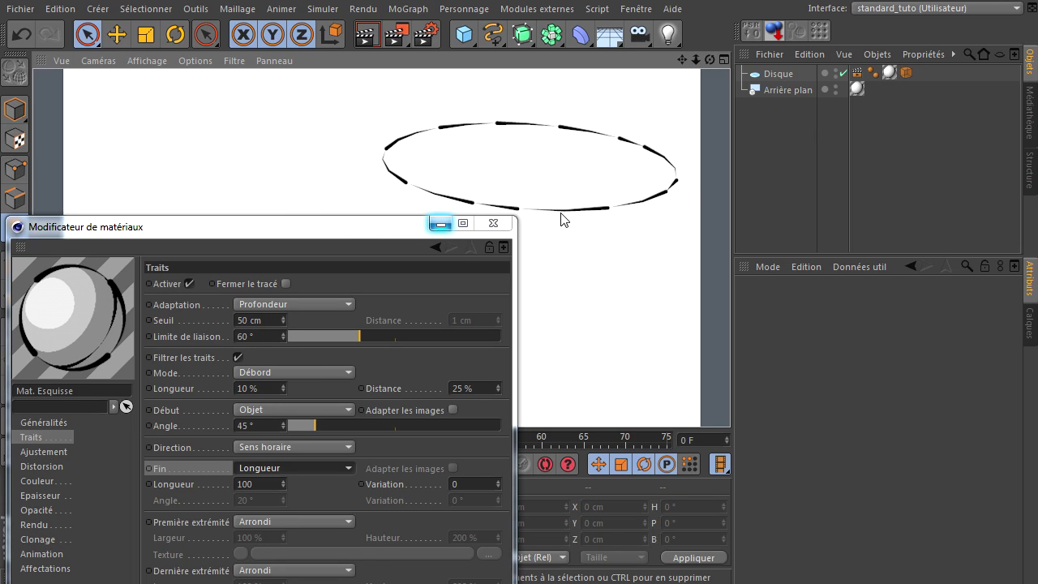
Set the Variation of the Fin length to 50 and render the disc again
drag(197, 237, 180, 120)
click(234, 380)
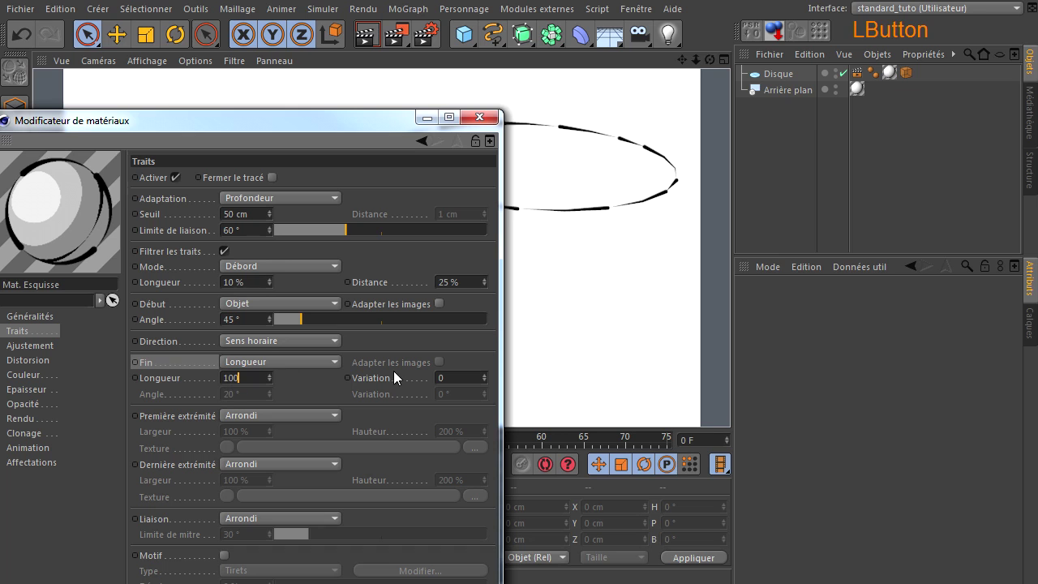
click(453, 378)
text(50)
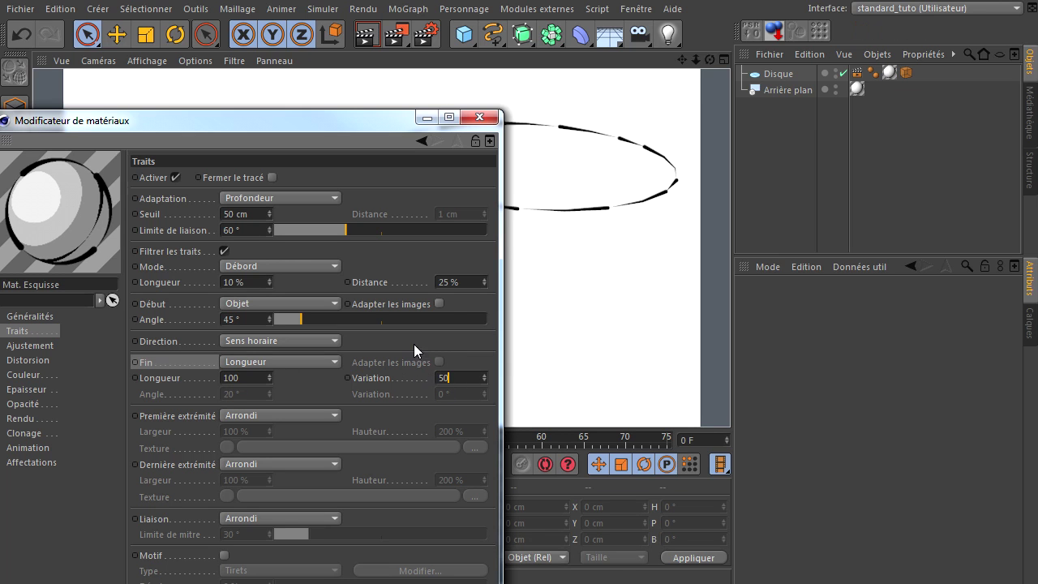
click(361, 149)
drag(359, 123, 411, 265)
click(366, 37)
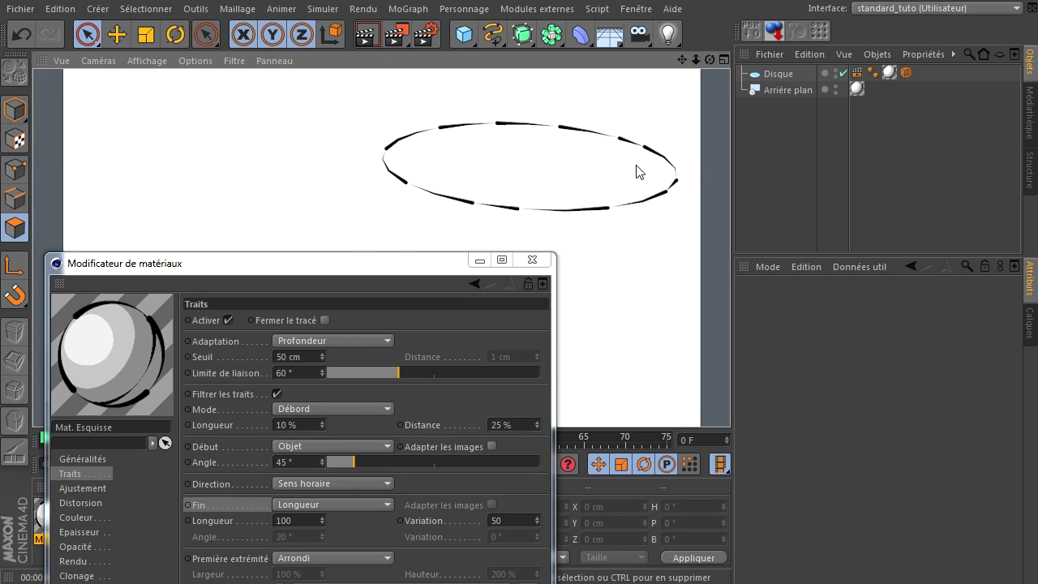
Set the Variation of the Fin length back to 0
drag(362, 268, 354, 126)
double_click(493, 379)
text(0)
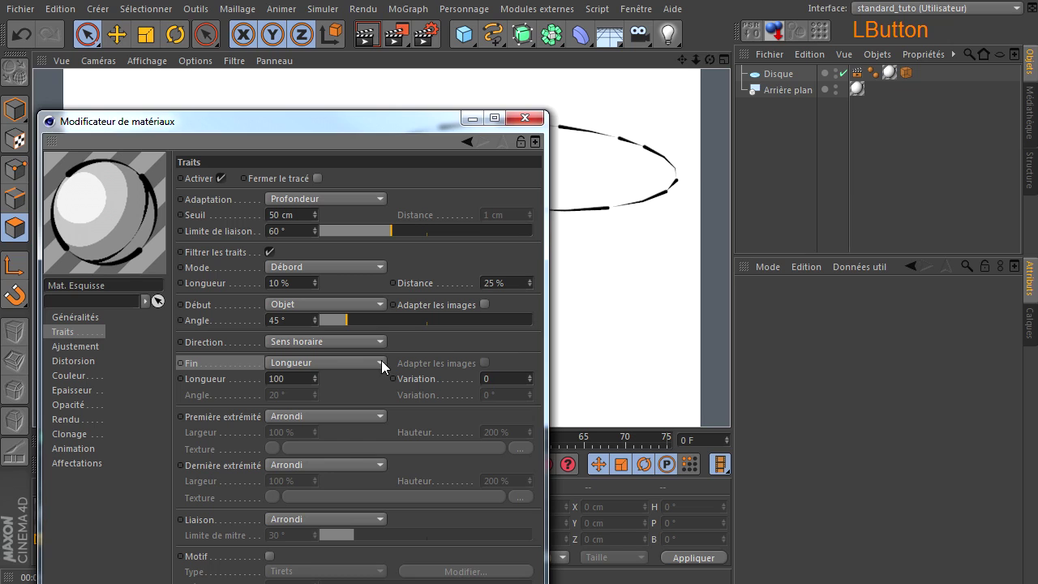
key(Return)
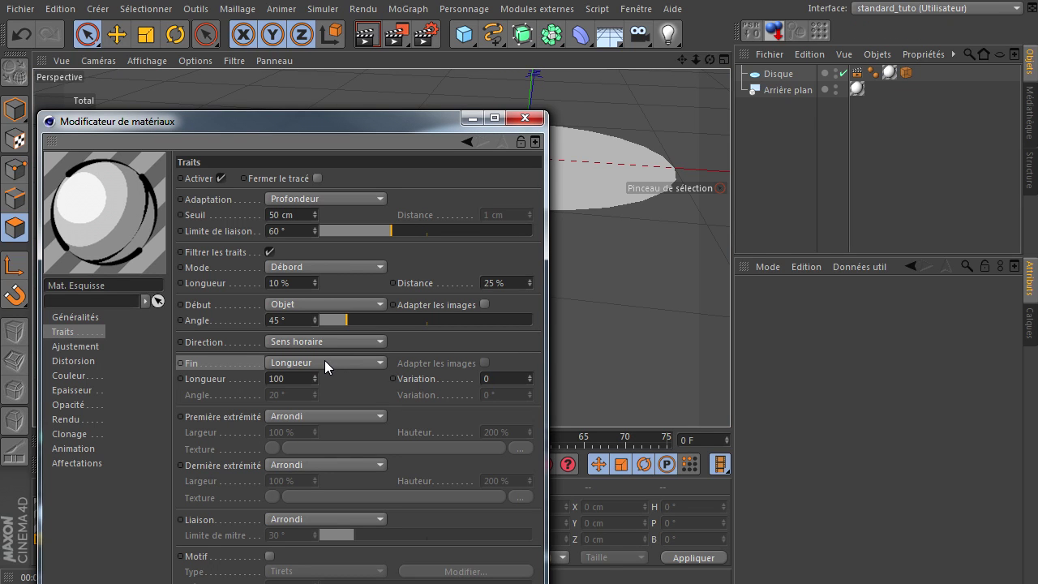
Switch the strokes' Fin to Angle and render the disc, keeping the material editor clear of the view
click(325, 363)
click(312, 412)
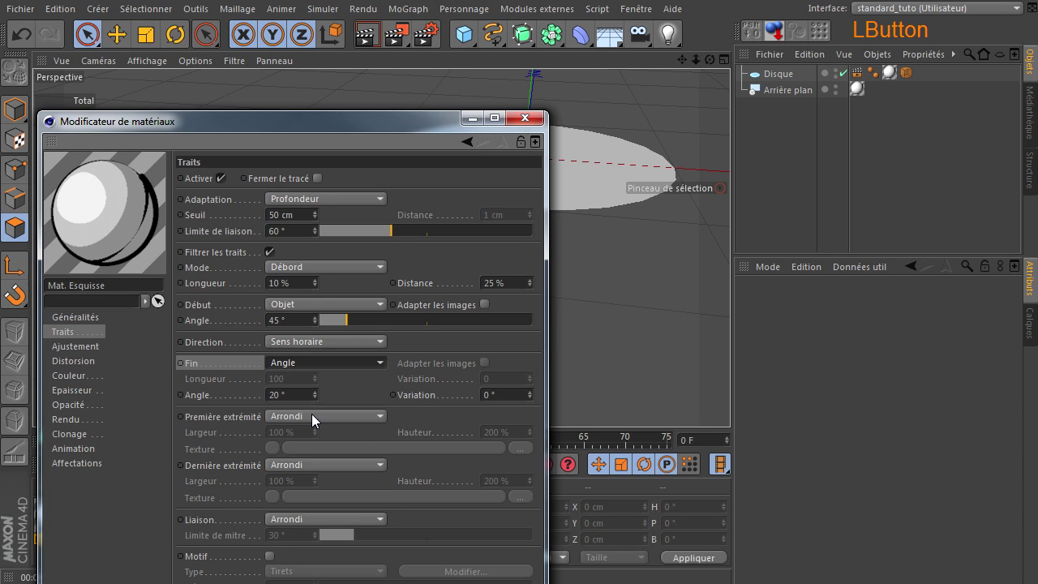
drag(337, 129, 316, 193)
click(366, 38)
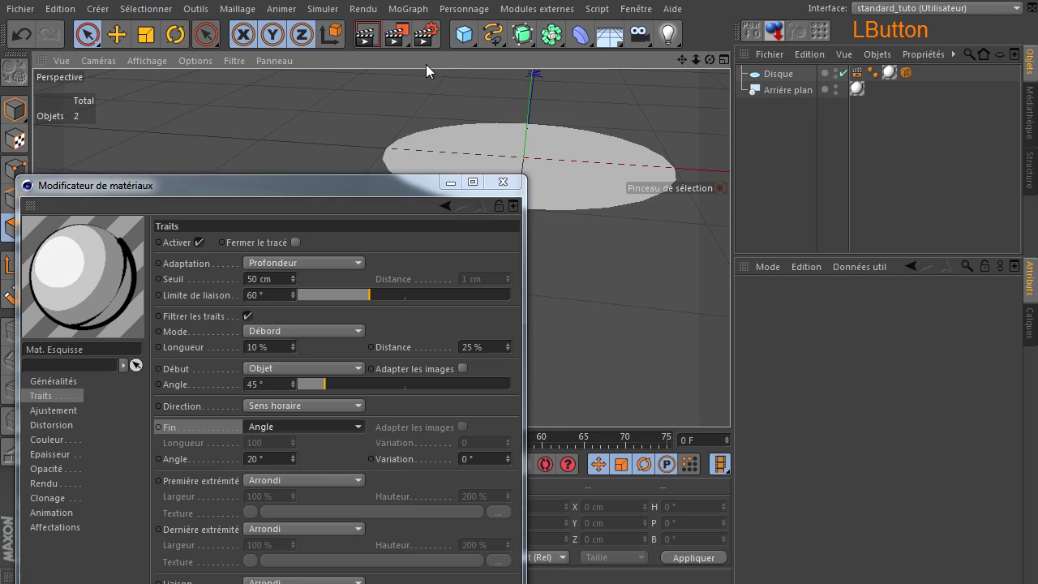
drag(402, 191, 399, 266)
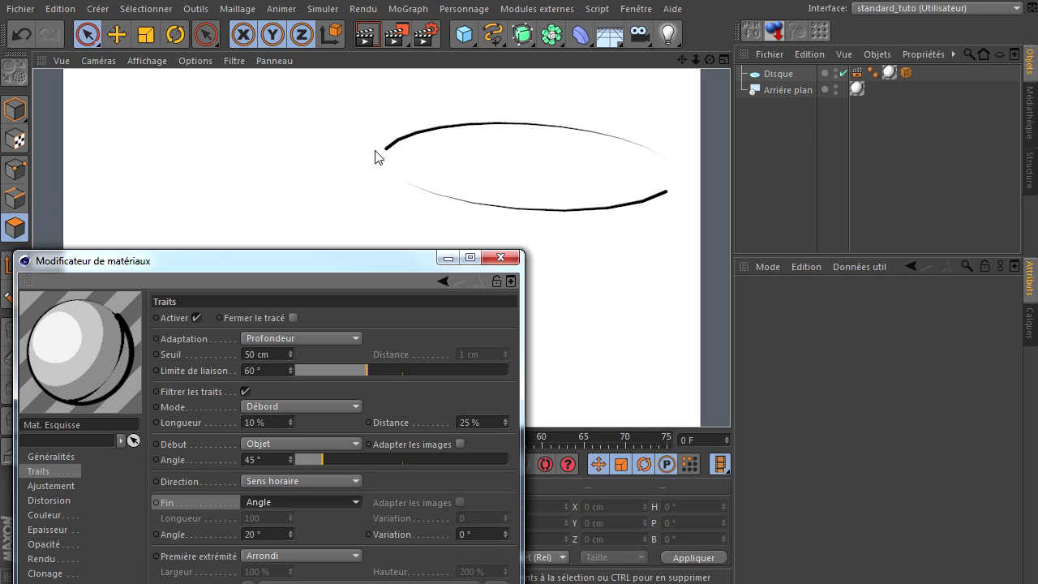
Set the Fin angle to 10° and render the disc to compare the stroke breaks
drag(295, 262, 309, 107)
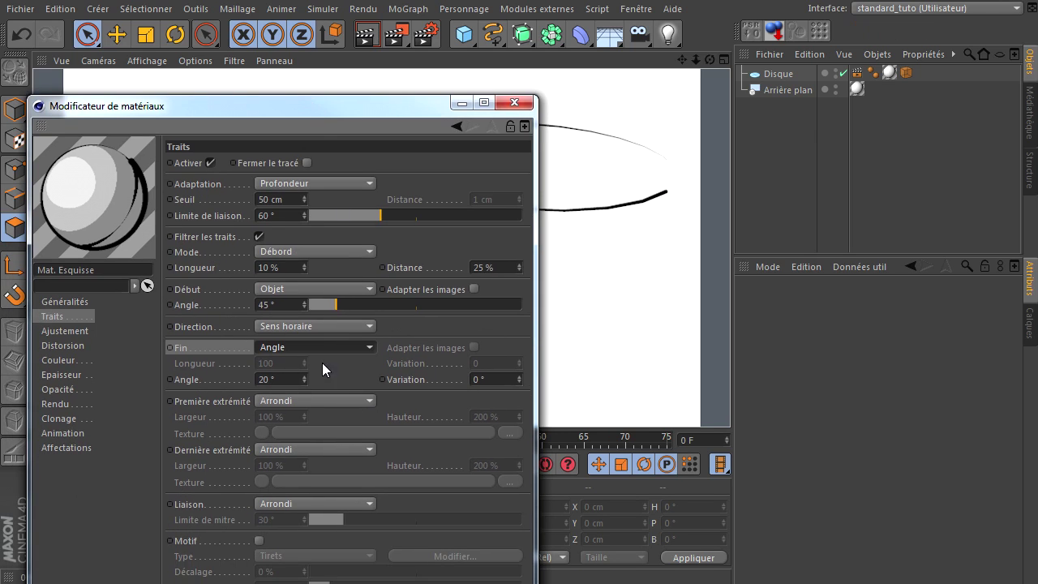
click(283, 377)
text(10)
key(Return)
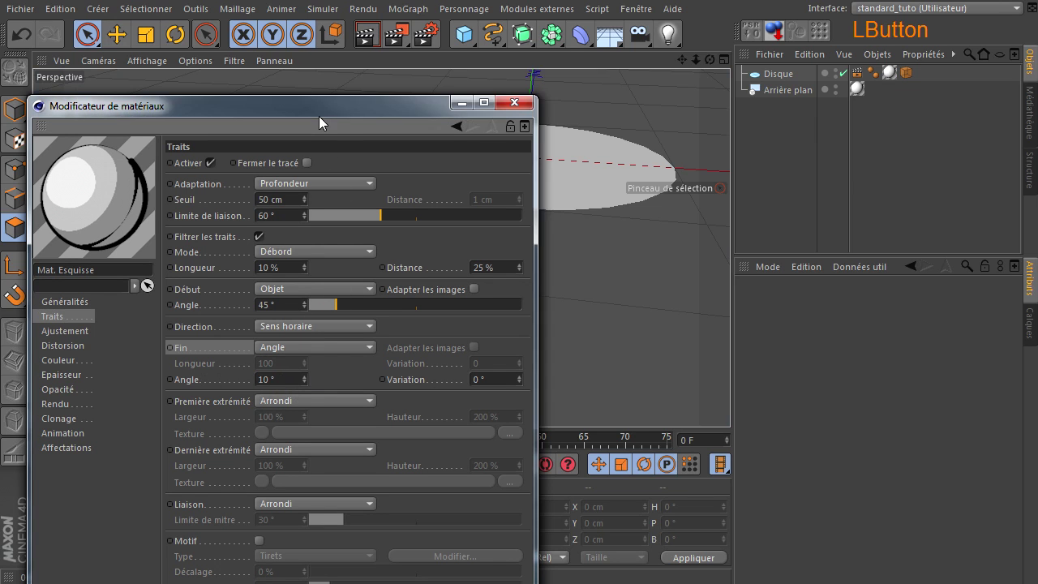
drag(321, 111, 364, 273)
click(364, 35)
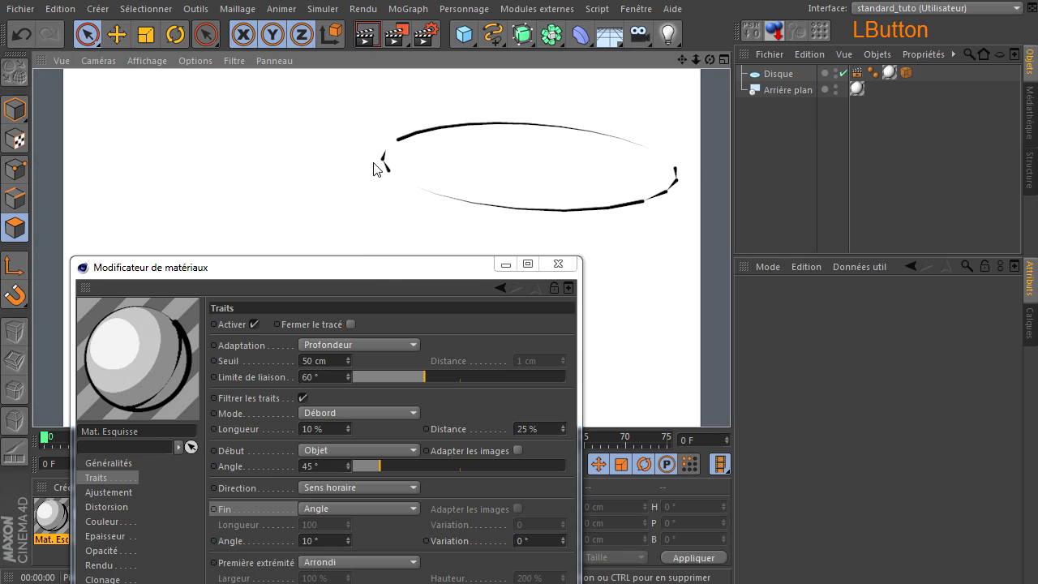
Set the Fin angle back to 20°
drag(447, 274, 446, 120)
click(332, 387)
text(20)
key(Return)
click(376, 371)
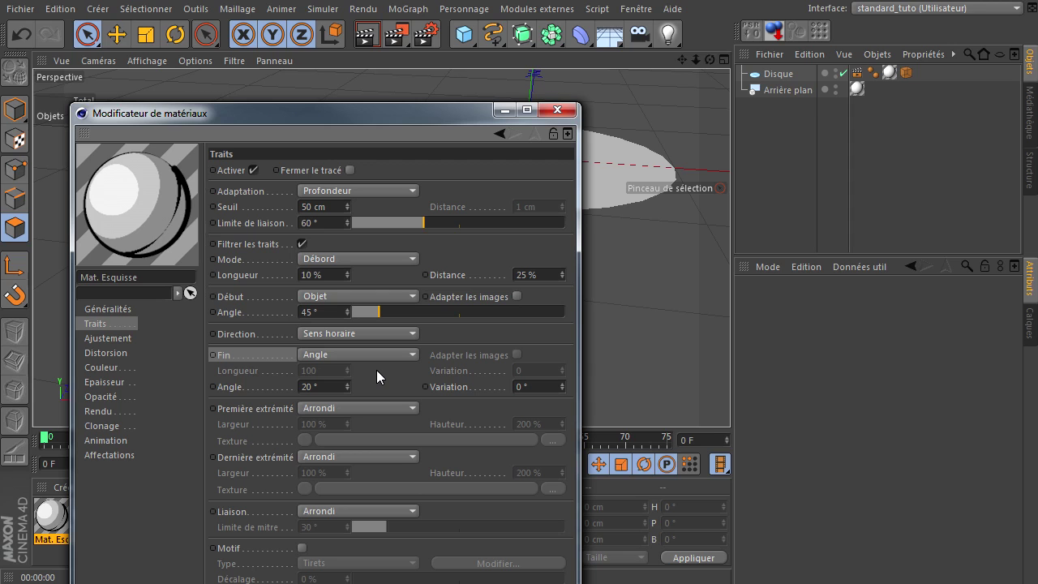
Set the strokes' Fin to Liaison and render the disc
click(377, 358)
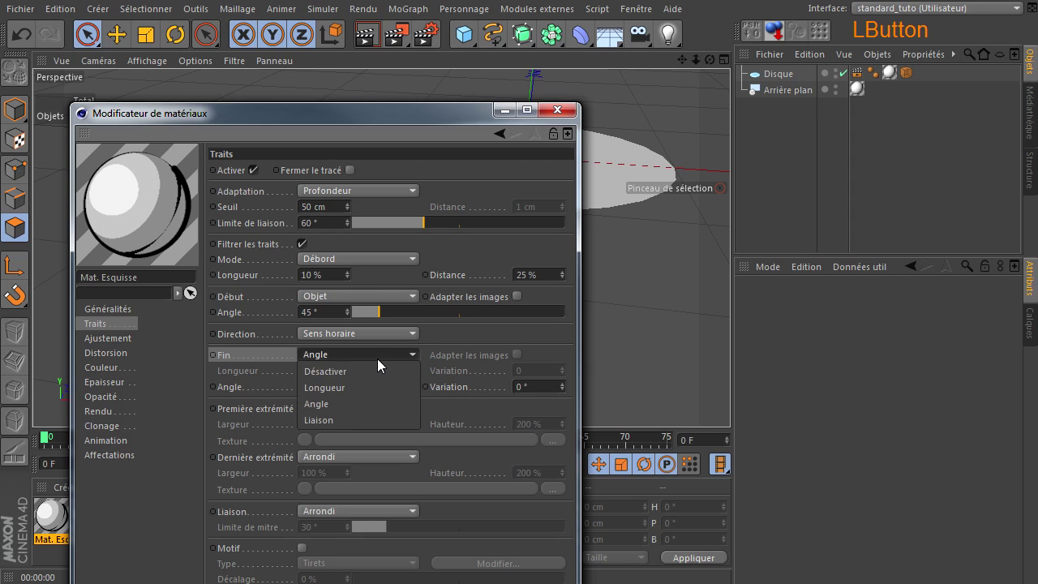
click(374, 415)
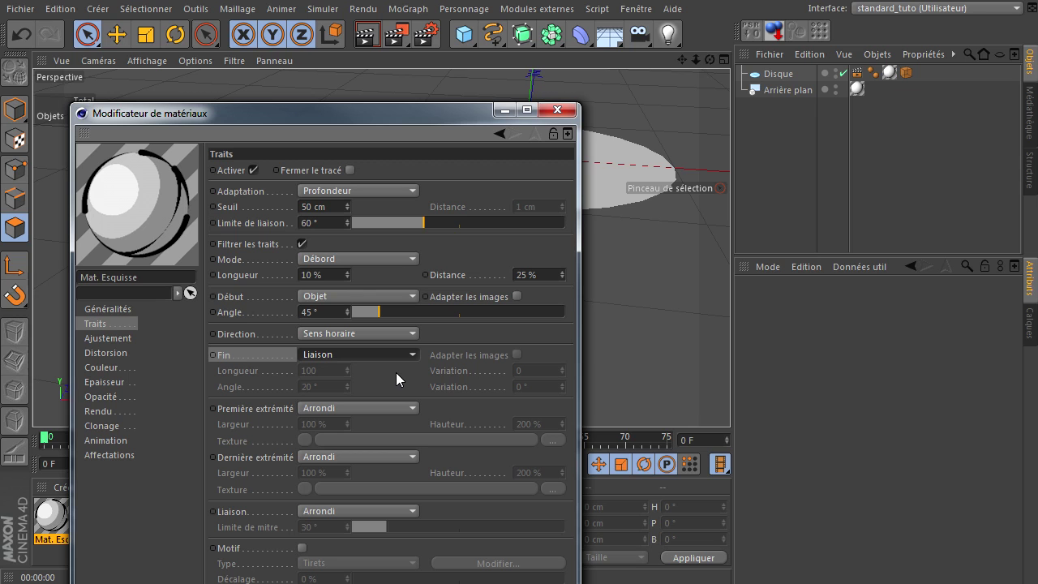
drag(262, 119, 197, 240)
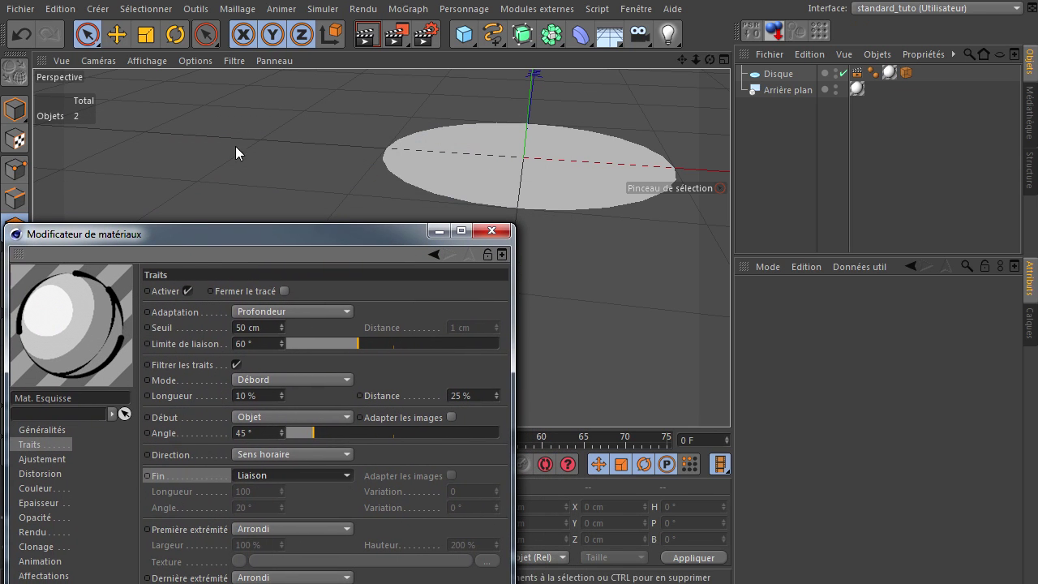
click(365, 36)
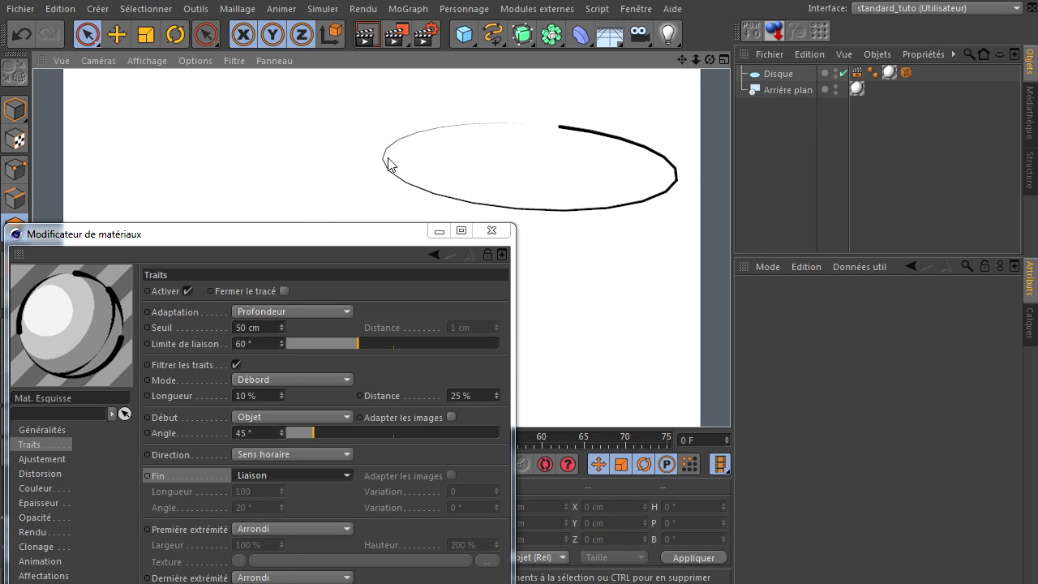
Return the strokes' Fin to Désactiver
drag(320, 234, 325, 80)
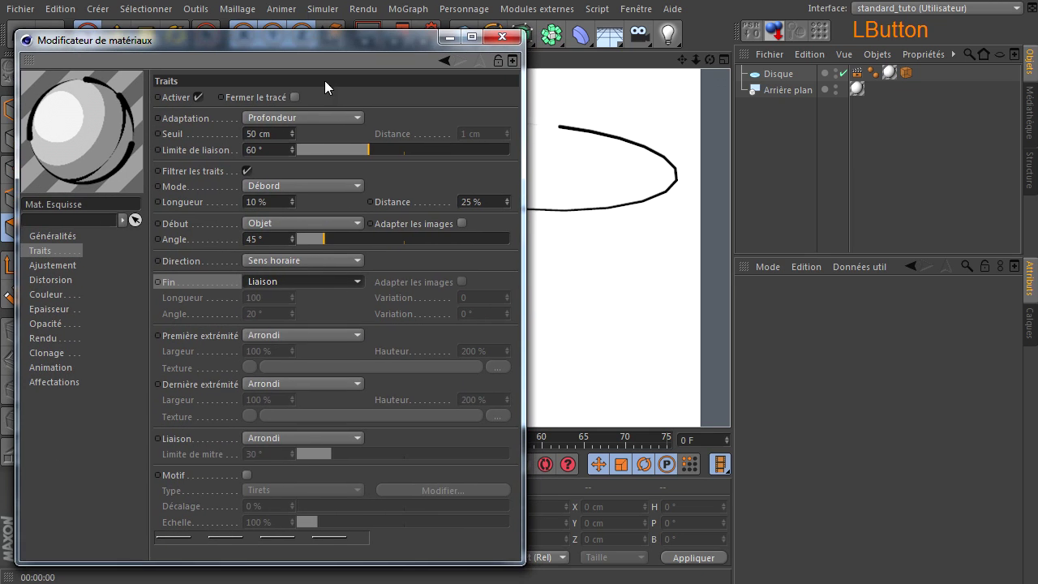
click(308, 282)
click(305, 297)
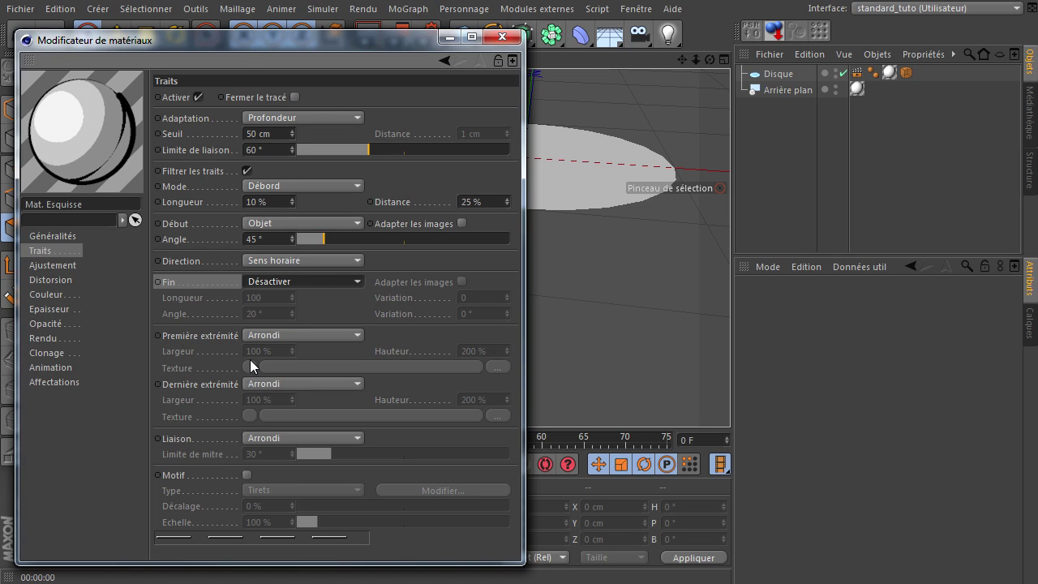
drag(244, 38, 234, 29)
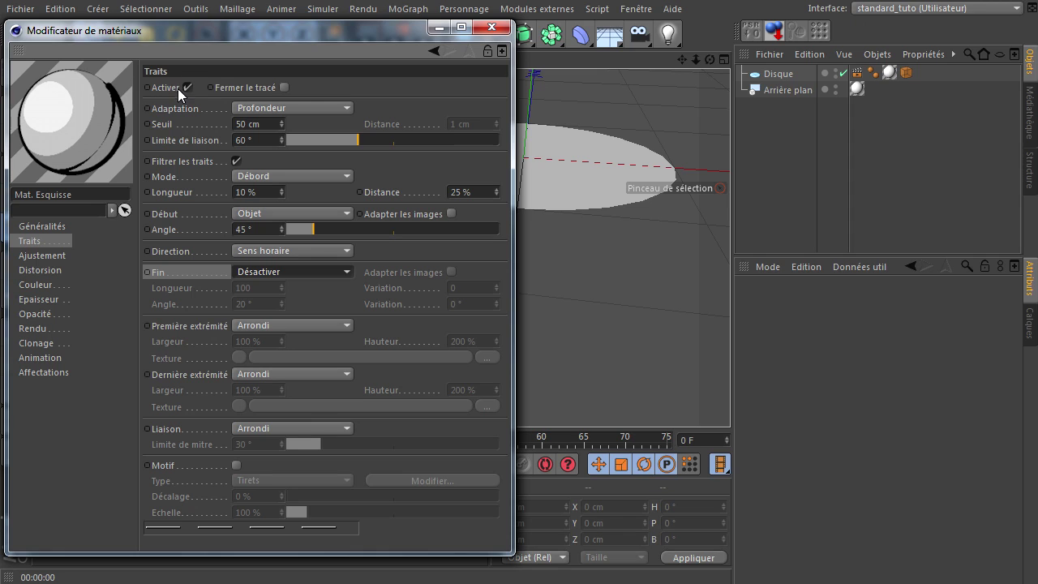
drag(308, 555, 307, 565)
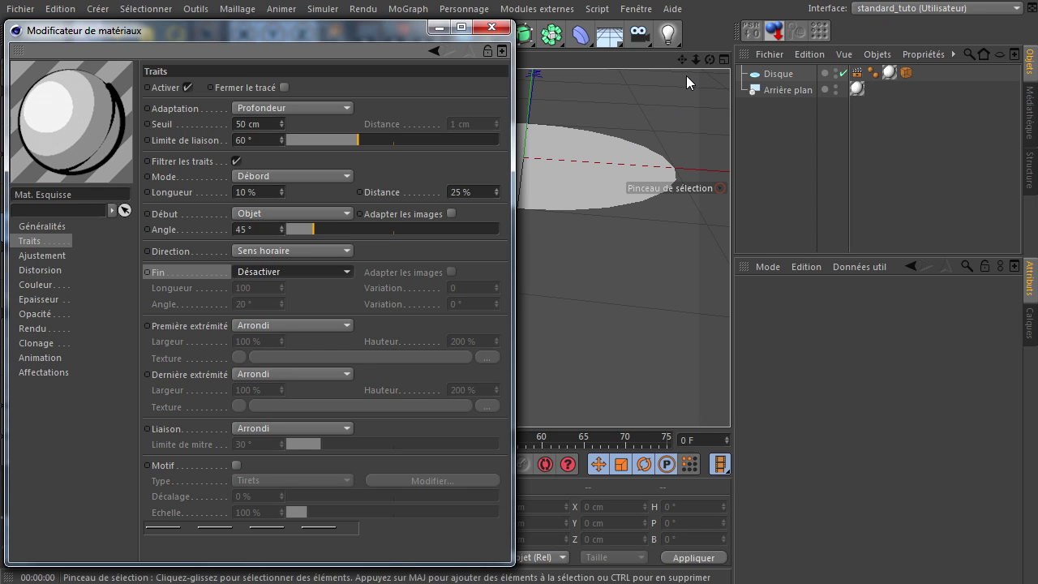
drag(684, 60, 729, 83)
drag(386, 31, 293, 31)
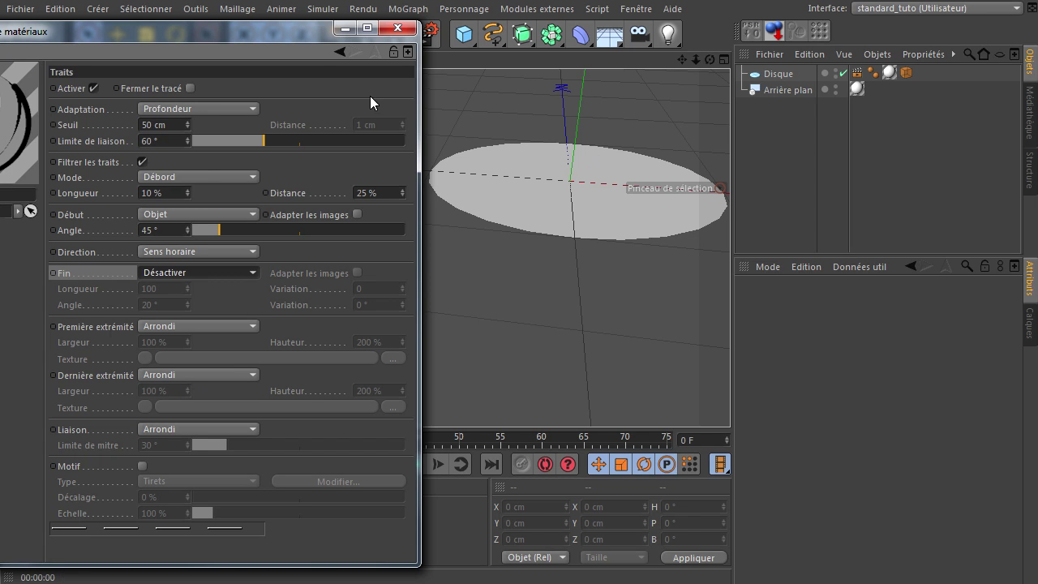
Draw an open four-point cubic spline arching over the disc in the top view
drag(281, 35, 287, 73)
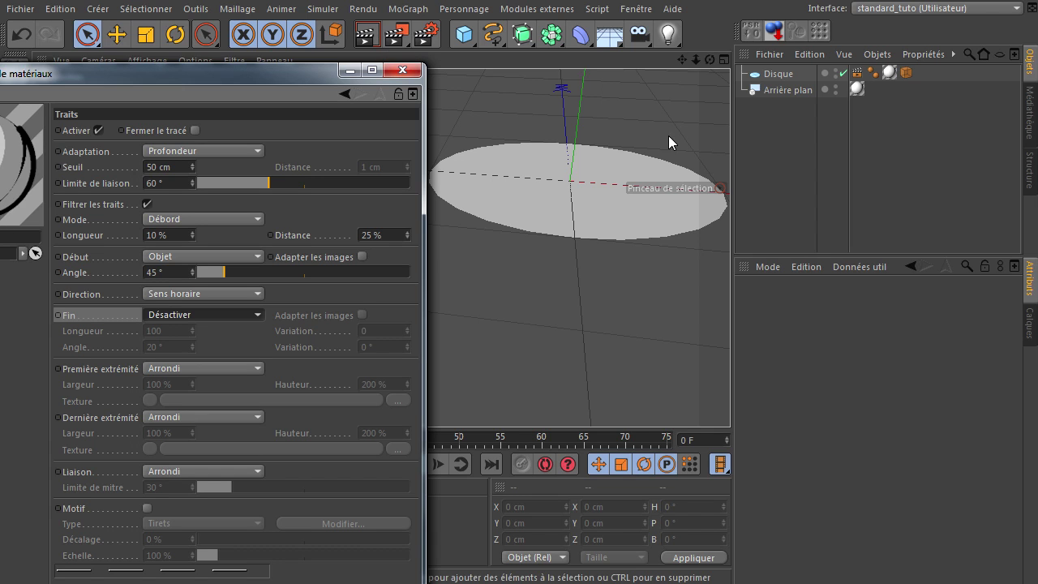
drag(491, 39, 616, 88)
middle_click(563, 181)
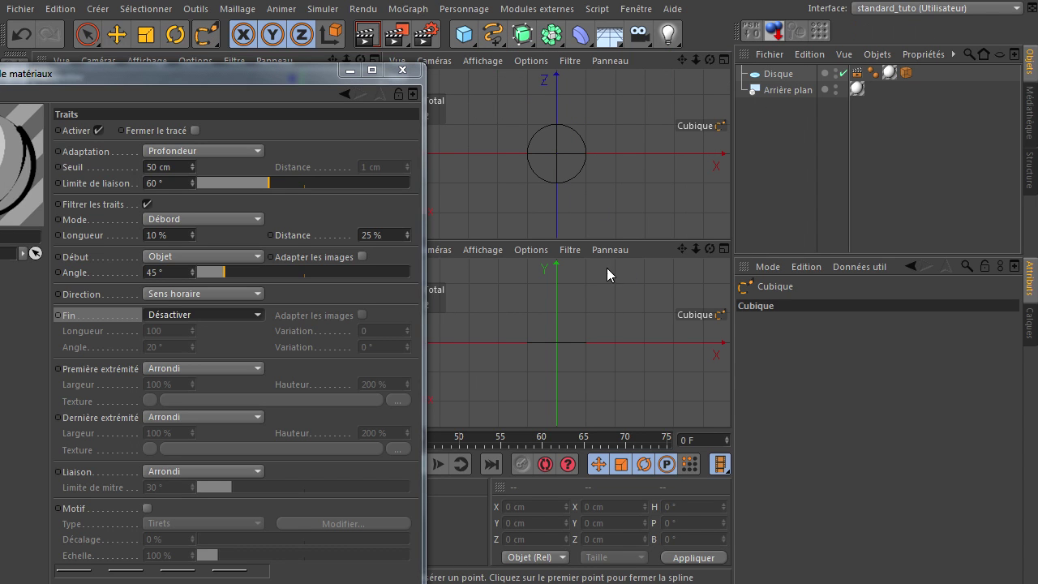
middle_click(601, 190)
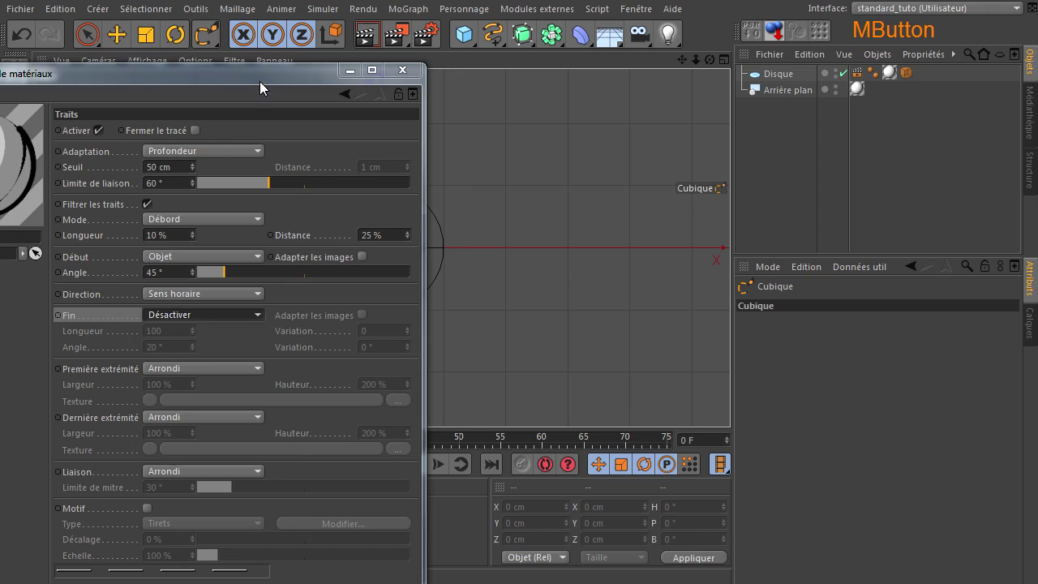
drag(259, 78, 479, 397)
click(134, 252)
click(267, 133)
click(487, 140)
click(575, 305)
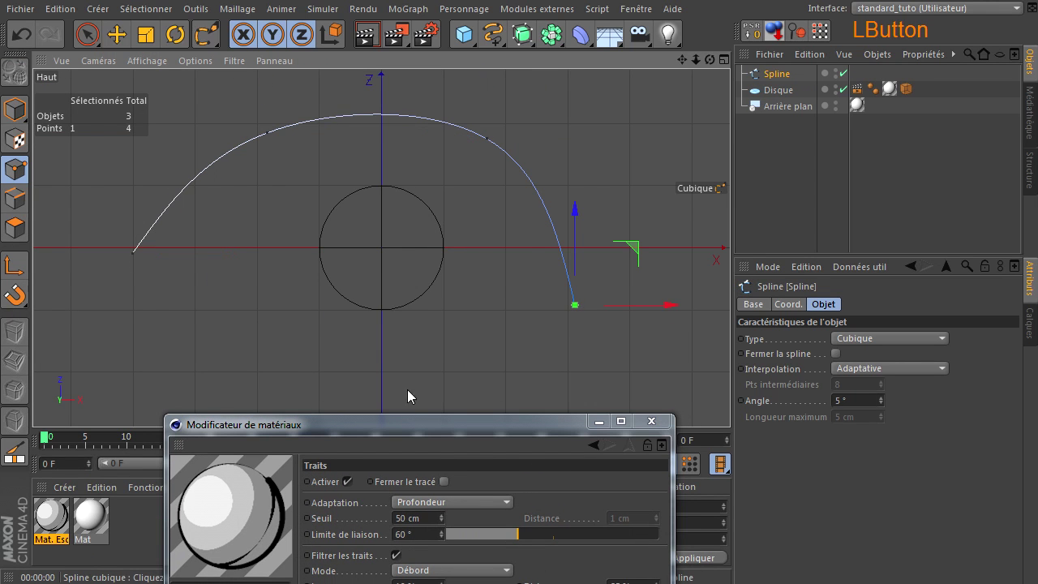
Apply the Mat. Esquisse material to the new spline and render the top view
drag(394, 429, 1035, 304)
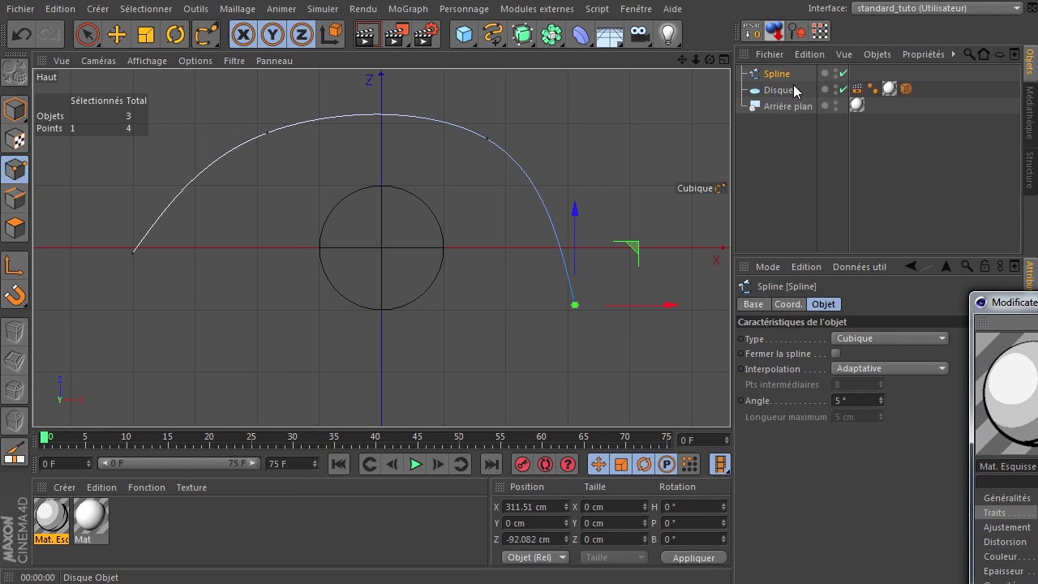
drag(50, 517, 783, 78)
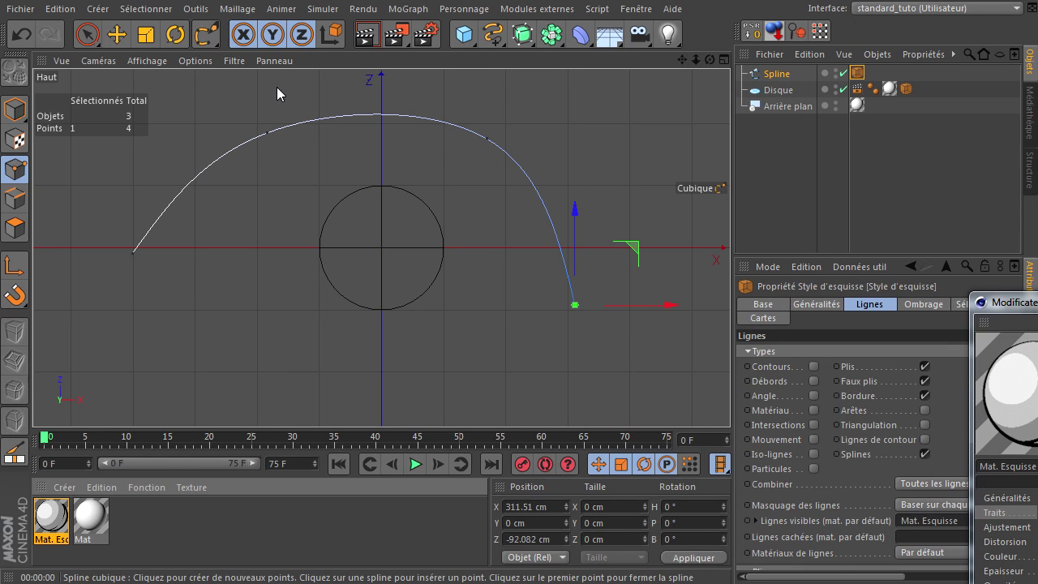
click(367, 35)
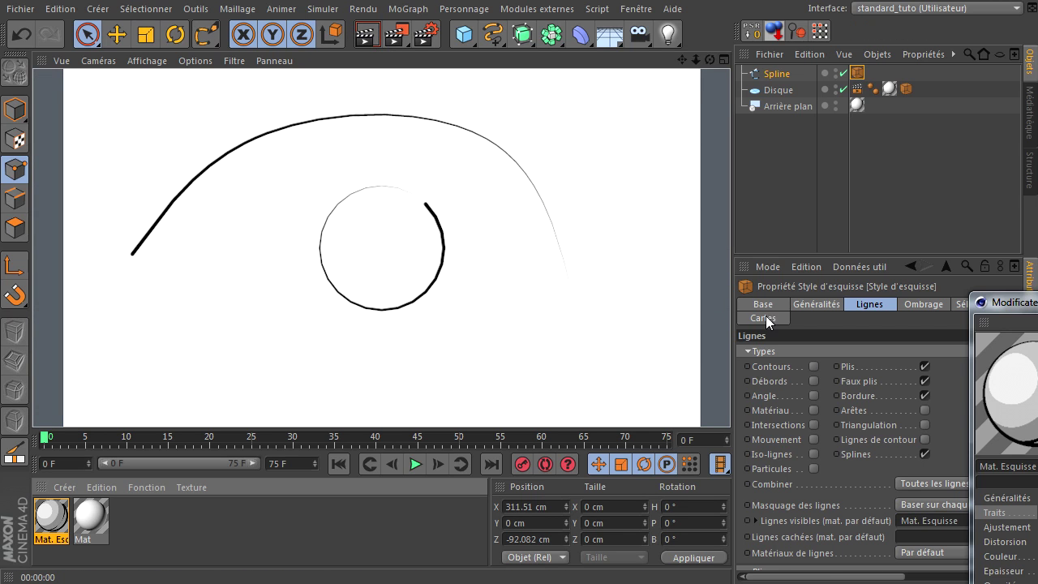
Delete the disc and render the spline with the Longueur du trait thickness modifier of Mat. Esquisse disabled
click(769, 90)
key(Delete)
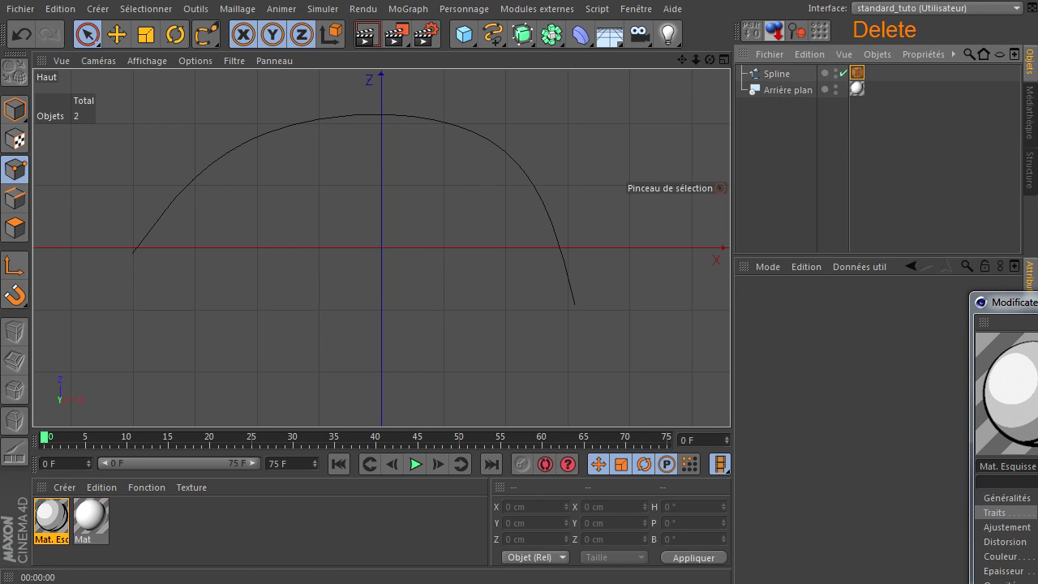
drag(998, 301, 259, 71)
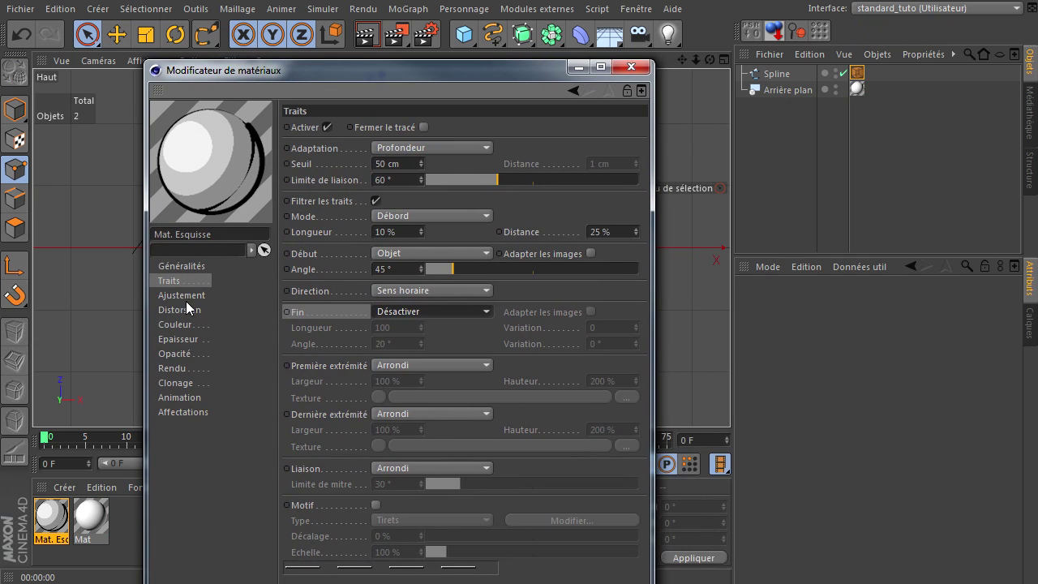
click(175, 339)
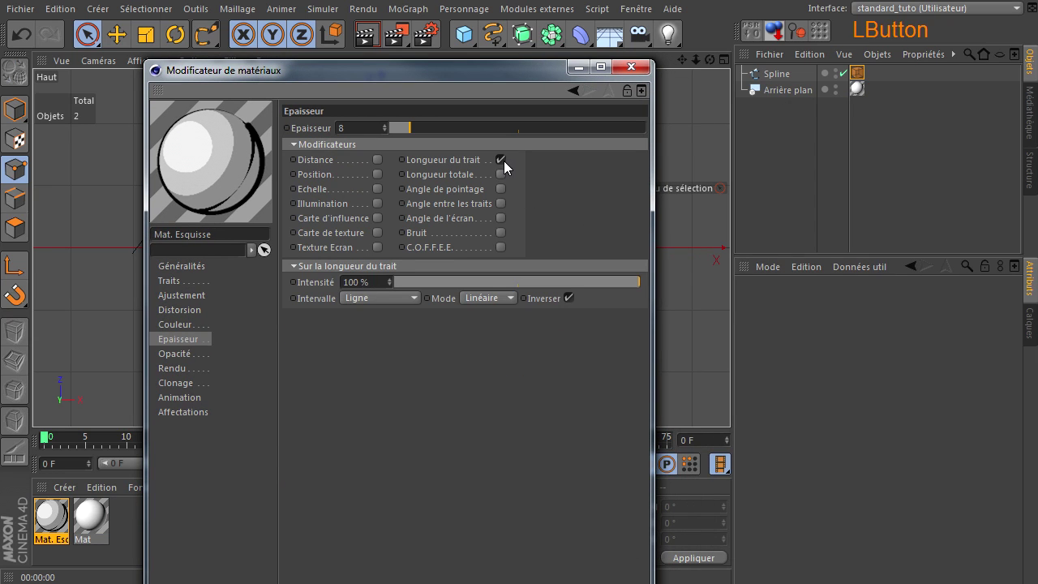
click(501, 160)
drag(374, 81, 769, 306)
click(369, 38)
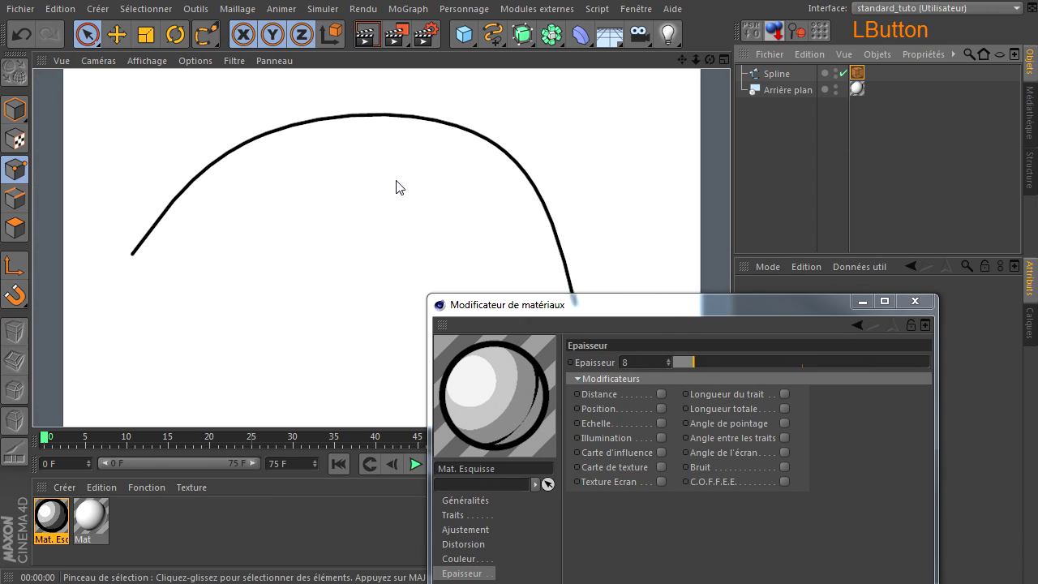
Set the Epaisseur of Mat. Esquisse to 10 and render the whole spline in the top view
click(357, 202)
drag(580, 302, 191, 87)
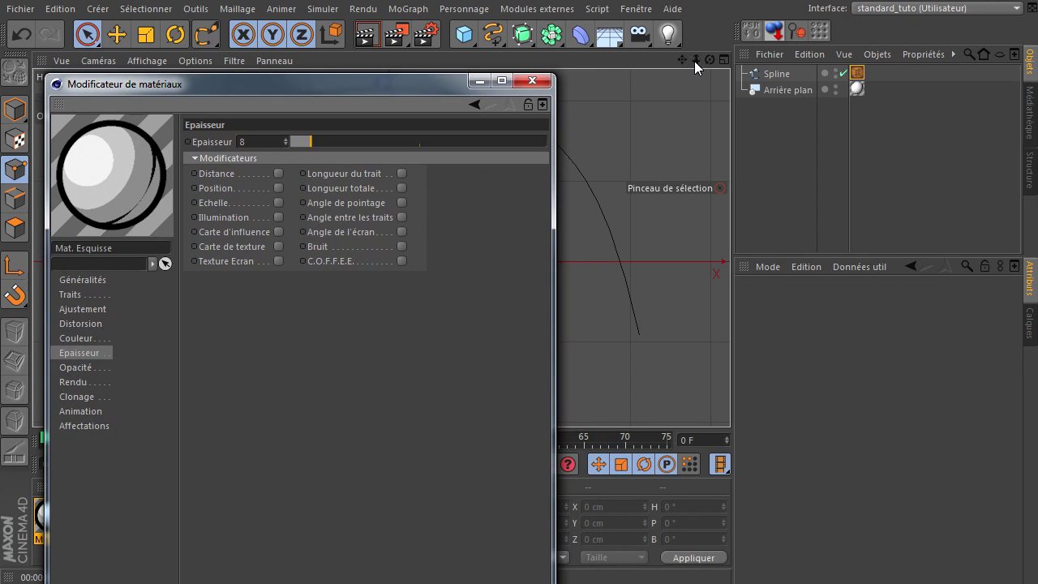
drag(695, 61, 730, 397)
click(247, 142)
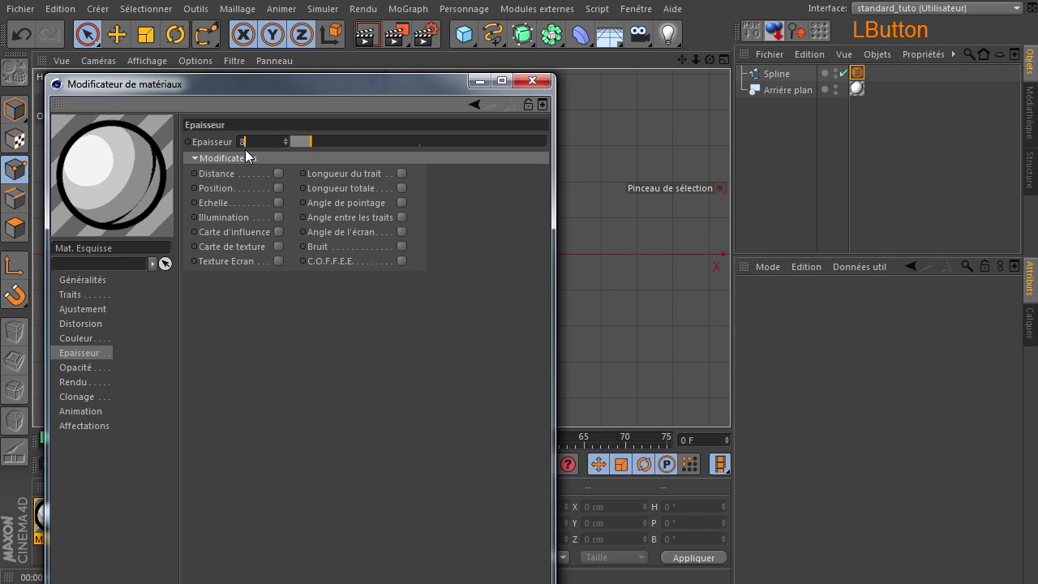
key(Return)
drag(340, 95, 948, 142)
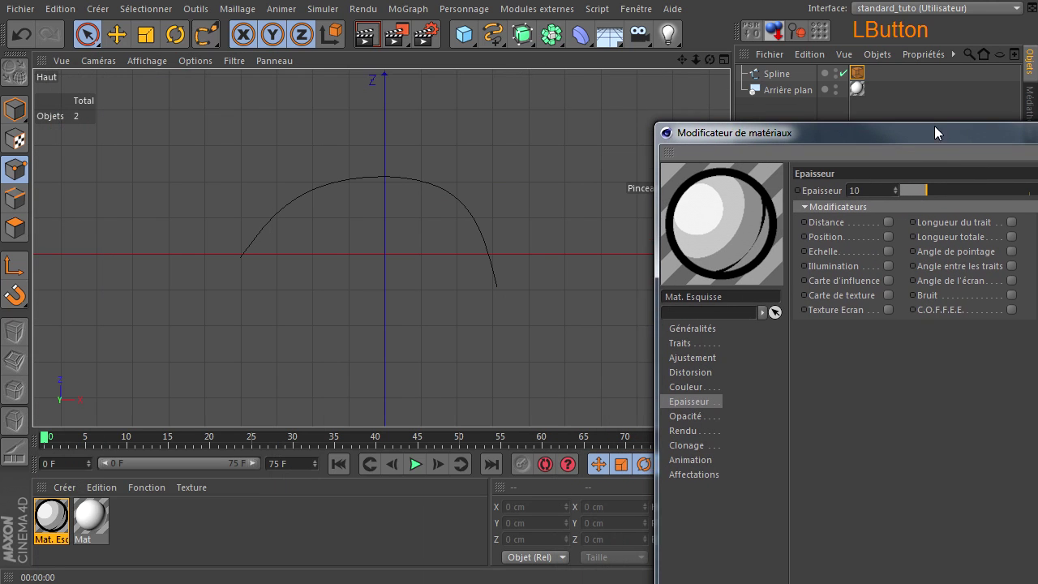
drag(681, 58, 730, 388)
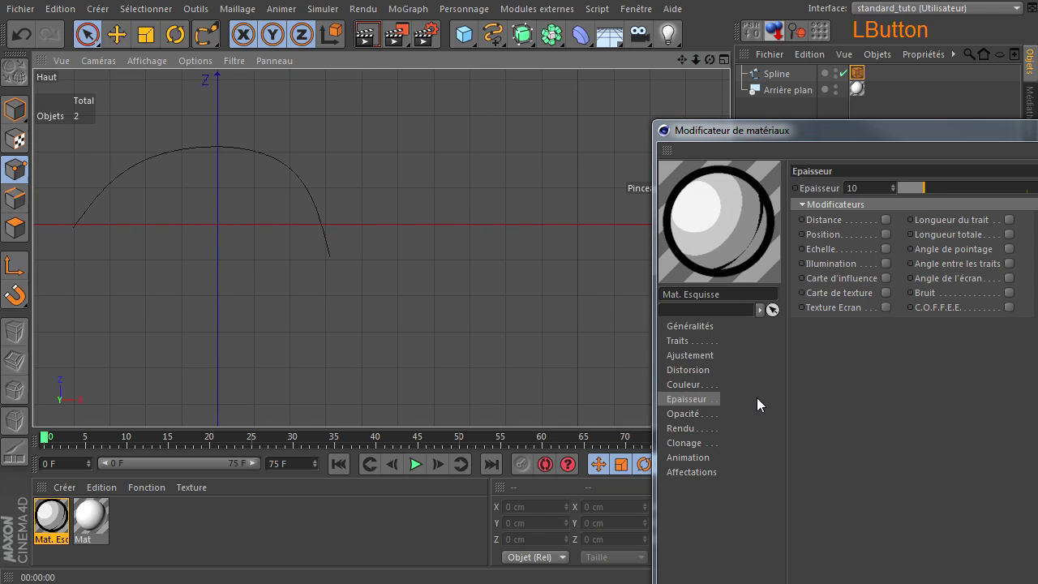
drag(696, 59, 733, 379)
drag(799, 131, 158, 46)
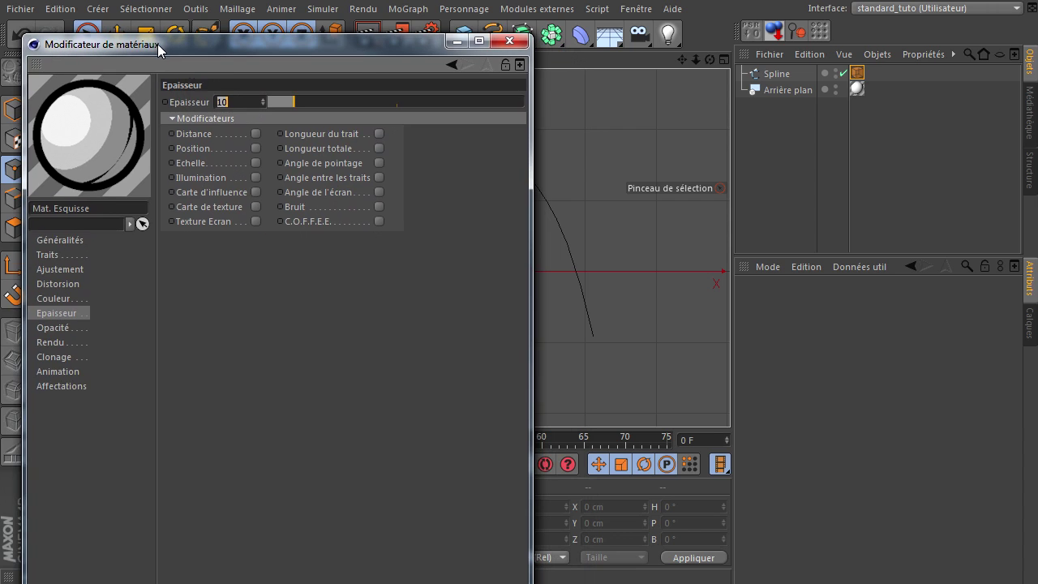
mouse_move(292, 40)
mouse_down()
mouse_move(329, 128)
mouse_move(380, 351)
mouse_up()
click(367, 34)
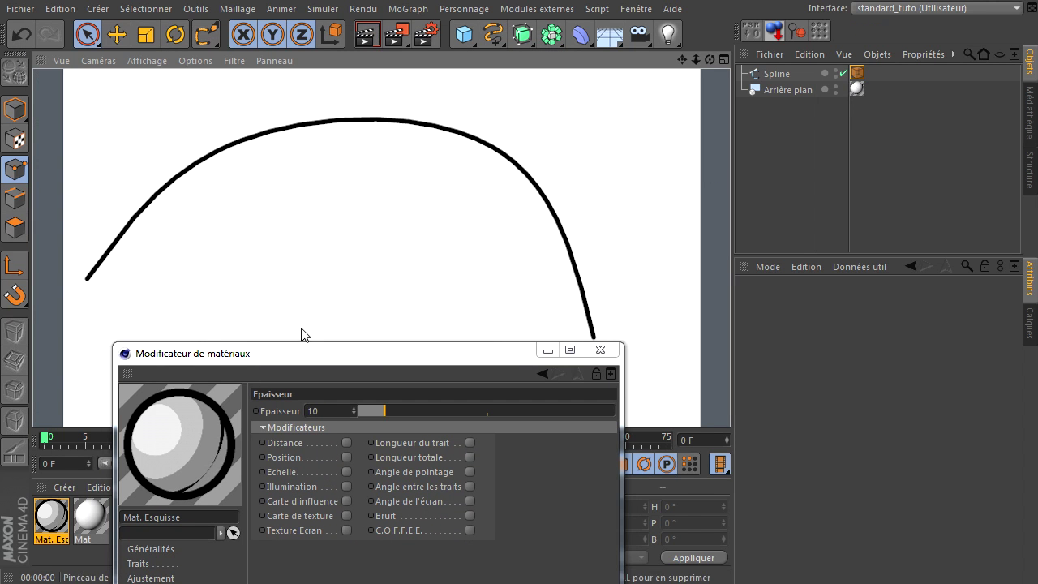
Show the line settings of the spline's Style d'esquisse tag and render the spline again to examine its ends
click(299, 361)
drag(299, 361, 280, 453)
click(857, 72)
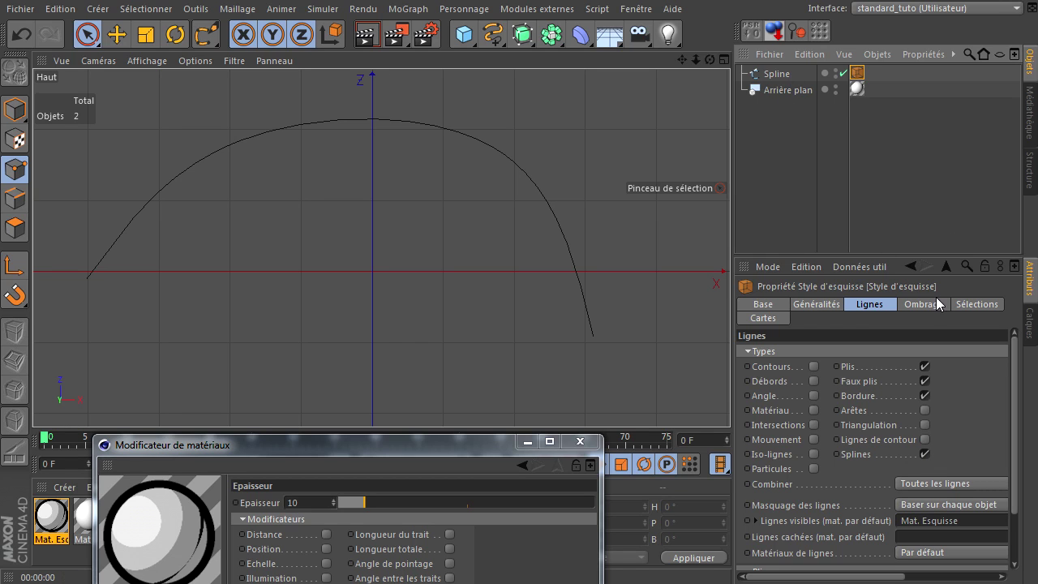
click(367, 34)
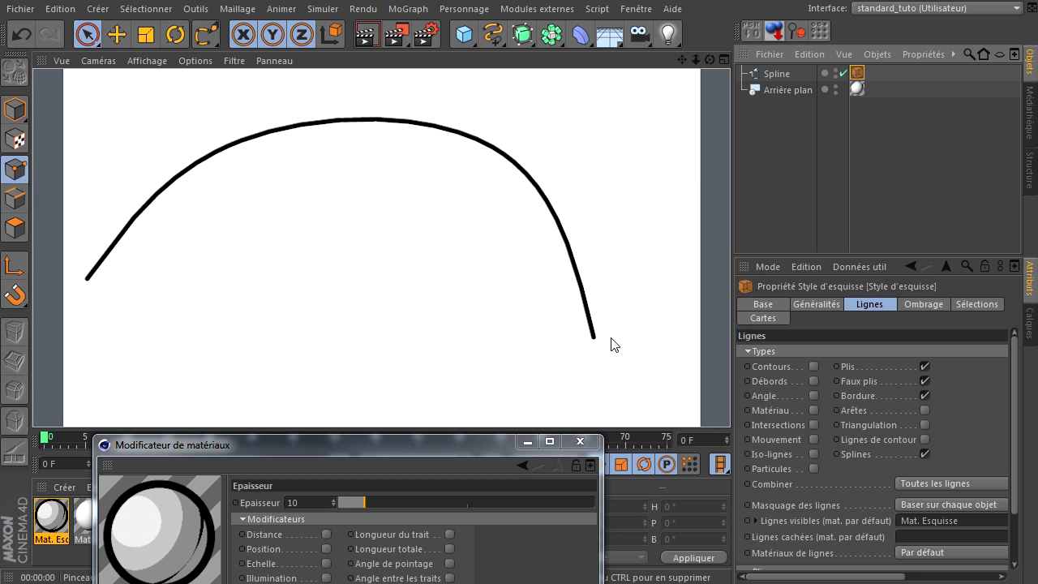
Set the Epaisseur of Mat. Esquisse to 50 and render a closer view of the spline's last end
click(584, 343)
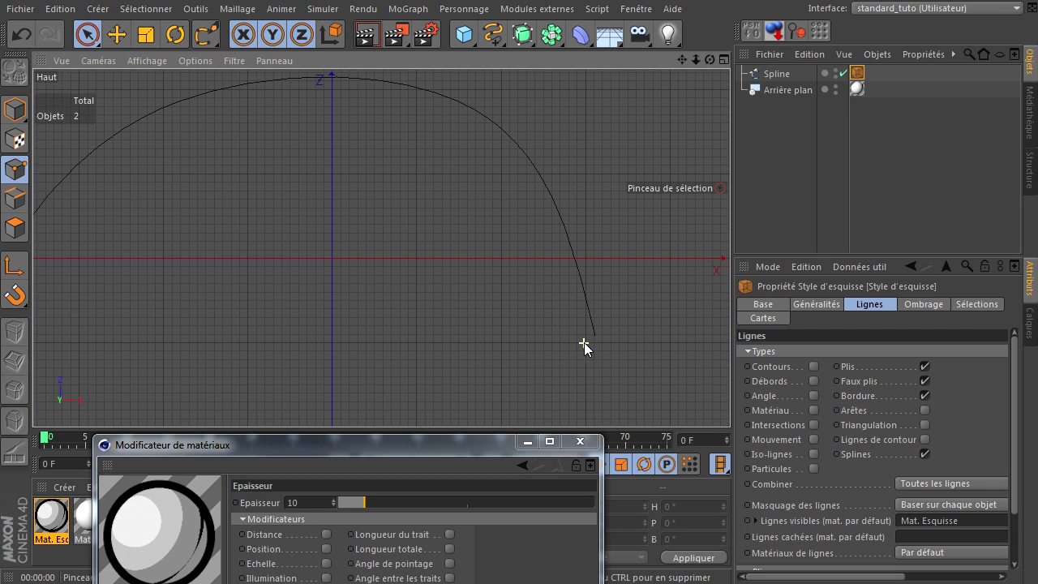
click(296, 503)
drag(306, 449, 289, 202)
text(50)
click(303, 397)
drag(387, 202, 449, 405)
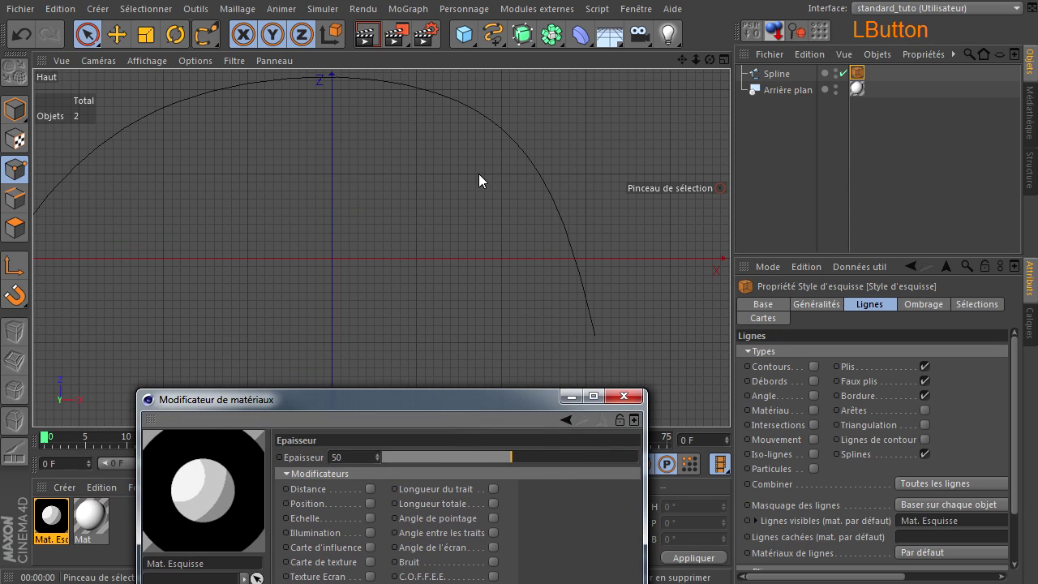
click(371, 40)
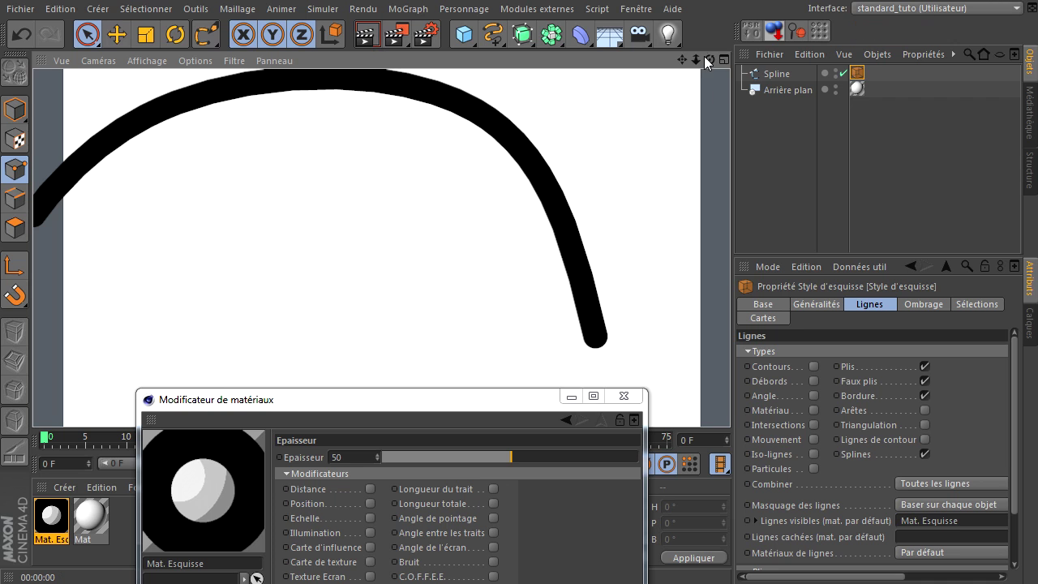
Render the spline's first end to examine the shape of its cap
drag(682, 61, 730, 397)
drag(432, 400, 309, 28)
drag(684, 61, 666, 78)
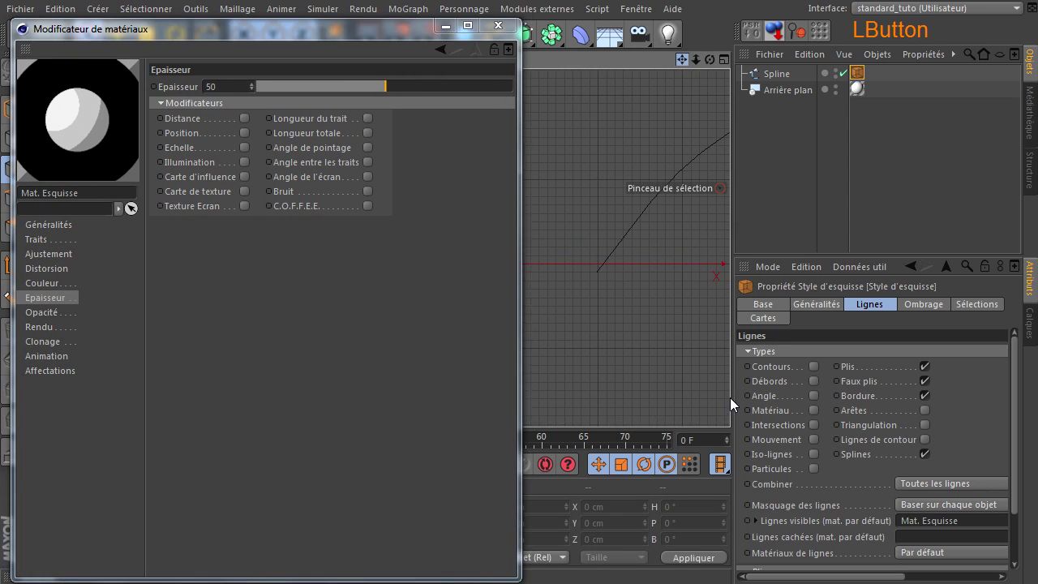
drag(325, 30, 315, 62)
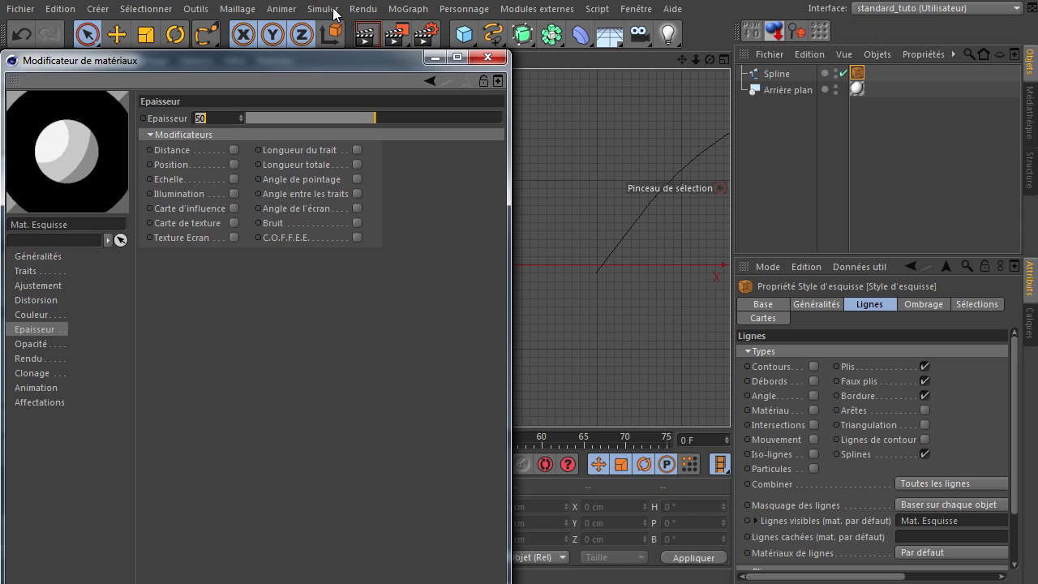
click(365, 34)
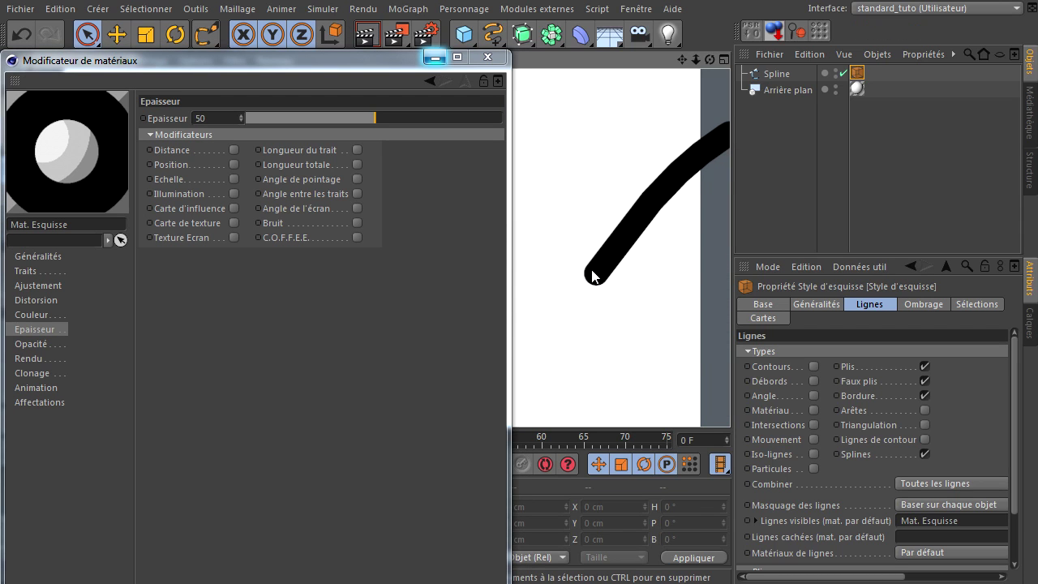
Set the strokes' Première extrémité to Plan and render both ends of the spline to compare their caps
click(24, 273)
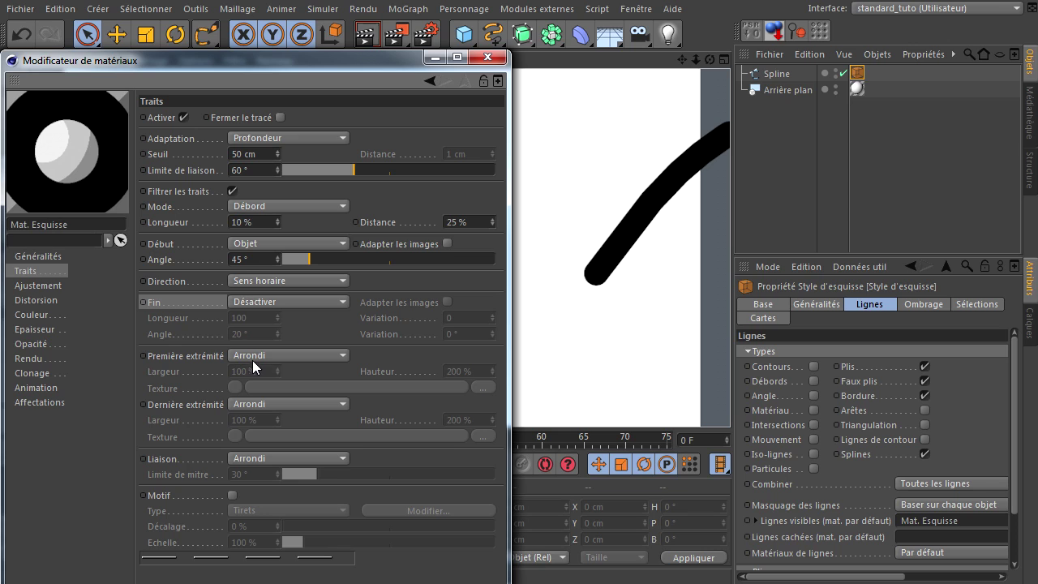
drag(260, 61, 256, 45)
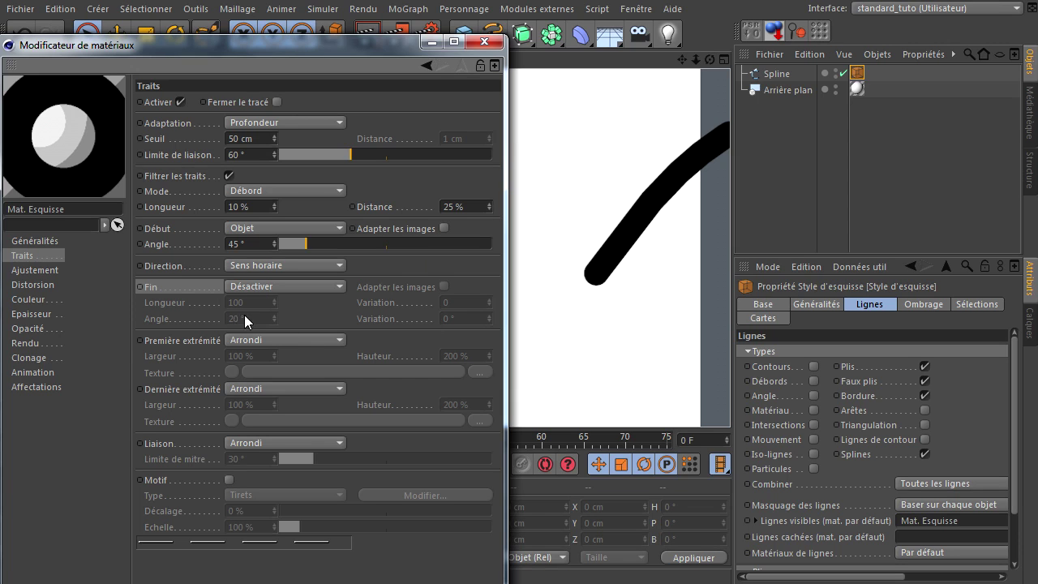
click(248, 345)
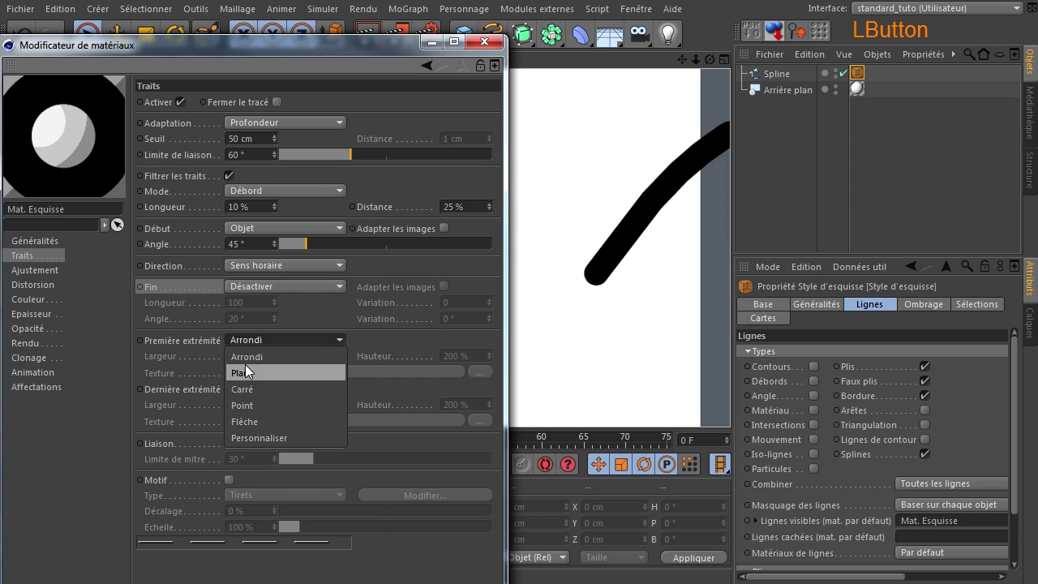
click(244, 372)
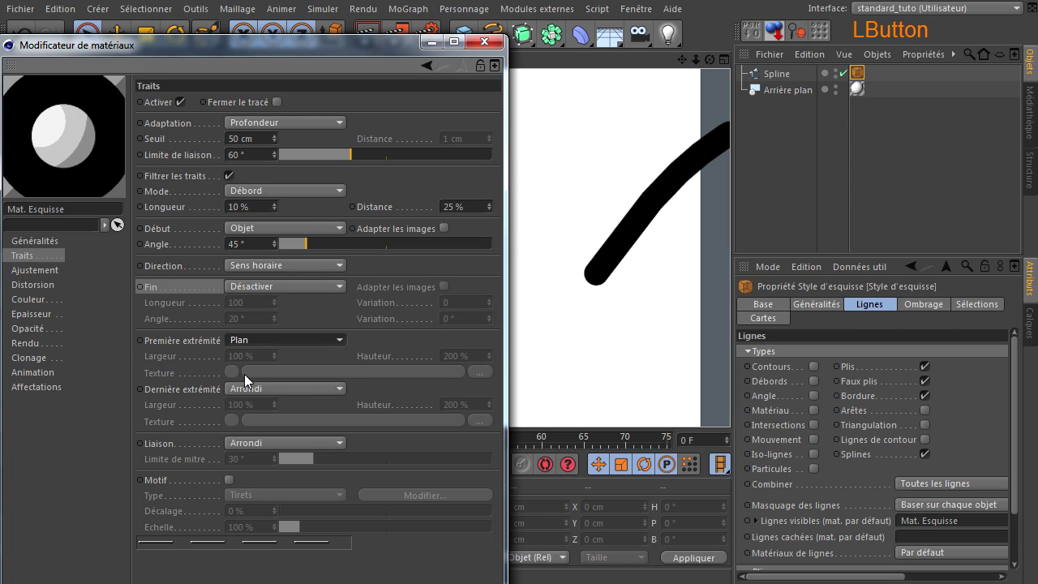
click(365, 35)
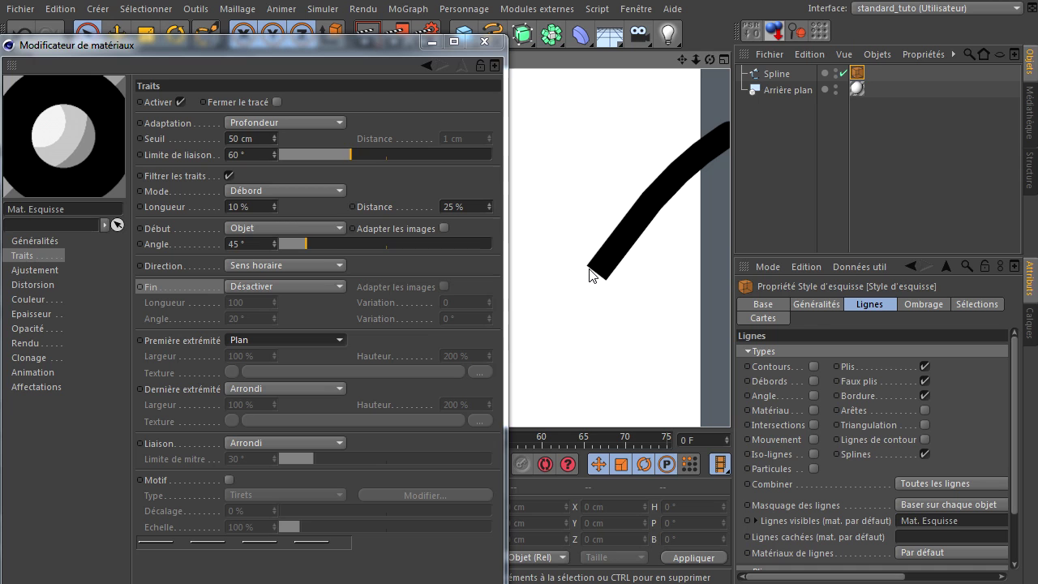
drag(682, 59, 686, 383)
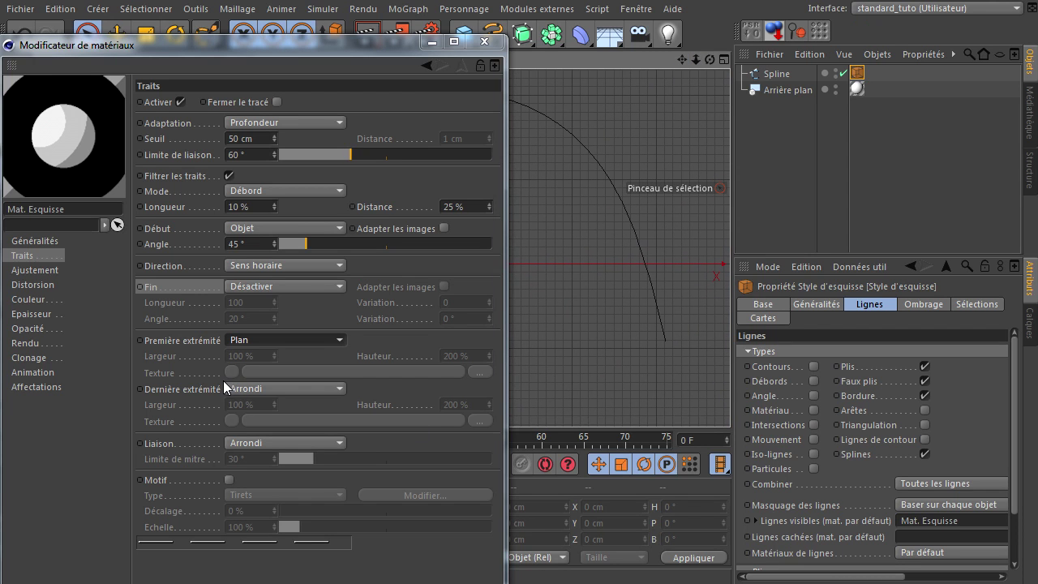
click(365, 32)
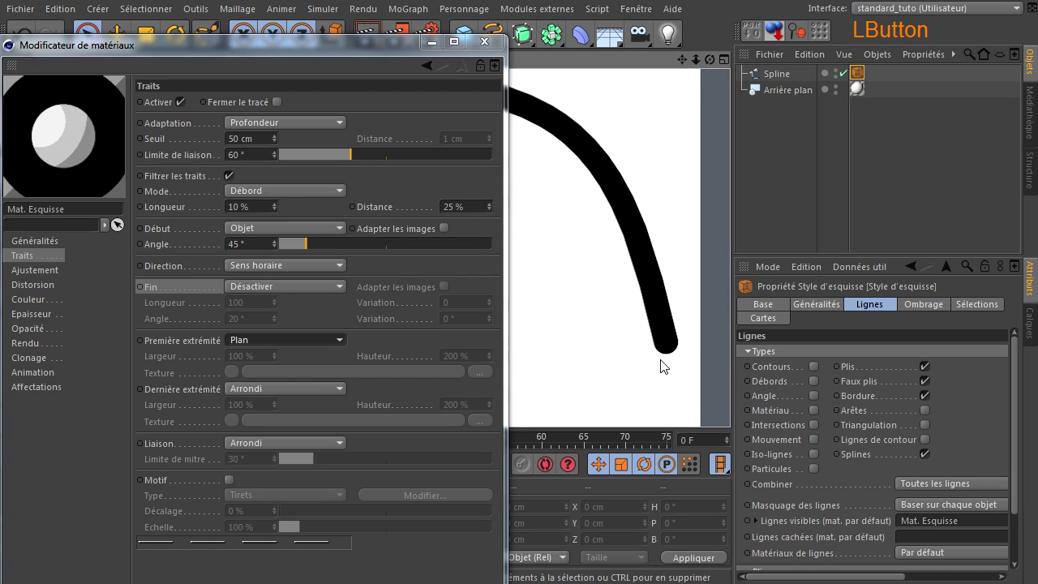
Set the strokes' Dernière extrémité to Plan and render both ends of the spline
click(250, 388)
click(247, 421)
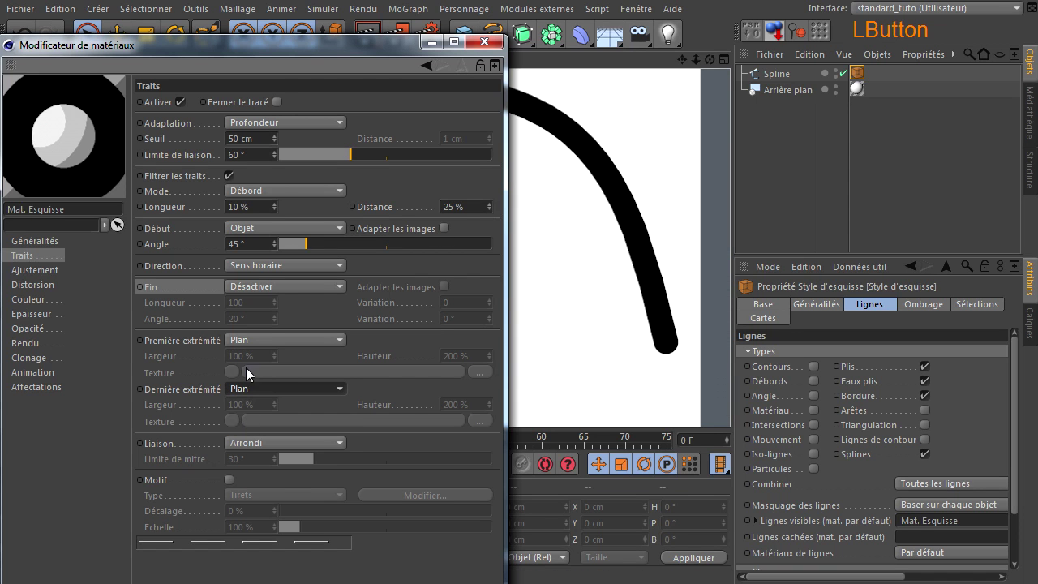
click(367, 31)
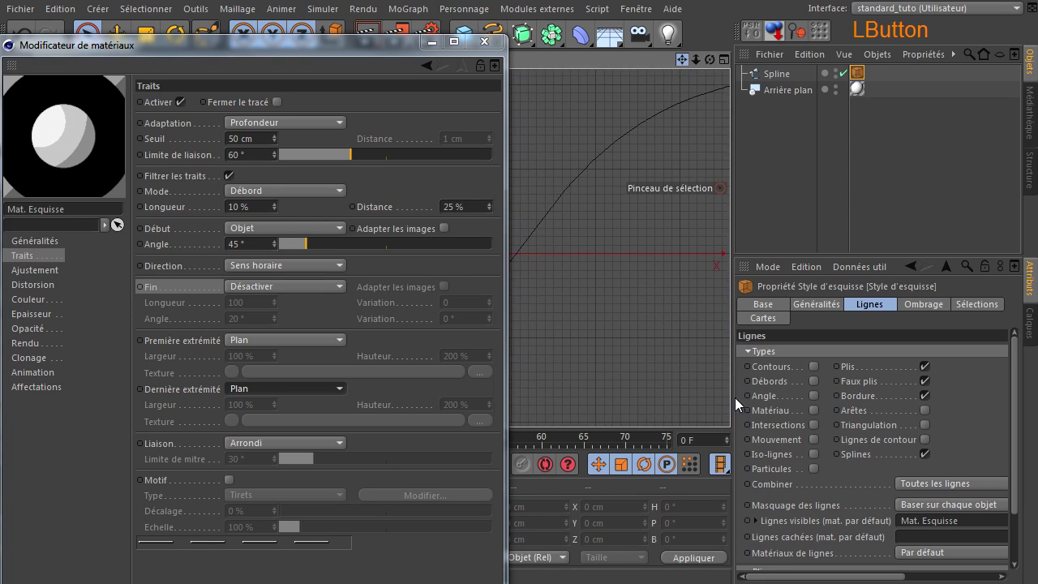
click(366, 32)
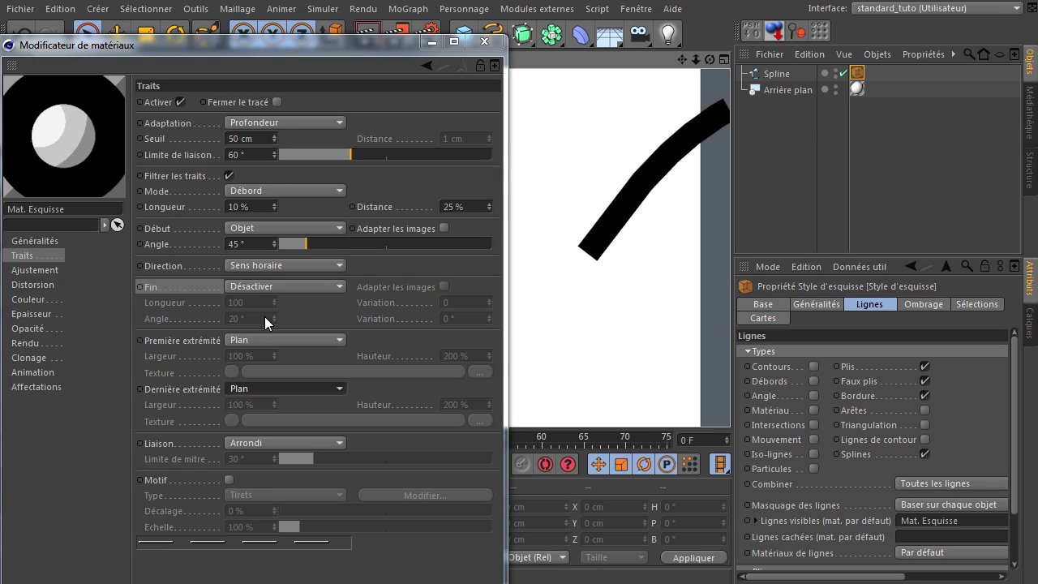
Set the Première extrémité to Carré and render the spline's first end to examine the square cap
click(261, 339)
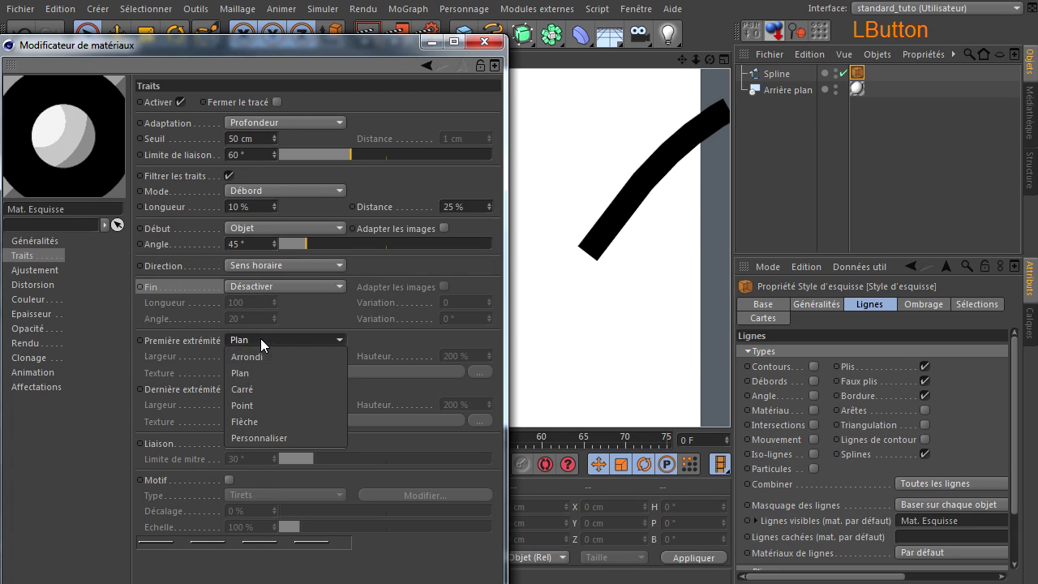
click(249, 389)
click(367, 31)
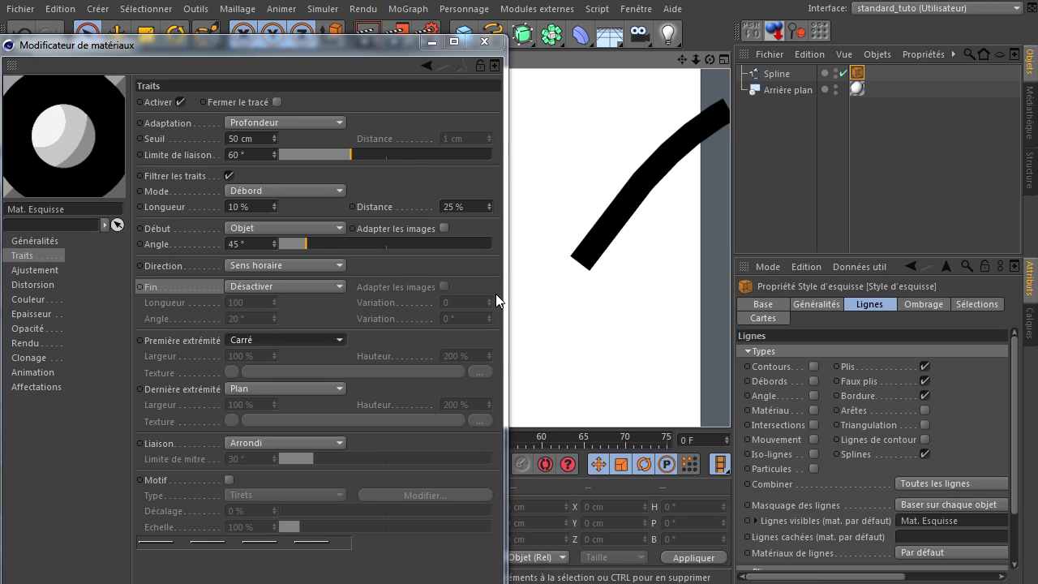
click(253, 288)
click(253, 288)
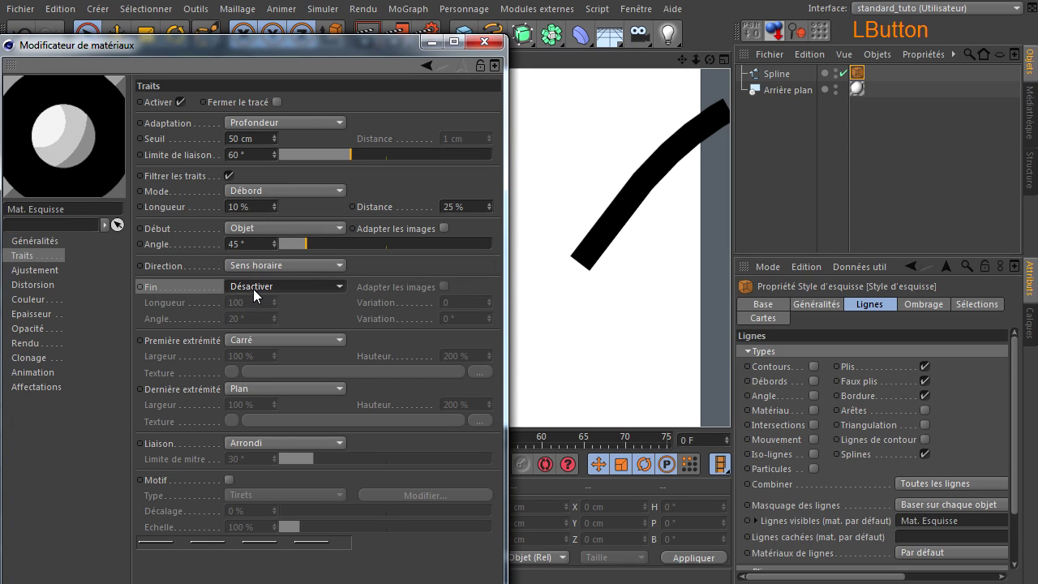
Set the Première extrémité to Point and render the spline's first end to examine its tip
click(292, 340)
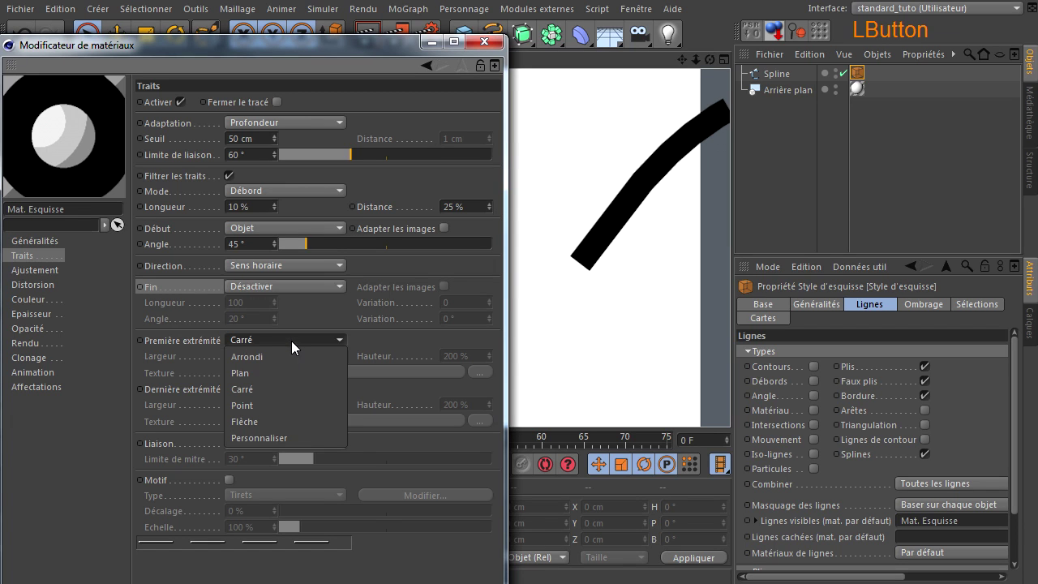
click(276, 403)
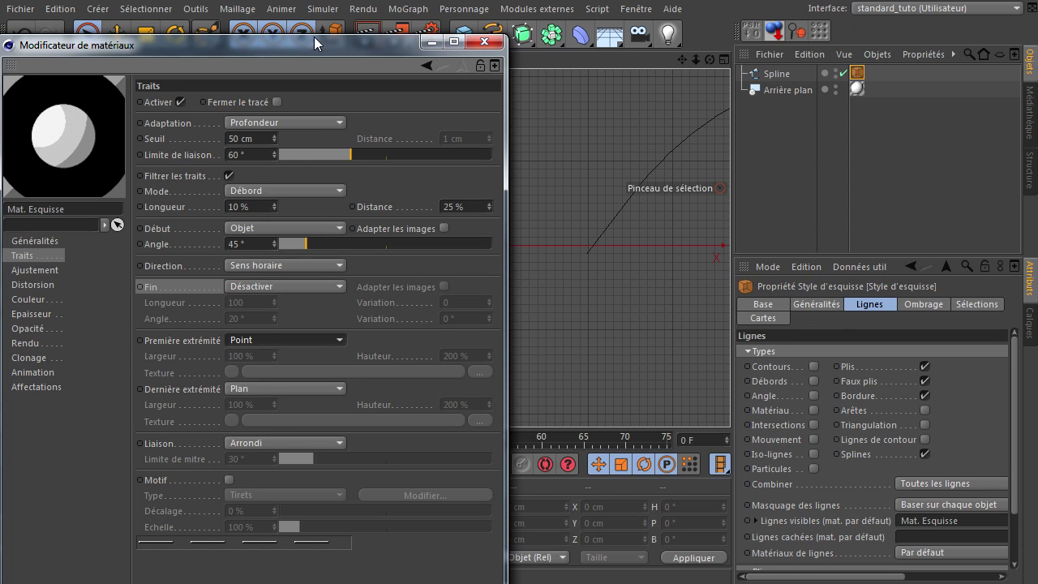
click(369, 32)
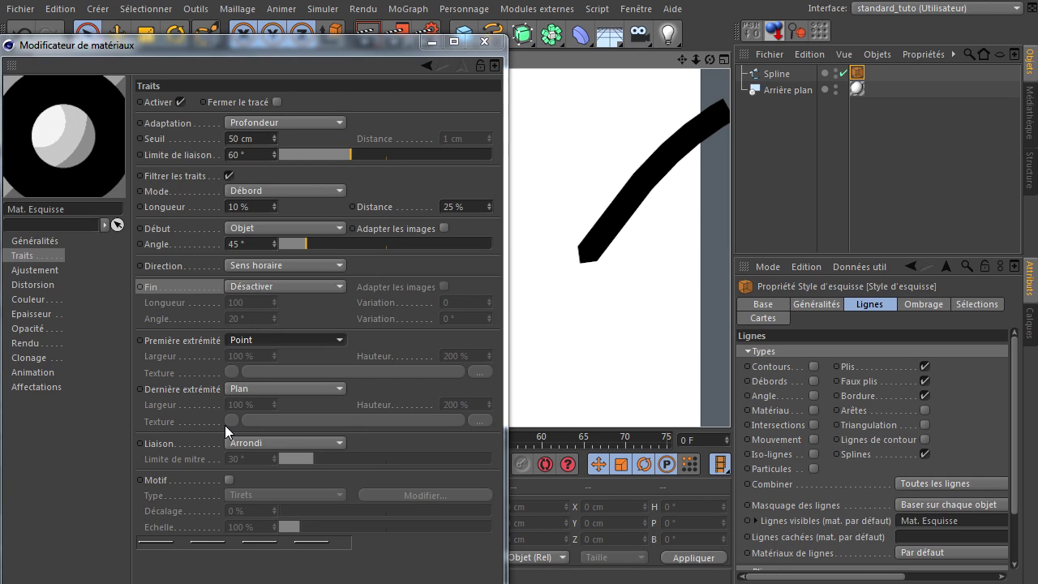
click(255, 387)
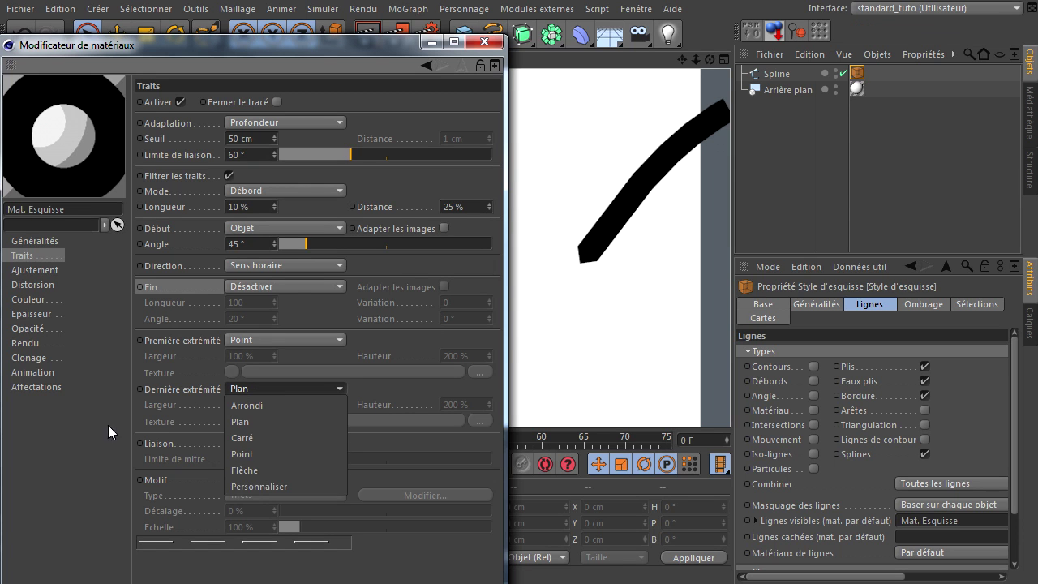
Set the Première extrémité to Flèche and render the spline's first end as an arrowhead
click(294, 342)
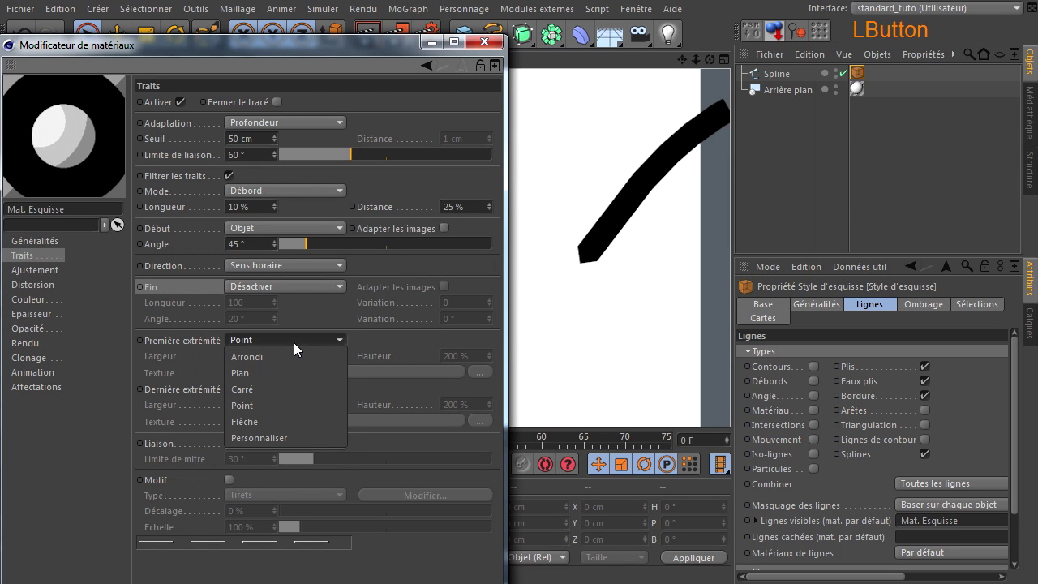
click(271, 421)
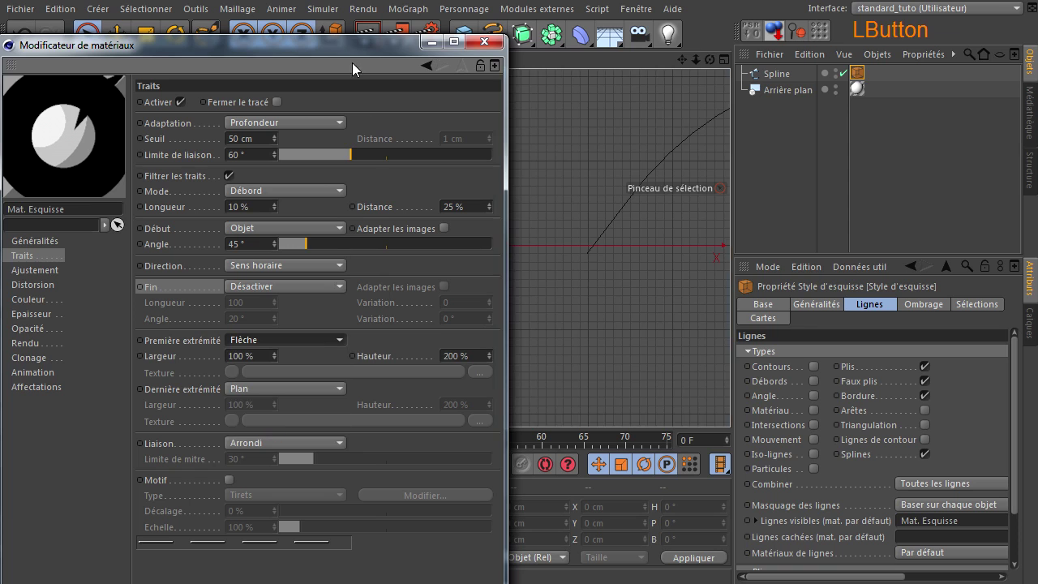
click(366, 32)
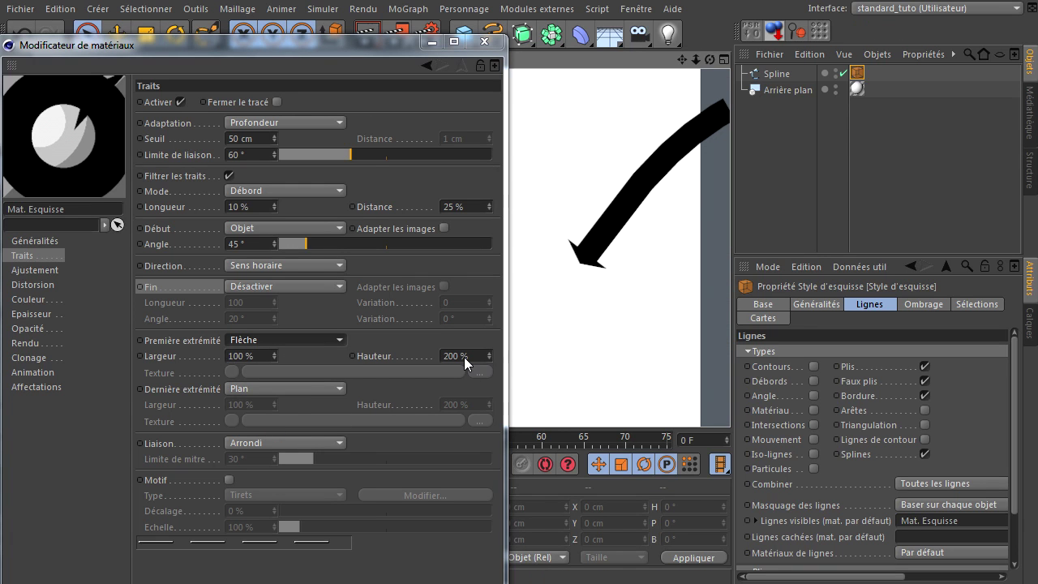
Set the Première extrémité to Personnaliser, without a texture, and render the spline's first end
click(275, 340)
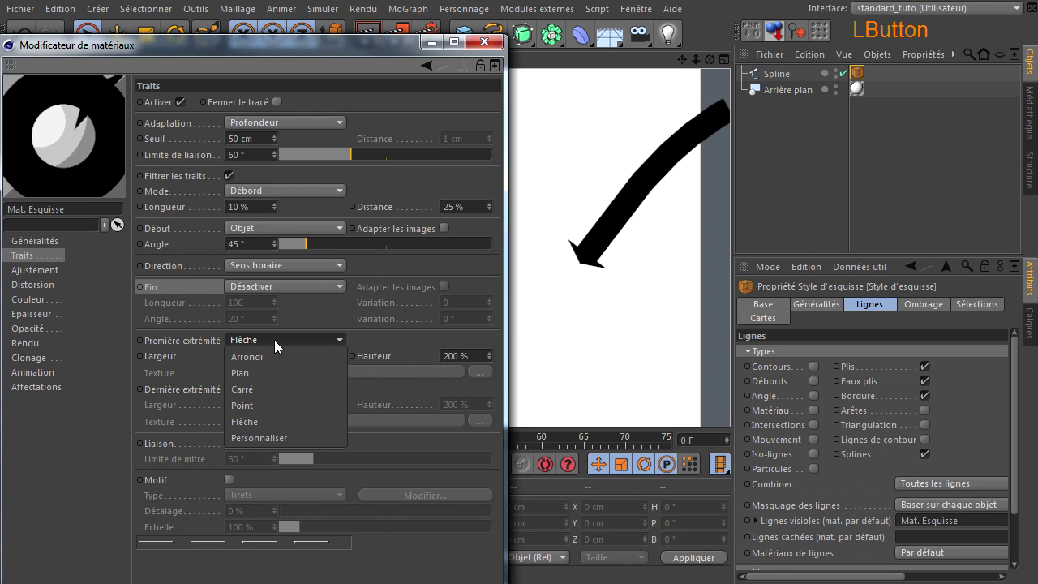
click(263, 439)
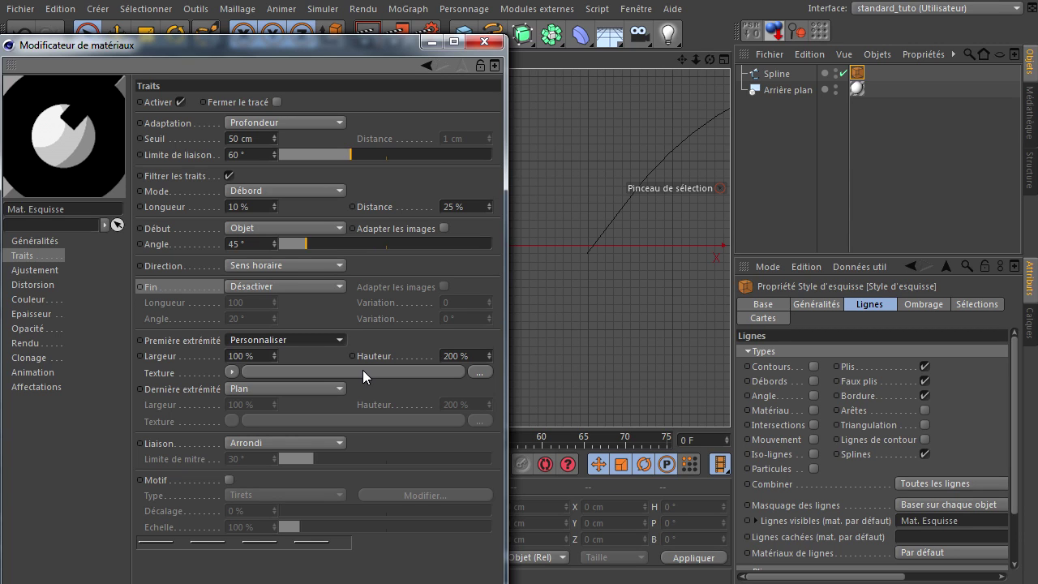
click(373, 35)
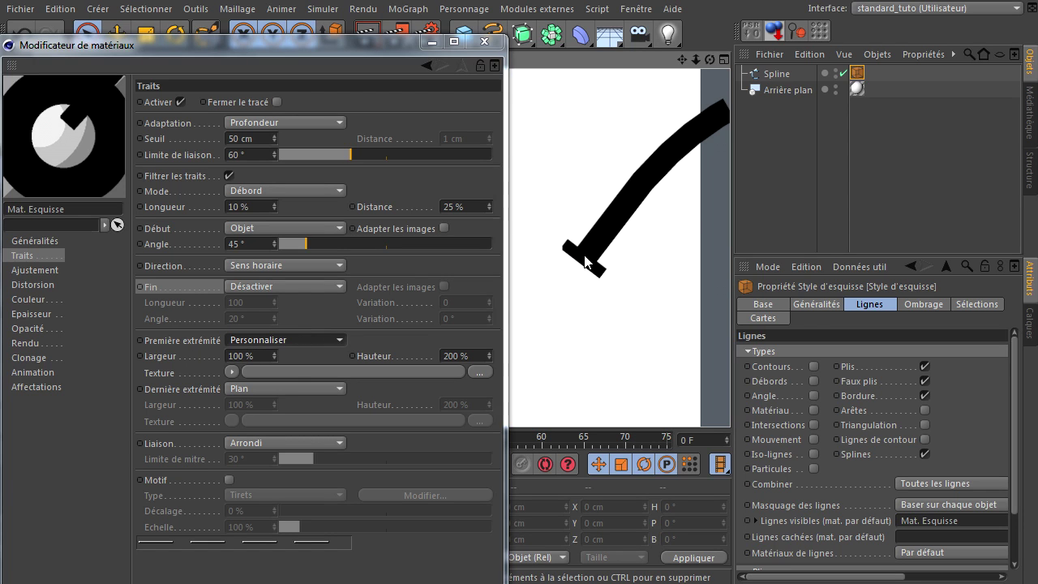
Set both the Première extrémité and the Dernière extrémité to Arrondi
click(308, 344)
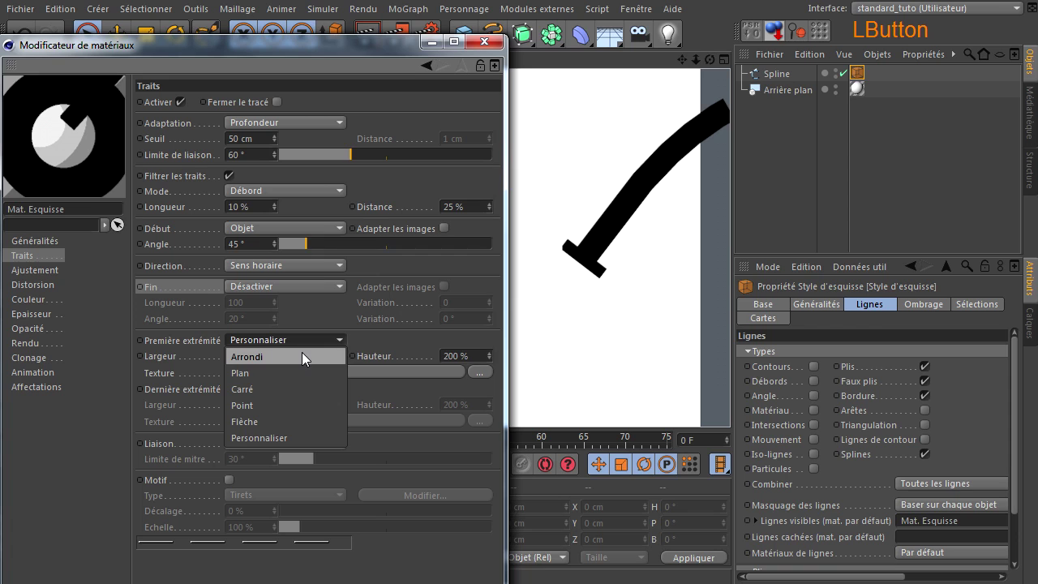
click(302, 357)
click(275, 388)
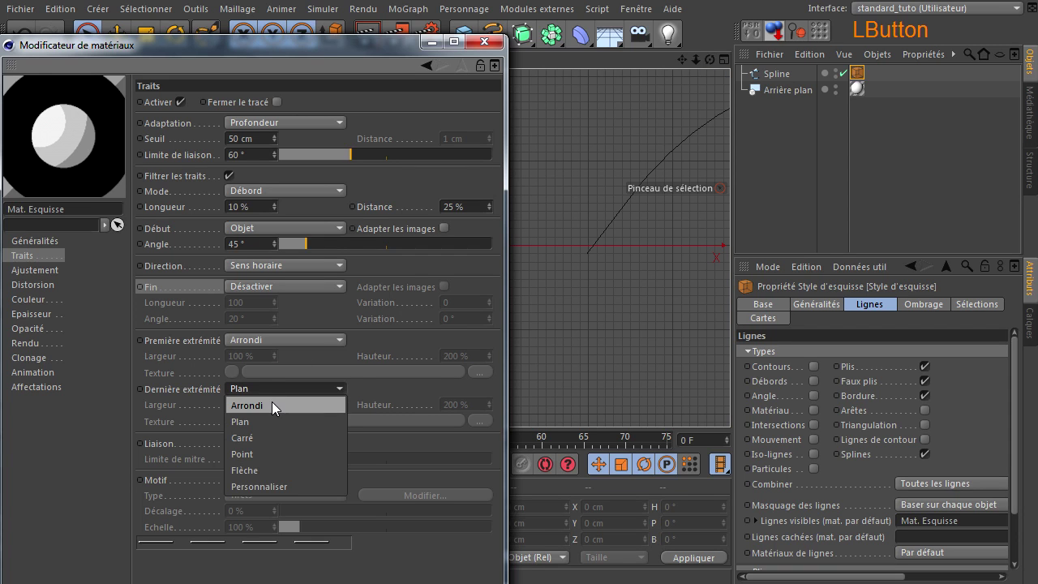
click(272, 402)
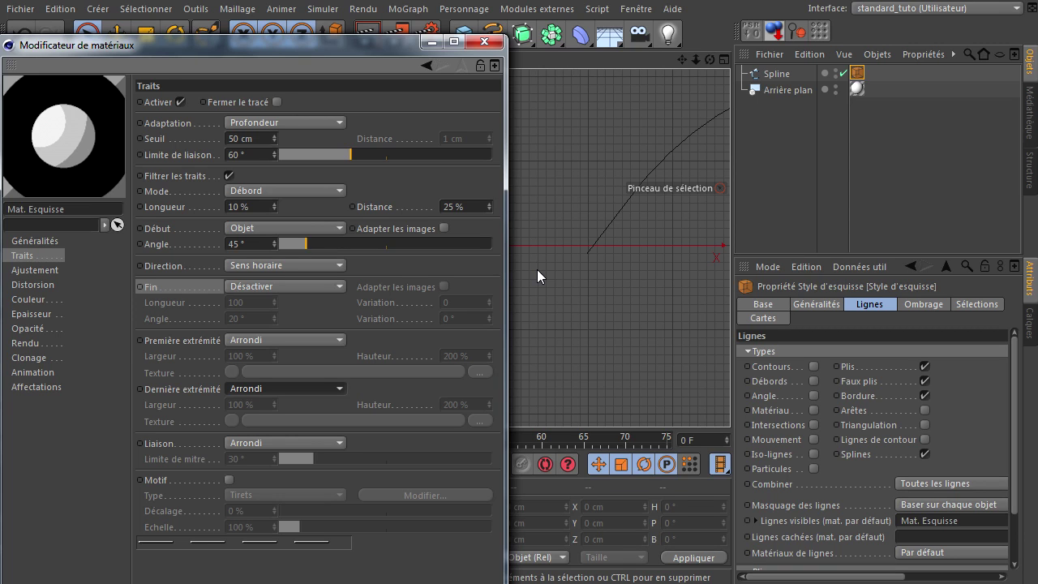
click(304, 289)
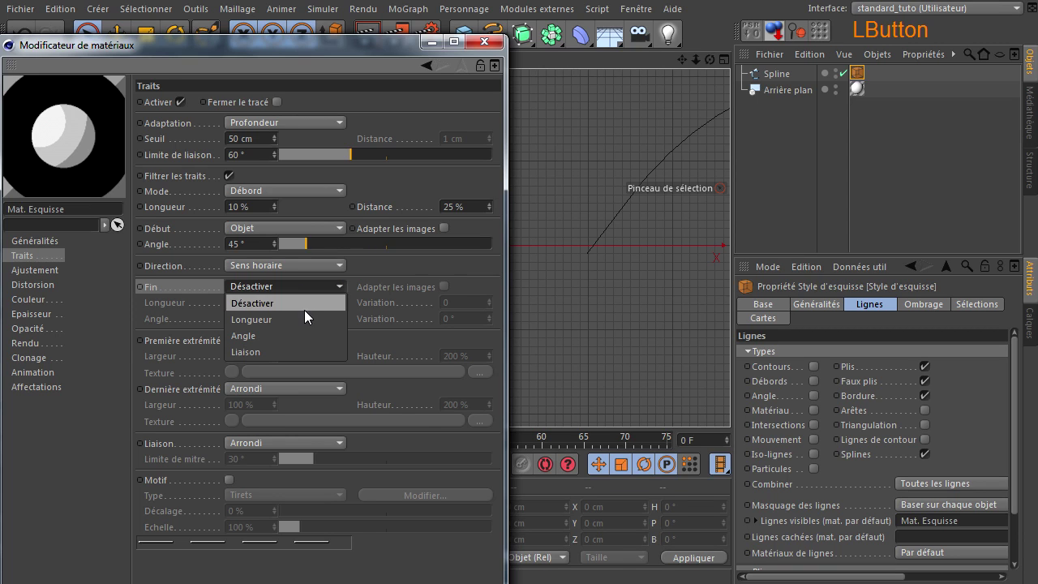
click(329, 306)
Render the spline's first end once more with the Première extrémité on Flèche, and restore the cap to Arrondi
click(273, 344)
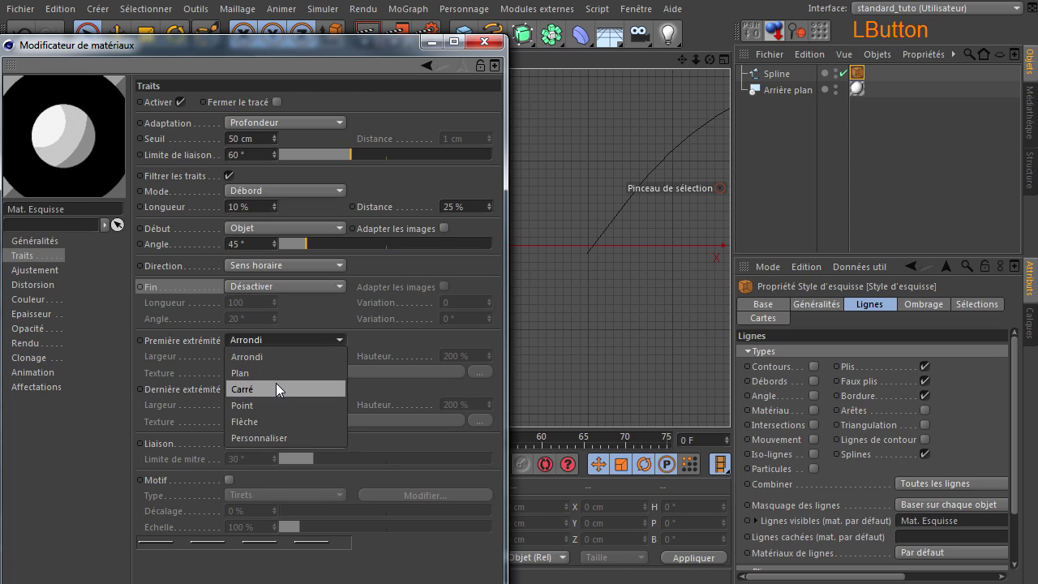
click(280, 420)
click(368, 34)
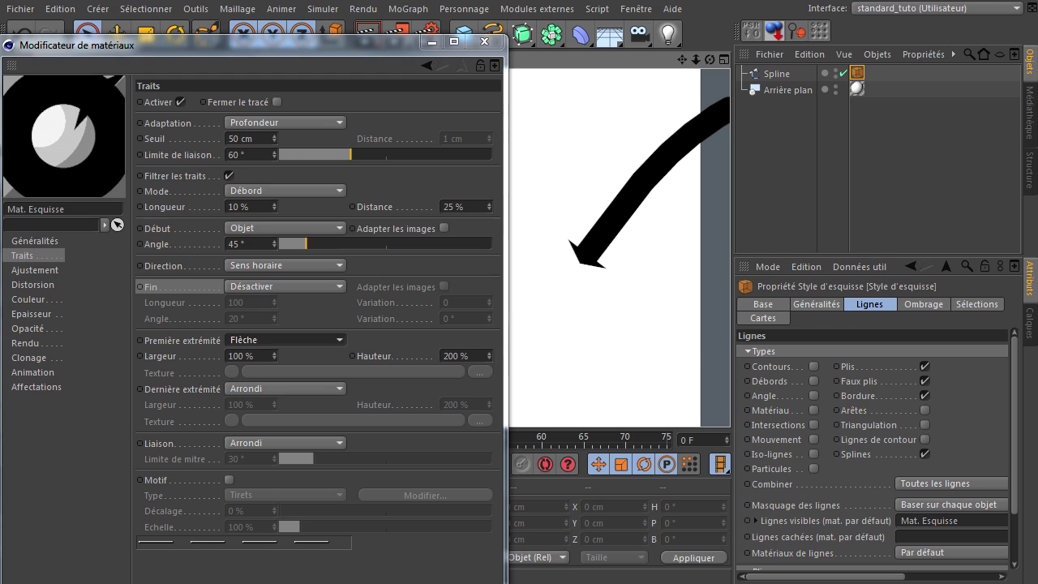
click(275, 357)
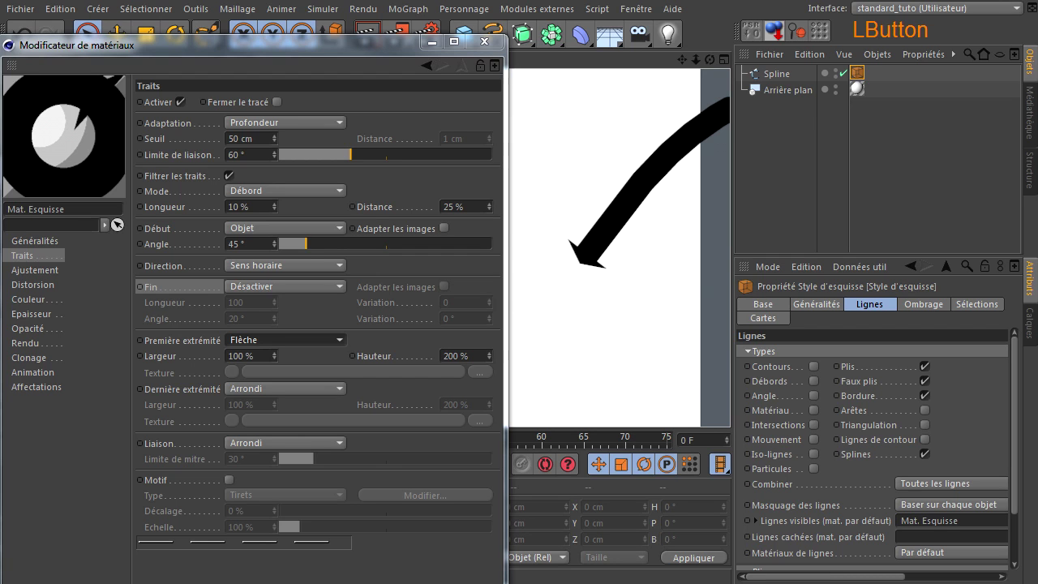
click(806, 219)
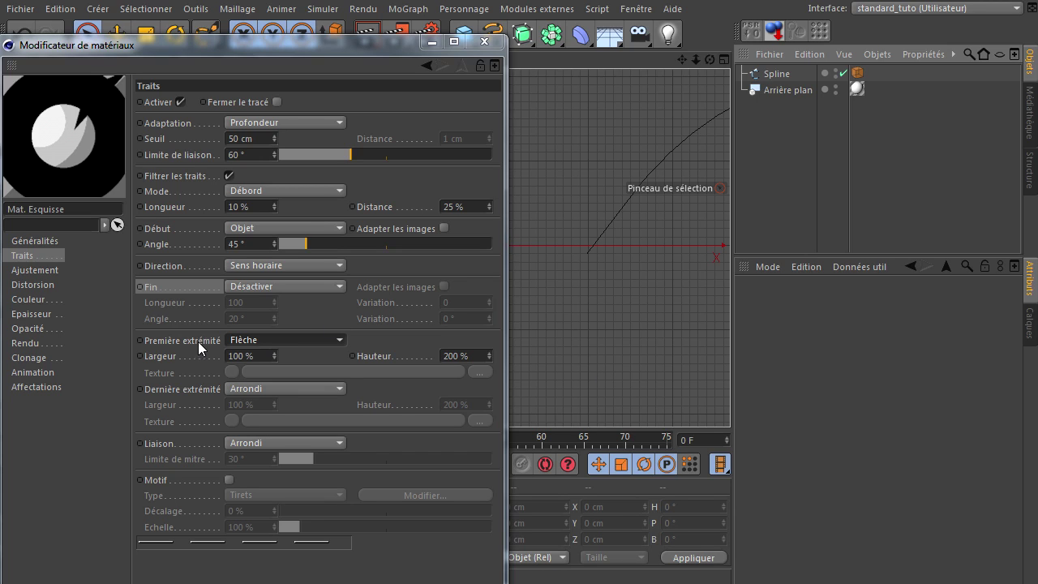
click(267, 338)
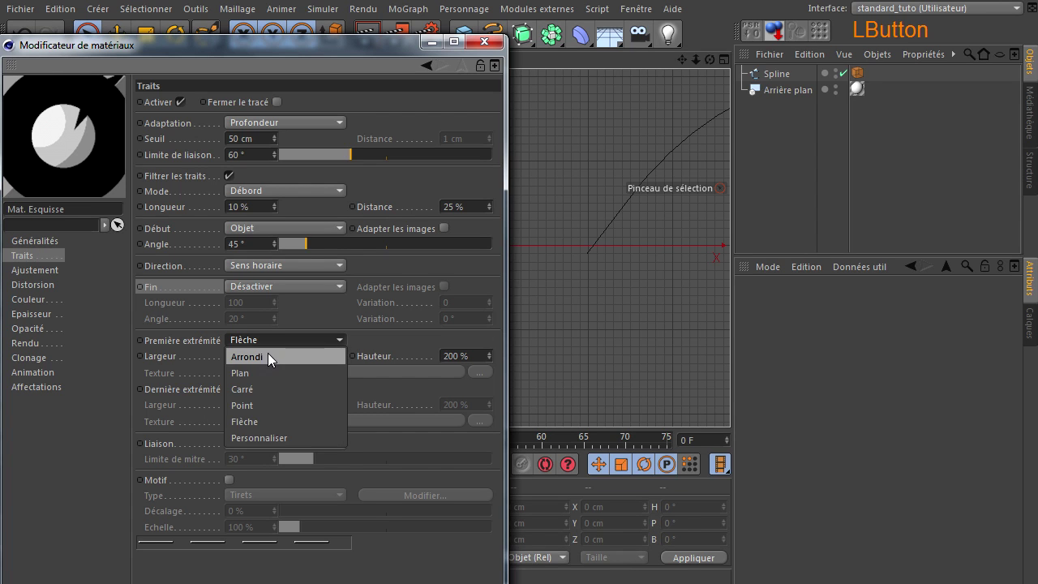
click(268, 353)
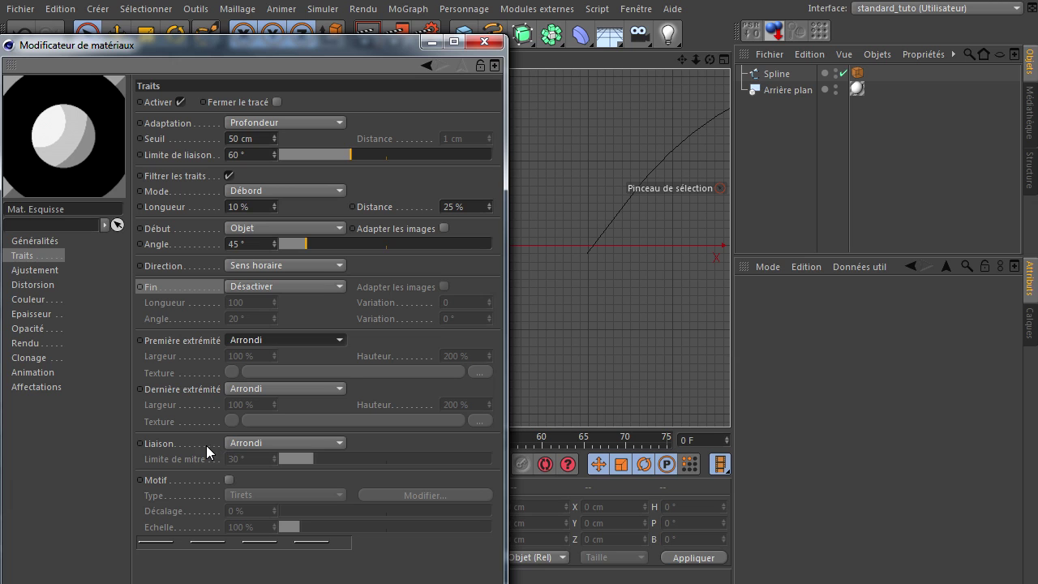
Change the Spline object's Type to Linéaire so that it has sharp corners
drag(683, 61, 730, 390)
drag(382, 43, 500, 341)
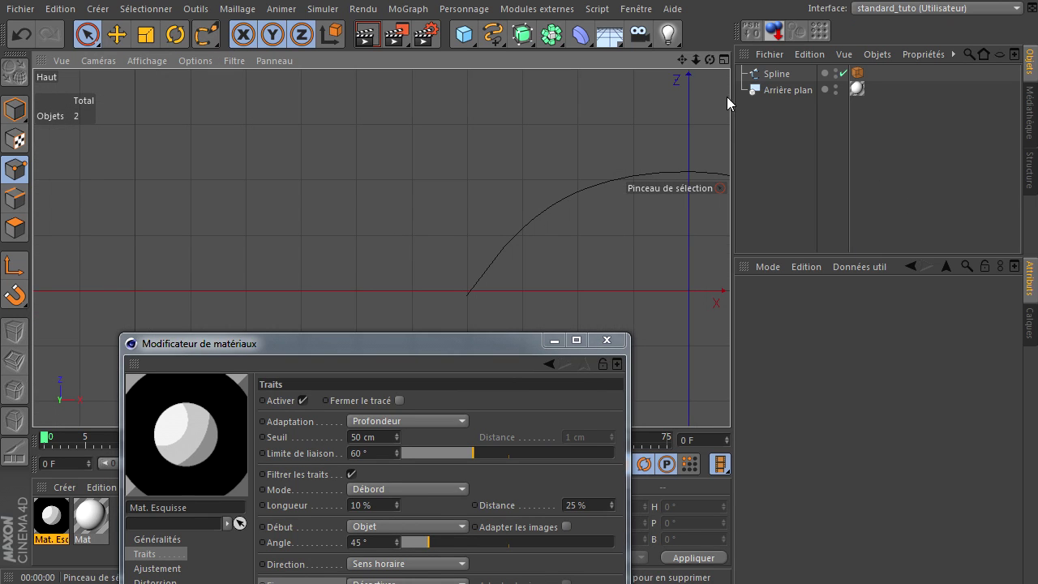
drag(683, 60, 734, 381)
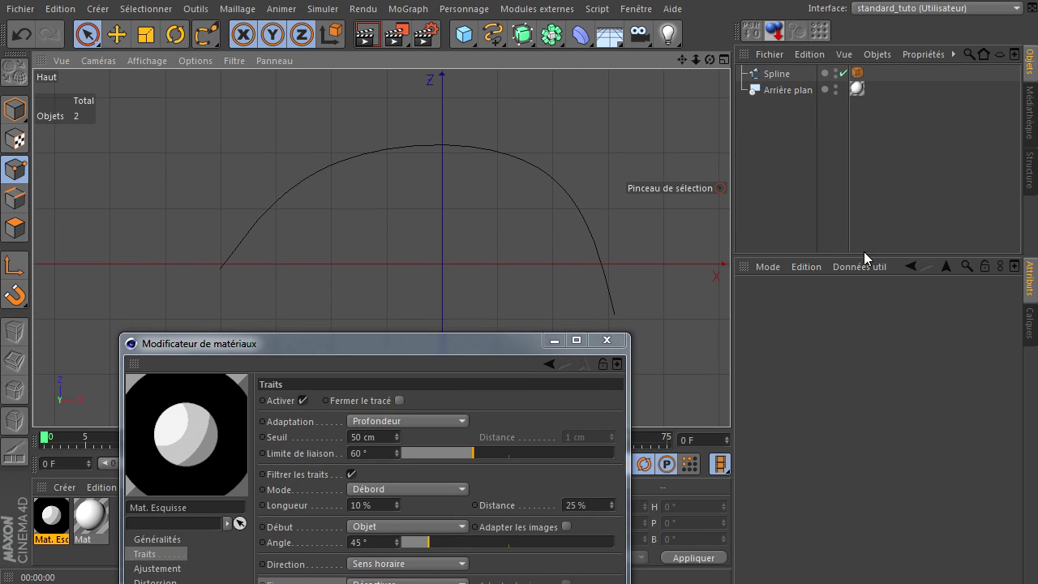
click(776, 74)
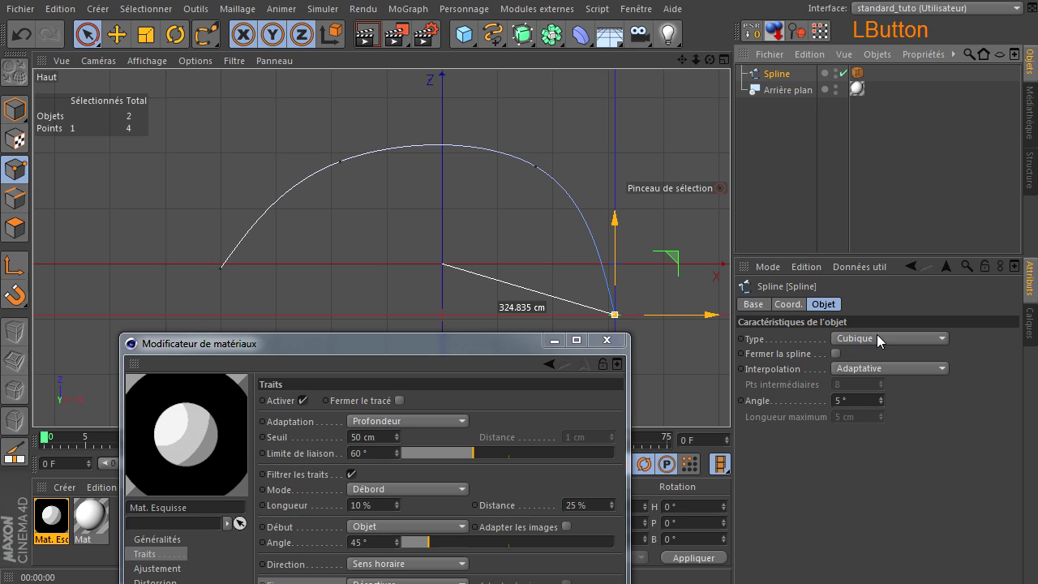
click(877, 339)
click(879, 349)
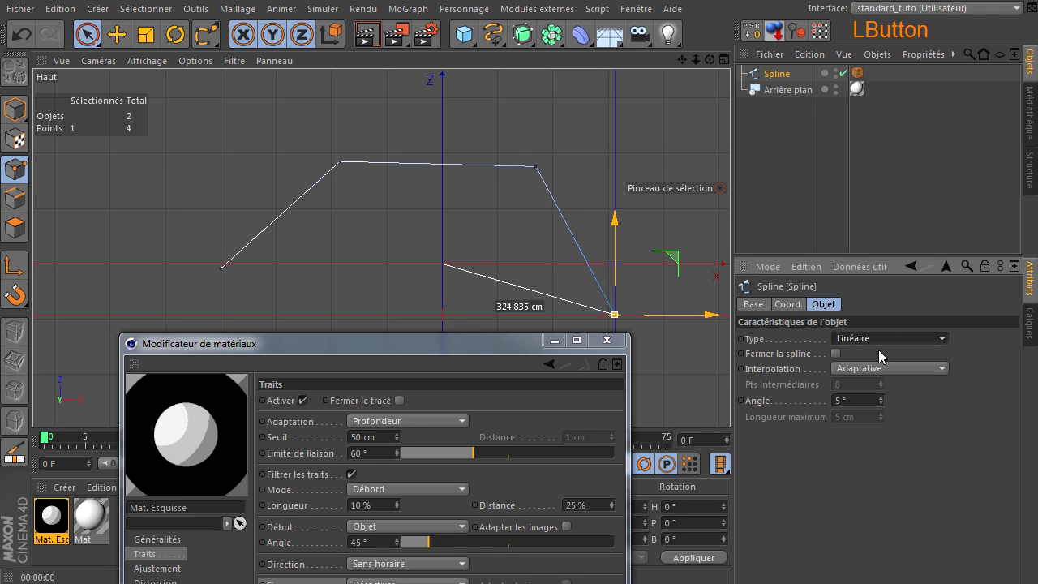
Deselect the spline's points and render the linear spline to examine how the stroke joins at its corners
click(340, 162)
click(537, 167)
click(338, 178)
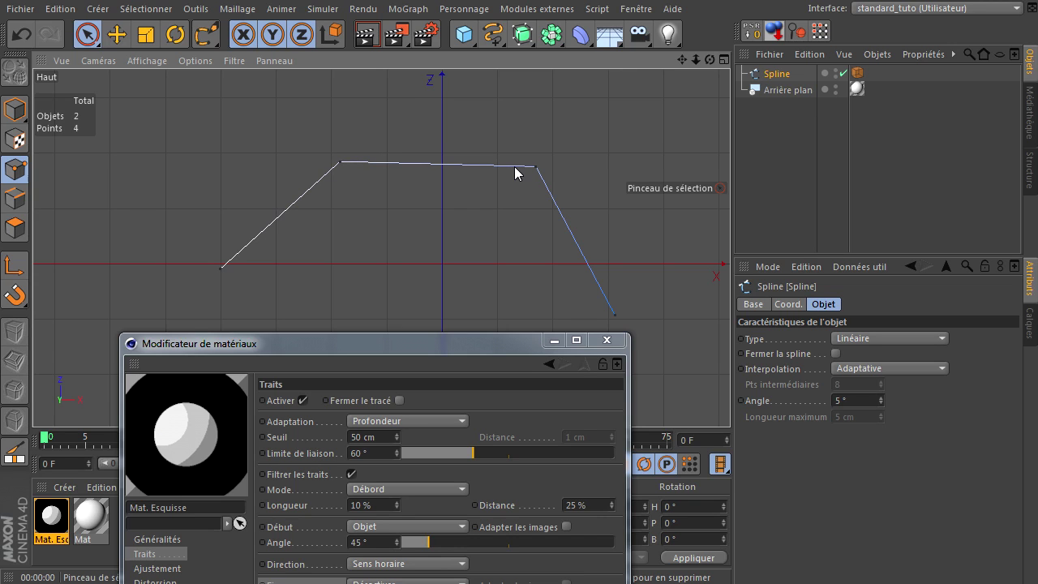
drag(683, 59, 616, 141)
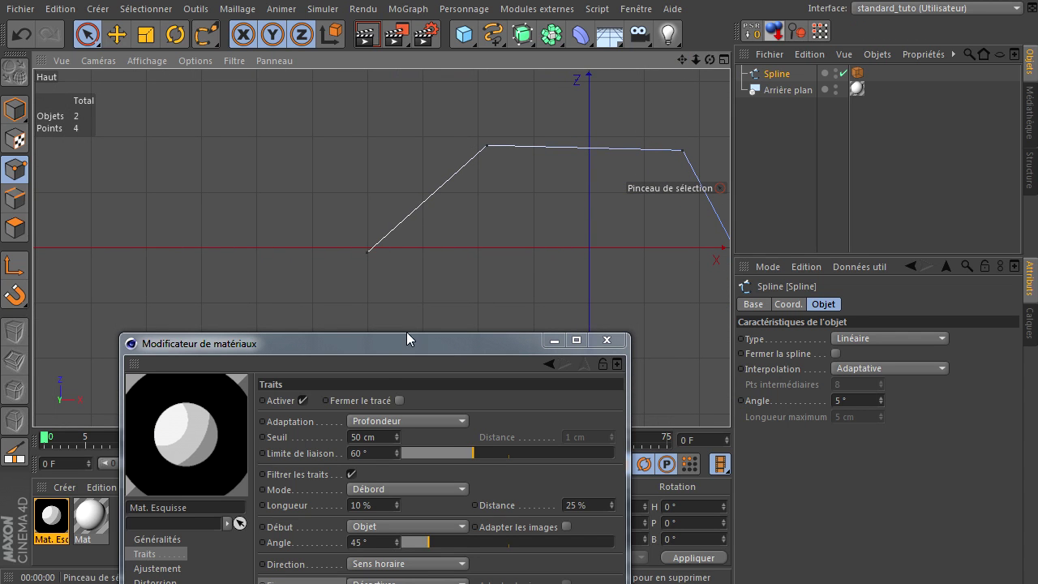
drag(392, 350, 284, 72)
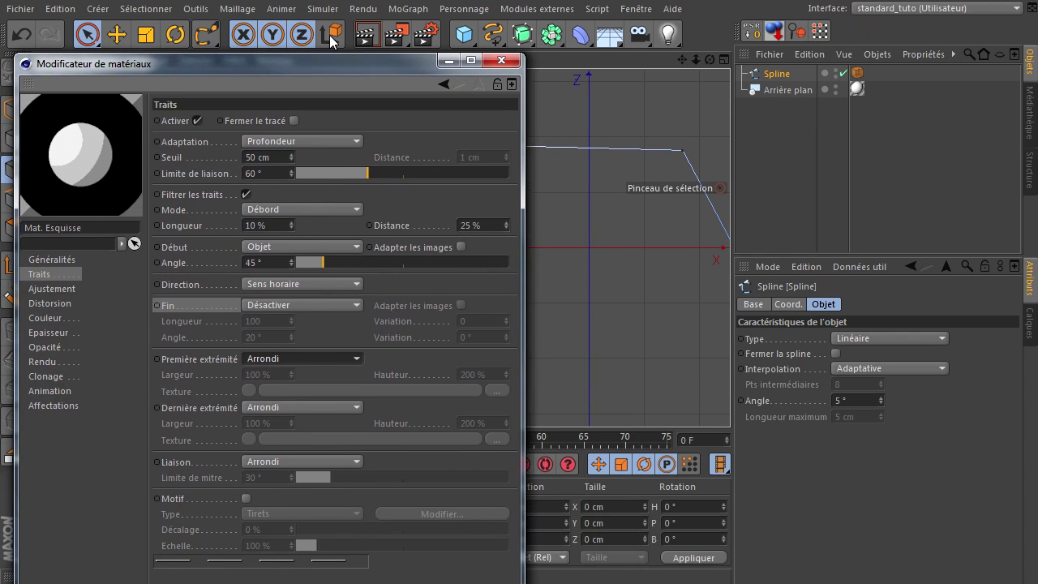
click(364, 34)
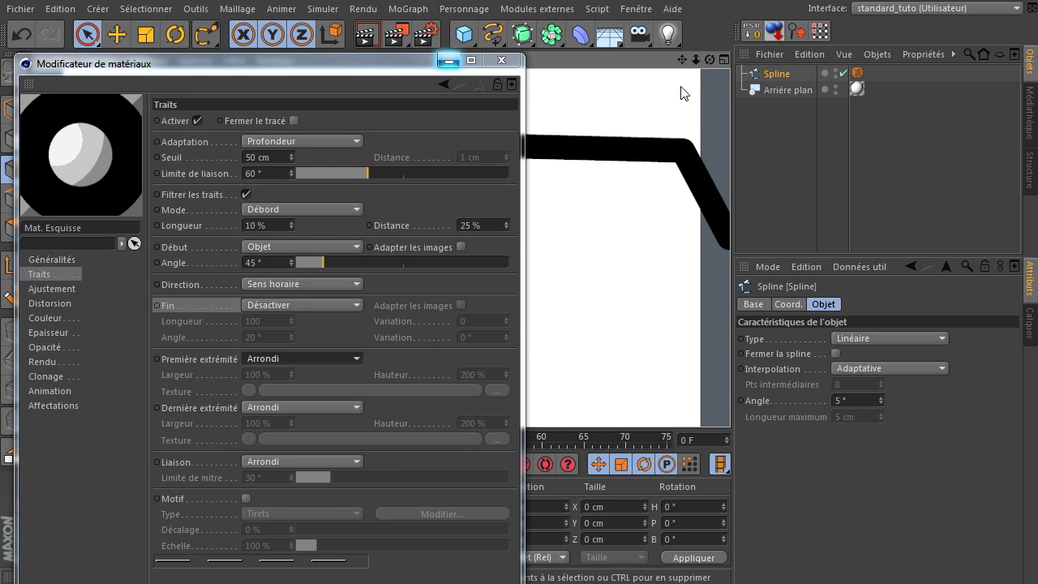
drag(683, 60, 730, 397)
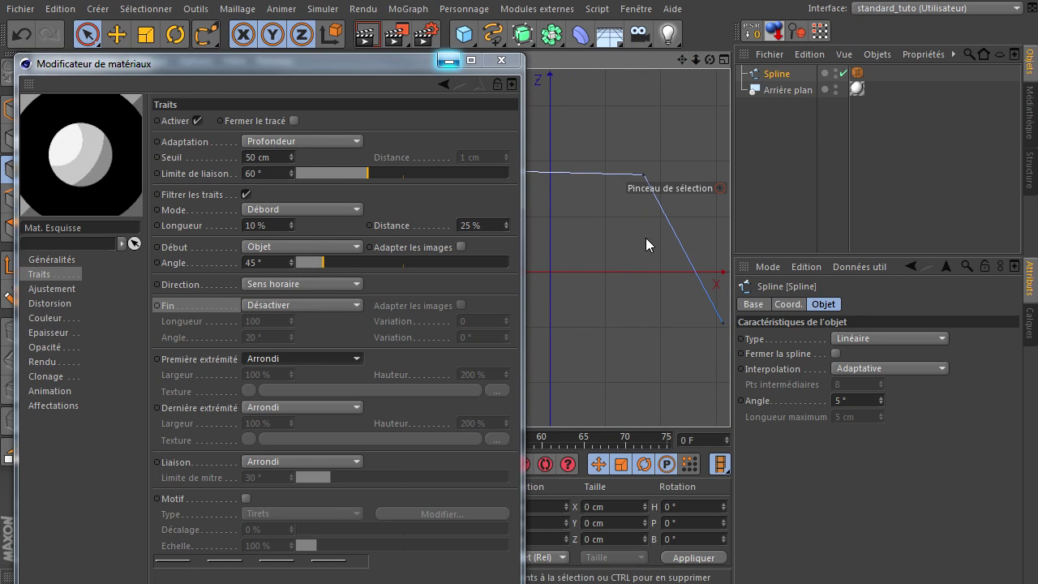
Render the linear spline's corner with the Liaison on Arrondi to examine the rounded join
drag(730, 397, 731, 397)
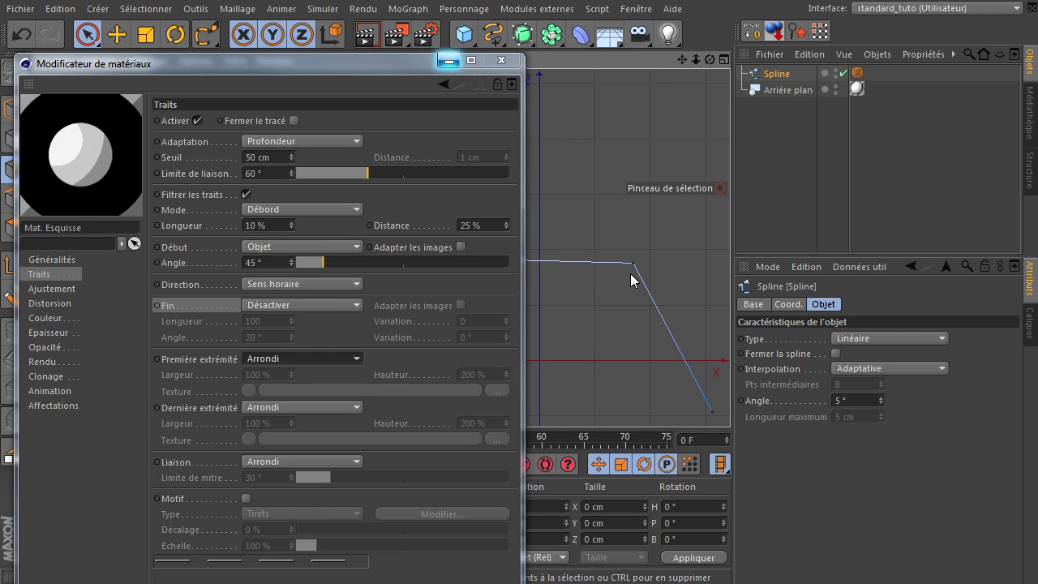
click(367, 34)
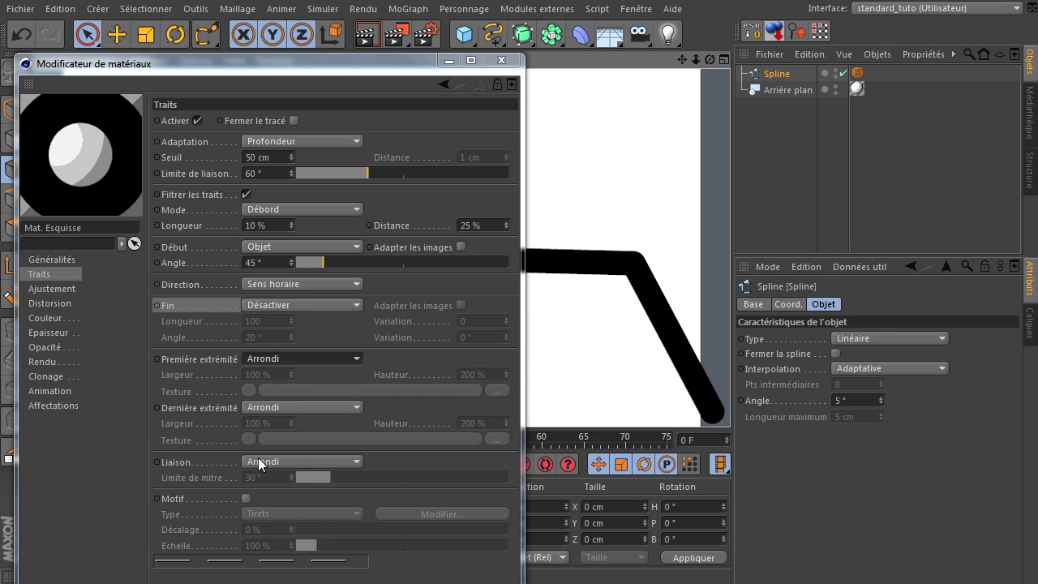
drag(203, 70, 193, 39)
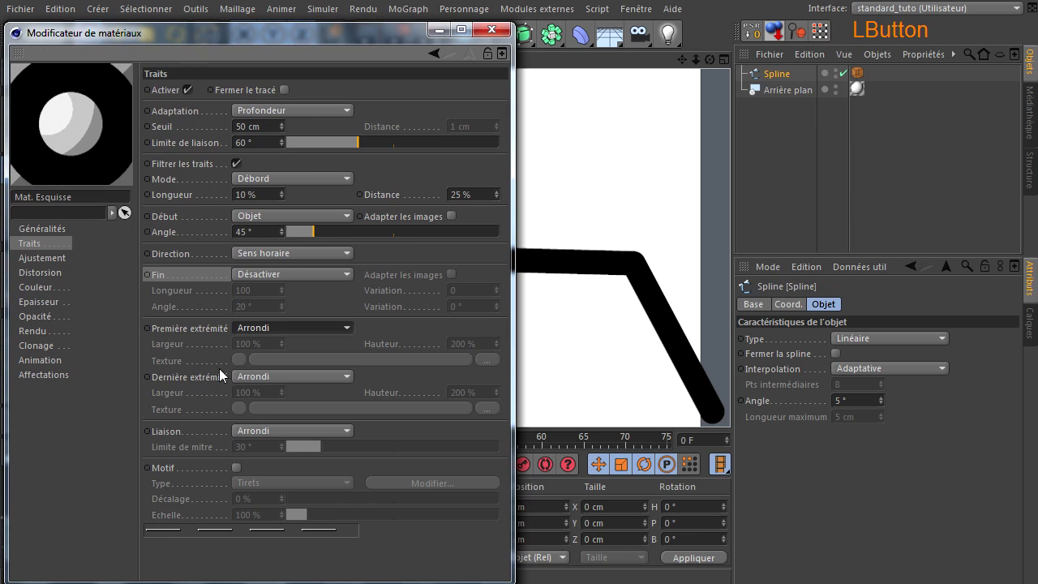
drag(275, 44, 277, 68)
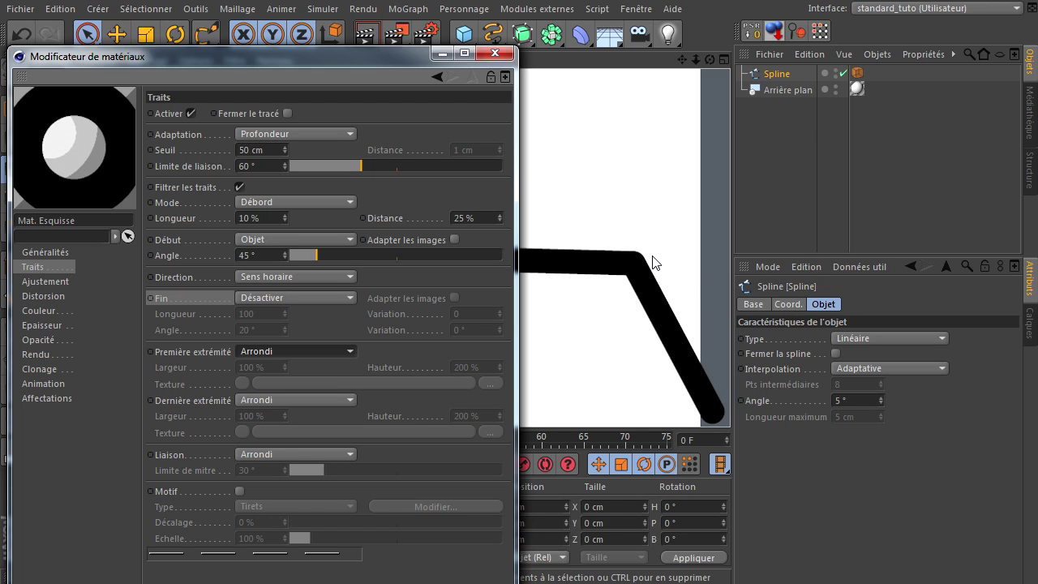
Set the Liaison to Biseau and render the spline's corner to compare the join
click(239, 453)
click(264, 484)
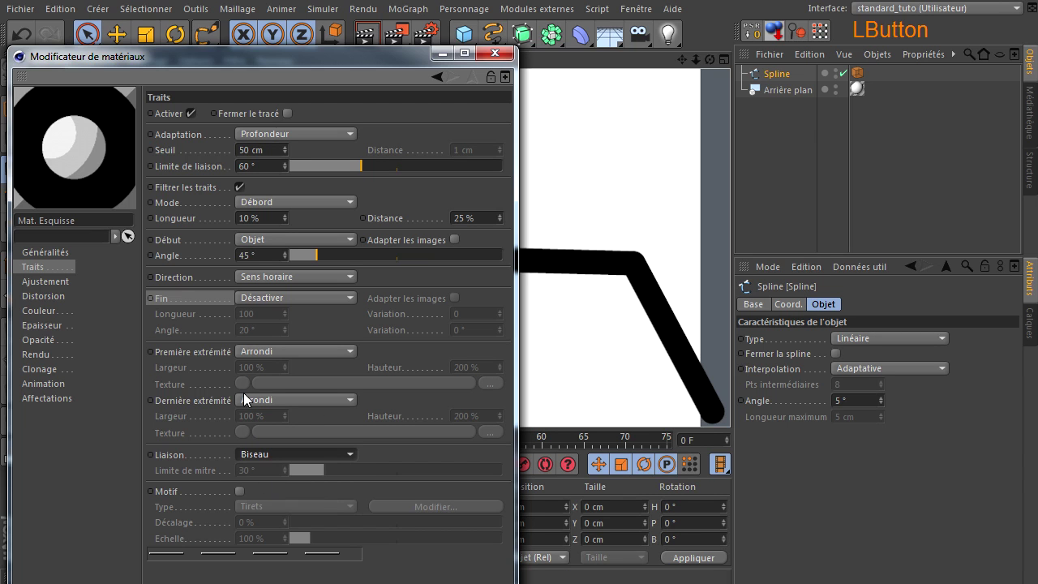
click(365, 34)
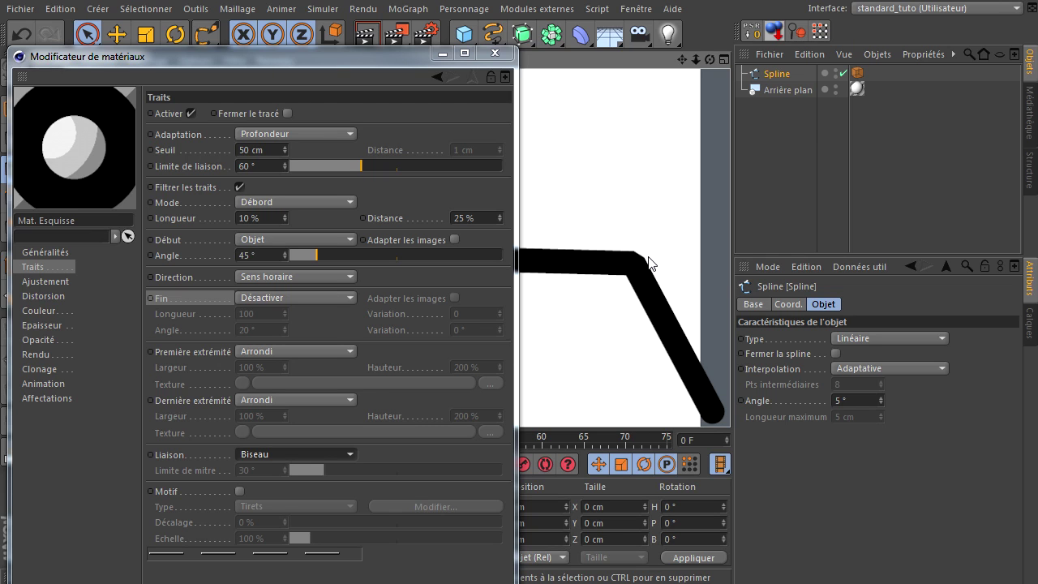
Set the Liaison to Mitre and examine the spline's corner in the render
click(250, 453)
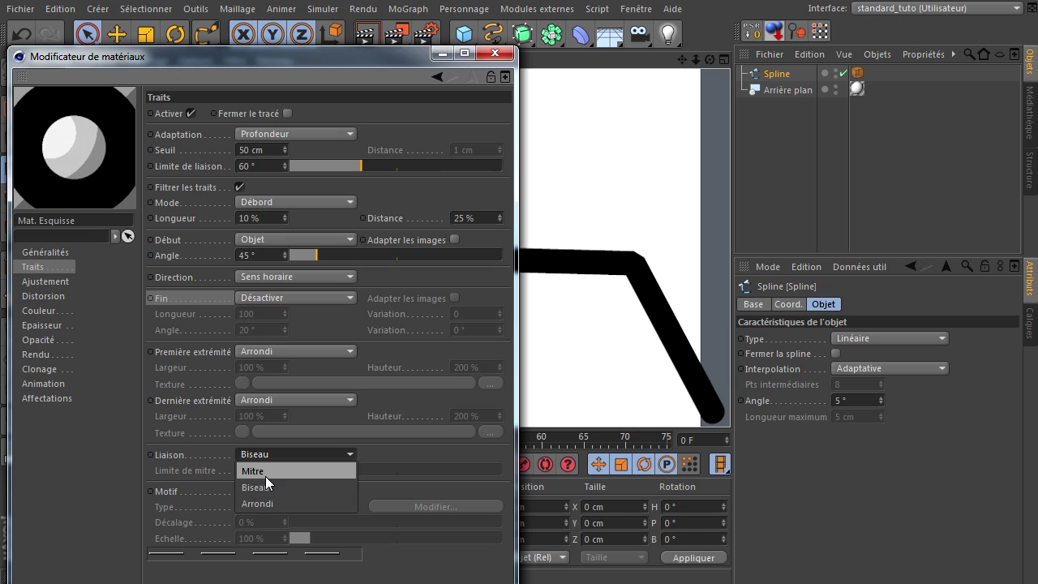
click(266, 476)
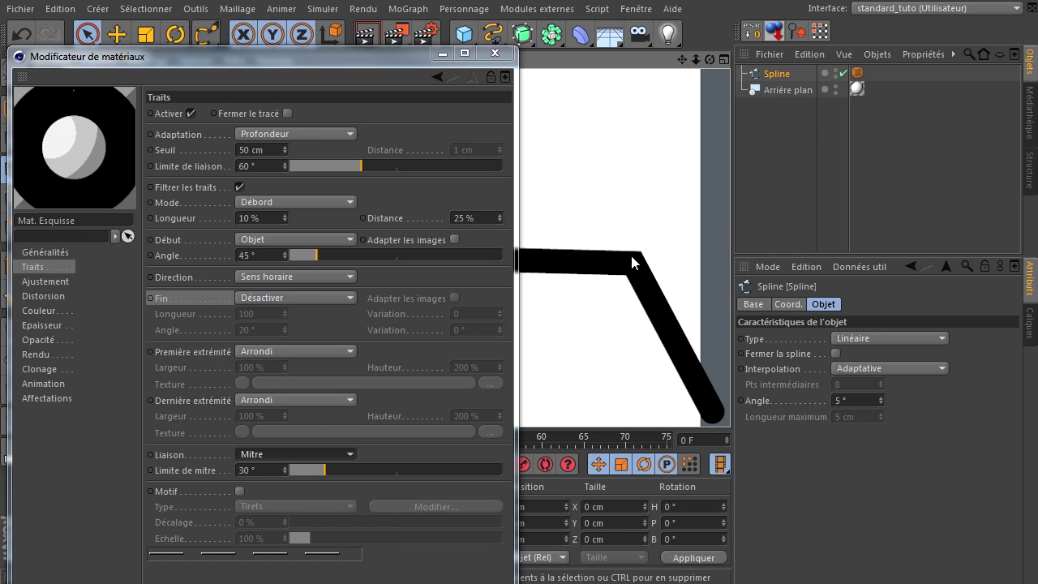
click(291, 452)
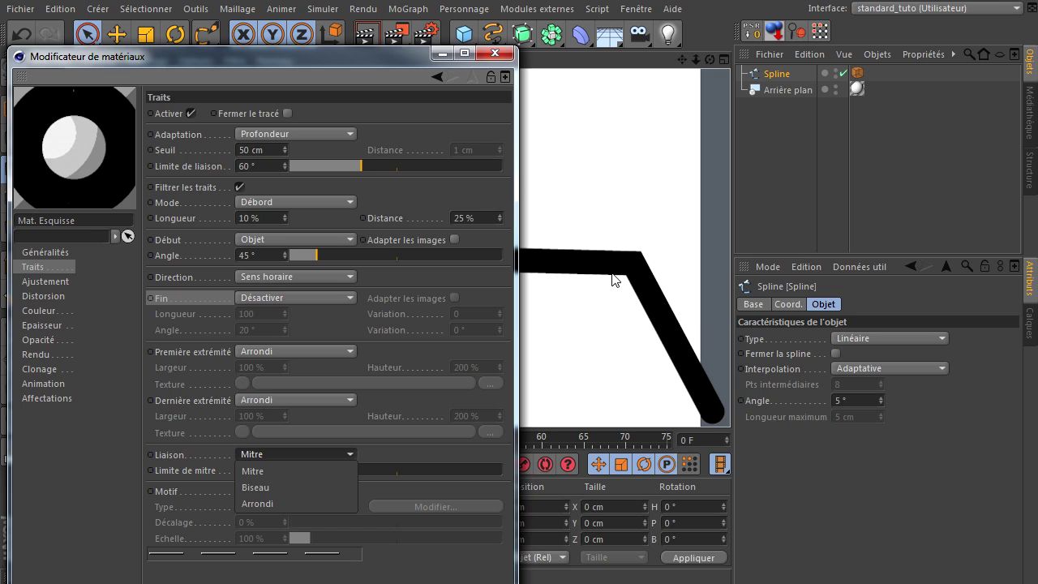
click(649, 261)
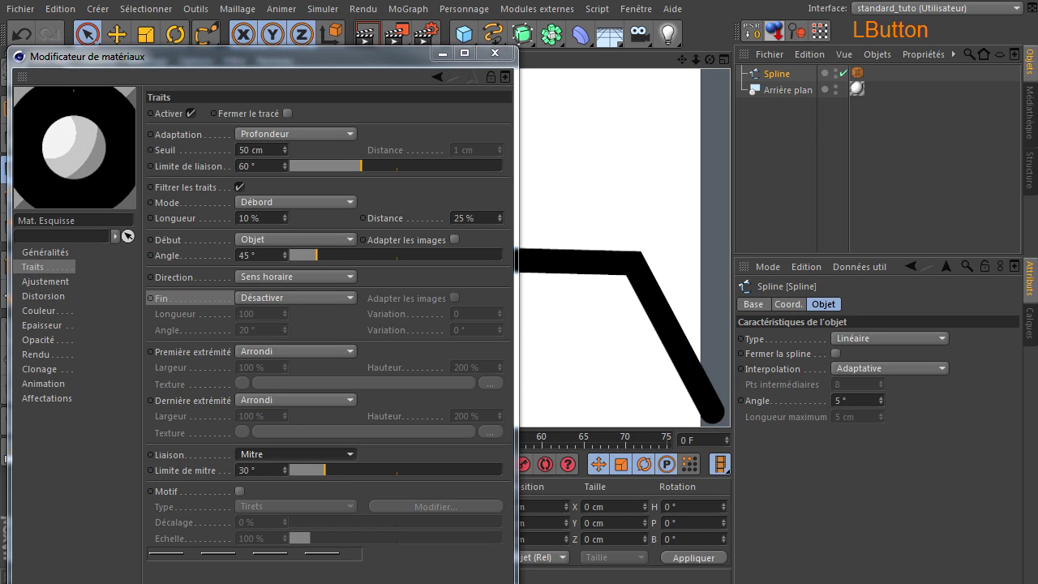
drag(279, 60, 284, 62)
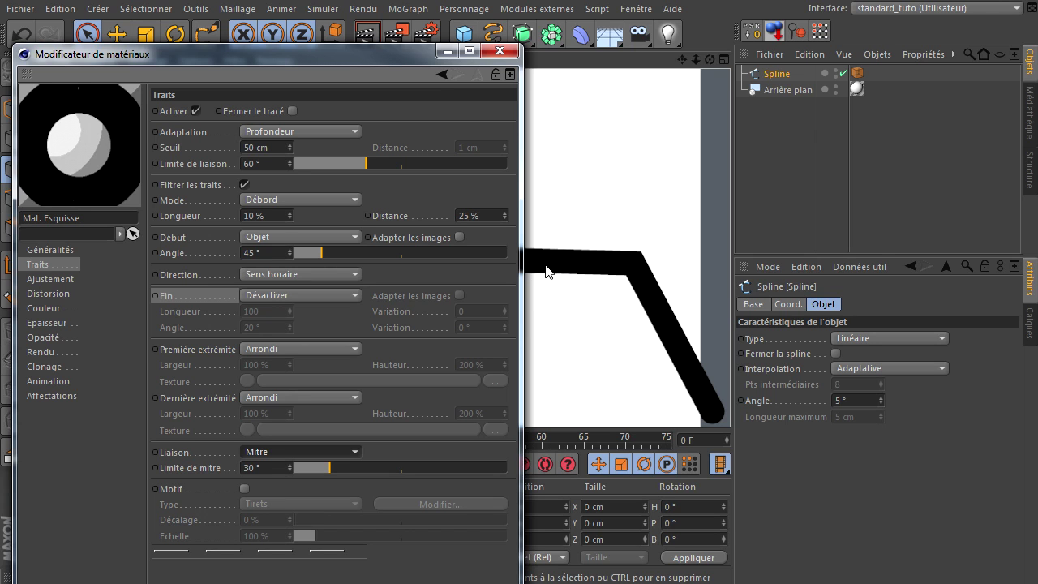
Enable the Motif with the Tirets type and render the thick spline
click(641, 297)
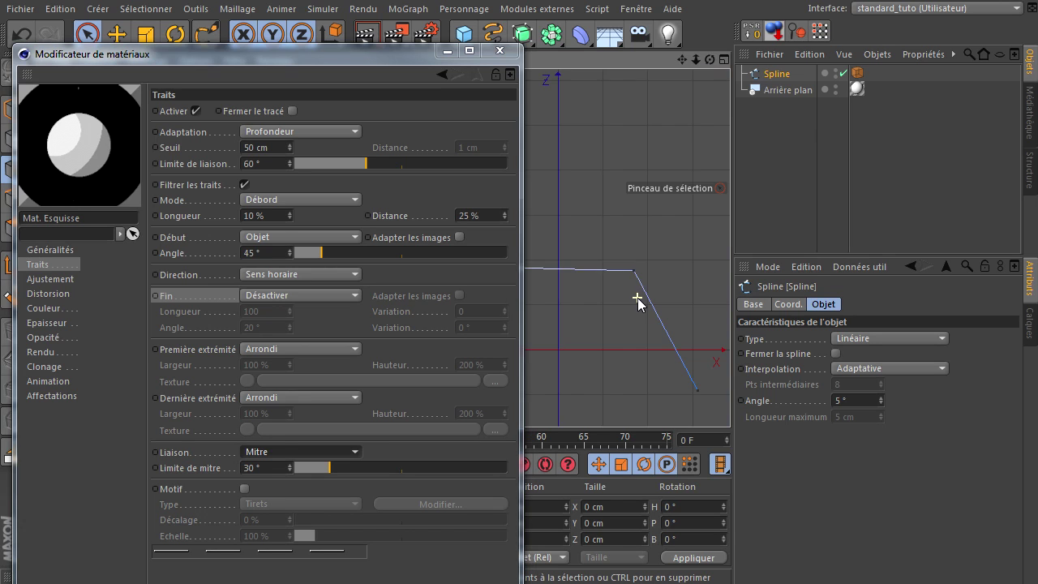
drag(682, 59, 693, 59)
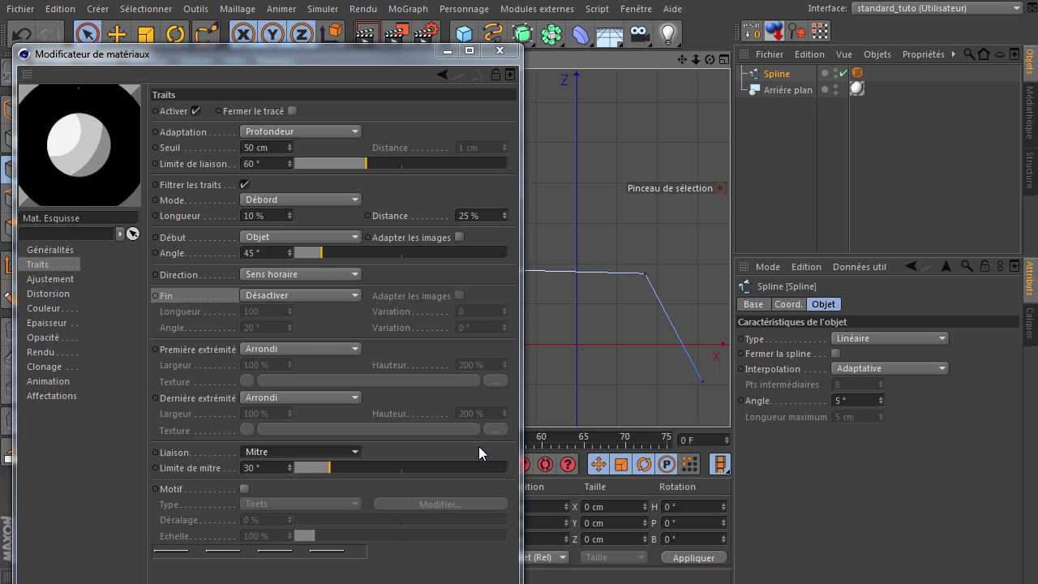
click(245, 490)
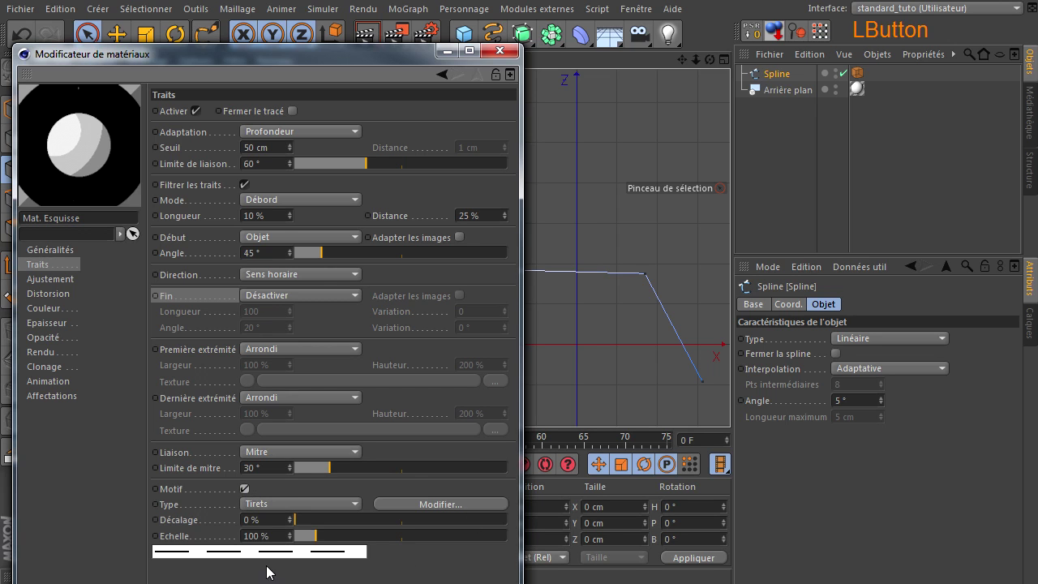
drag(176, 61, 172, 58)
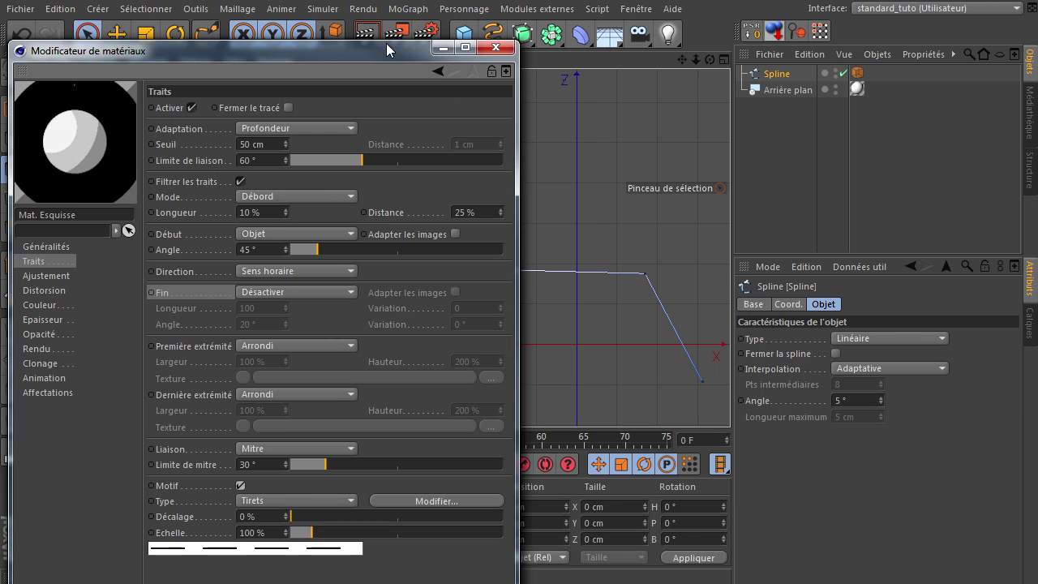
click(364, 31)
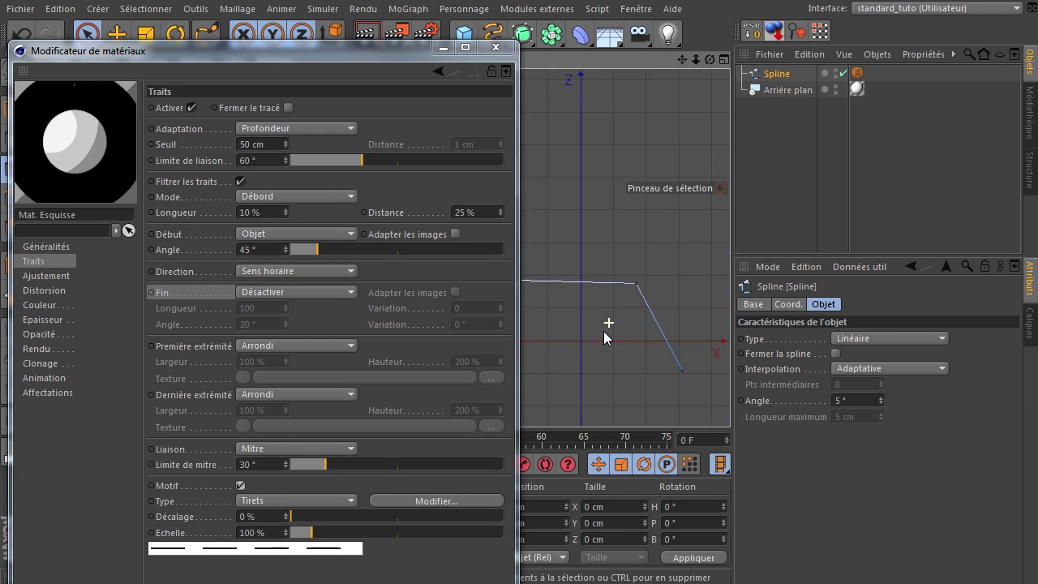
drag(686, 61, 515, 61)
click(365, 31)
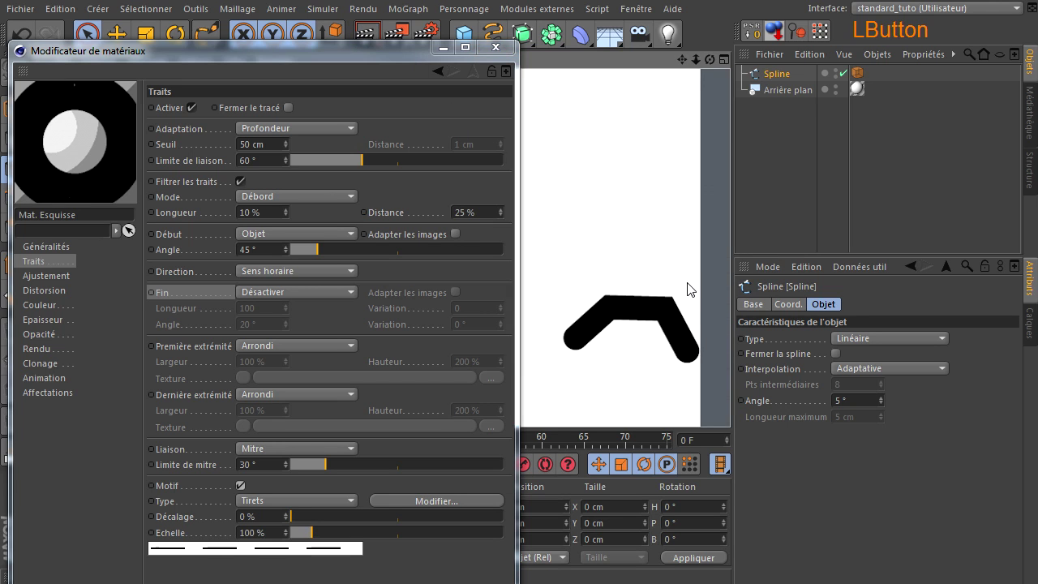
Move the material editor off the viewport and render the whole spline to examine the Tirets pattern
scroll(684, 311, up, 2)
scroll(684, 310, up, 2)
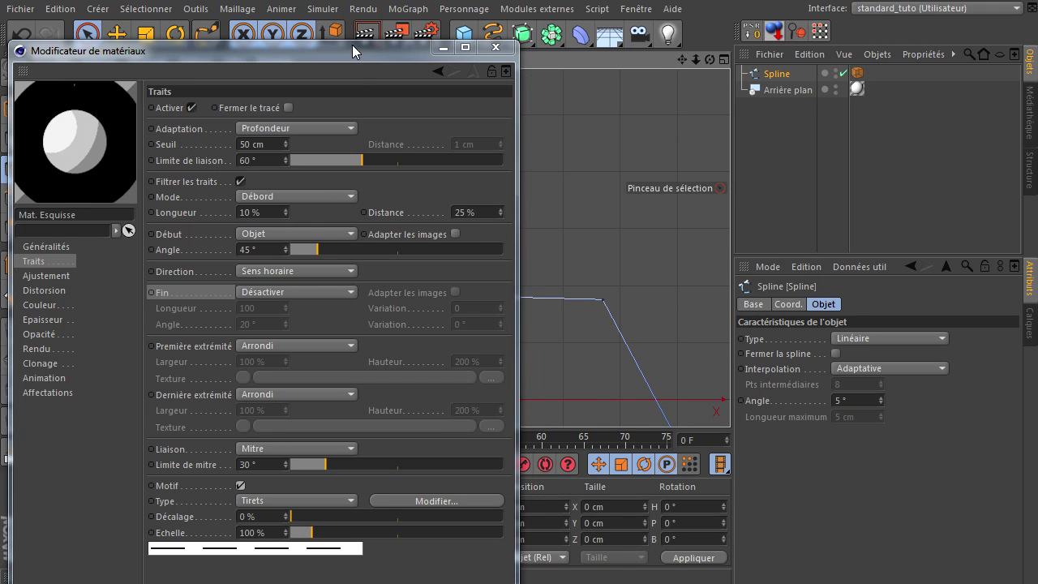
drag(352, 50, 433, 132)
drag(492, 181, 626, 392)
drag(684, 60, 564, 51)
click(365, 31)
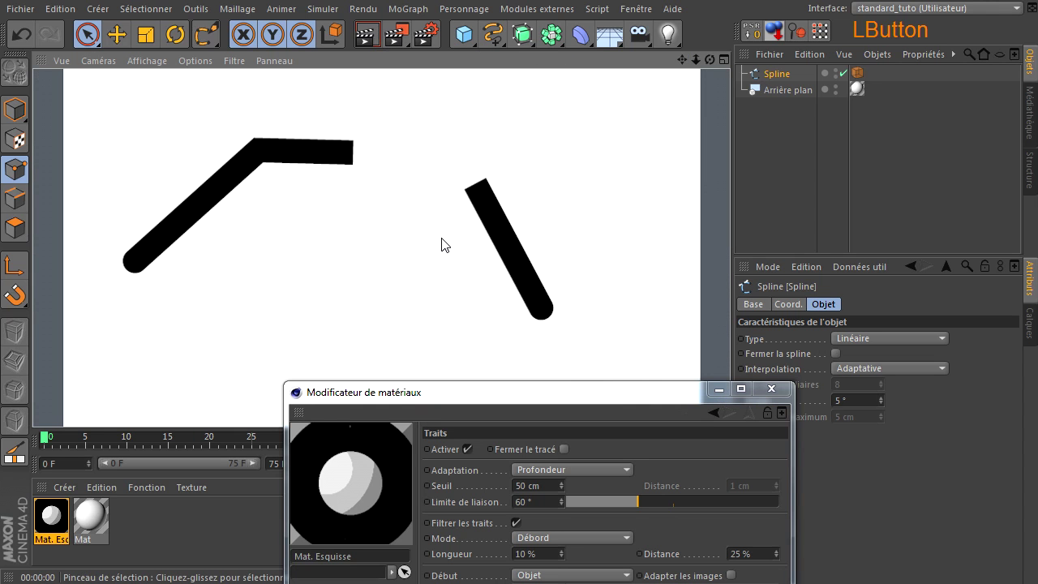
Set the sketch material's Epaisseur to 20 and render the dashed spline
drag(469, 395, 320, 150)
click(180, 428)
click(174, 416)
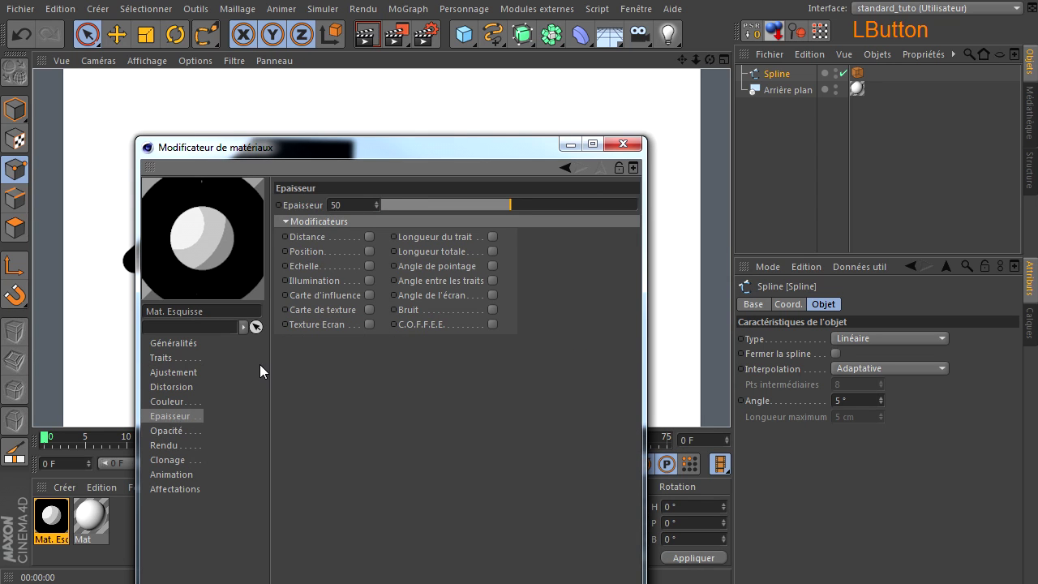
drag(357, 207, 261, 217)
text(20)
click(418, 459)
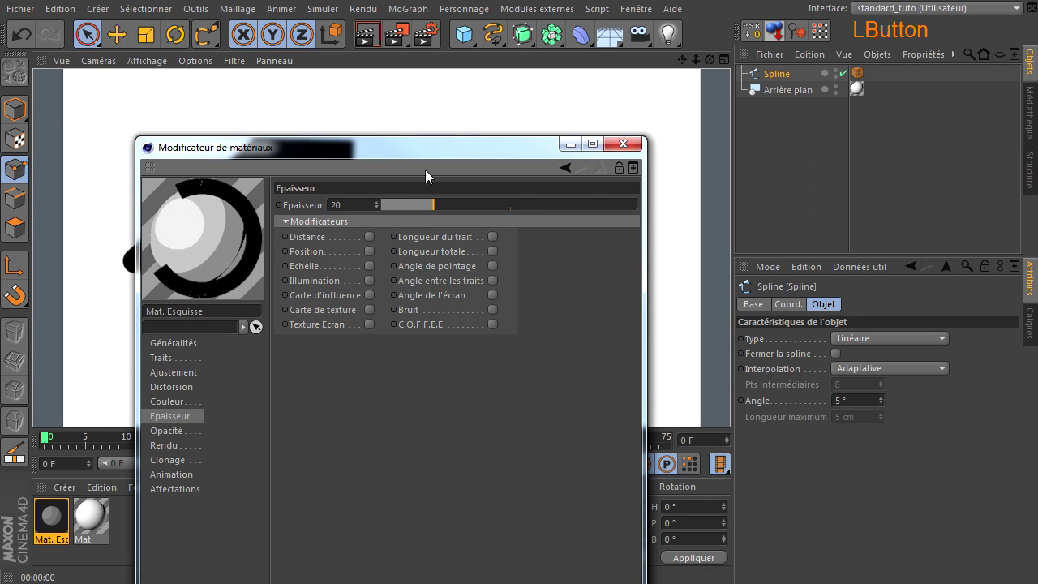
drag(436, 149, 511, 233)
drag(517, 291, 520, 305)
click(366, 34)
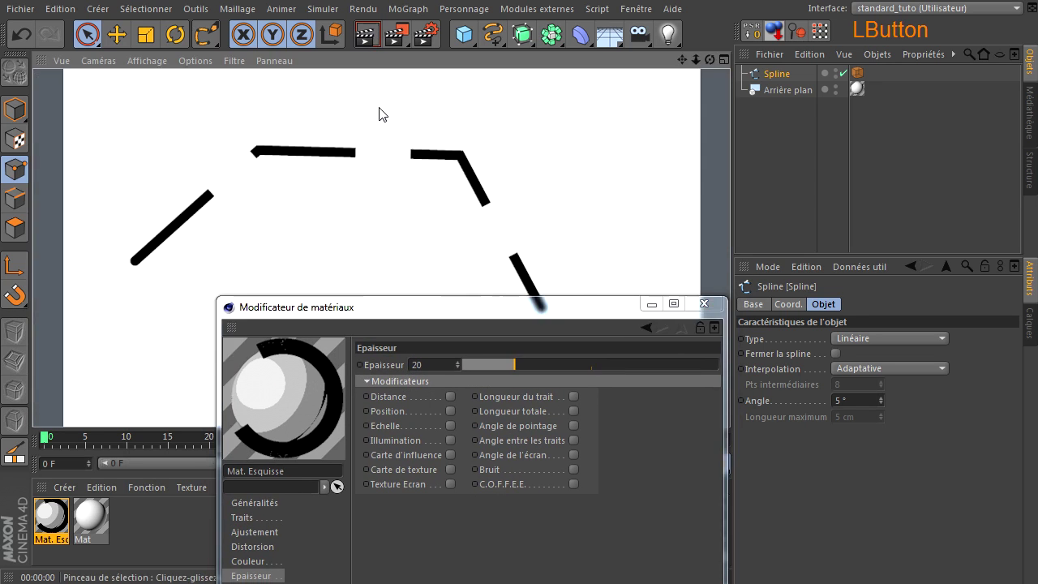
Reduce the sketch material's Epaisseur to 10 and render the dashed spline again
drag(433, 362, 337, 369)
text(10)
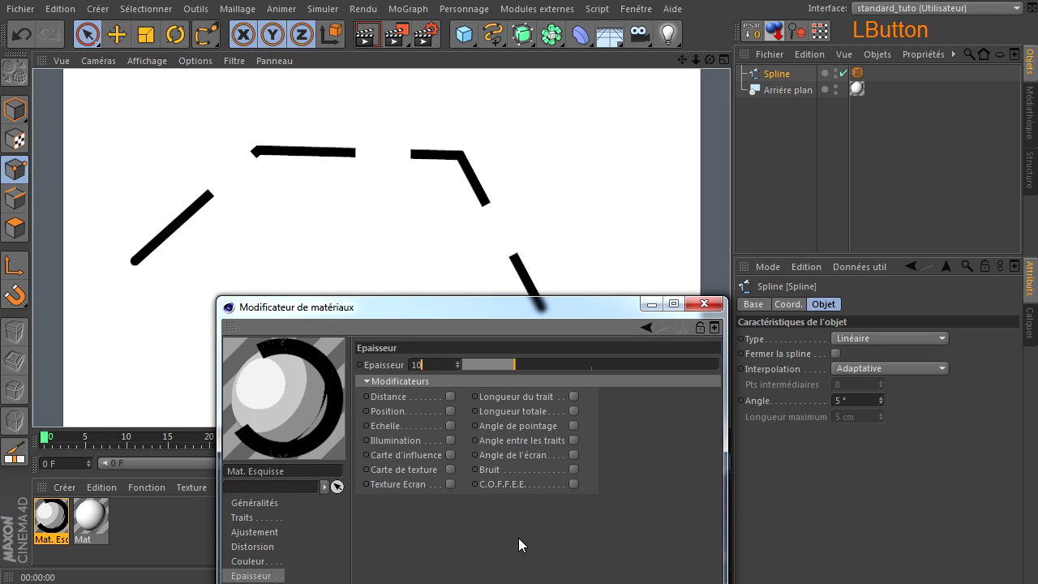
click(518, 538)
click(366, 34)
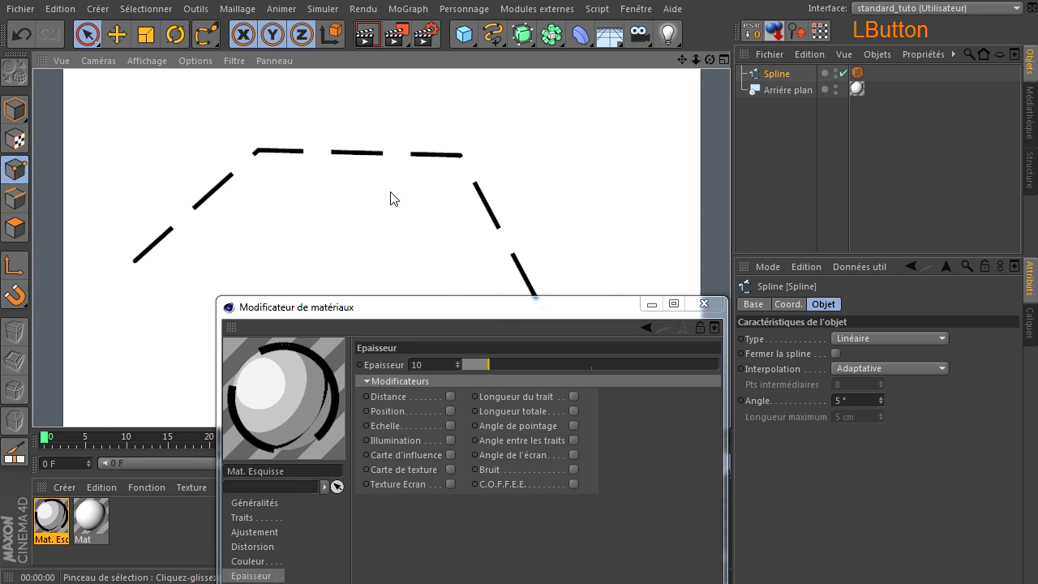
Return to the material's Traits settings and render the full linear spline to compare its dashes with the Motif preview
drag(682, 59, 710, 18)
drag(493, 311, 286, 59)
click(150, 503)
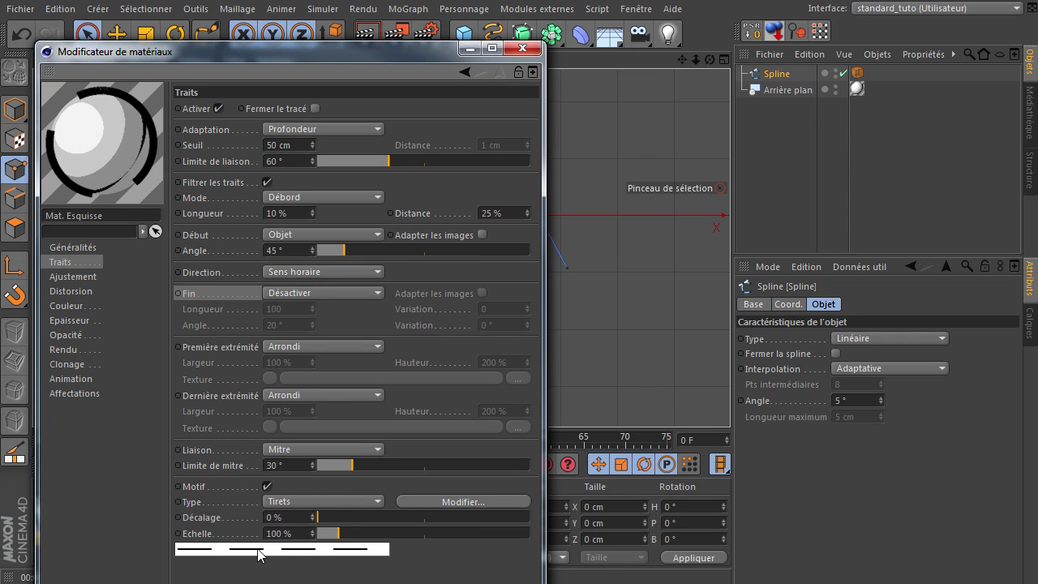
drag(240, 54, 319, 262)
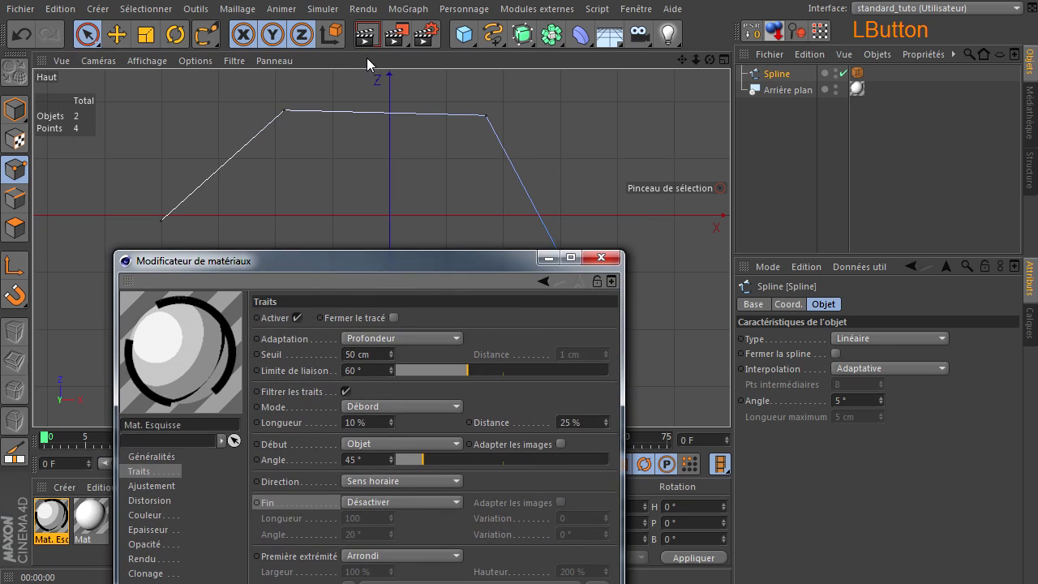
click(367, 33)
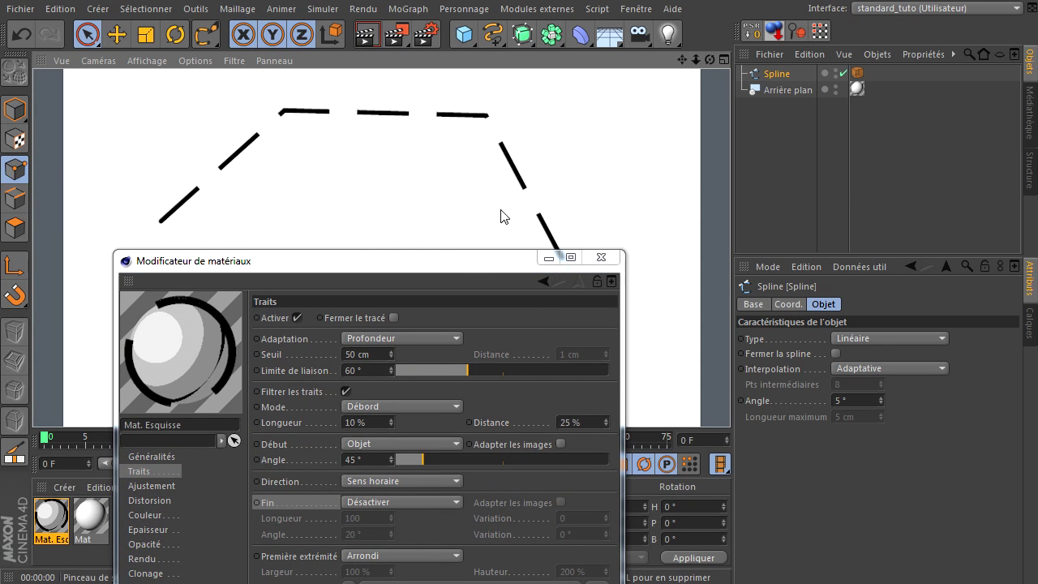
drag(461, 263, 445, 302)
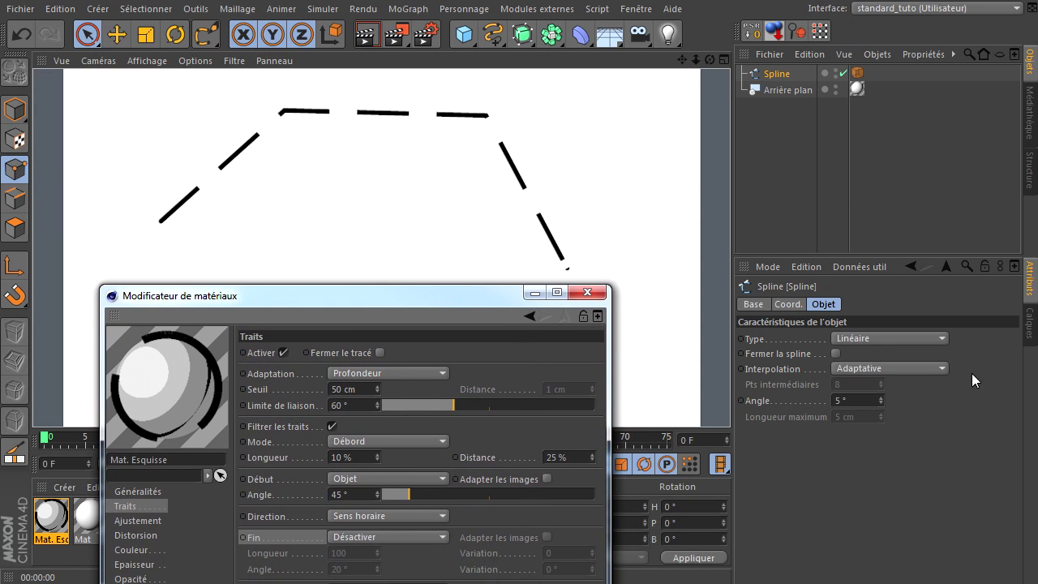
Change the Spline object's Type to Cubique and render the dashed curve
click(921, 343)
click(907, 367)
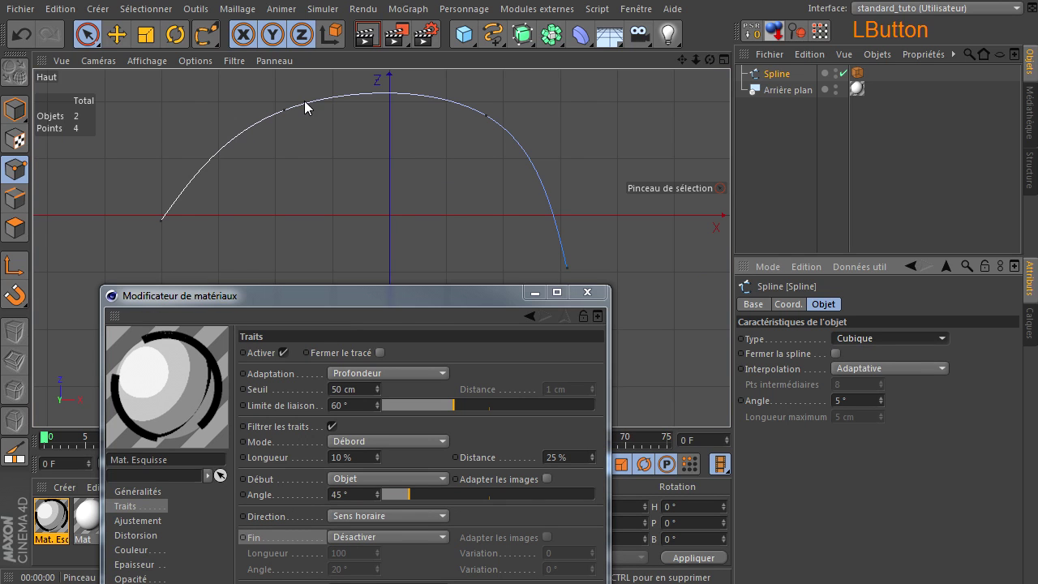
click(365, 37)
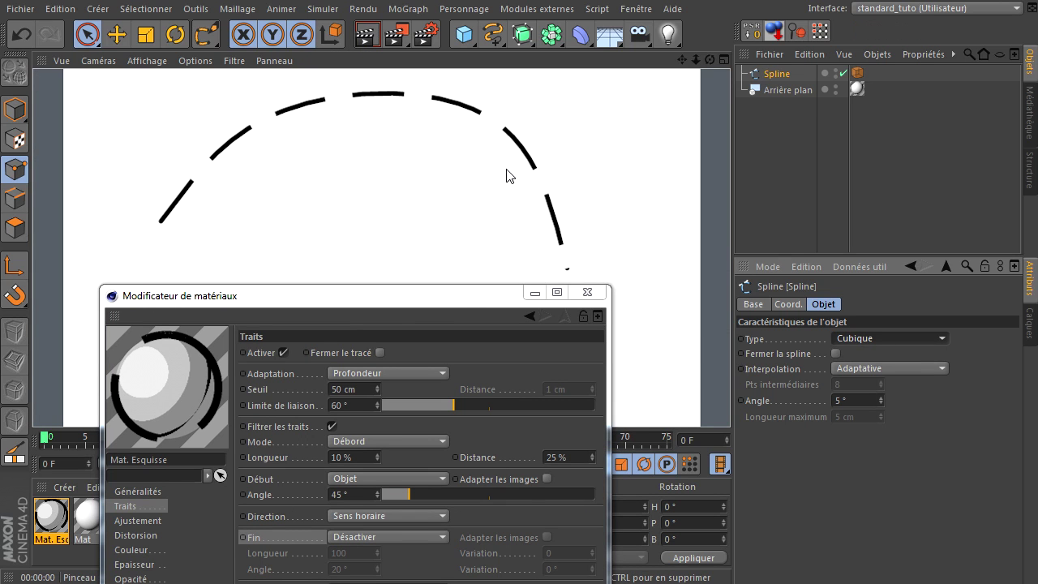
Try a smaller Echelle for the Tirets pattern and reset it to 100 %
drag(403, 305, 348, 76)
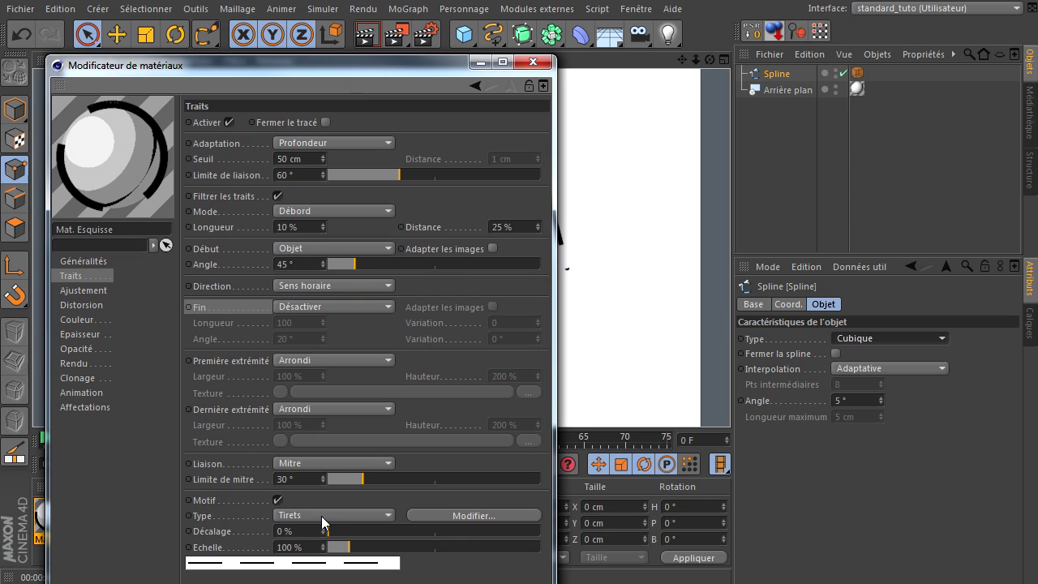
mouse_move(332, 530)
mouse_down()
mouse_move(487, 529)
mouse_move(338, 526)
mouse_move(398, 549)
mouse_move(444, 548)
mouse_move(337, 549)
mouse_up()
double_click(306, 549)
text(100)
key(Return)
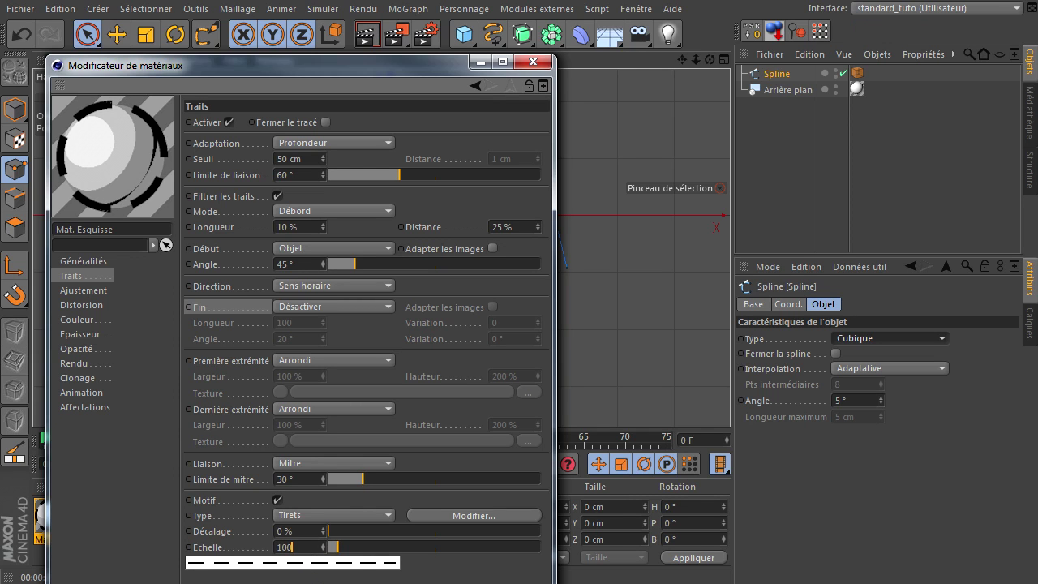
Try the Uni pattern type for the Motif, switch it to Pointillés and render the spline
click(312, 515)
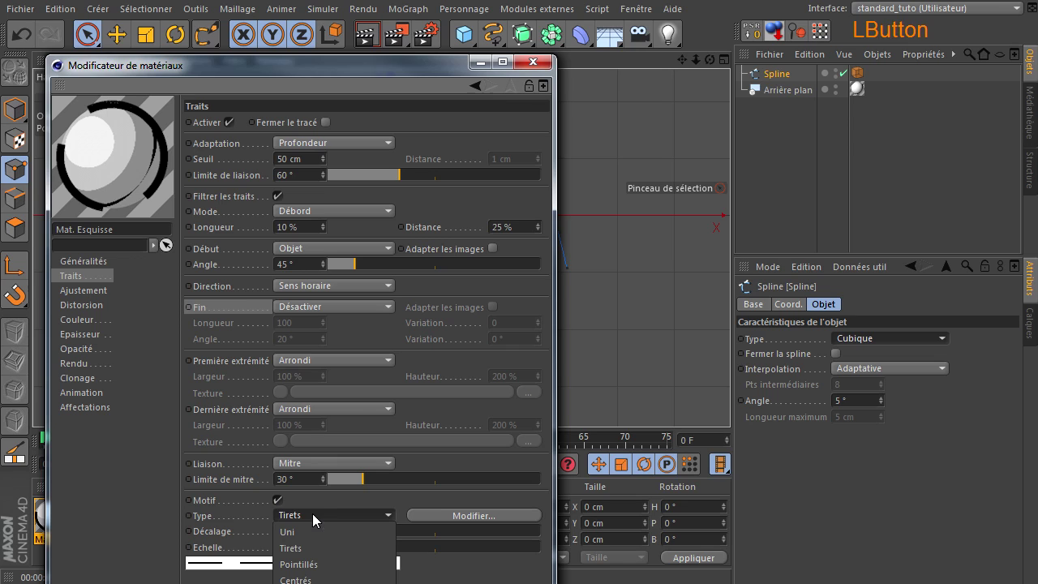
click(305, 531)
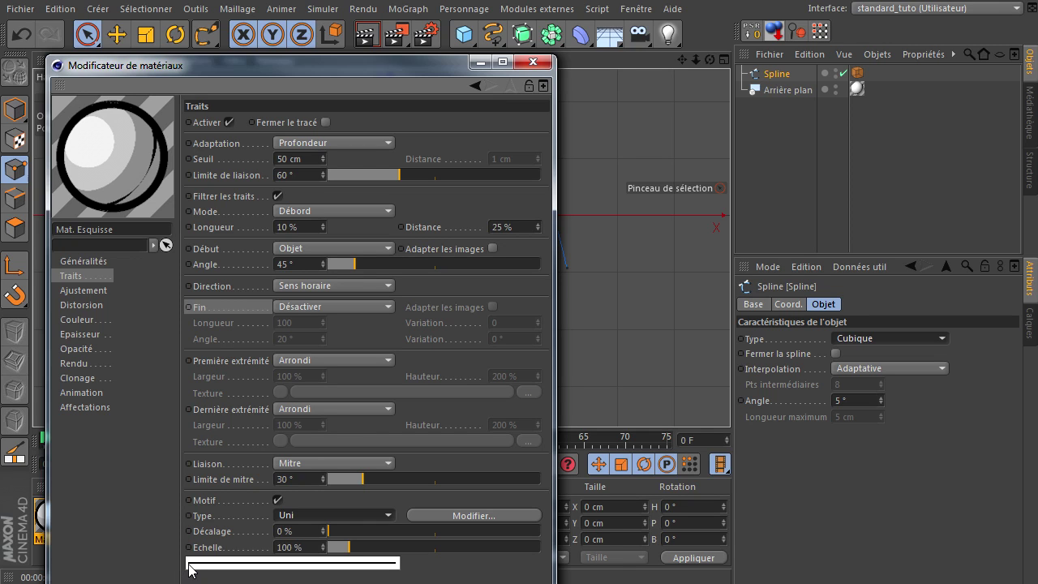
click(324, 514)
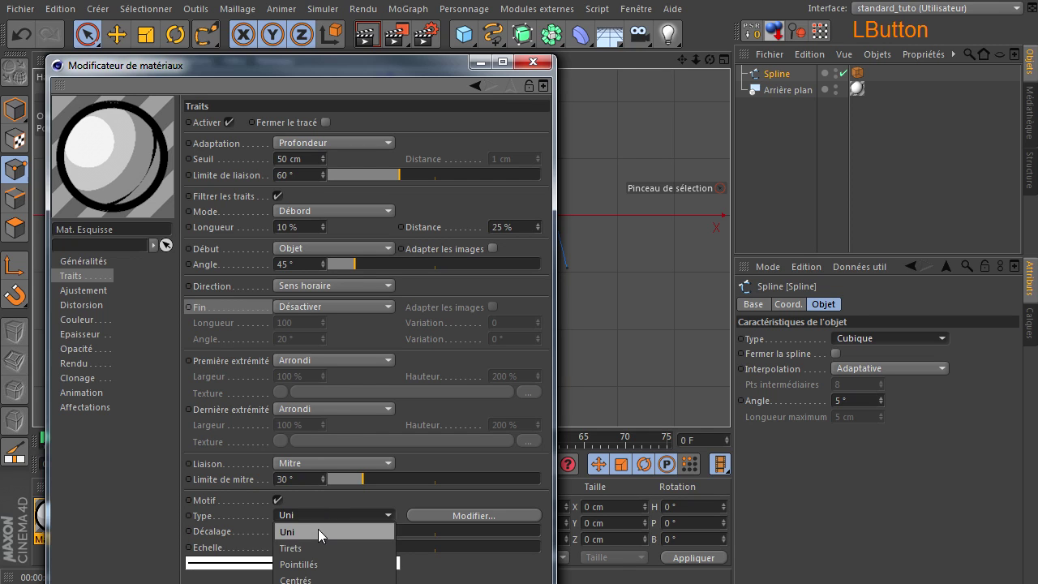
click(309, 564)
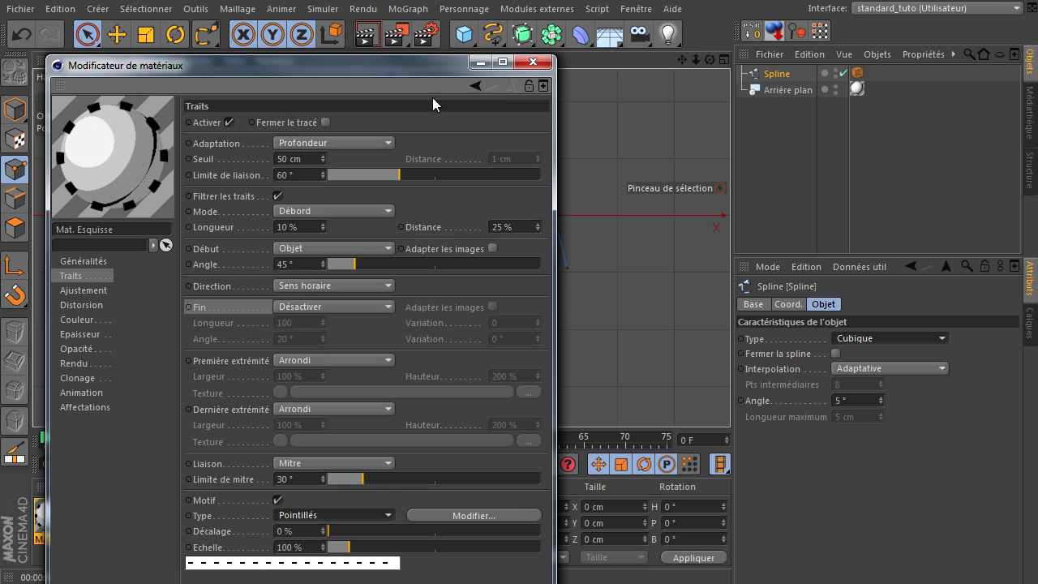
drag(416, 70, 454, 210)
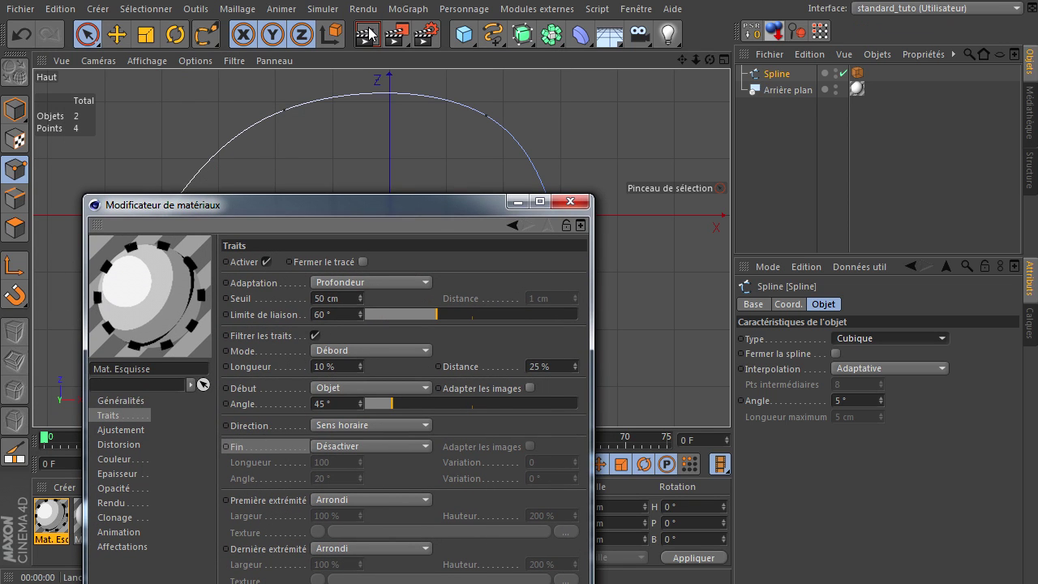
key(ctrl+r)
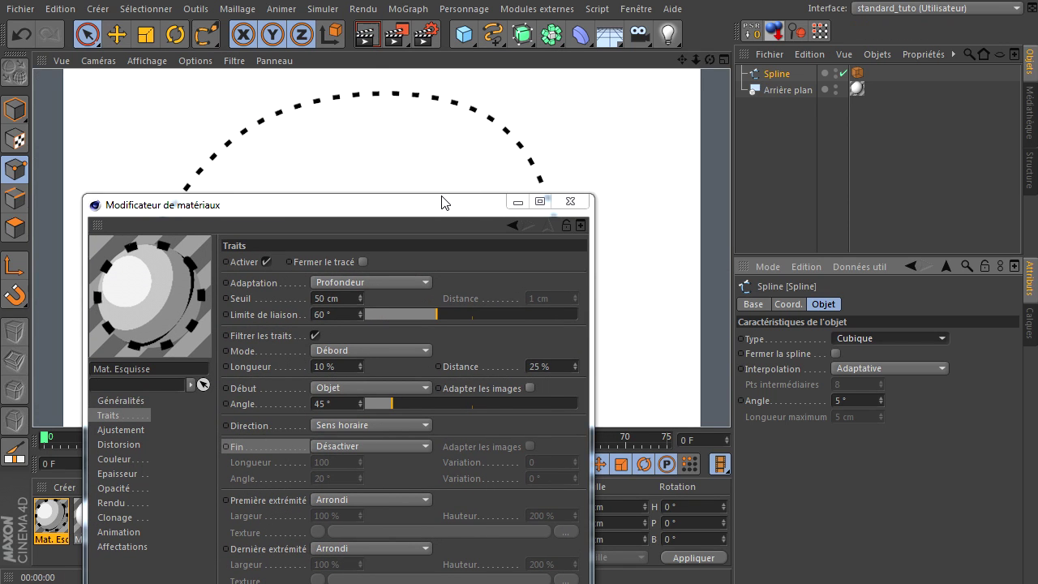
Set the Première extrémité of the strokes to Flèche and render the dotted spline
drag(429, 209, 451, 88)
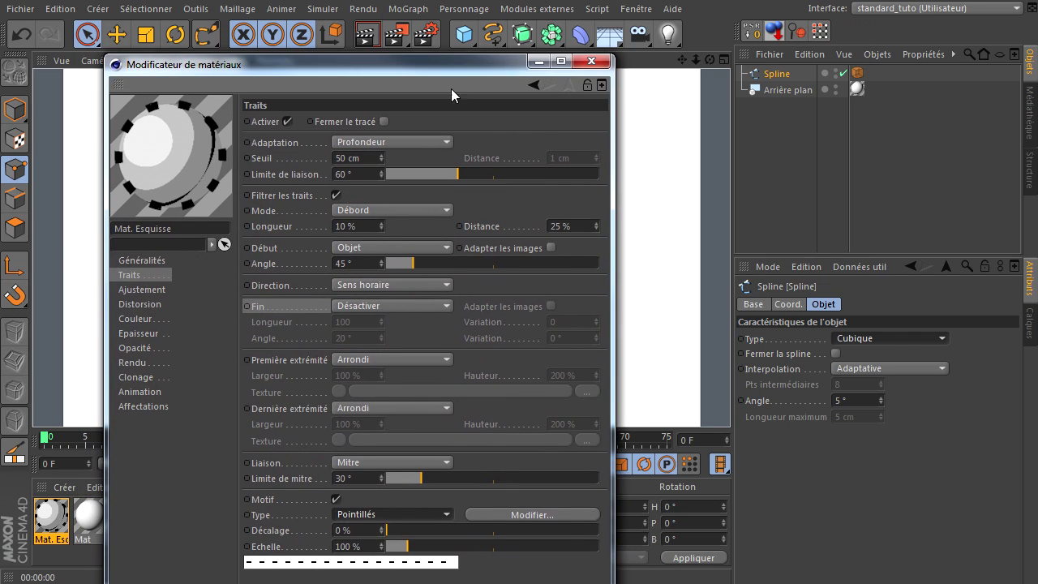
click(386, 359)
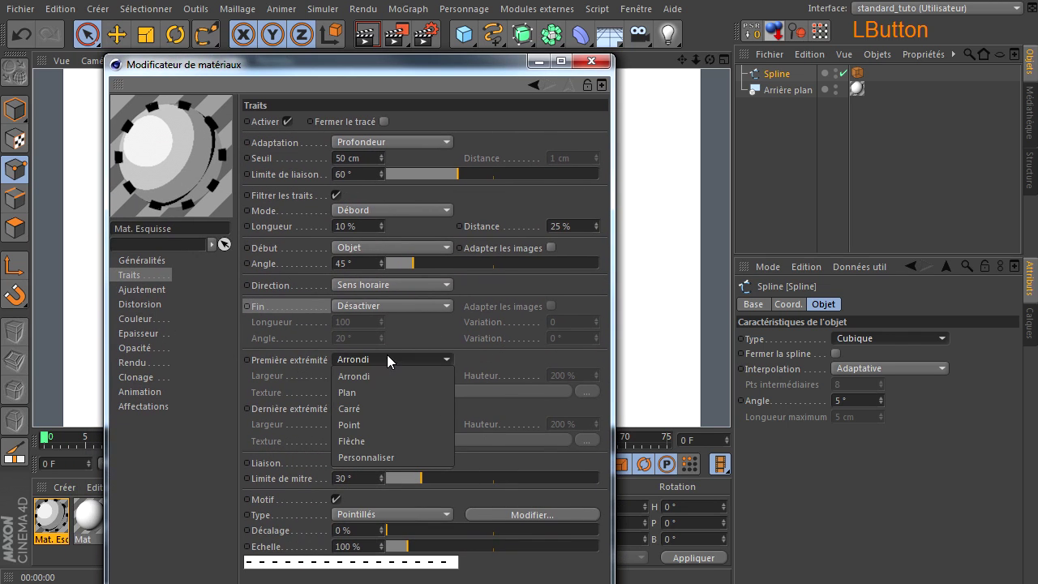
click(361, 443)
drag(345, 64, 712, 190)
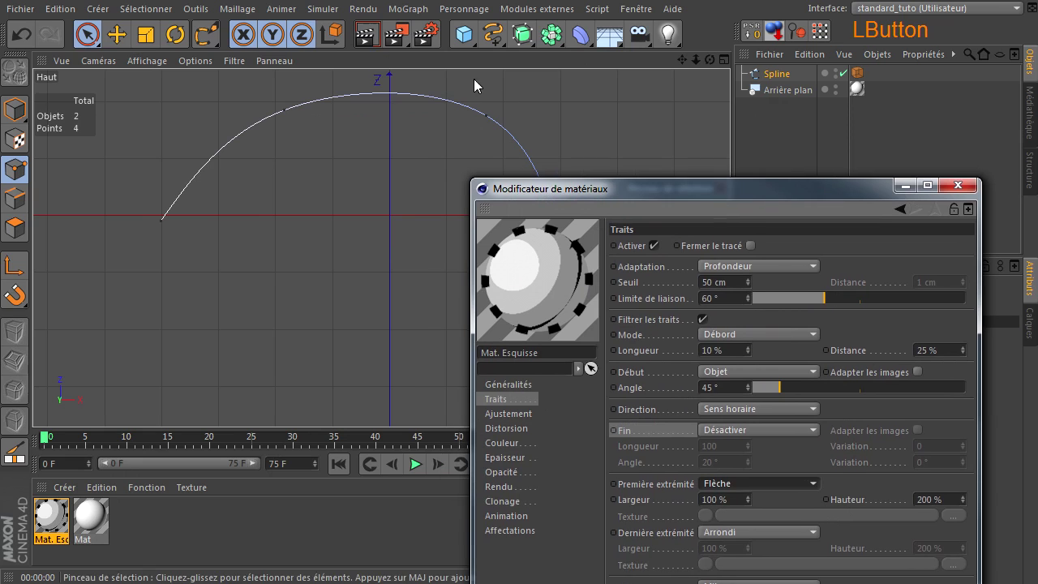
click(370, 36)
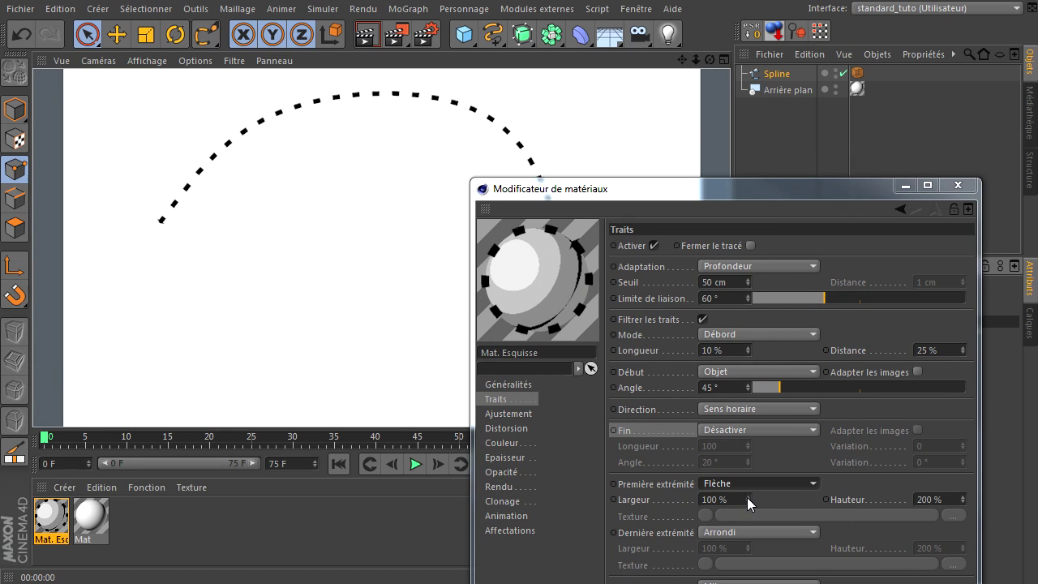
Set the start arrow's Largeur to 400 % and its Hauteur to 400 %, rendering the spline after each change
drag(747, 499, 736, 505)
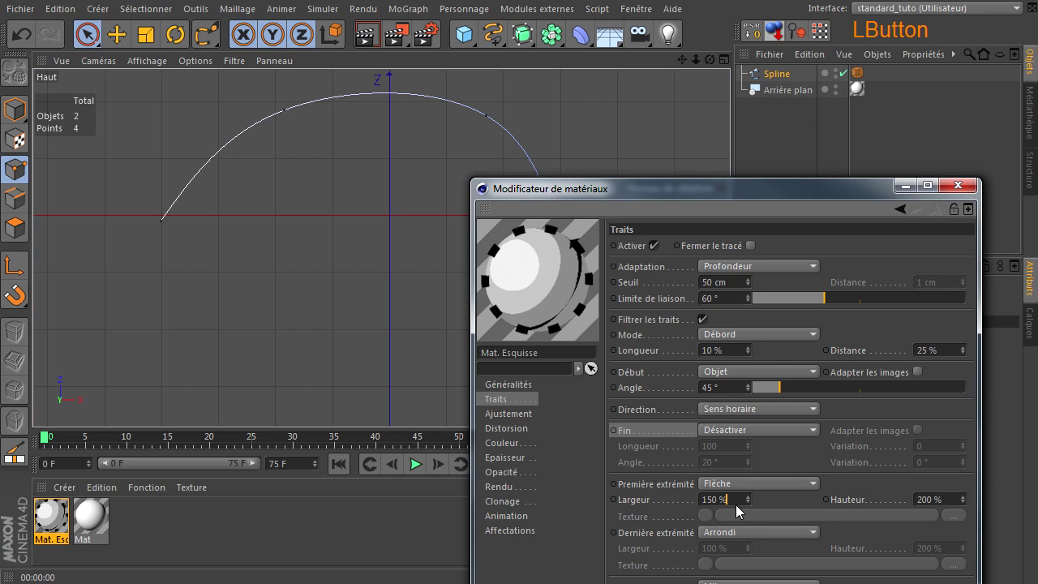
text(400)
click(930, 499)
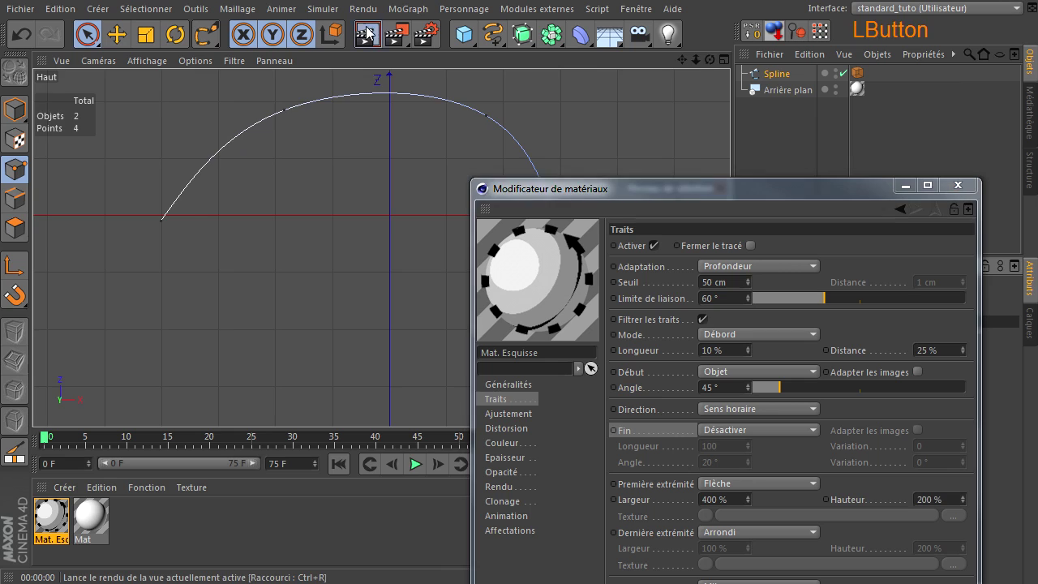
click(367, 36)
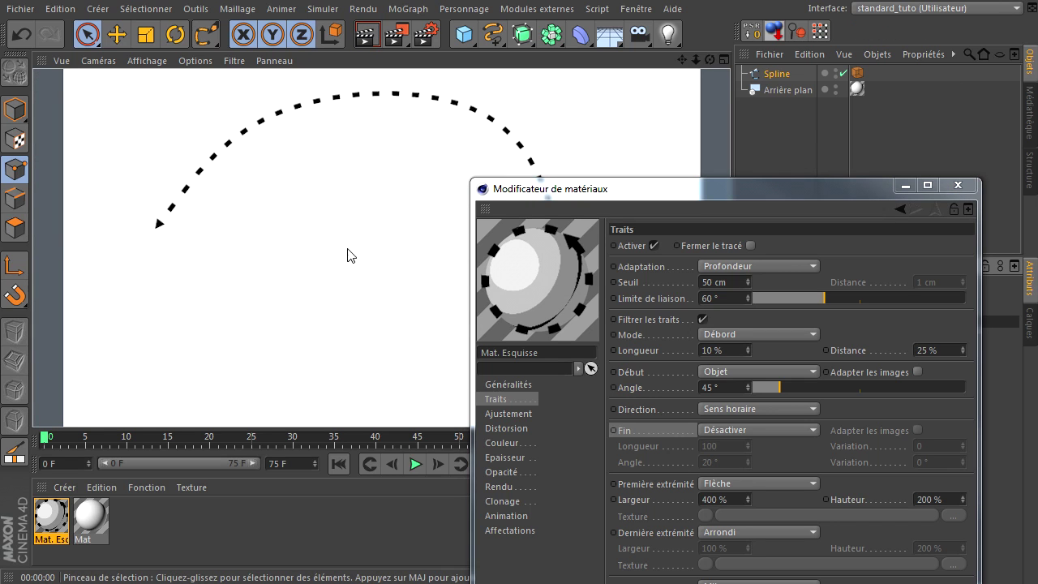
click(933, 500)
text(400)
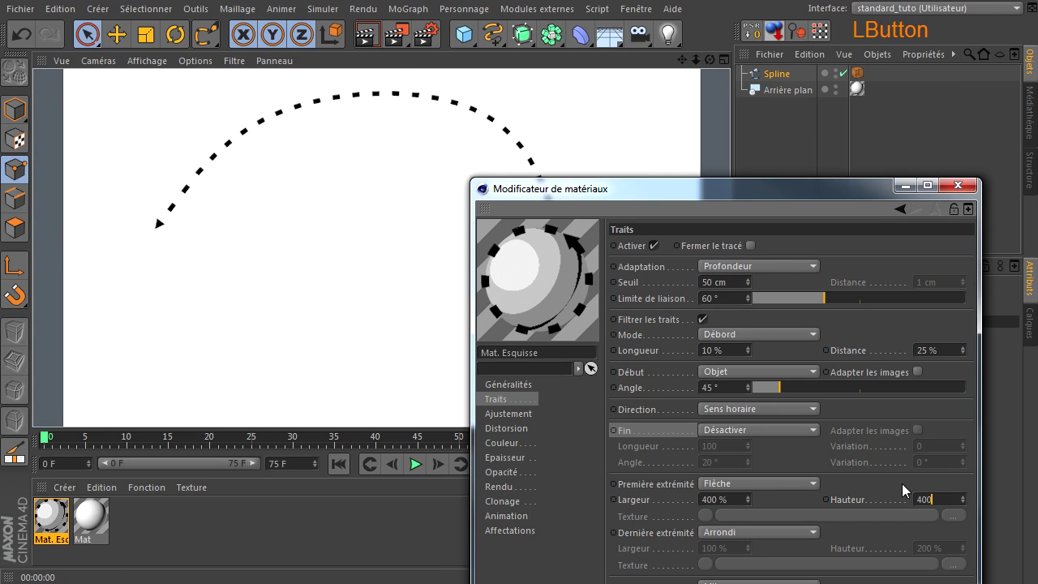
click(367, 35)
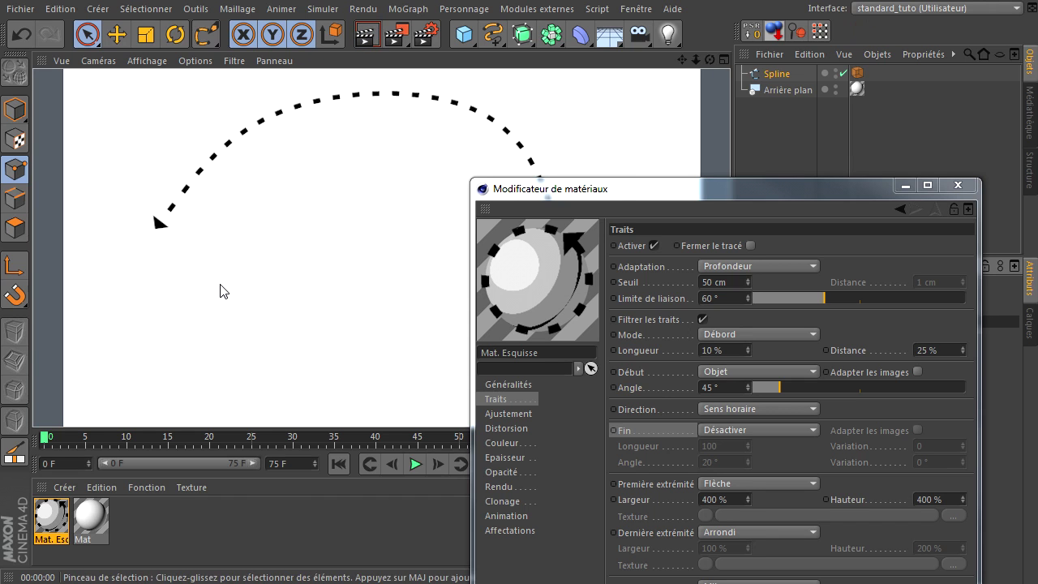
Set the Première extrémité back to Arrondi
drag(713, 189, 199, 108)
click(341, 389)
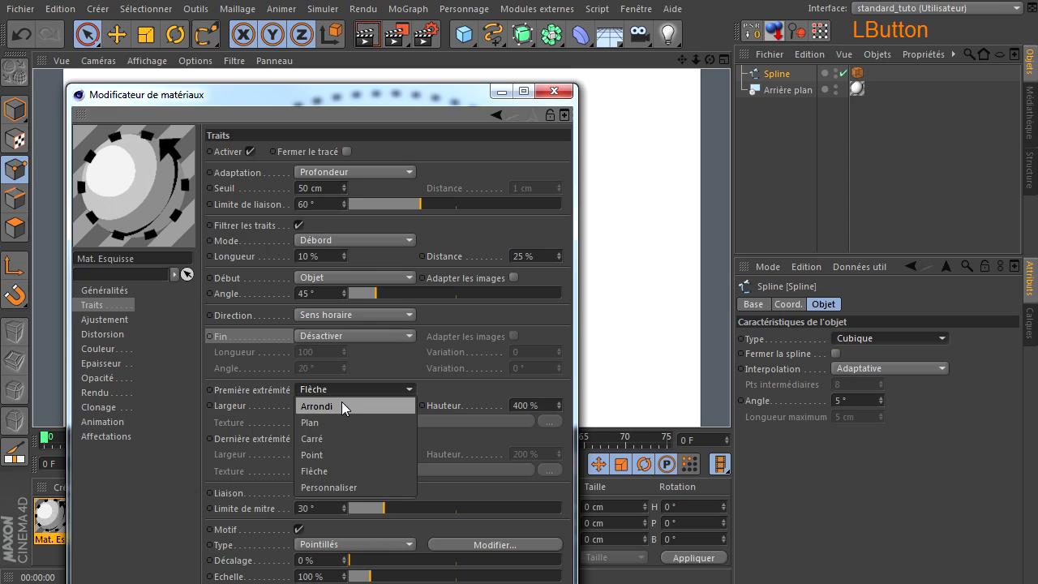
click(342, 404)
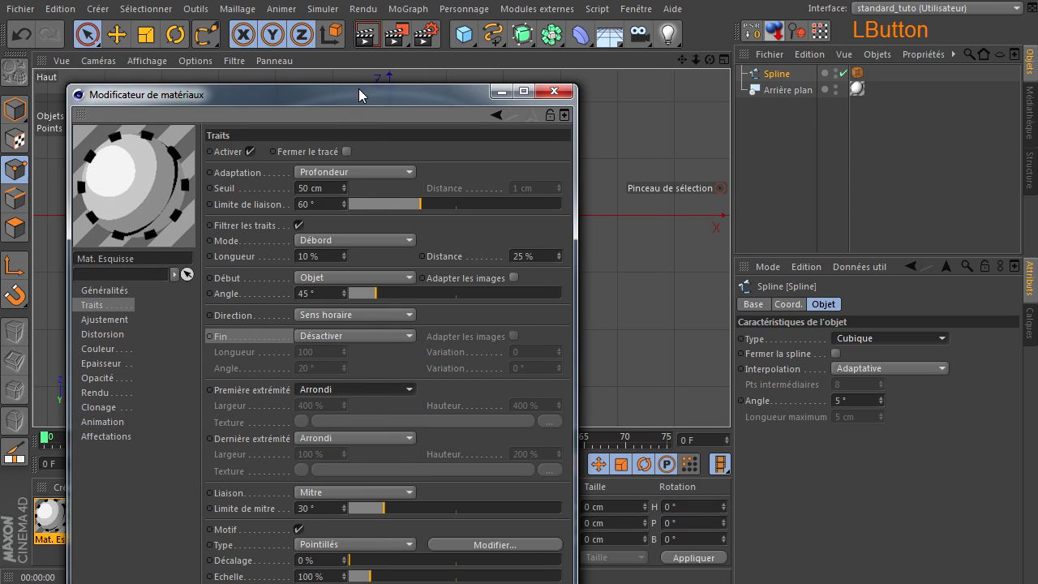
Change the Motif pattern type to Centrés and render the spline
drag(358, 88, 336, 27)
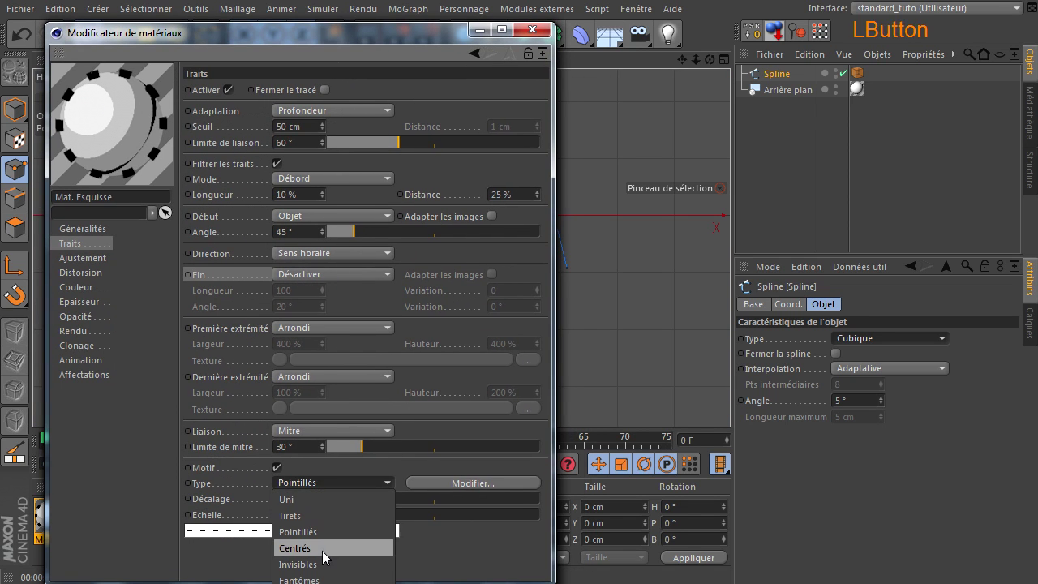
click(323, 550)
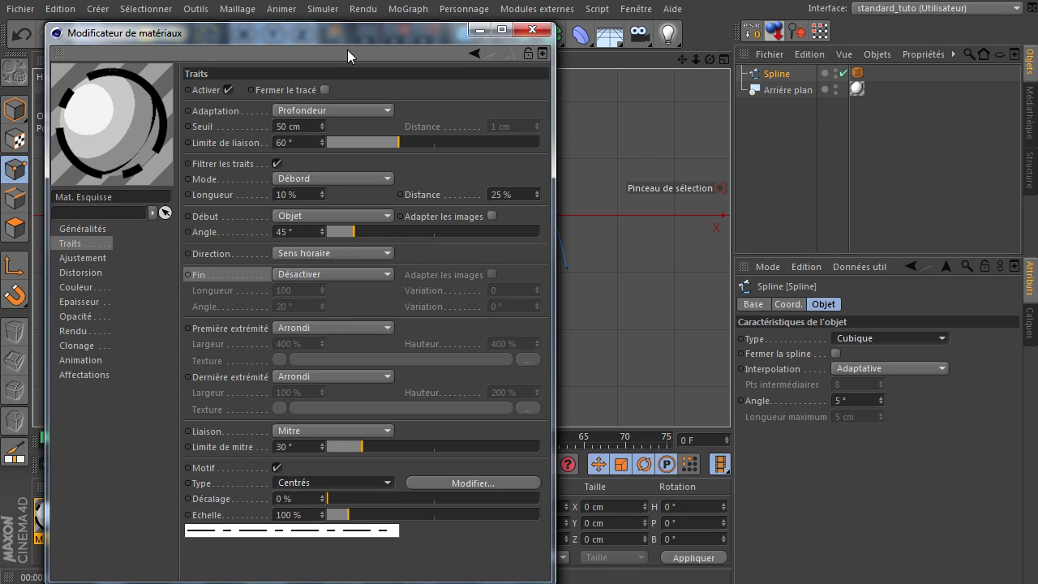
drag(354, 27, 501, 256)
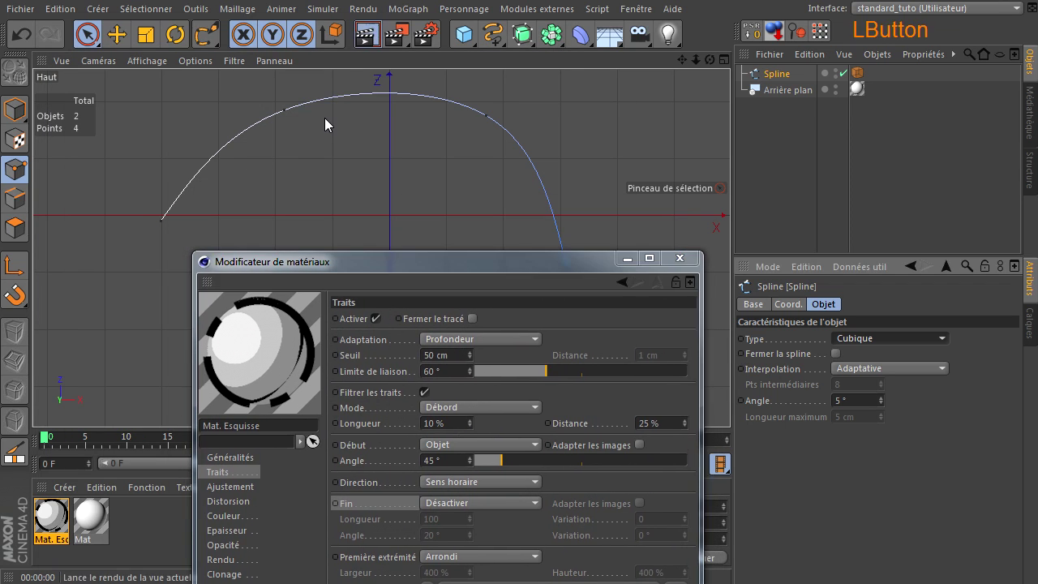
key(ctrl+r)
Preview the Invisibles and Fantômes pattern types in the Motif settings
drag(406, 261, 260, 25)
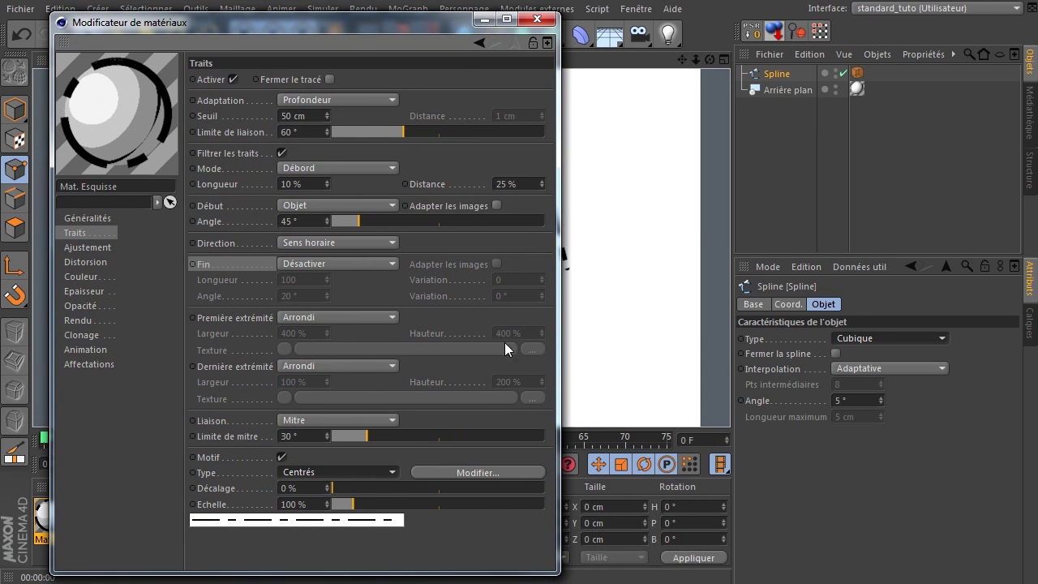
click(312, 477)
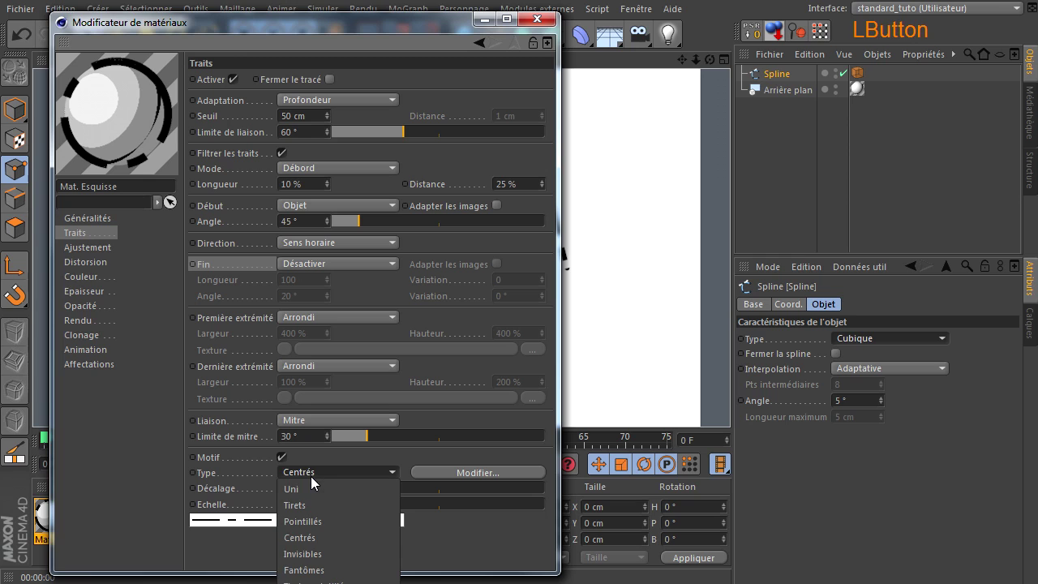
click(318, 554)
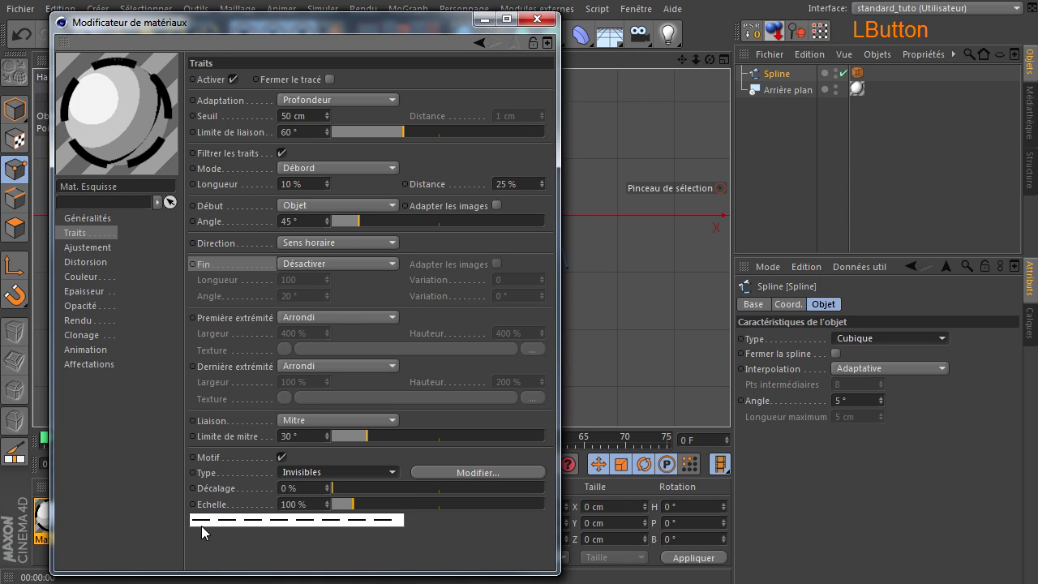
click(324, 474)
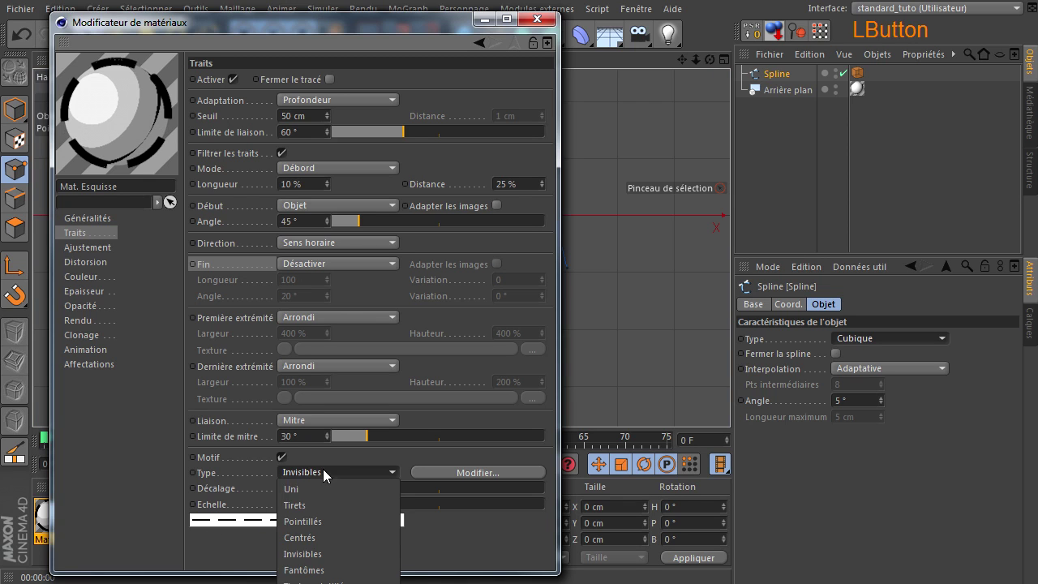
click(304, 570)
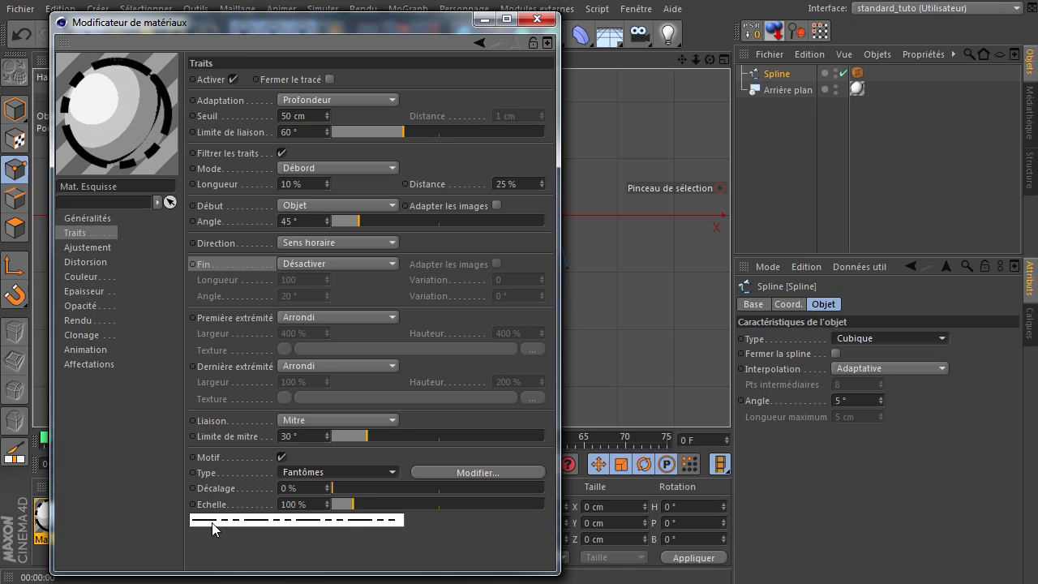
Preview the Tirets-pointillés, Bordure and Division pattern types in the Motif settings
click(328, 471)
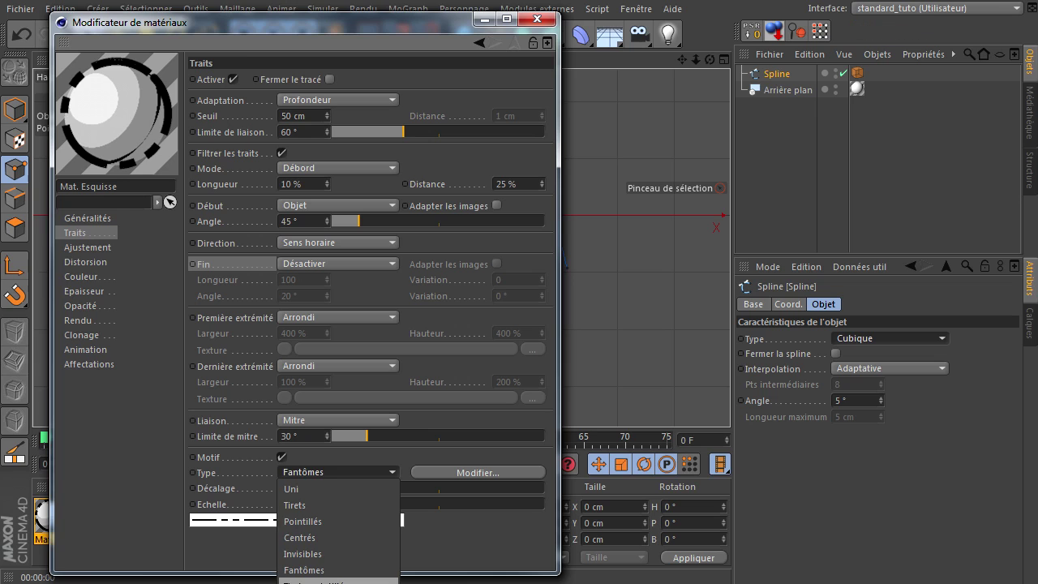
click(293, 564)
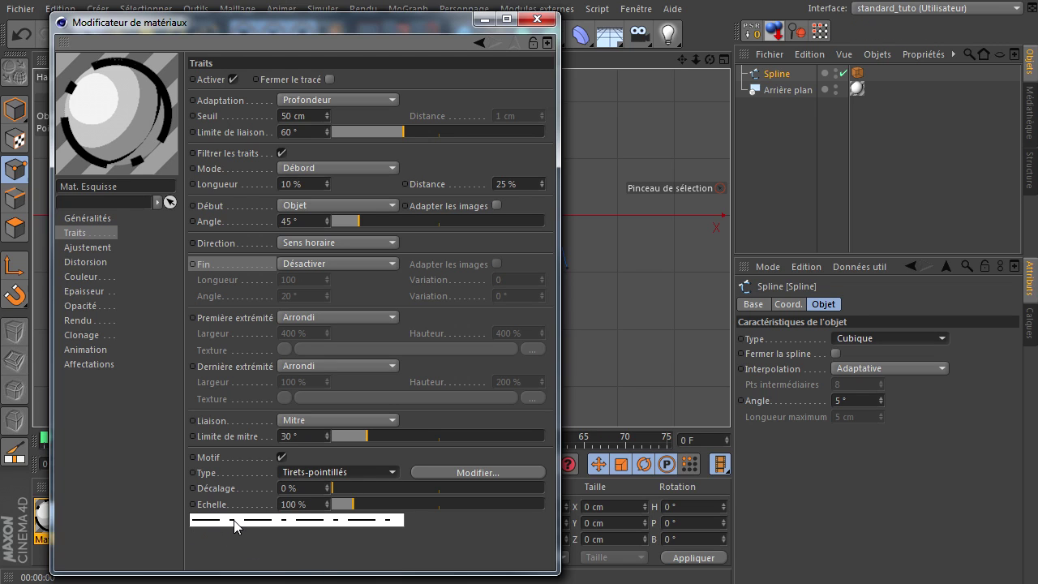
click(338, 477)
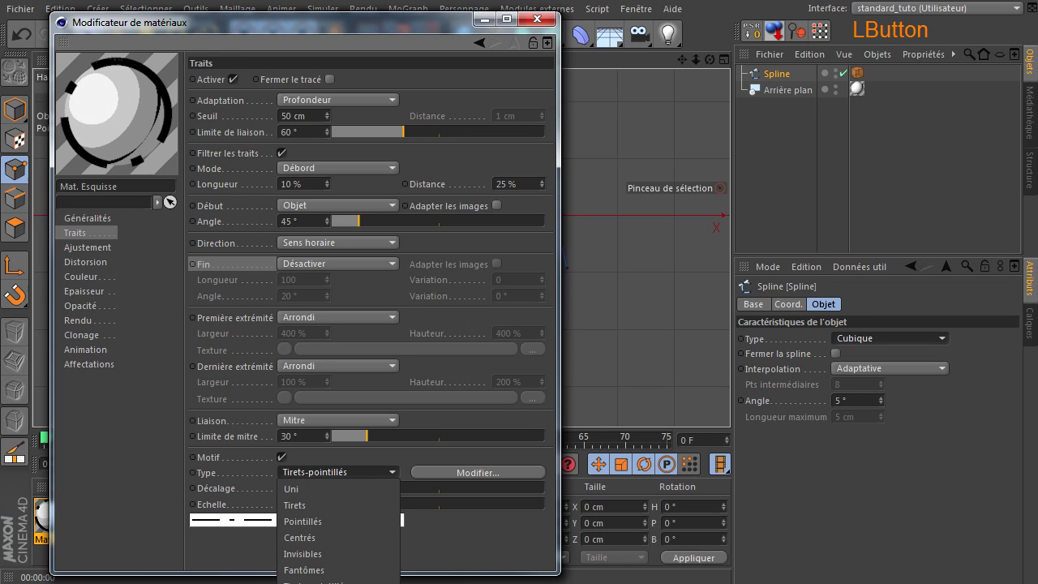
click(325, 523)
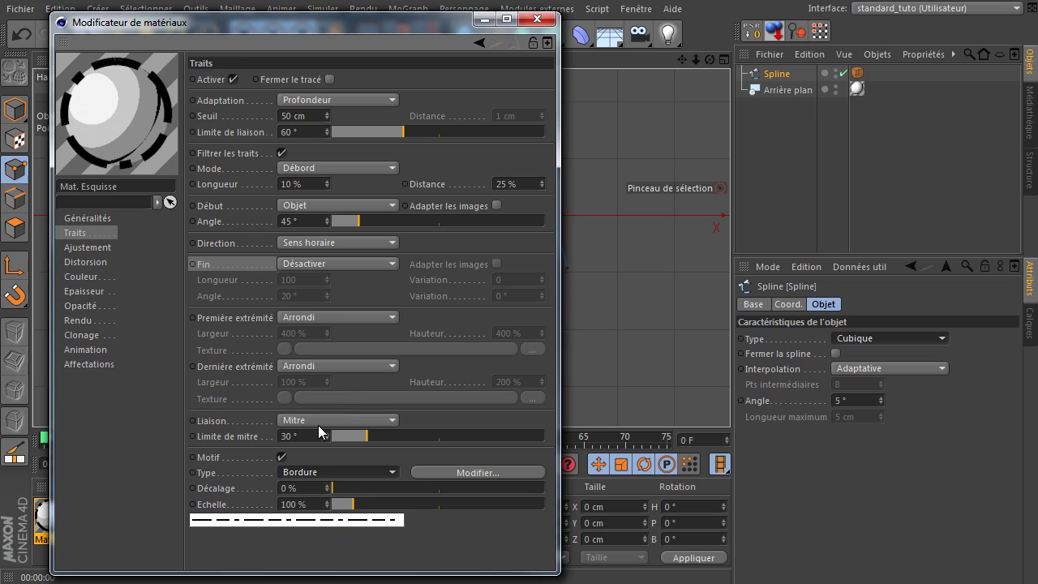
click(321, 471)
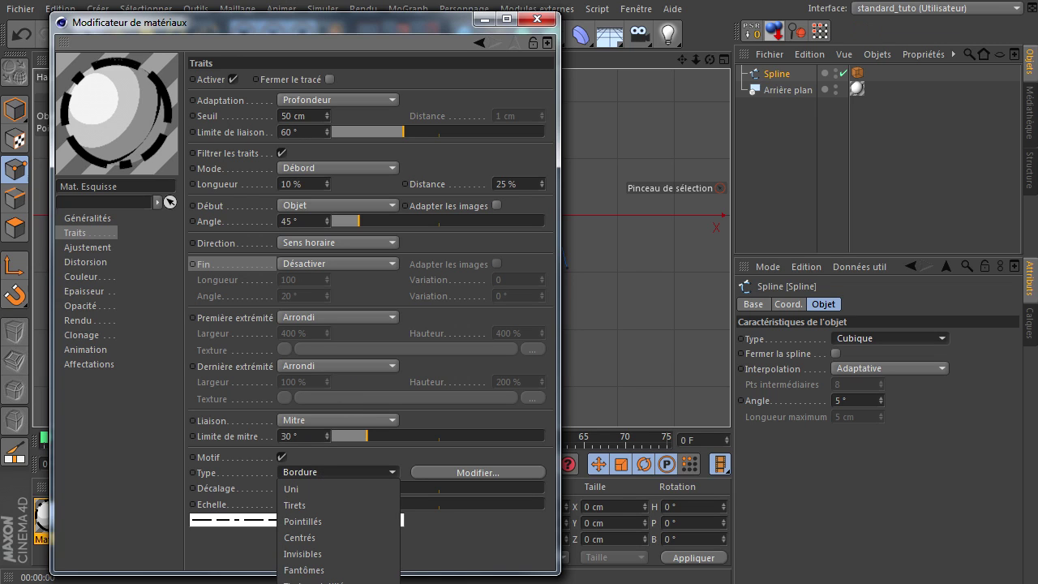
click(300, 583)
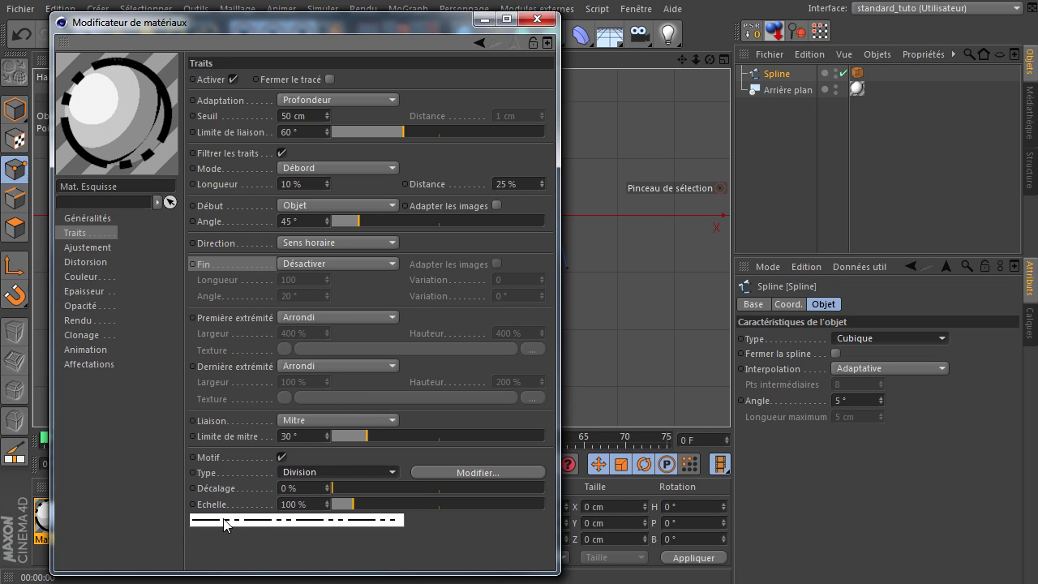
Set the Motif pattern type to Personnaliser and open the custom pattern for editing
click(339, 471)
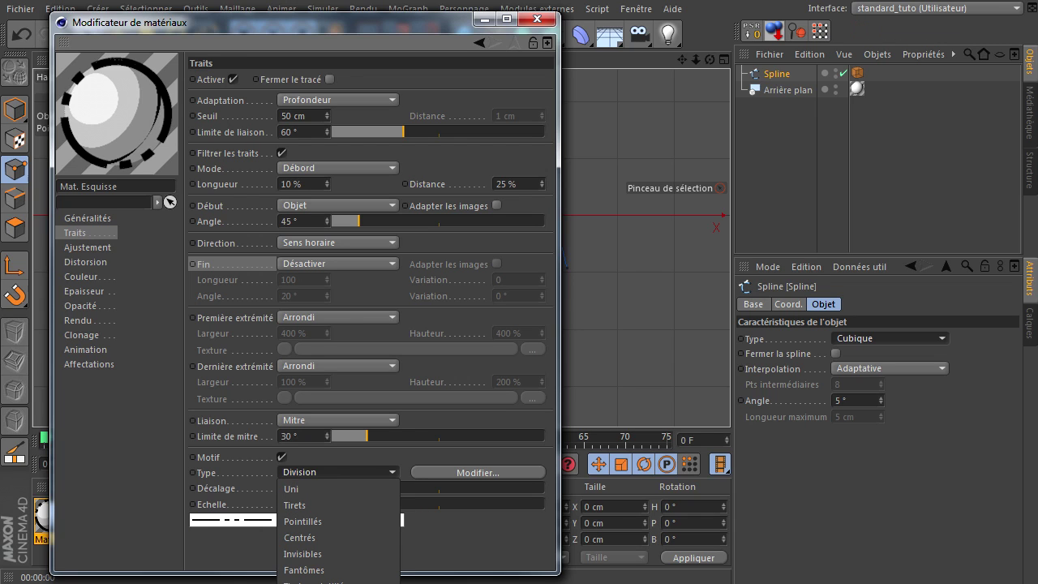
click(312, 583)
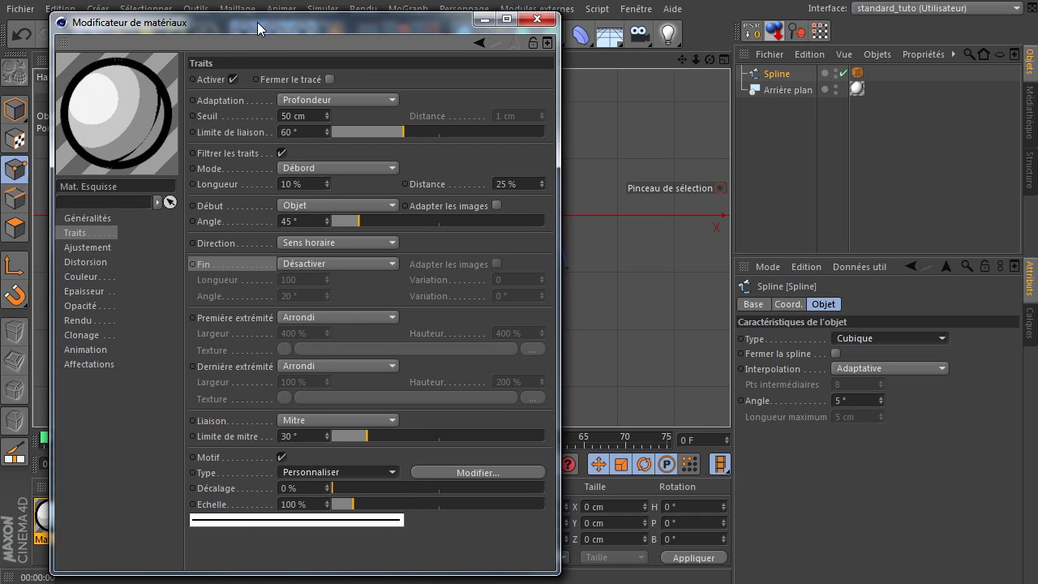
drag(259, 24, 242, 22)
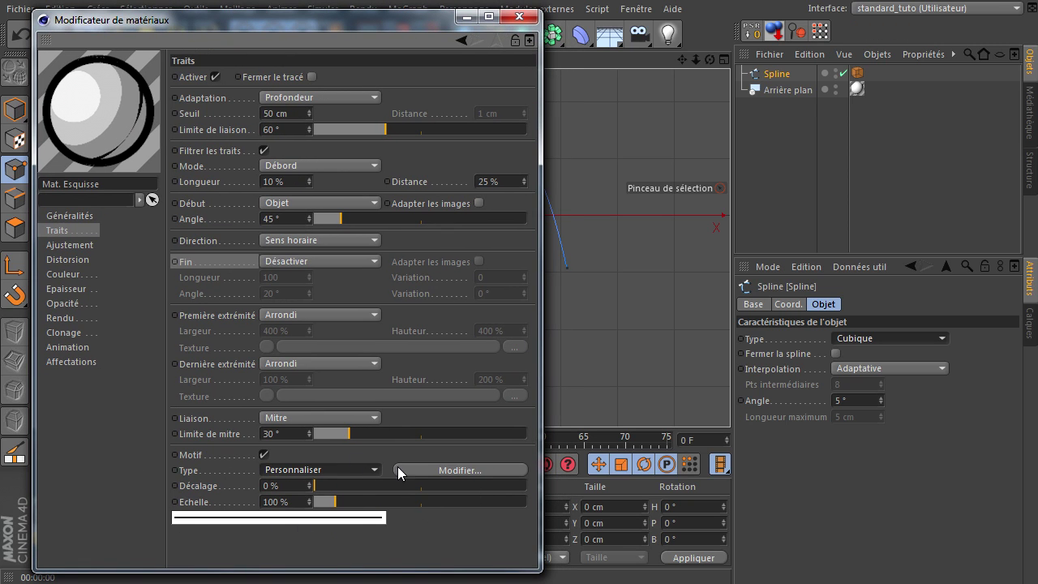
click(421, 468)
drag(401, 435, 416, 251)
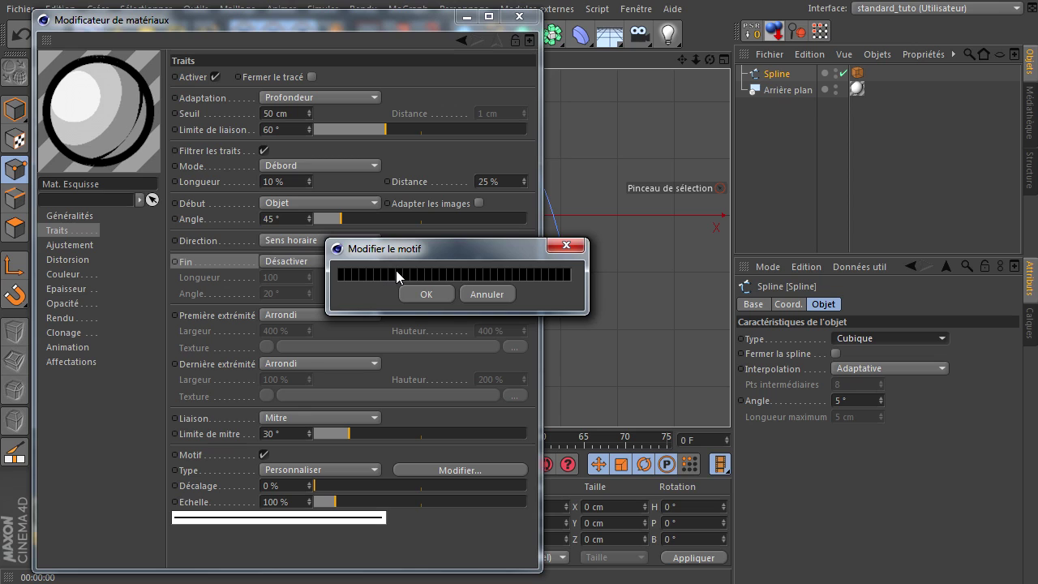
Add several gaps across the middle of the solid custom Motif pattern and apply it
drag(393, 274, 501, 277)
click(465, 279)
click(471, 278)
click(502, 277)
click(430, 294)
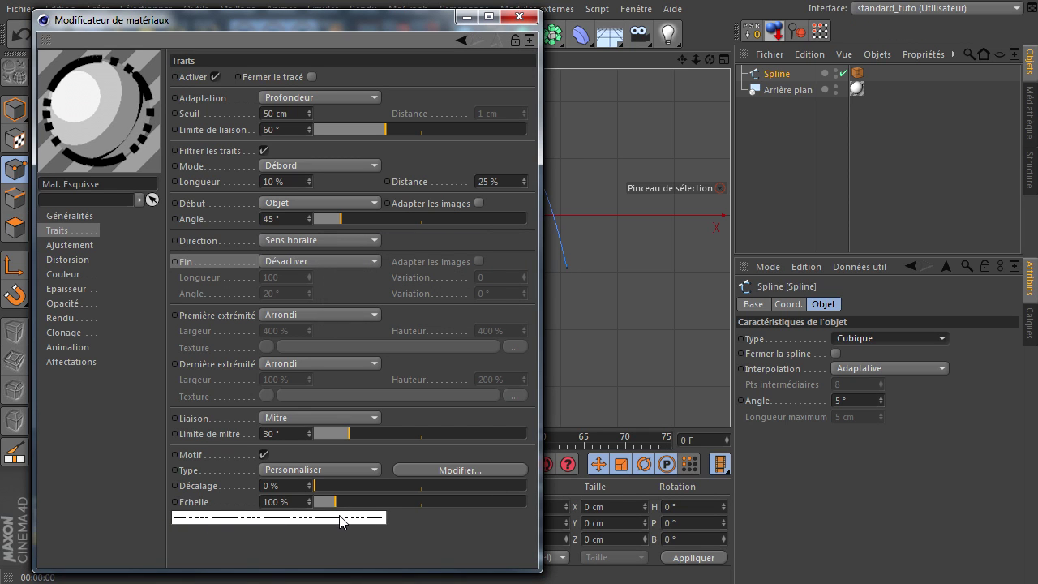
Rework the first gap of the custom Motif pattern, apply it and render the spline with the dashes
click(458, 471)
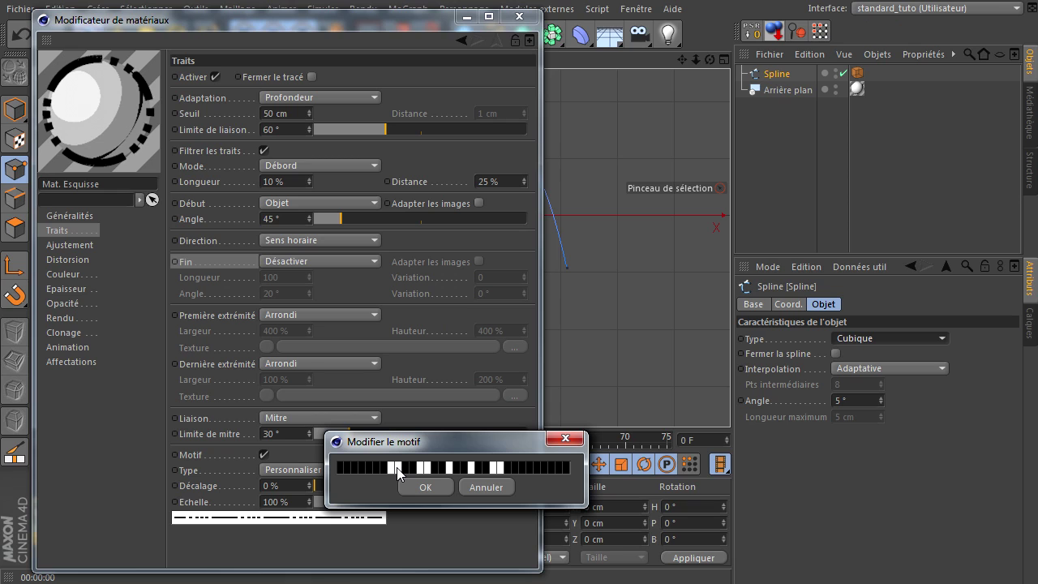
click(396, 469)
click(399, 468)
drag(392, 447, 378, 274)
click(415, 314)
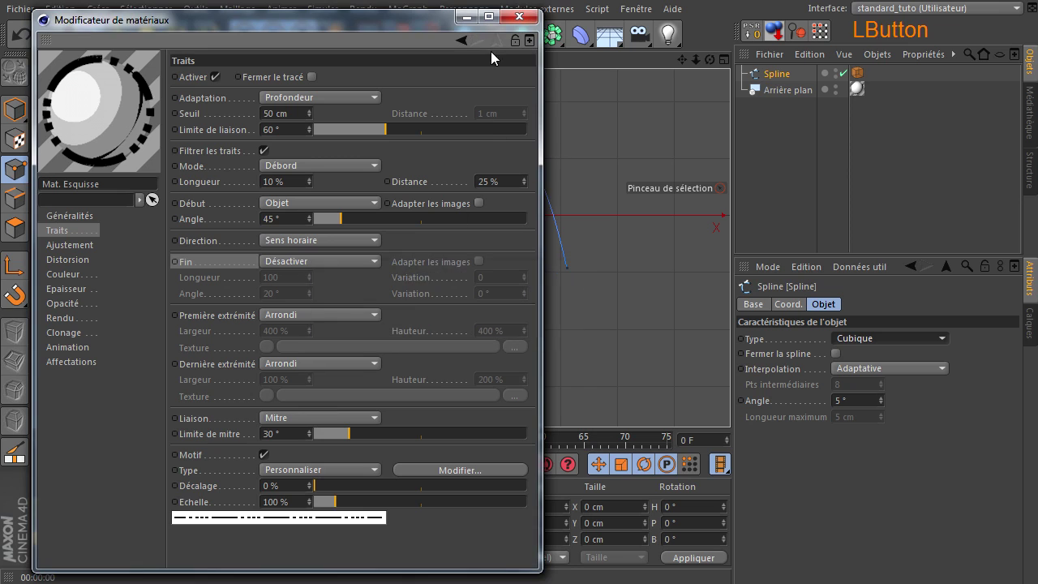
click(522, 16)
click(364, 37)
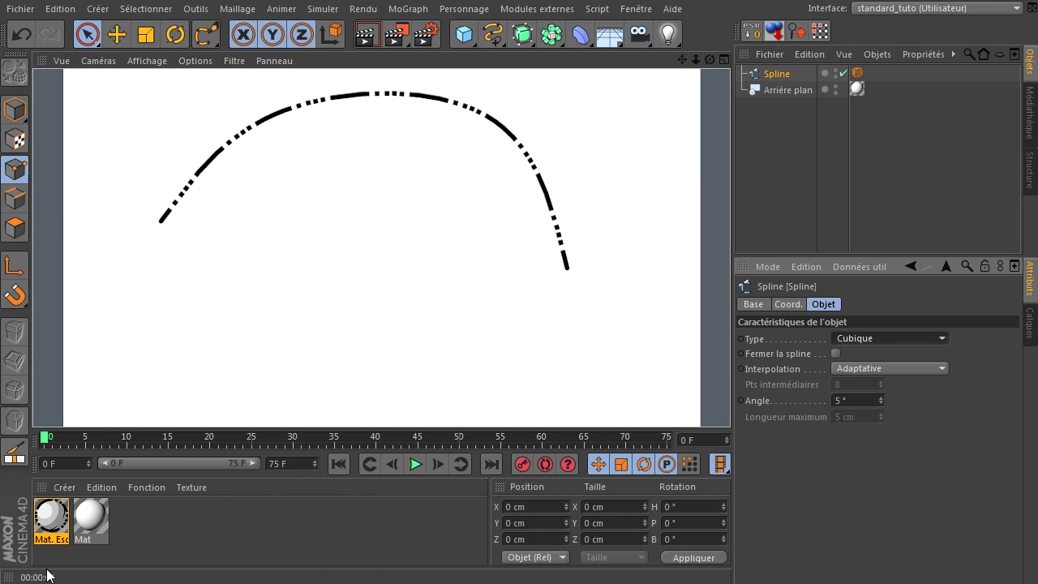
Change the Mat. Esquisse material's Motif type to Tirets, with Décalage at 1 % and Echelle at 134 %
double_click(58, 519)
drag(324, 89, 98, 12)
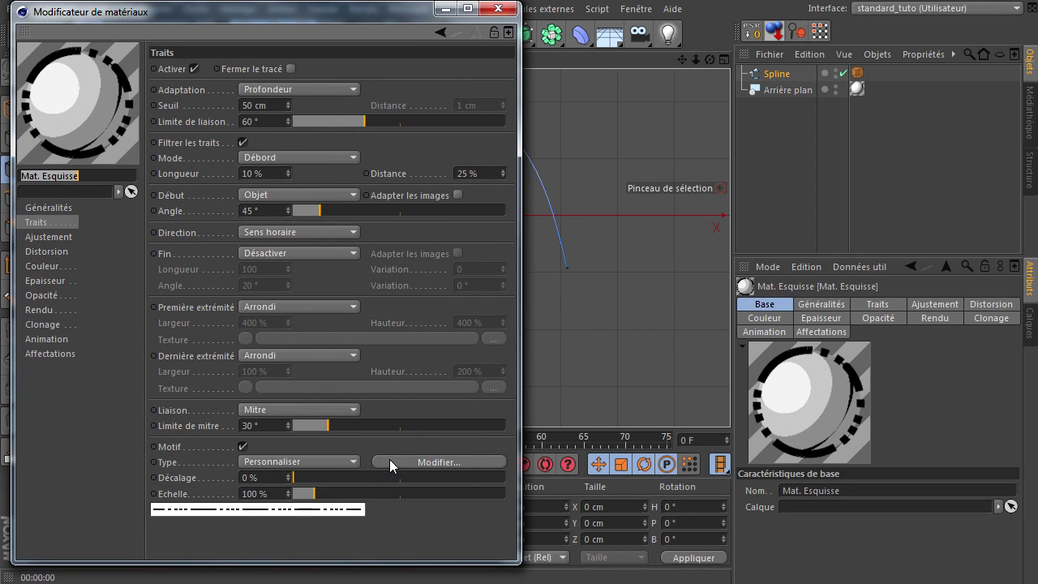
click(320, 461)
click(321, 479)
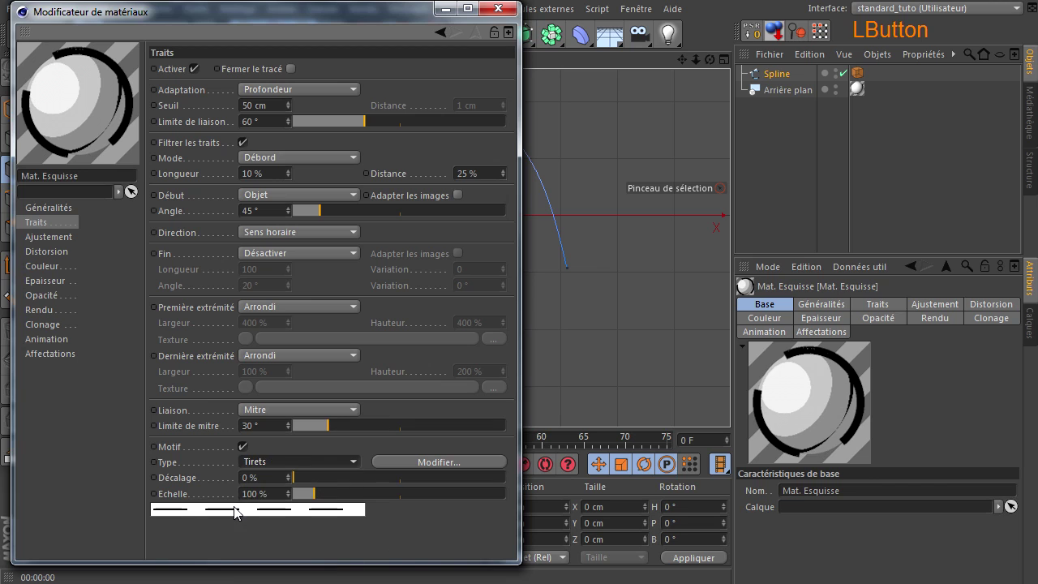
click(298, 477)
drag(316, 493, 323, 493)
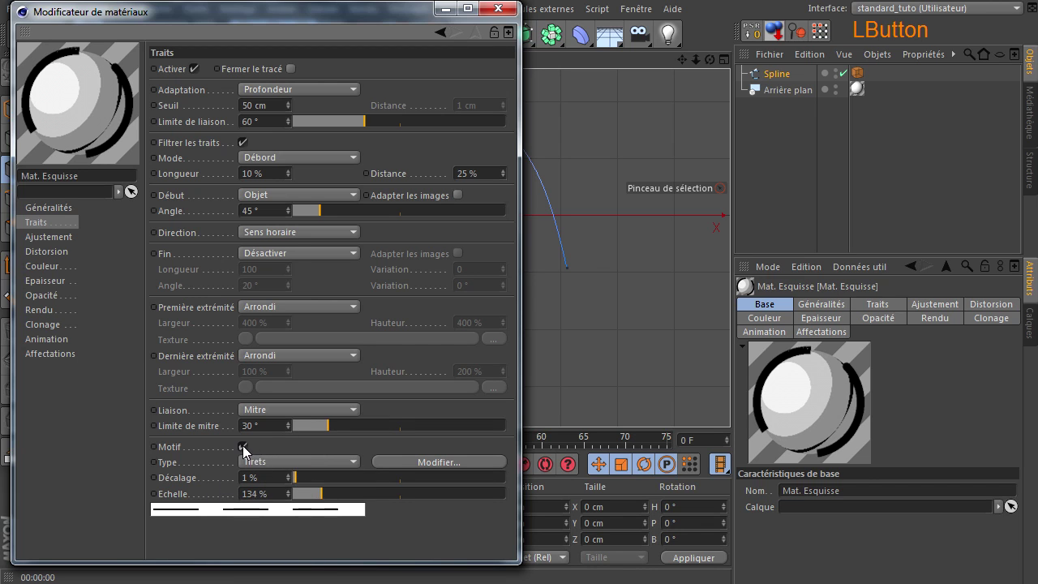
Disable the Motif option of the sketch material and render the spline as a continuous stroke
click(243, 446)
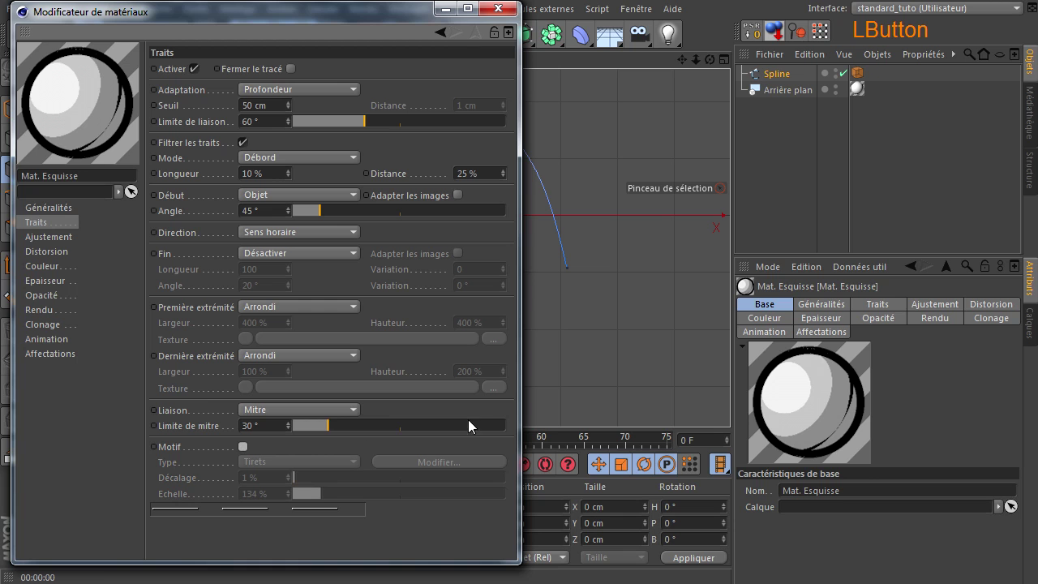
click(506, 12)
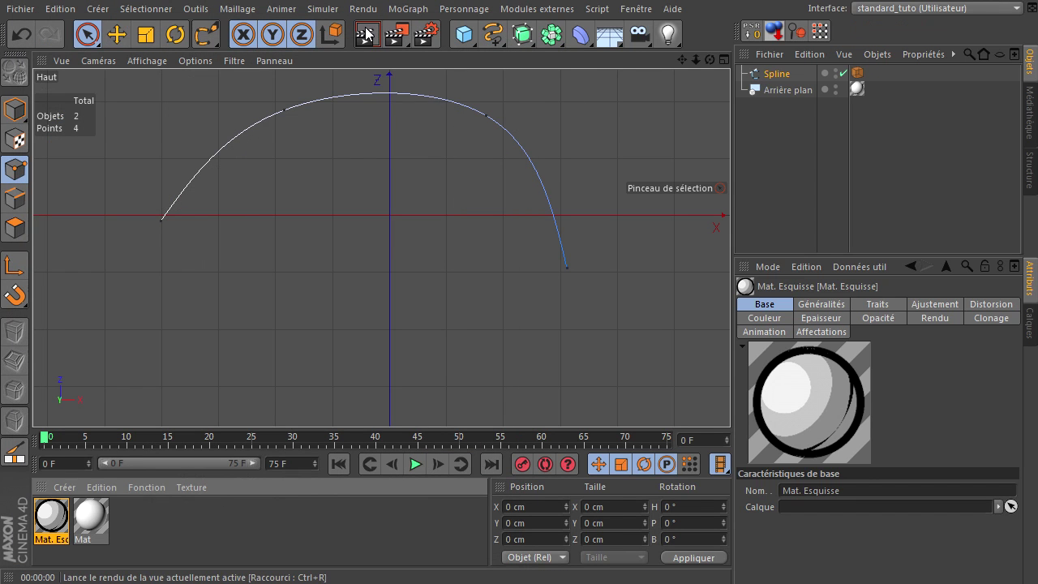
click(366, 34)
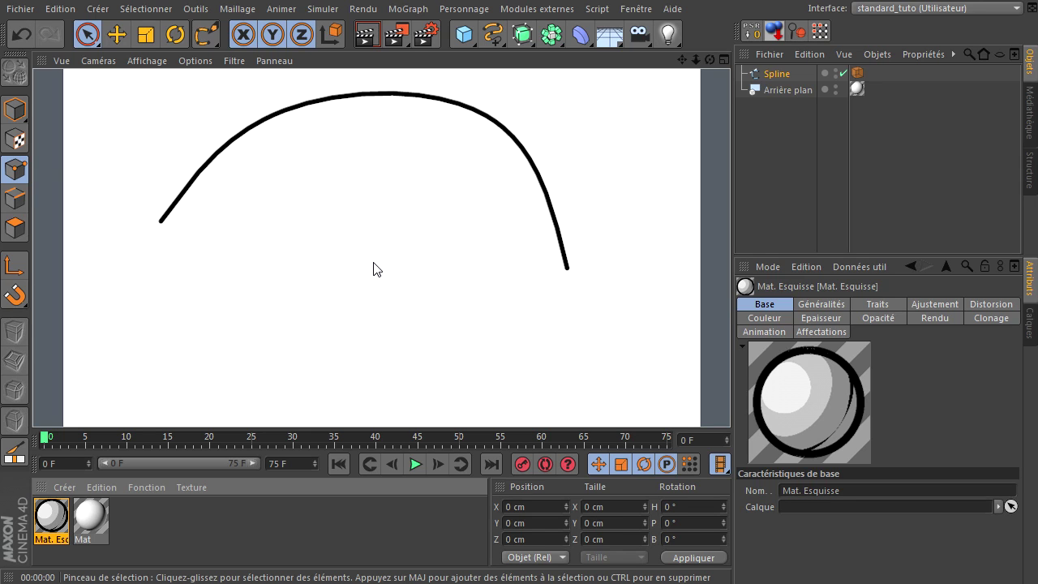
drag(681, 61, 686, 124)
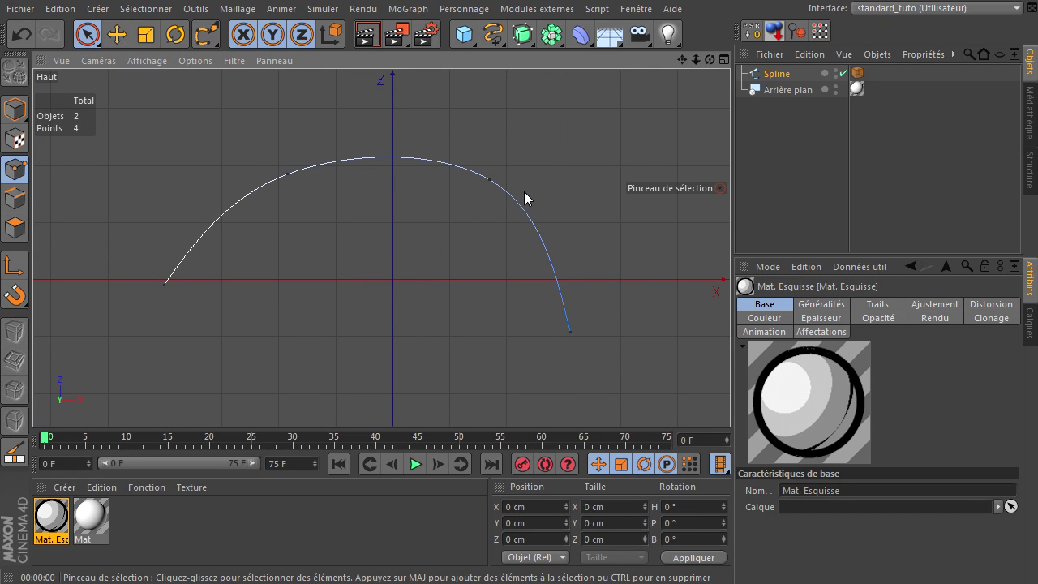
click(571, 181)
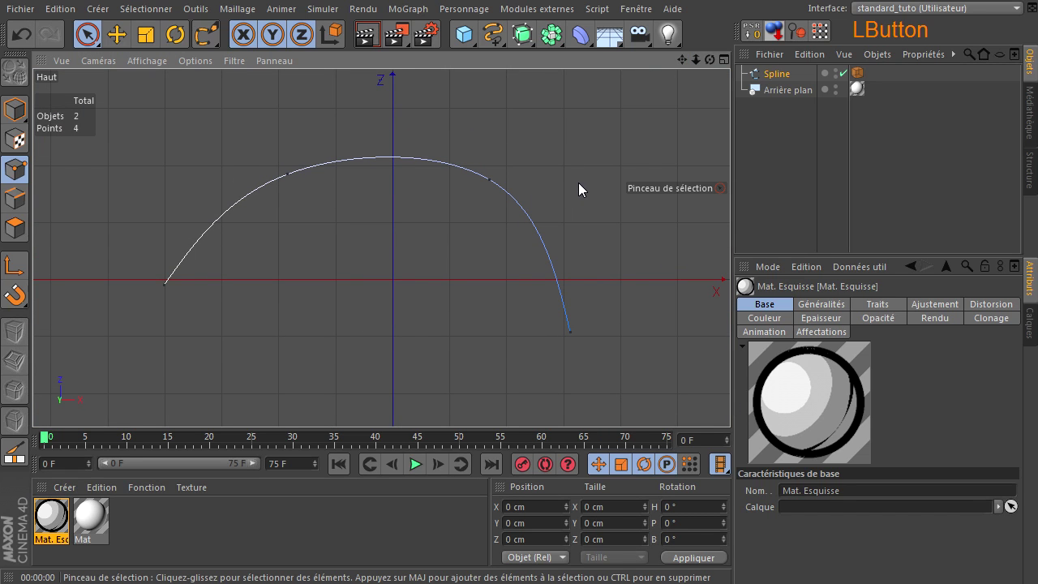